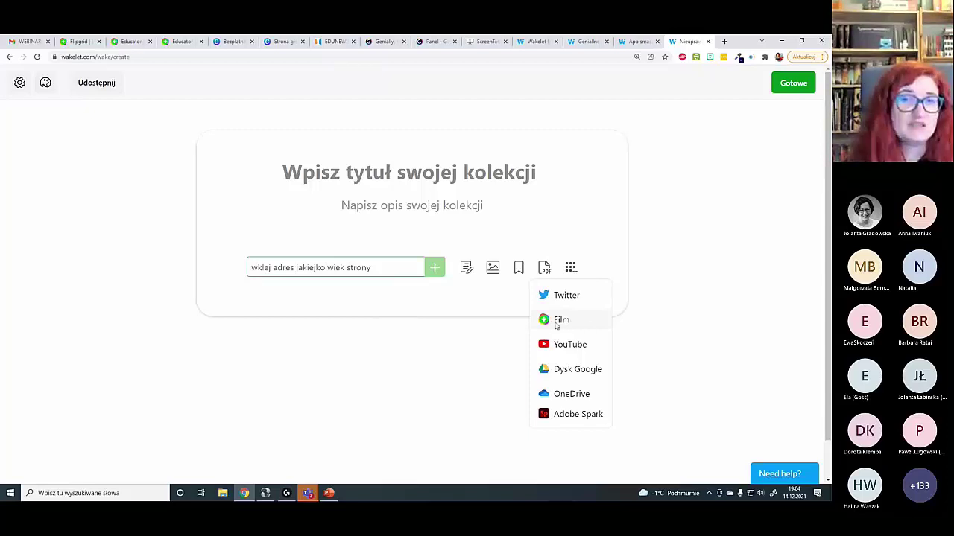
- Open the Film video recorder for the new collection to show its recording view, and close it without recording
left_click(556, 324)
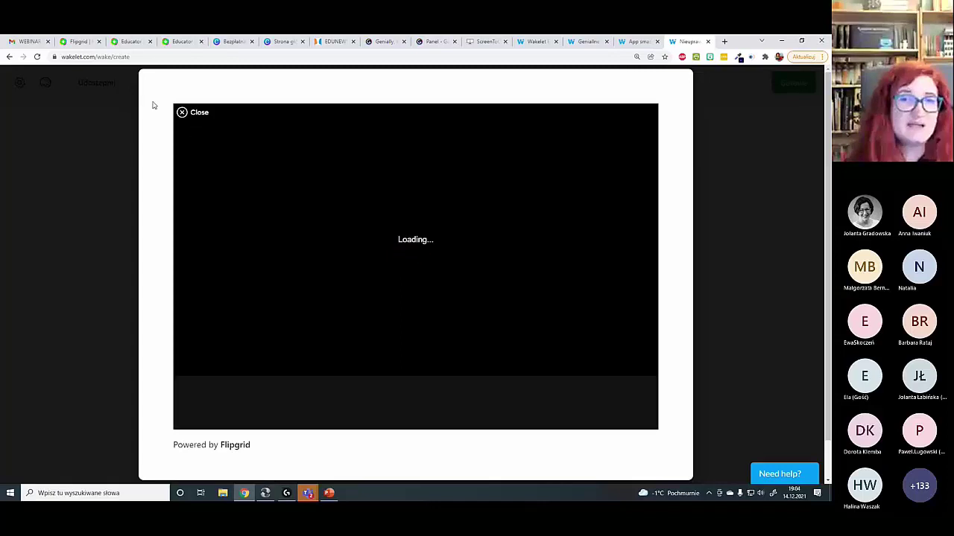
left_click(188, 120)
left_click(187, 122)
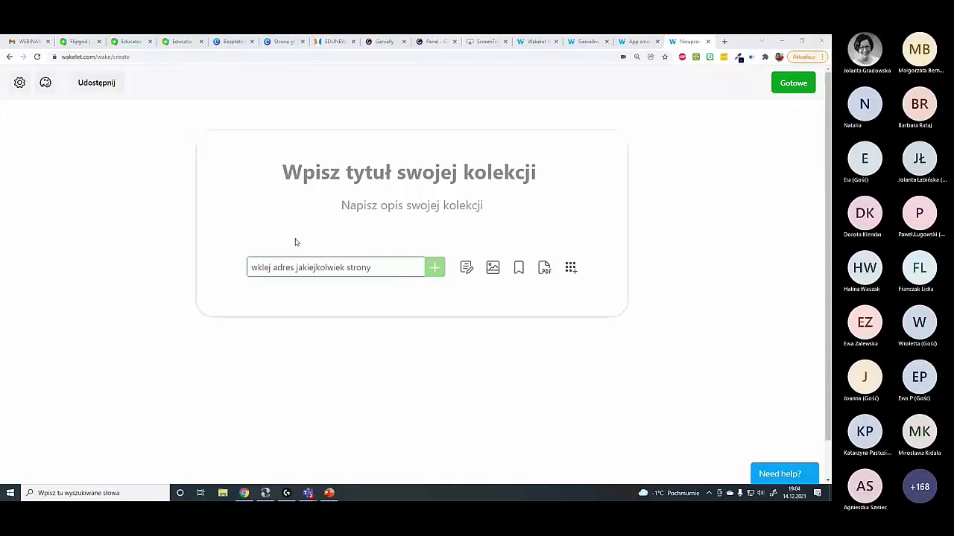
left_click(571, 270)
left_click(561, 321)
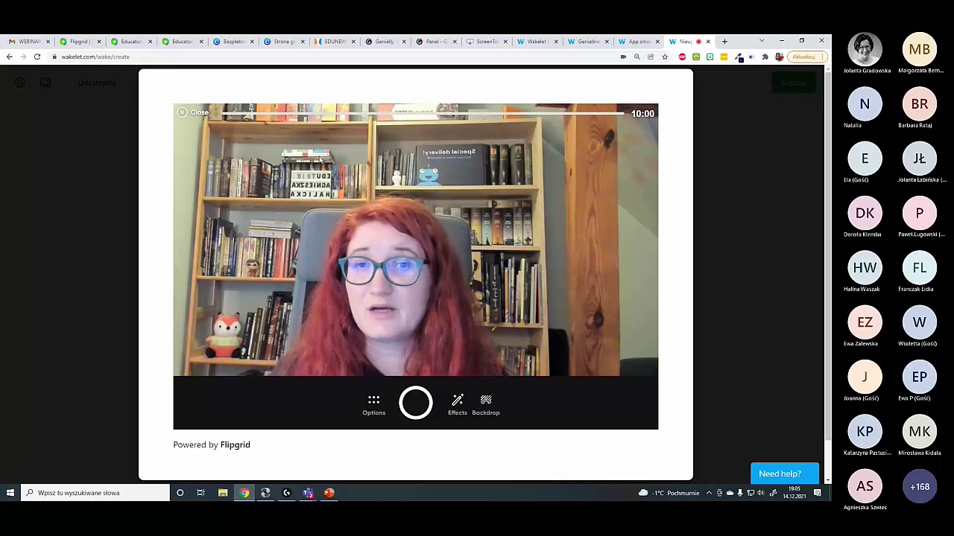
left_click(182, 115)
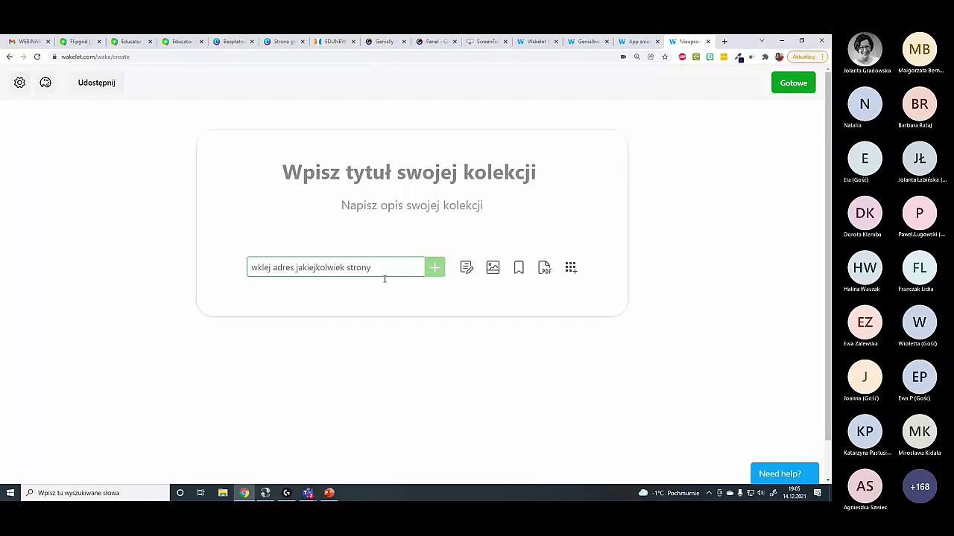
- View the options for adding an image to the collection and dismiss them without choosing one
scroll(446, 381, "down", 1)
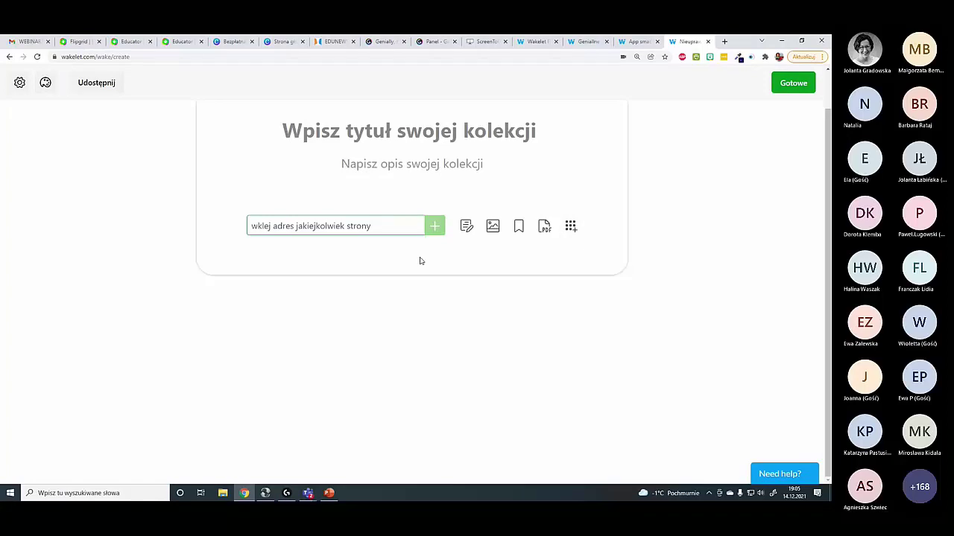
left_click(493, 231)
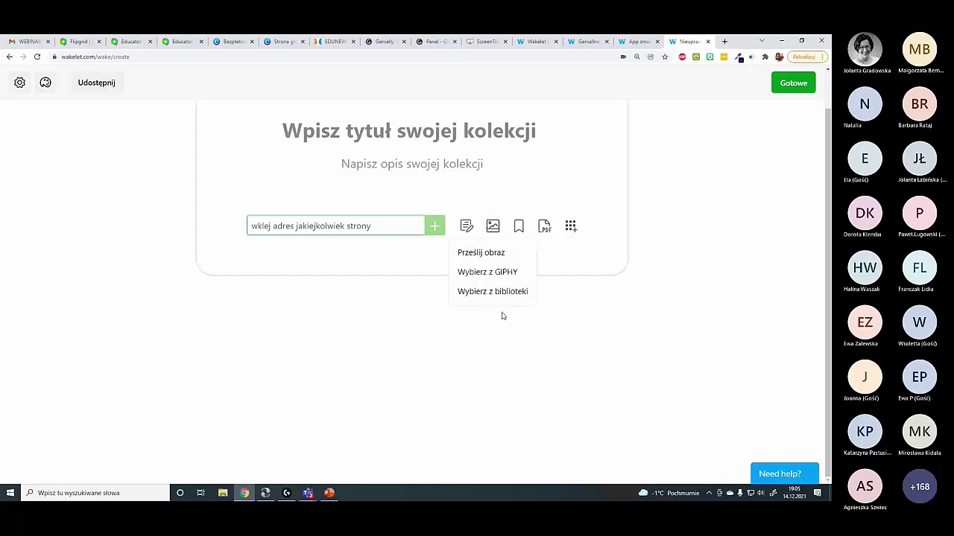
left_click(320, 220)
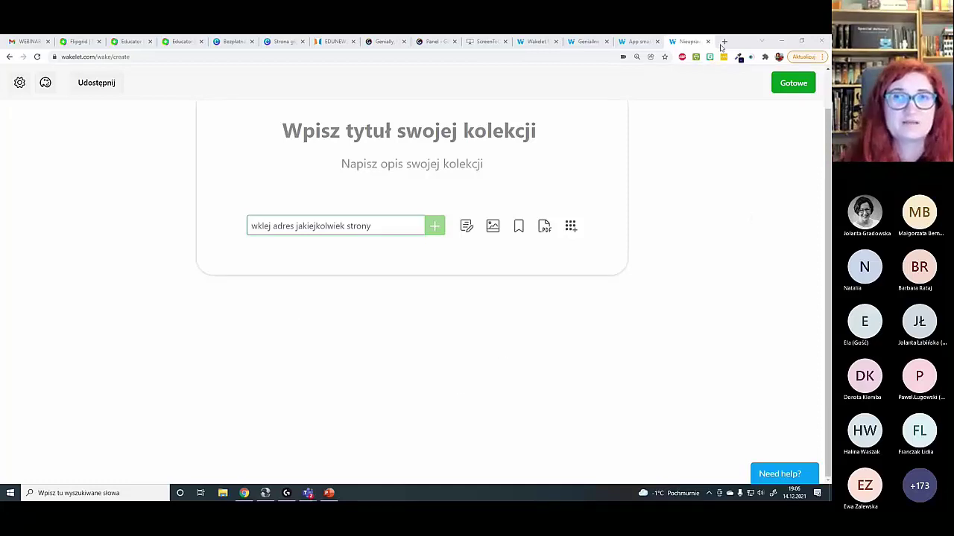
scroll(654, 117, "up", 1)
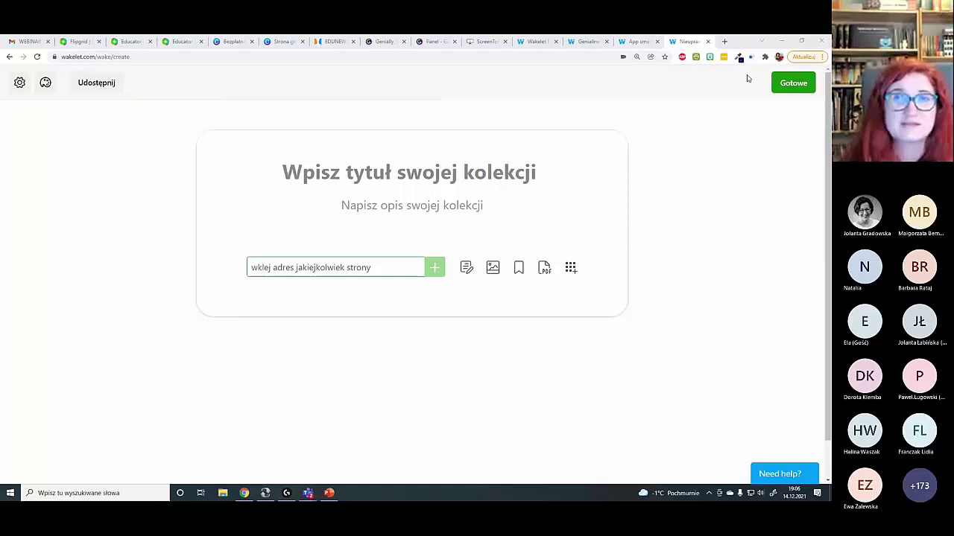
- Switch to the Canva for education page and copy its full web address
left_click(232, 41)
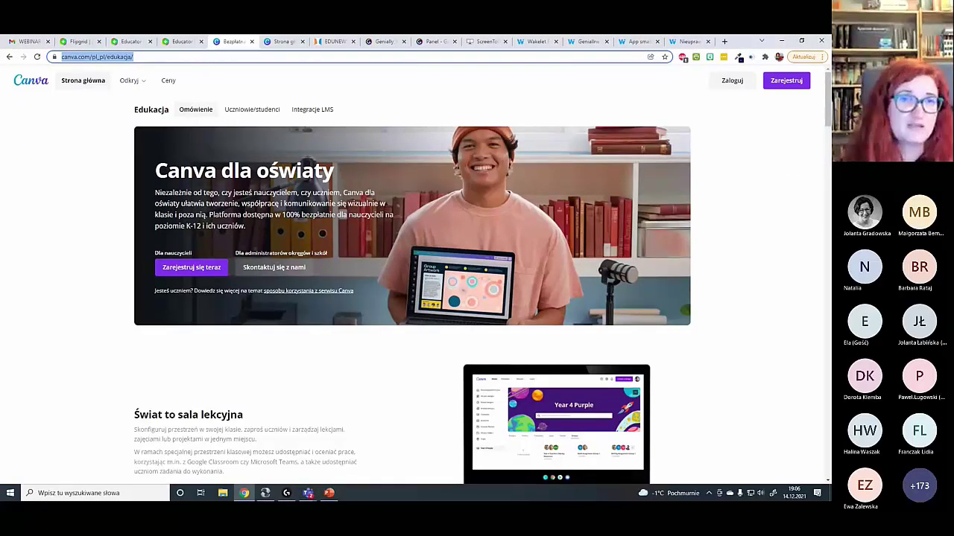
left_click_drag(167, 58, 142, 57)
triple_click(145, 57)
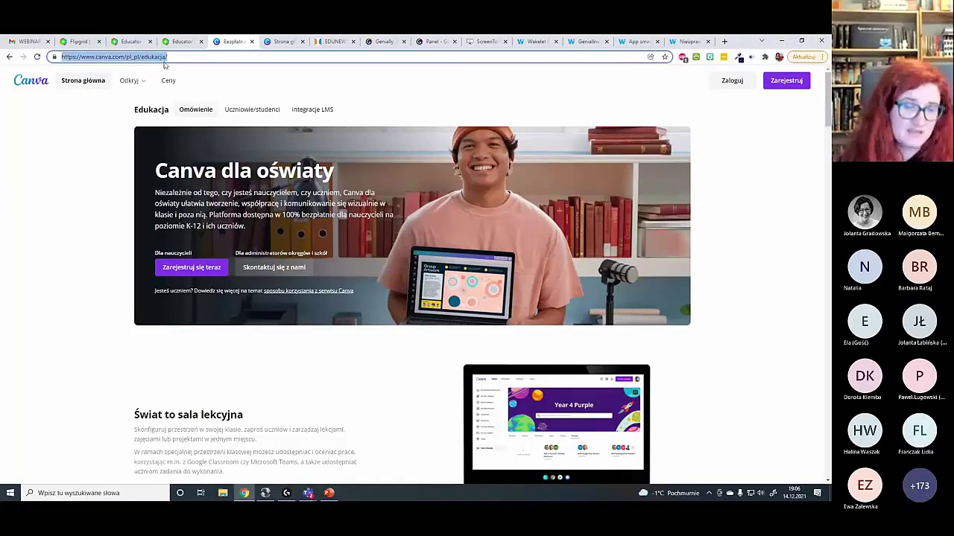
key("alt+Tab")
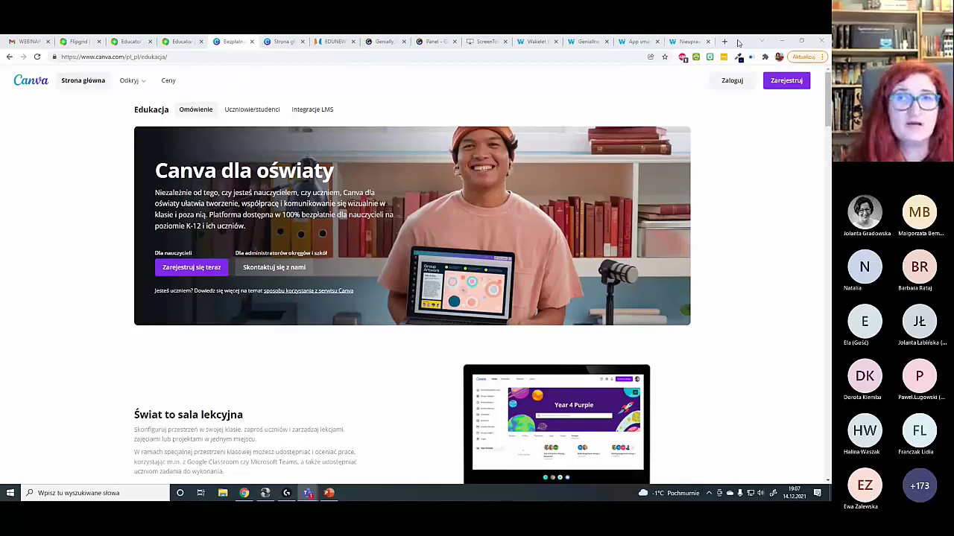
- Switch to the signed-in Canva home page and maximize the browser window
left_click_drag(738, 43, 724, 61)
key("ctrl+Tab")
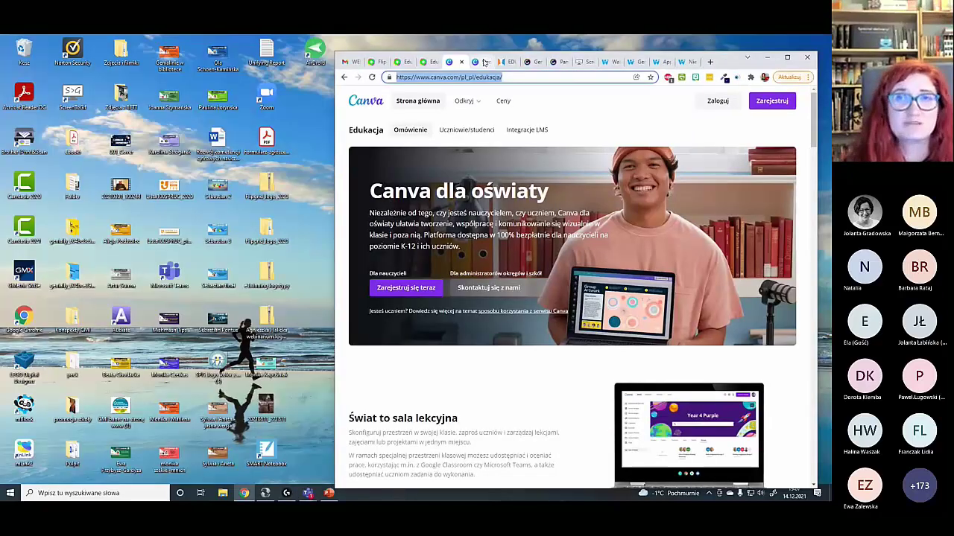
left_click(788, 58)
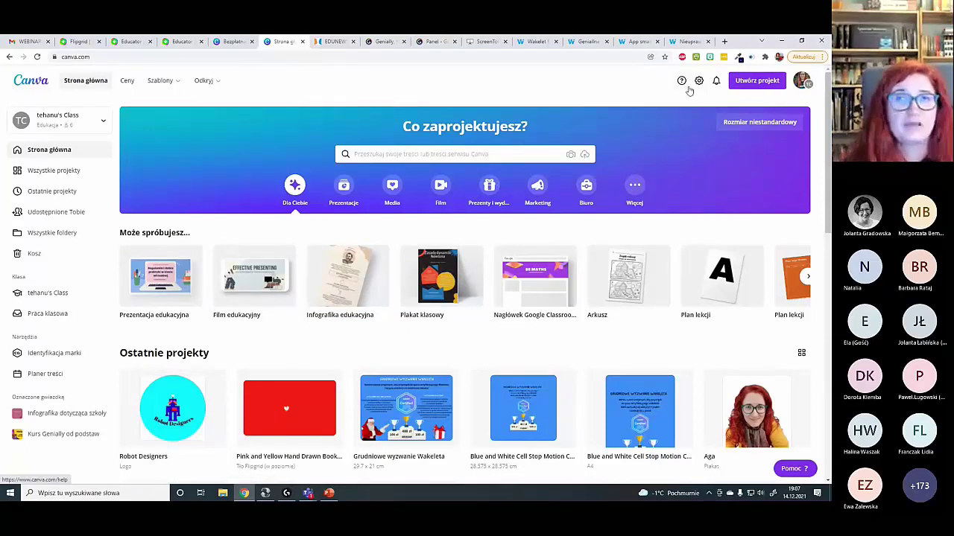
- Look through the account's list of switchable teams and close it without changing the team
left_click(799, 82)
scroll(734, 216, "down", 2)
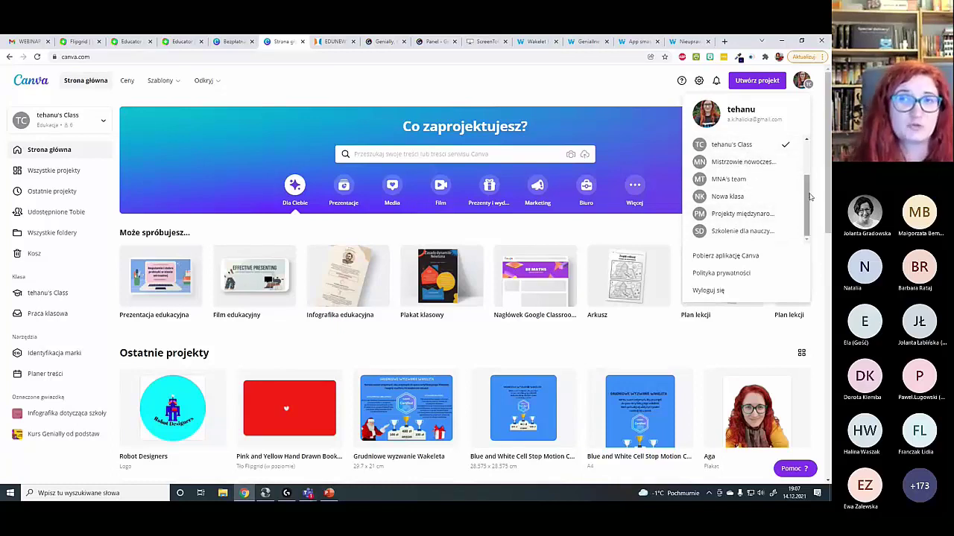
left_click_drag(805, 190, 804, 160)
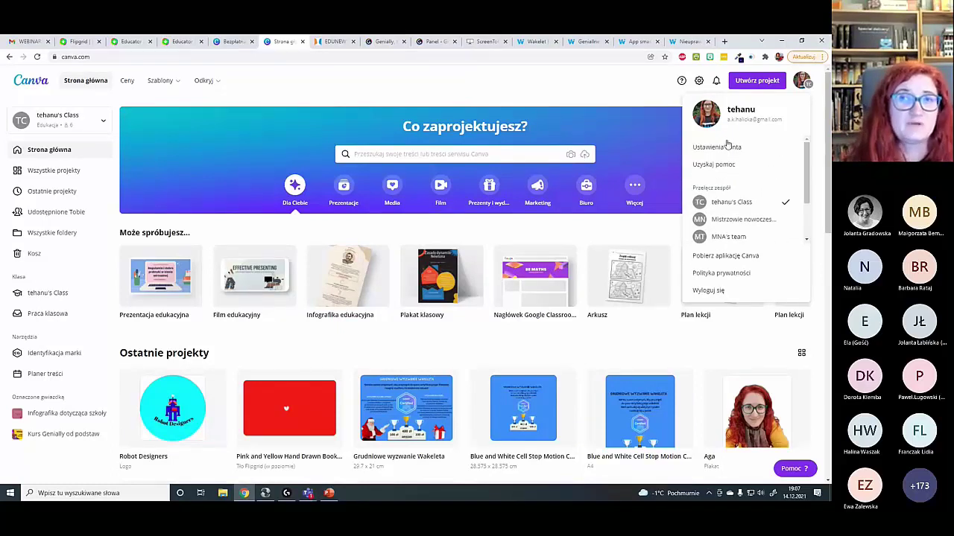
left_click(567, 104)
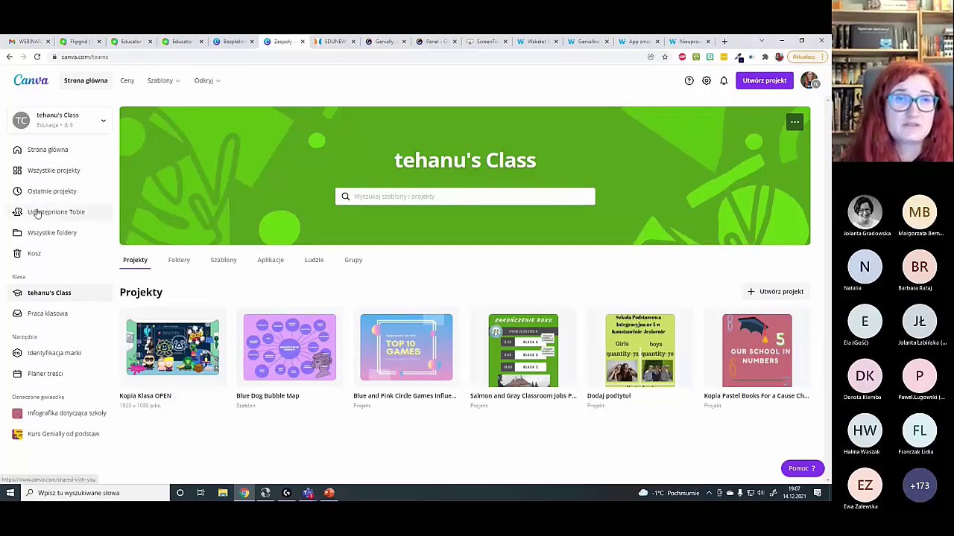
- View the overview of all projects and return to the Canva home page
left_click(44, 171)
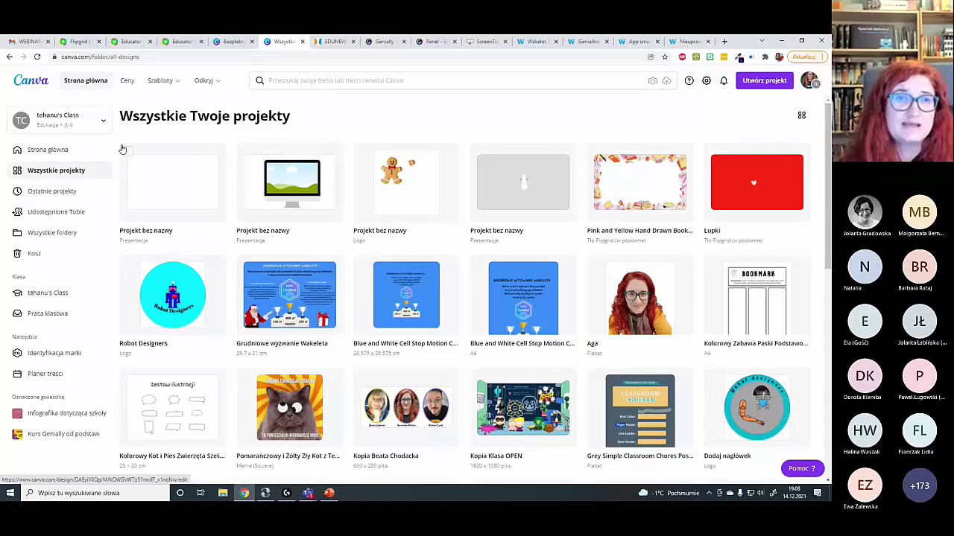
left_click(51, 152)
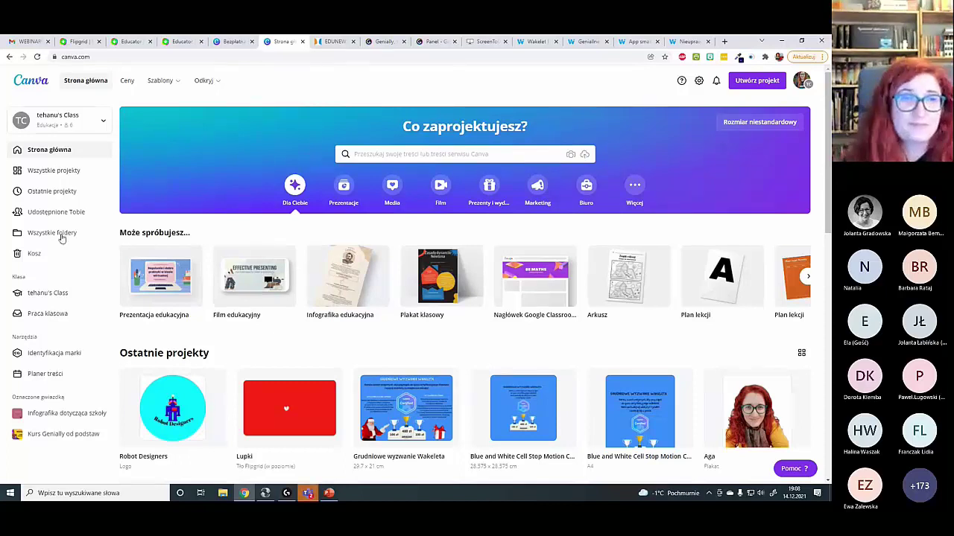
- Open the class's Ludzie section to view the invitation options, and display the account's team list
left_click(49, 294)
left_click(315, 260)
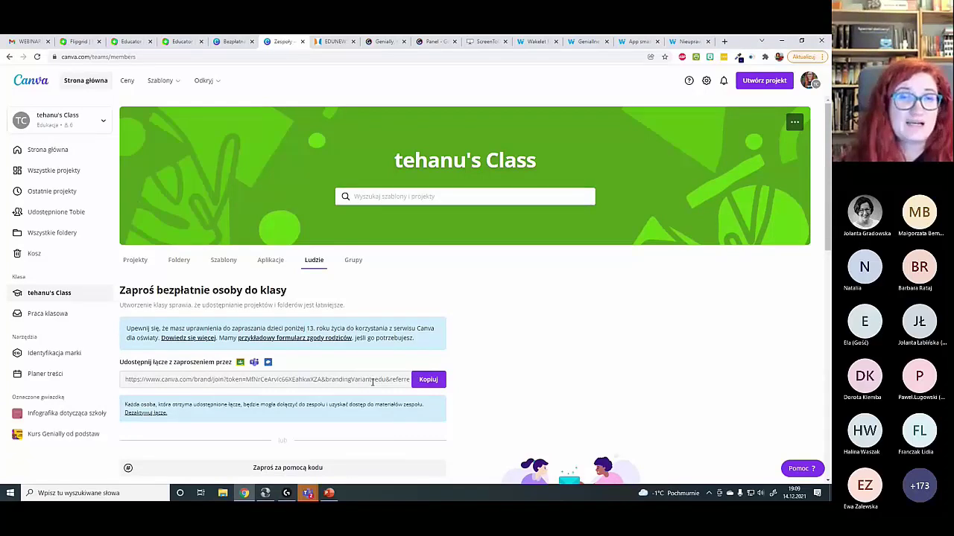
left_click(808, 81)
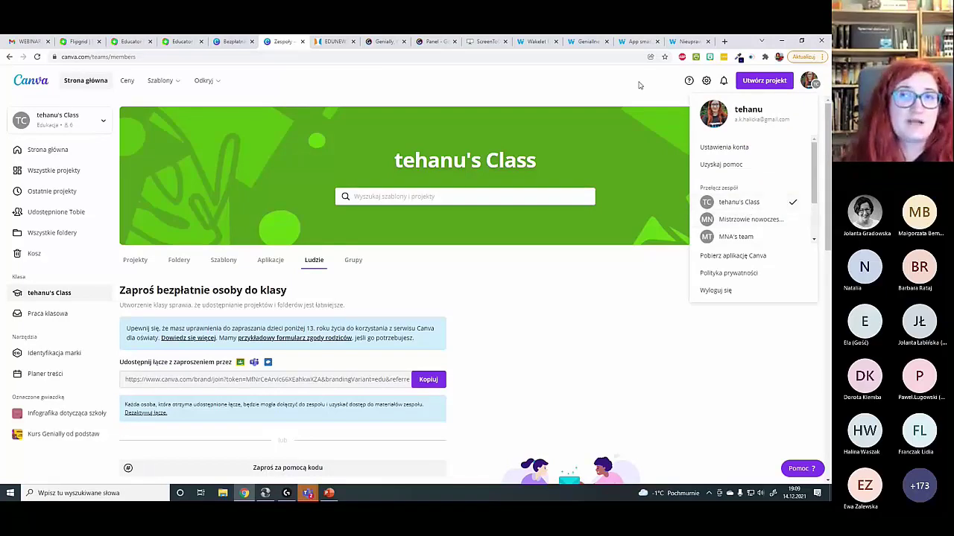
- From the all-projects overview, search the new project formats for "logo" and close the list without choosing one
left_click(49, 171)
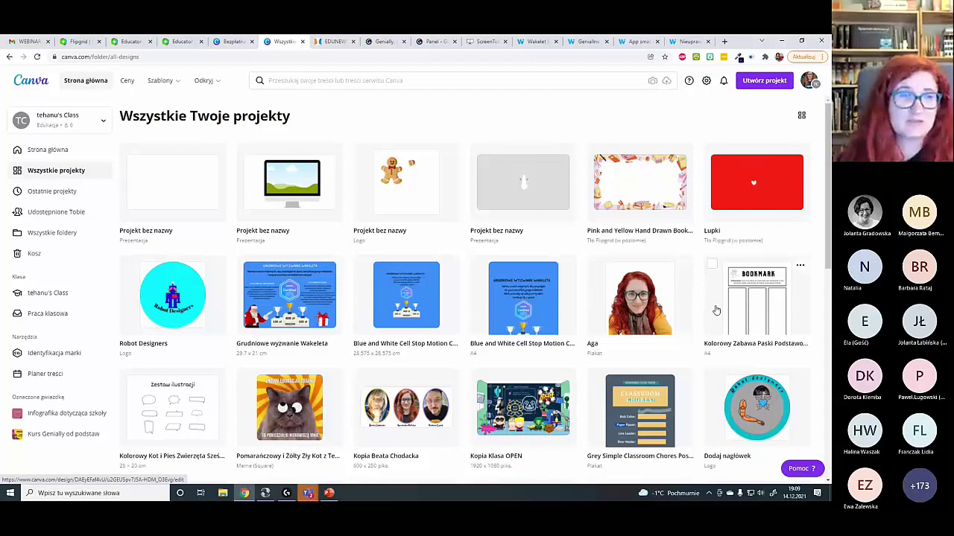
left_click(763, 88)
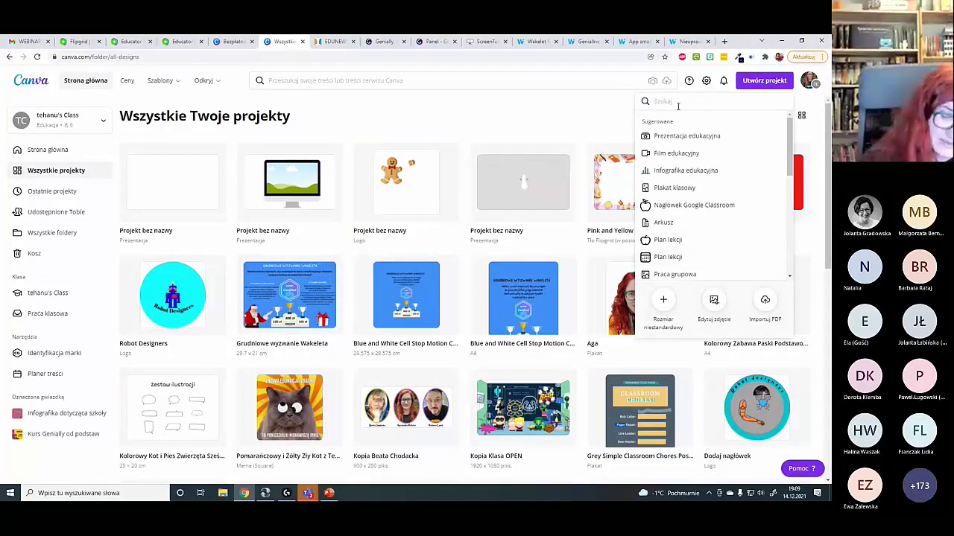
type("logo")
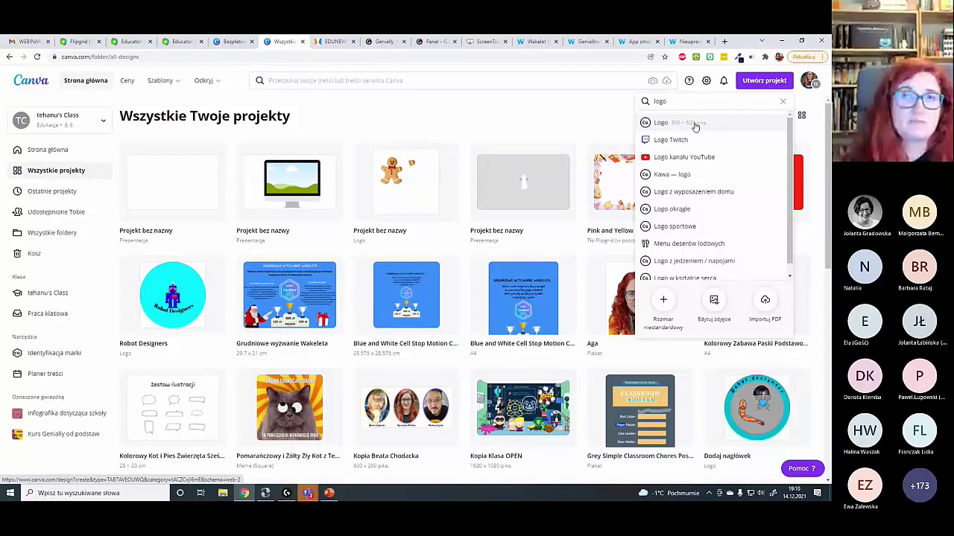
left_click(605, 117)
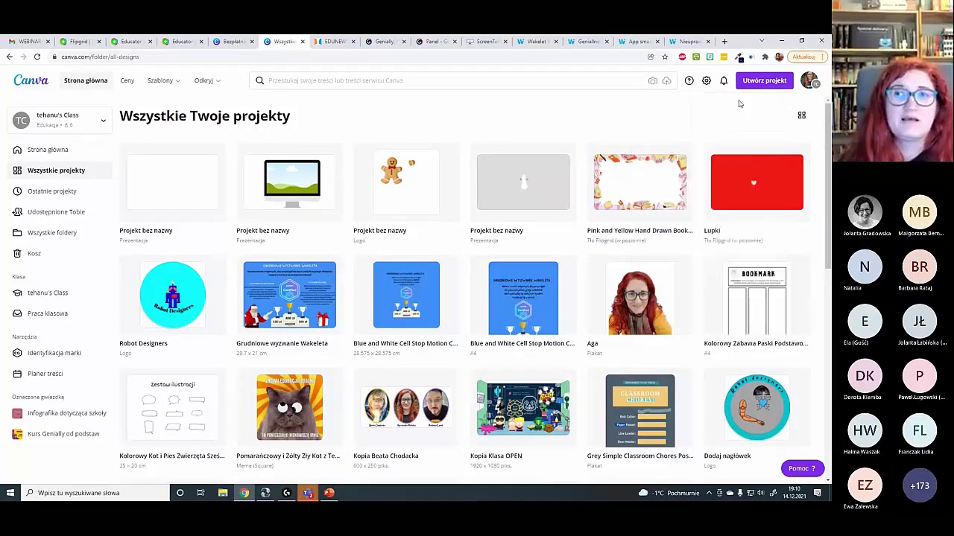
- Search the Canva templates for "logo", browse the logo designs, and return to the home page
left_click(394, 81)
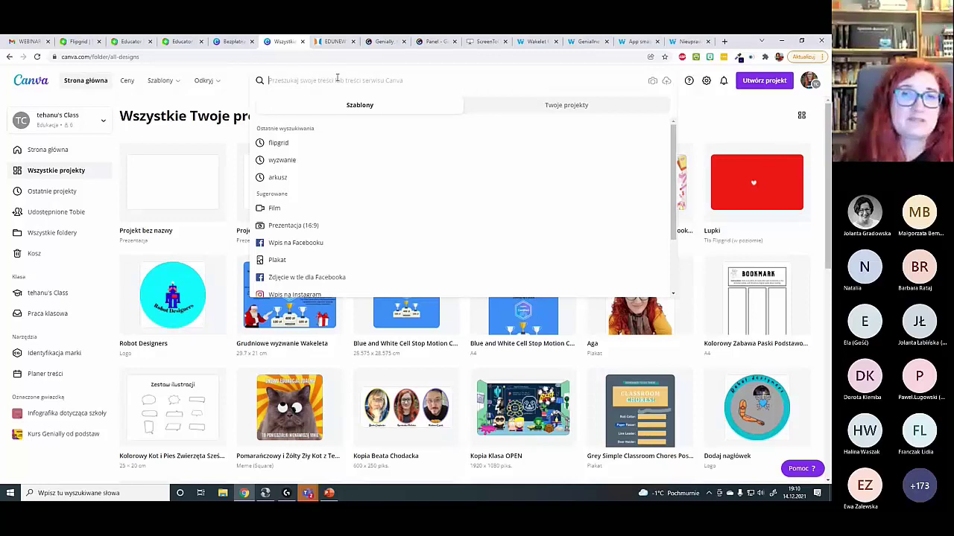
type("lo")
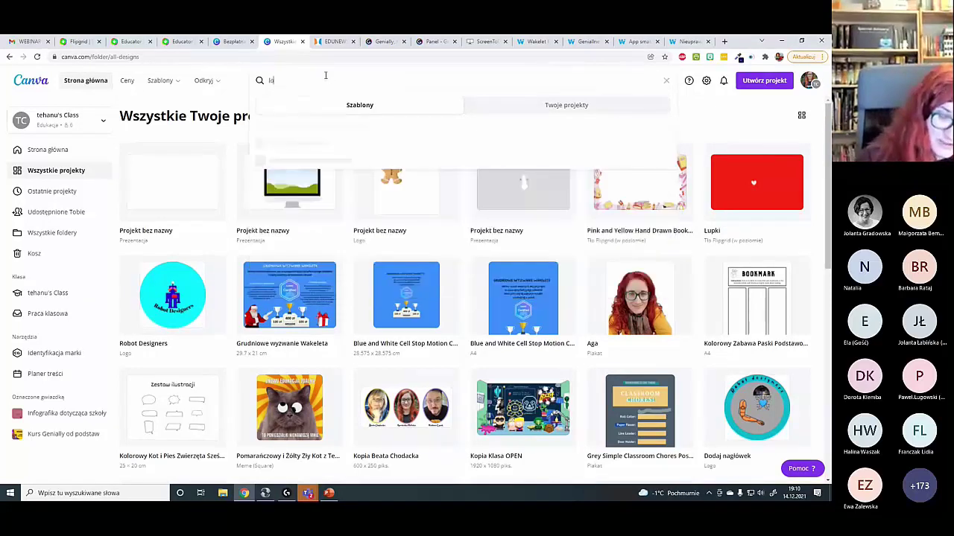
type("go")
key("Return")
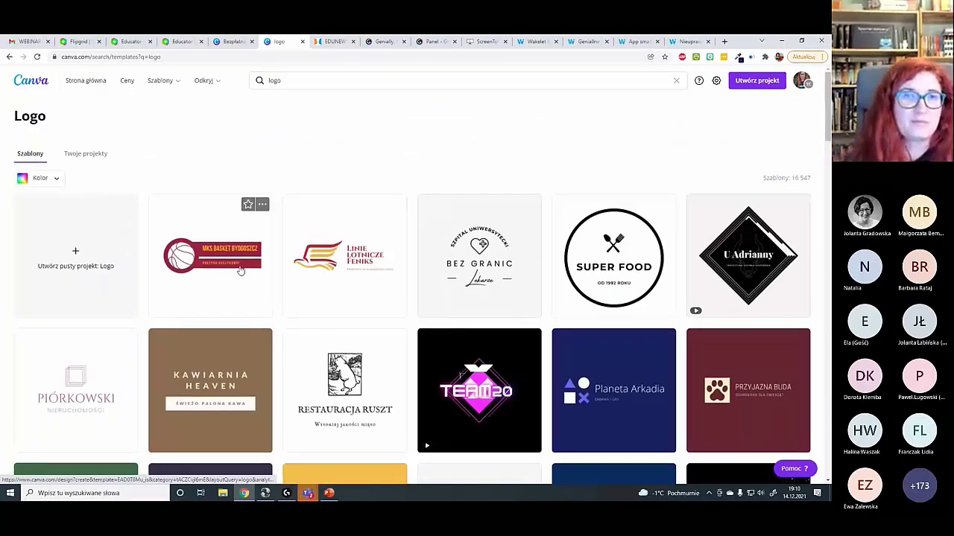
scroll(422, 253, "down", 5)
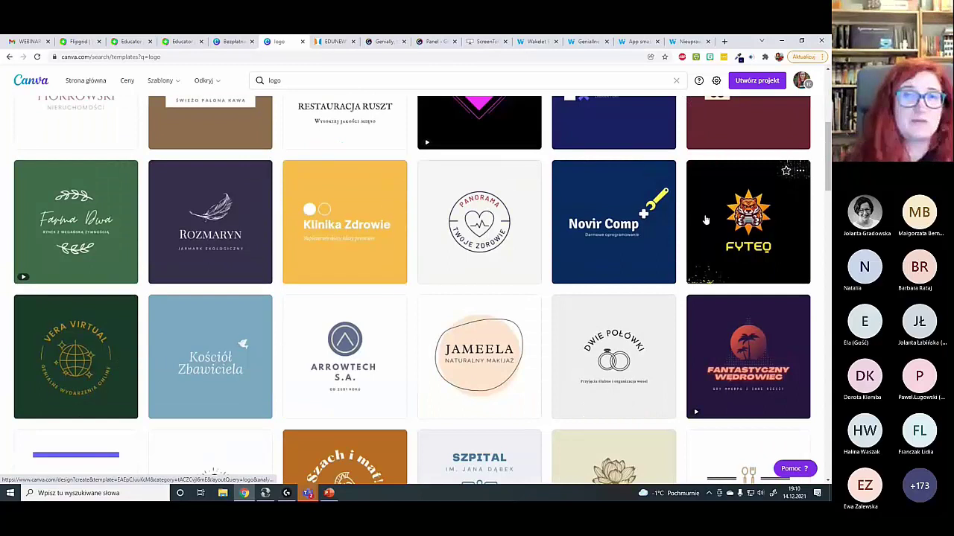
scroll(324, 313, "down", 2)
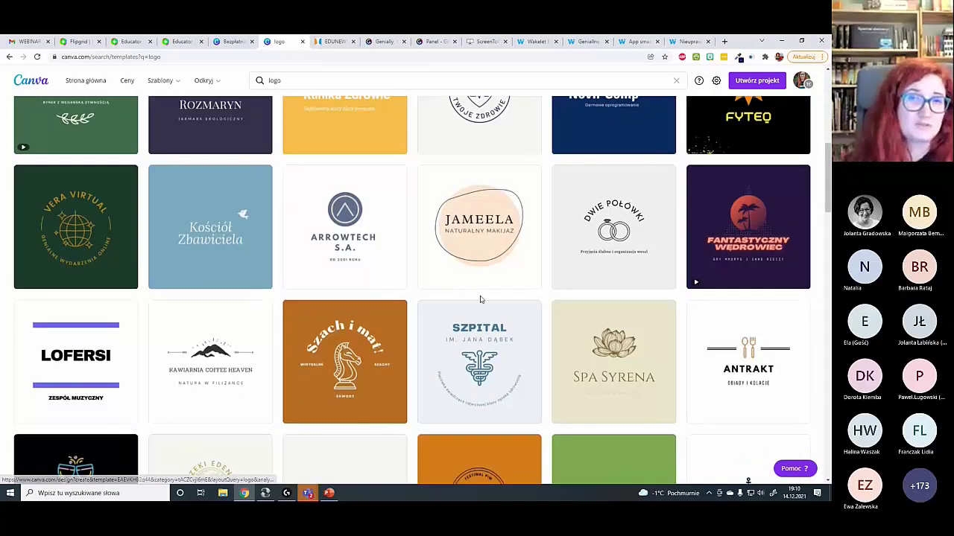
scroll(480, 299, "up", 7)
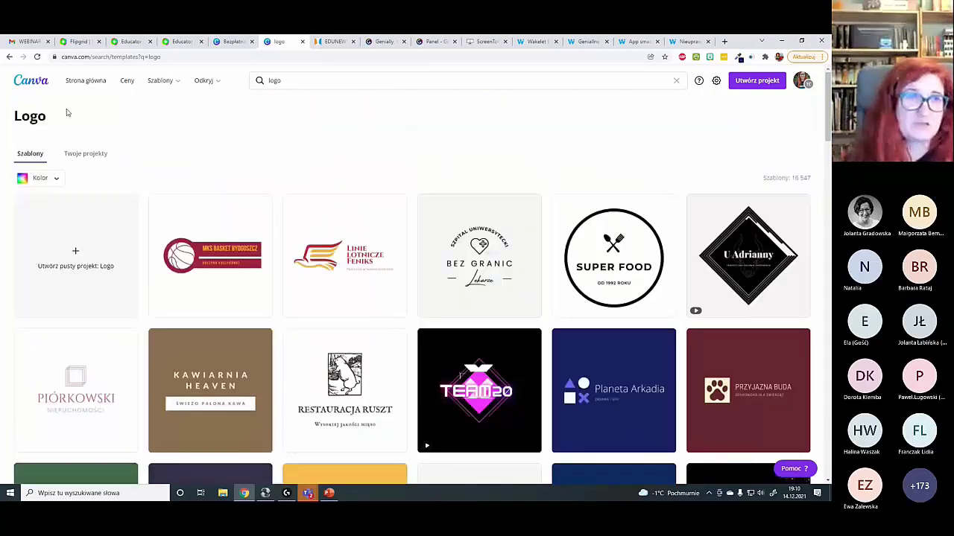
left_click(30, 82)
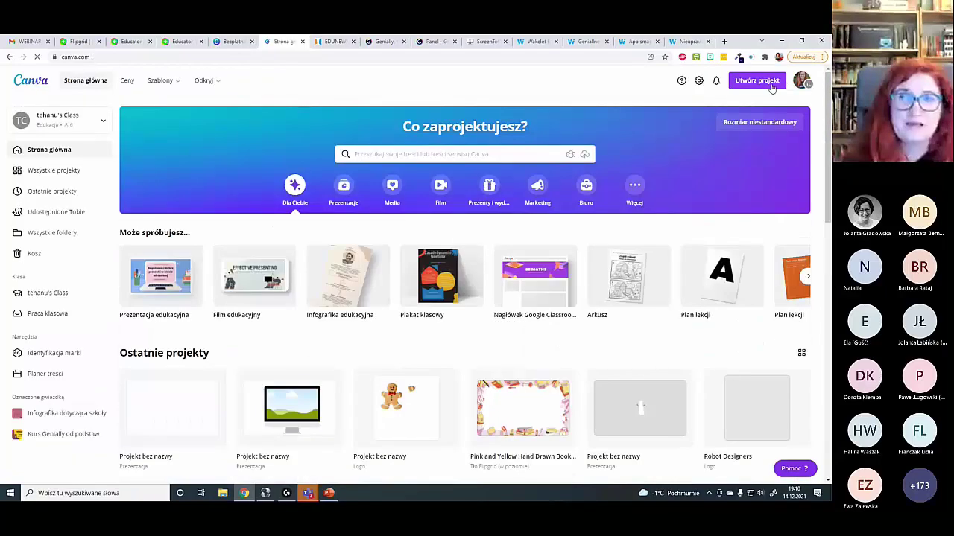
- Search the new project formats for "yout" and look through the matching YouTube formats
left_click(762, 83)
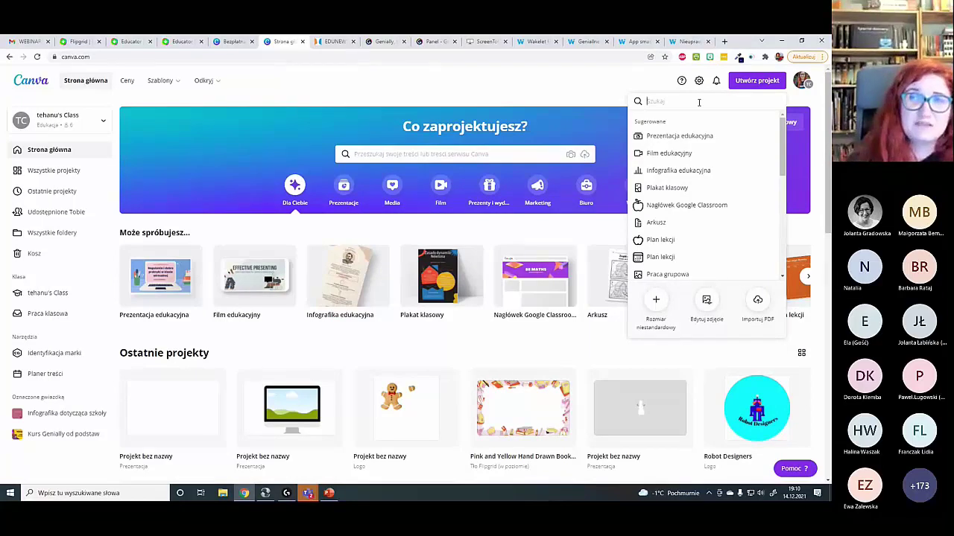
type("yout")
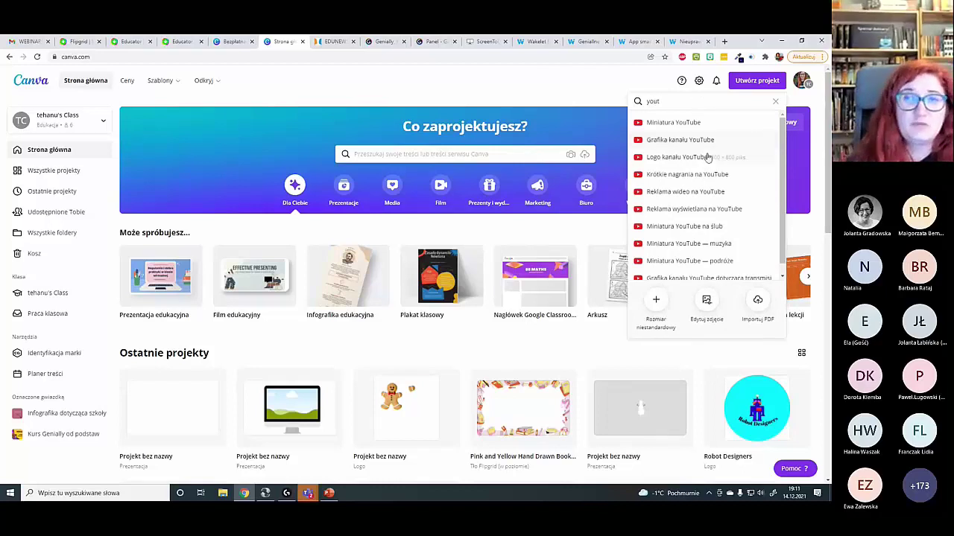
scroll(697, 194, "down", 1)
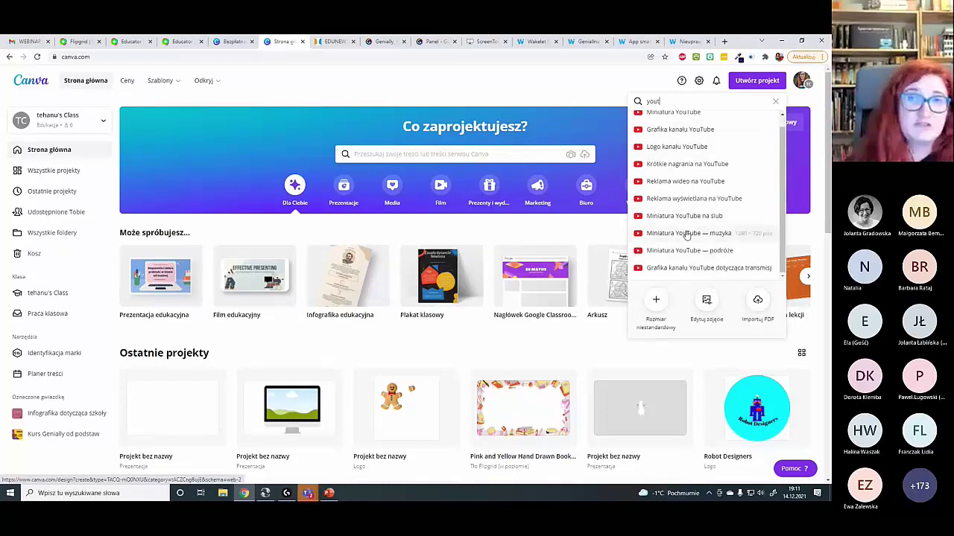
scroll(700, 149, "up", 1)
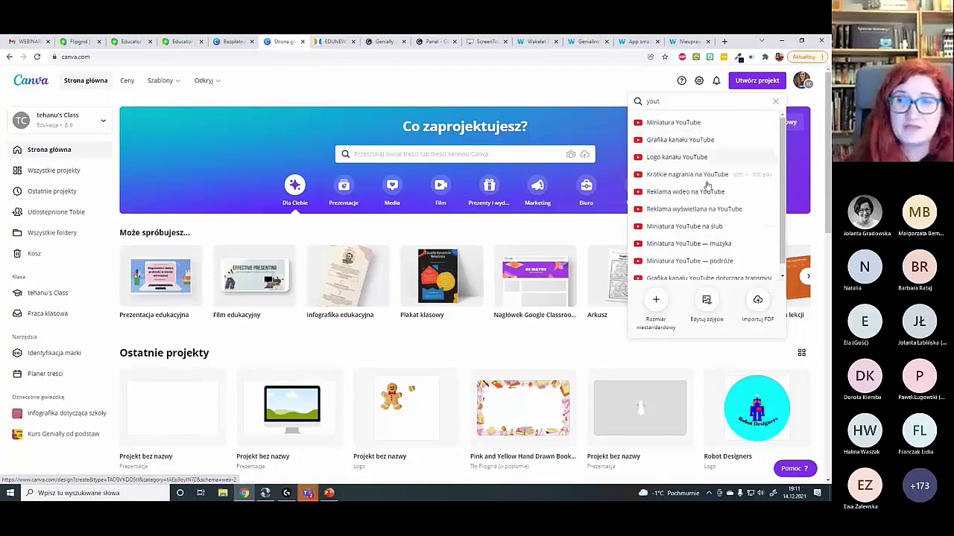
- Search the new project formats for "insta" and look through the matching Instagram formats
scroll(698, 270, "down", 1)
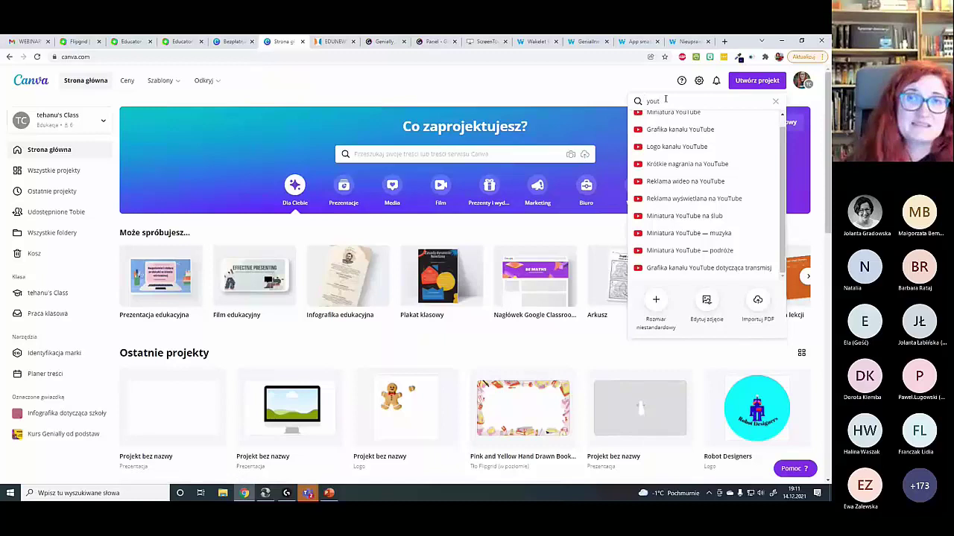
key("BackSpace")
key("BackSpace")
key("BackSpace")
key("BackSpace")
type("insta")
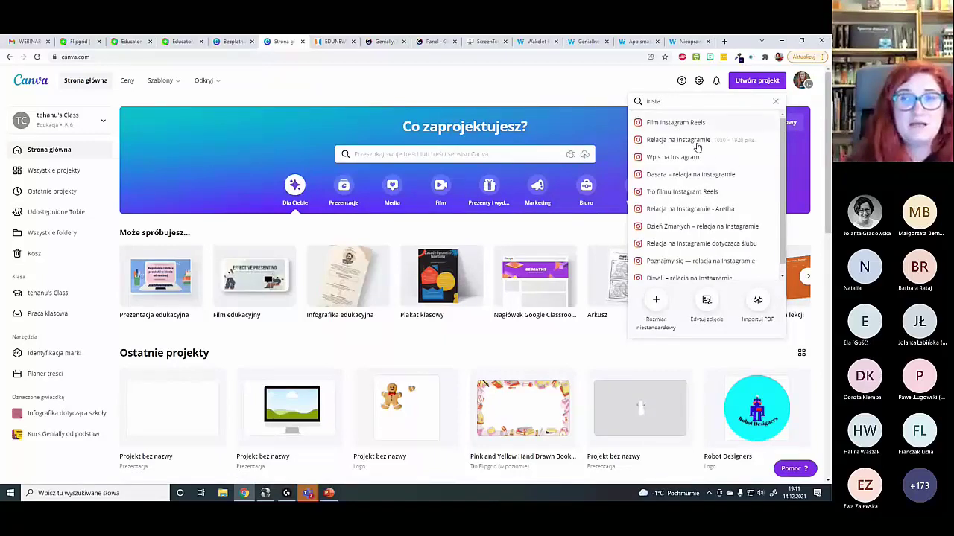
scroll(754, 237, "down", 1)
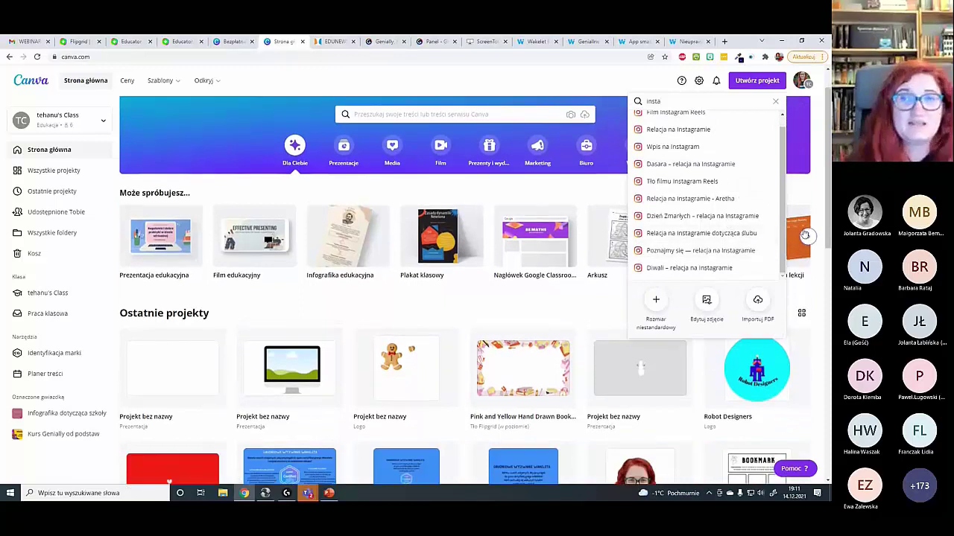
scroll(684, 186, "up", 1)
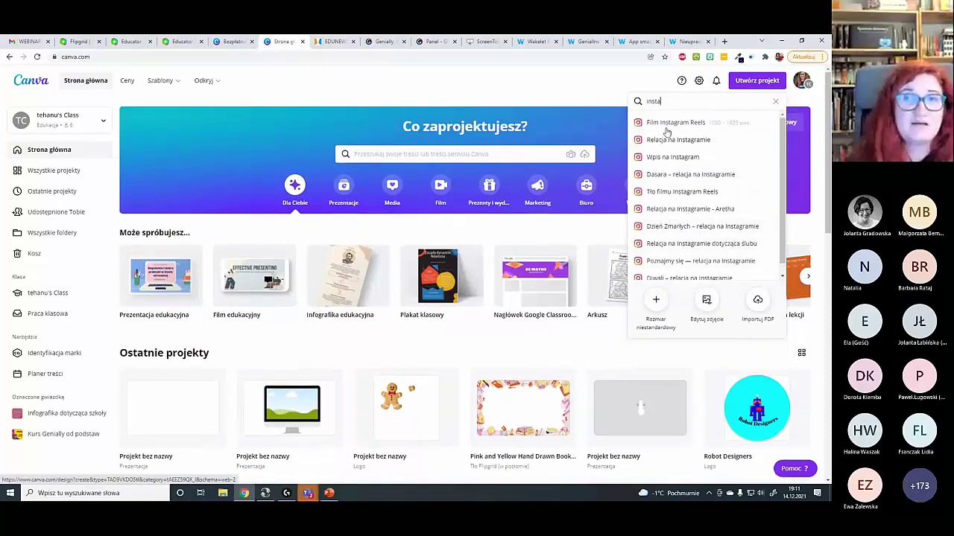
- Search the new project formats for "face", and replace the search with "tik" to view the TikTok formats
left_click_drag(672, 103, 634, 103)
type("f")
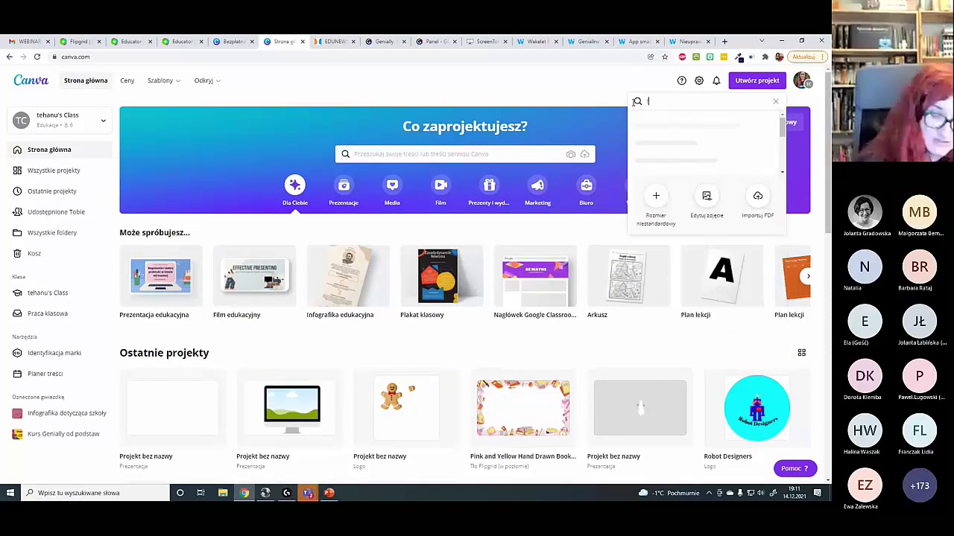
type("ace")
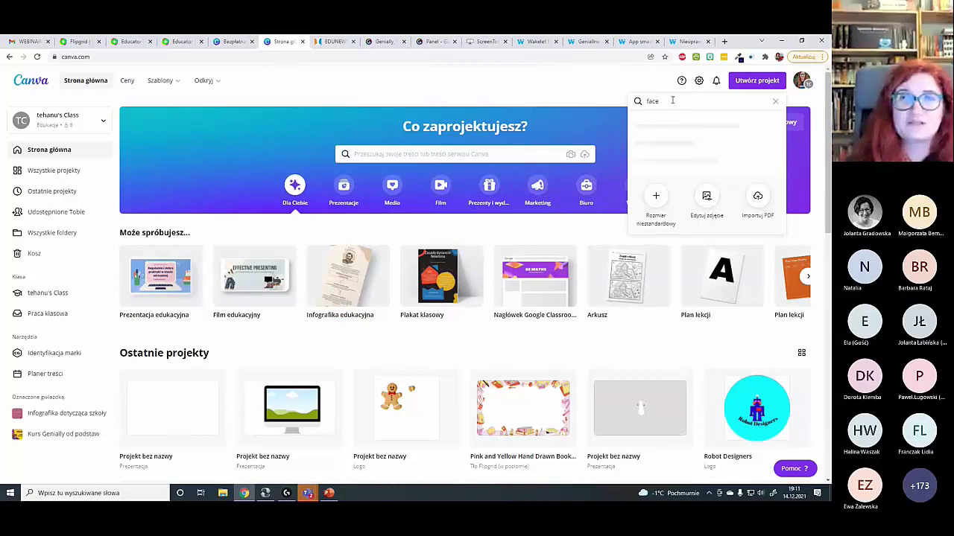
double_click(653, 101)
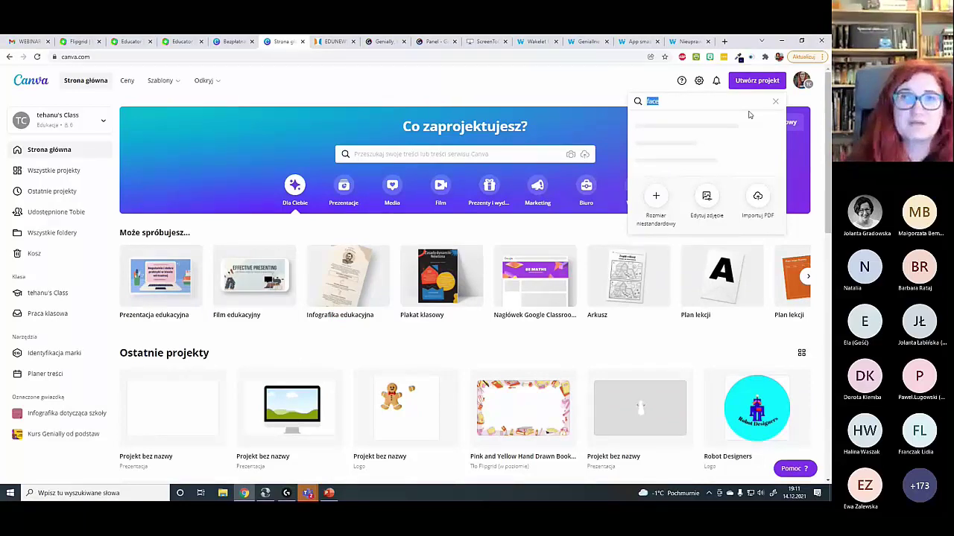
type("tik")
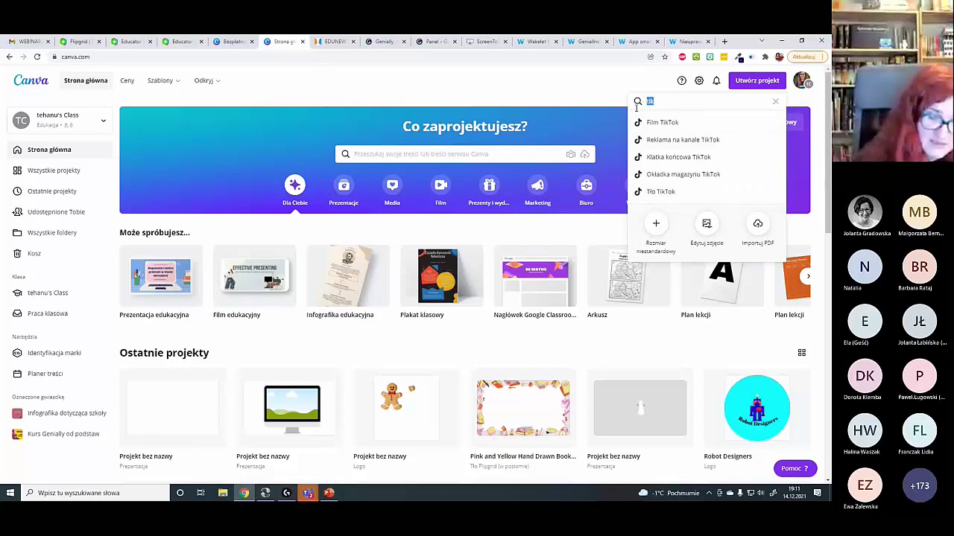
- Search the new project formats for "flipgrid" and create a project in the format Tło Flipgrid (w poziomie)
type("flip")
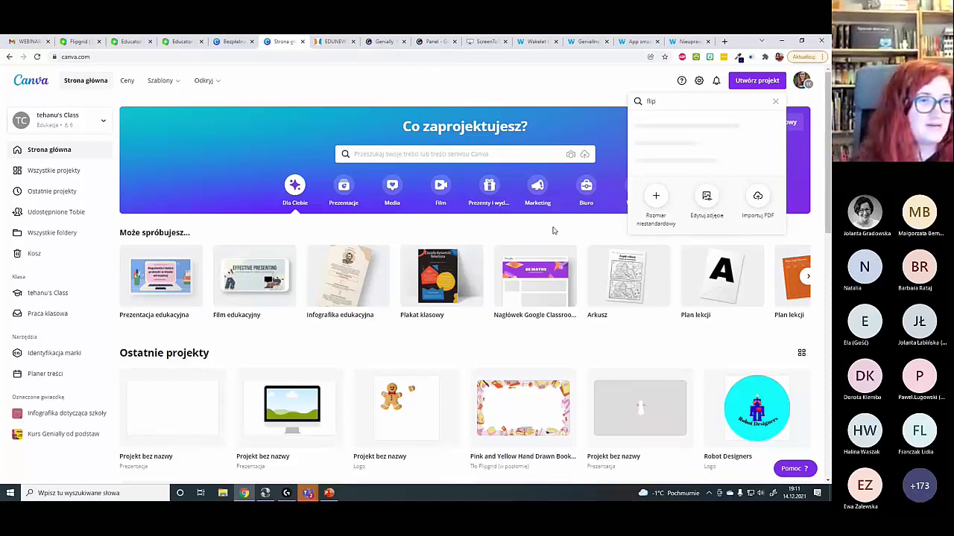
type("grid")
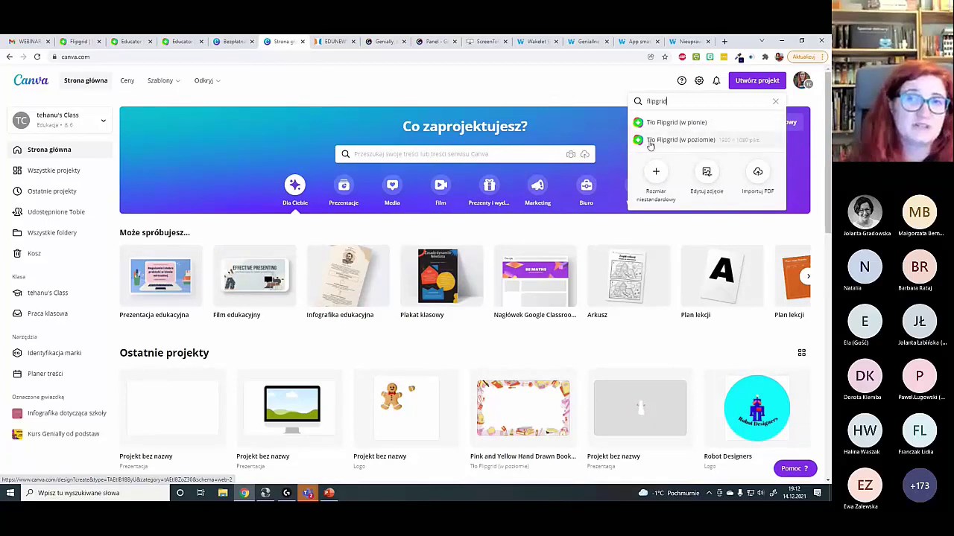
left_click(690, 141)
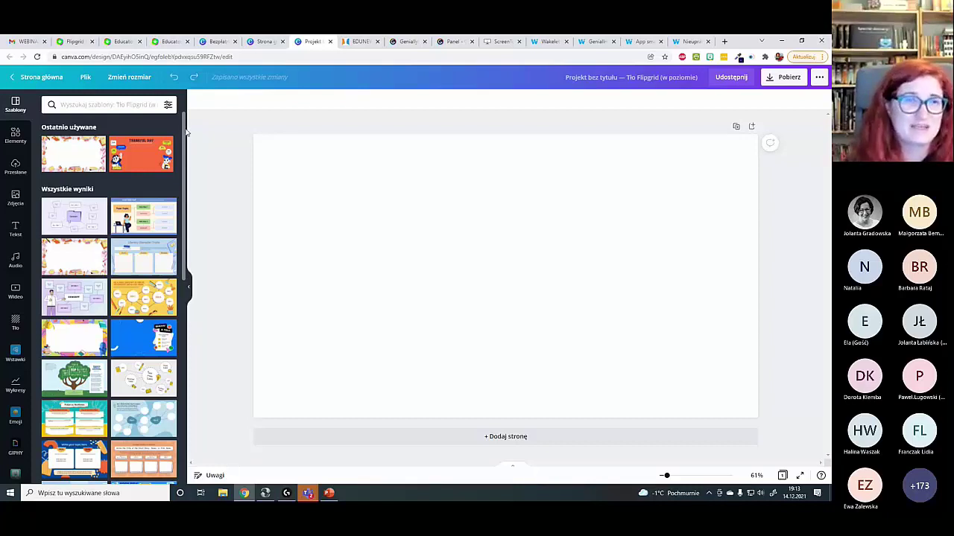
- Browse the Flipgrid background templates and apply the colourful frame with books, calculator and yellow and blue characters to the blank page
scroll(186, 131, "down", 1)
scroll(187, 131, "up", 1)
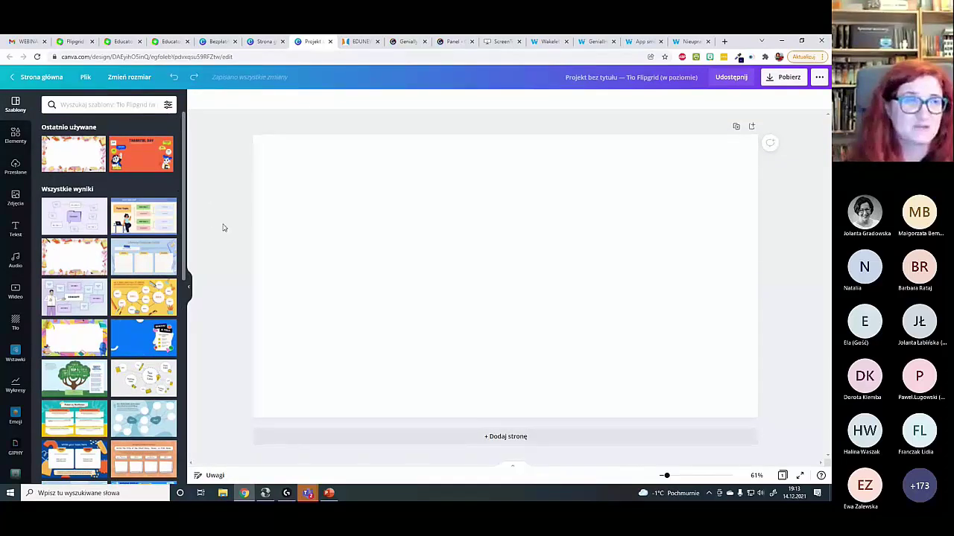
scroll(153, 199, "down", 1)
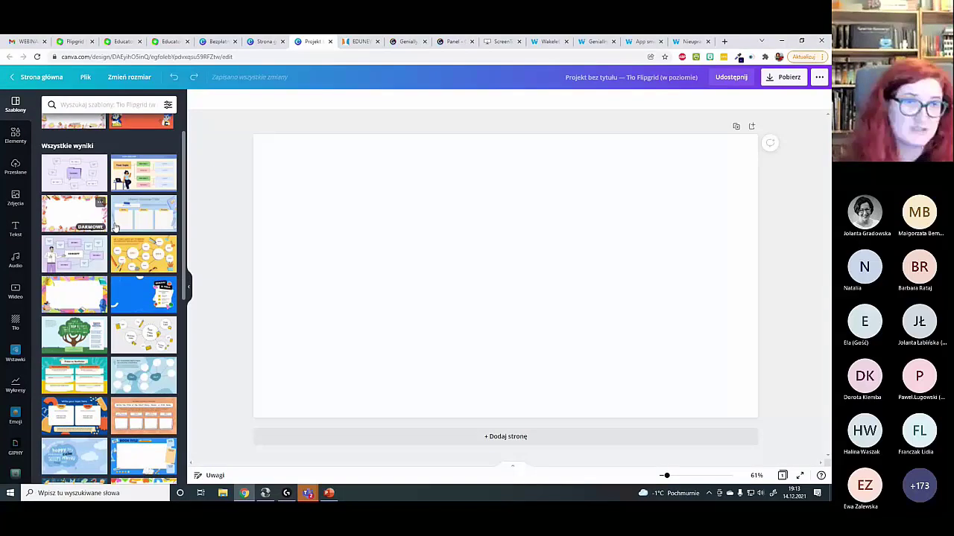
left_click(70, 298)
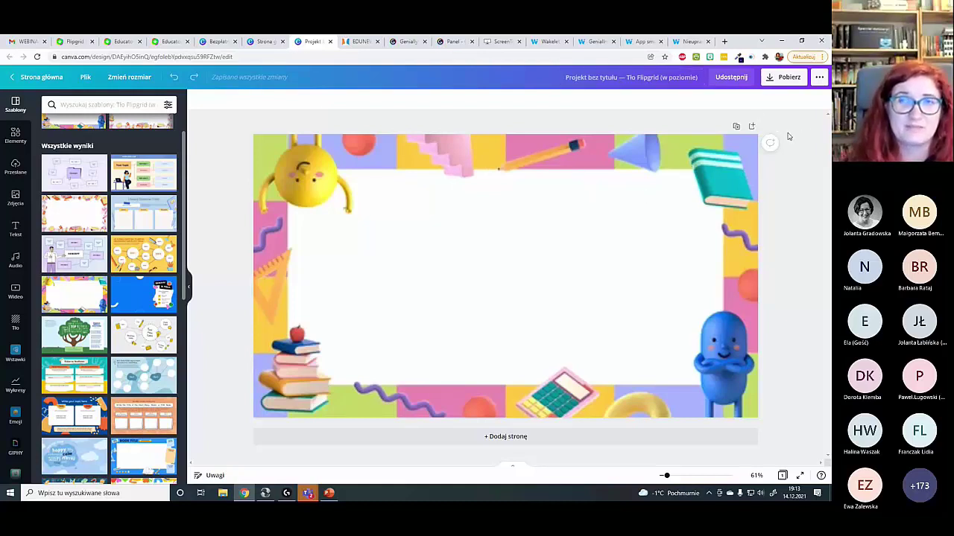
- Close the download options without downloading and rename the project as Ramka
left_click(782, 77)
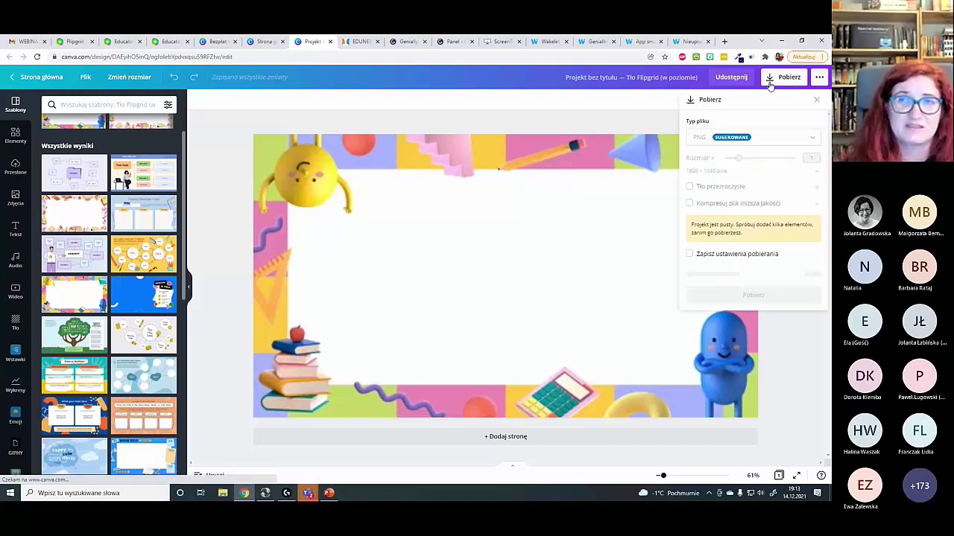
left_click(637, 120)
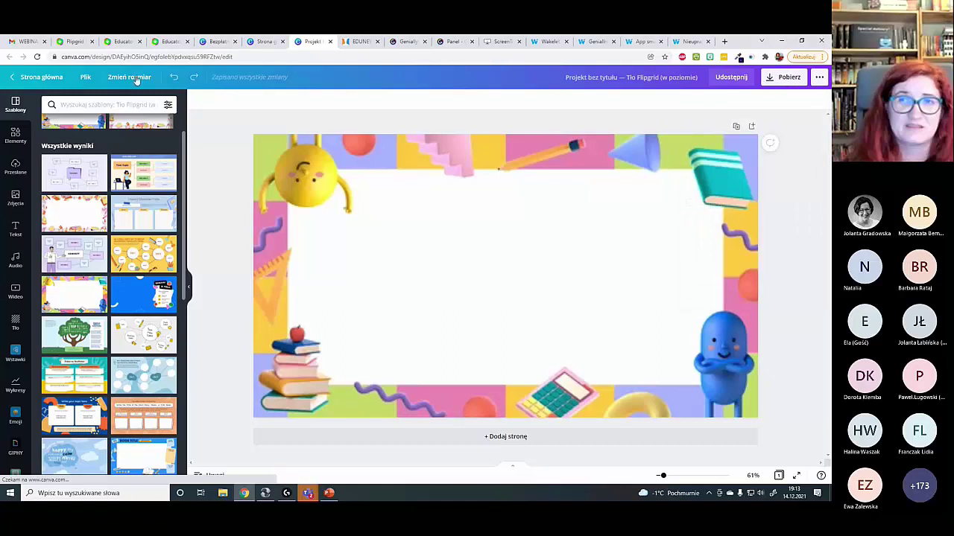
left_click(587, 81)
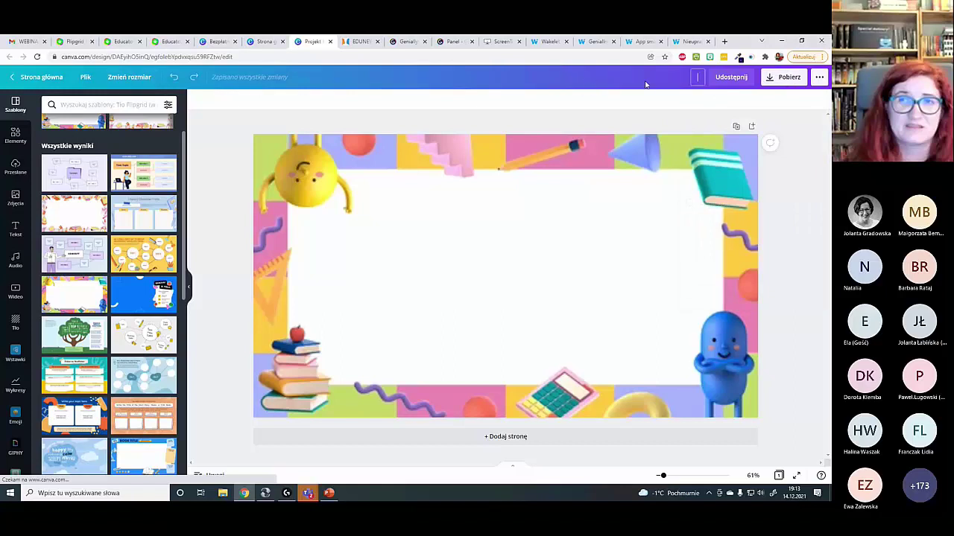
type("Ramka")
left_click(784, 77)
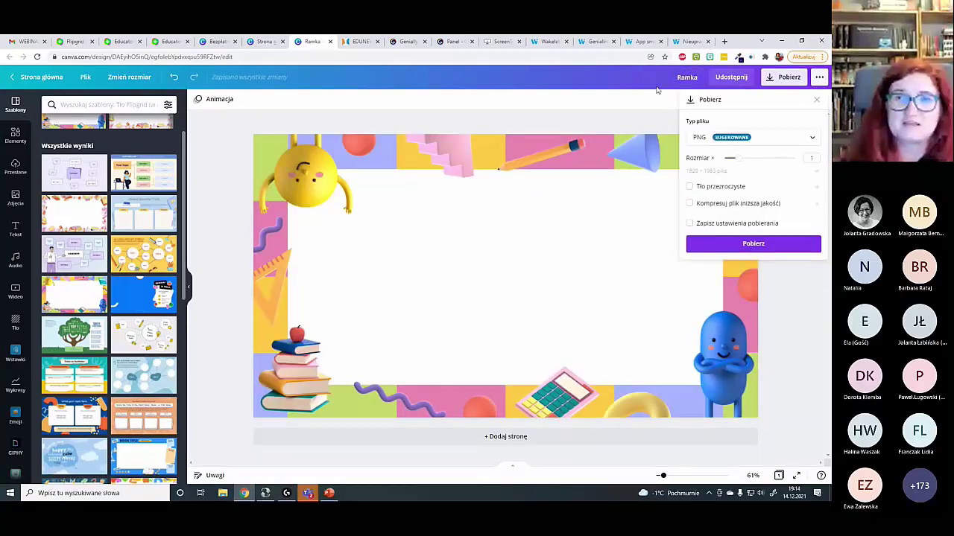
left_click(690, 187)
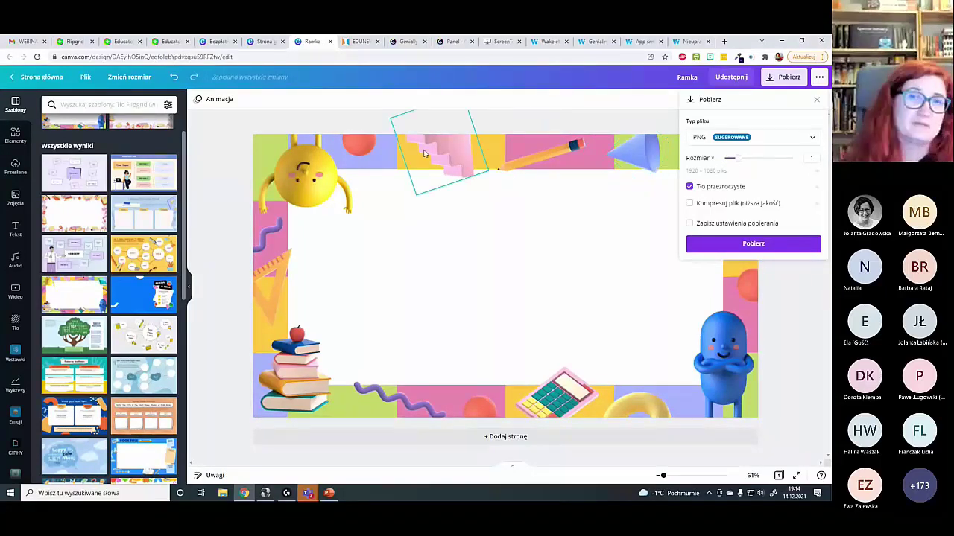
left_click(615, 117)
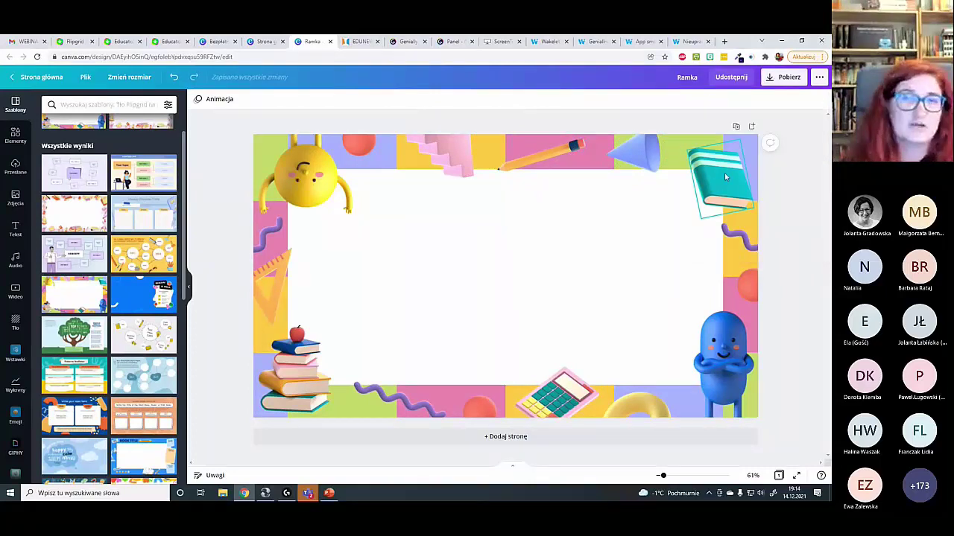
- Nudge the teal book slightly upward and inspect several coloured blocks of the frame's border as separate elements
left_click(725, 177)
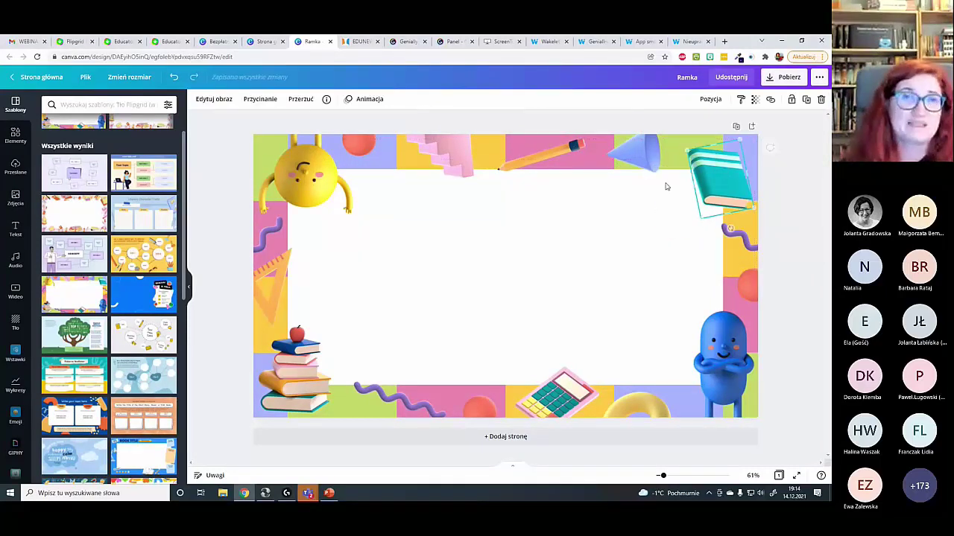
left_click_drag(728, 183, 729, 180)
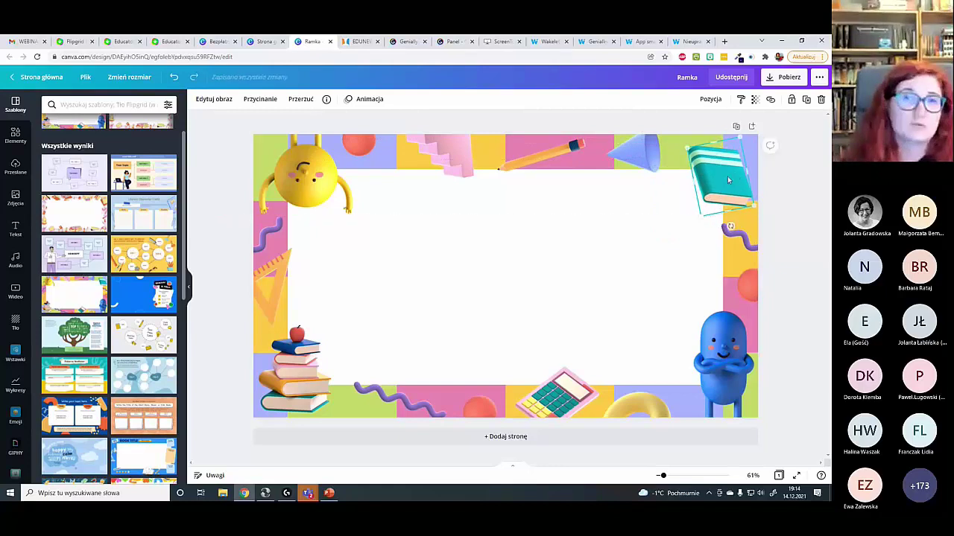
left_click(591, 155)
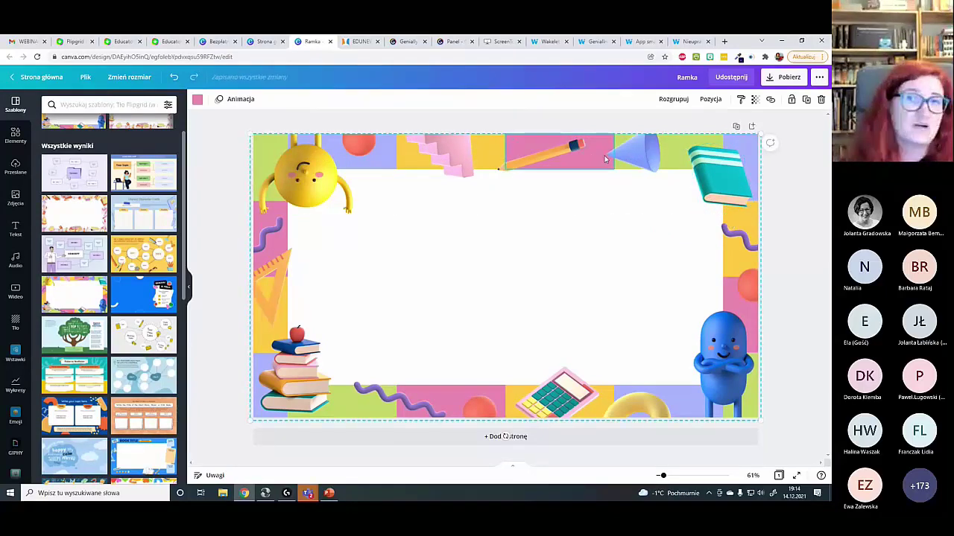
left_click(339, 153)
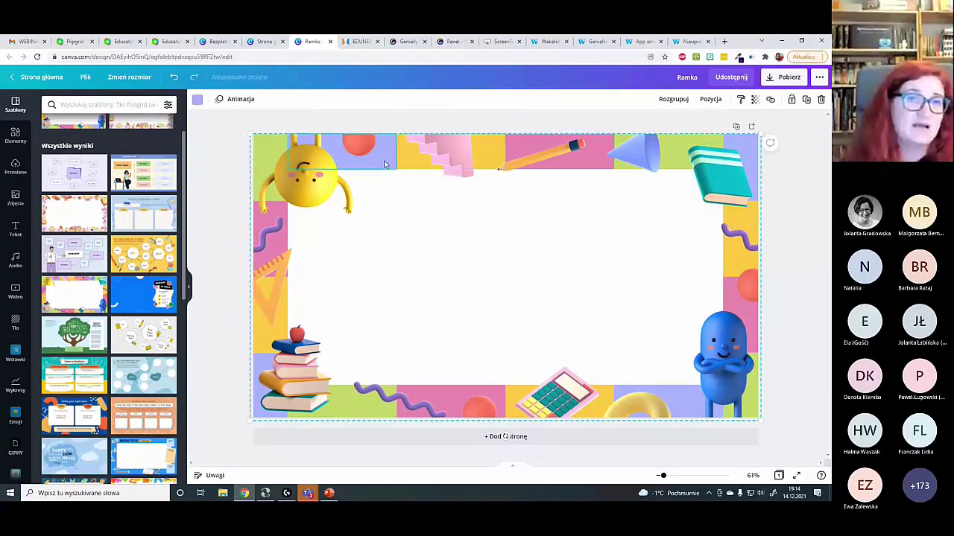
left_click(261, 166)
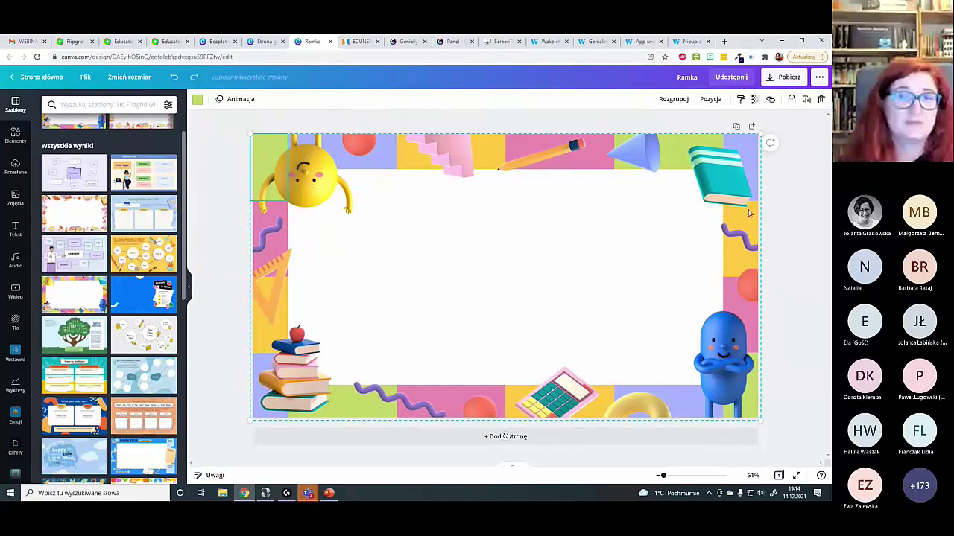
left_click(778, 167)
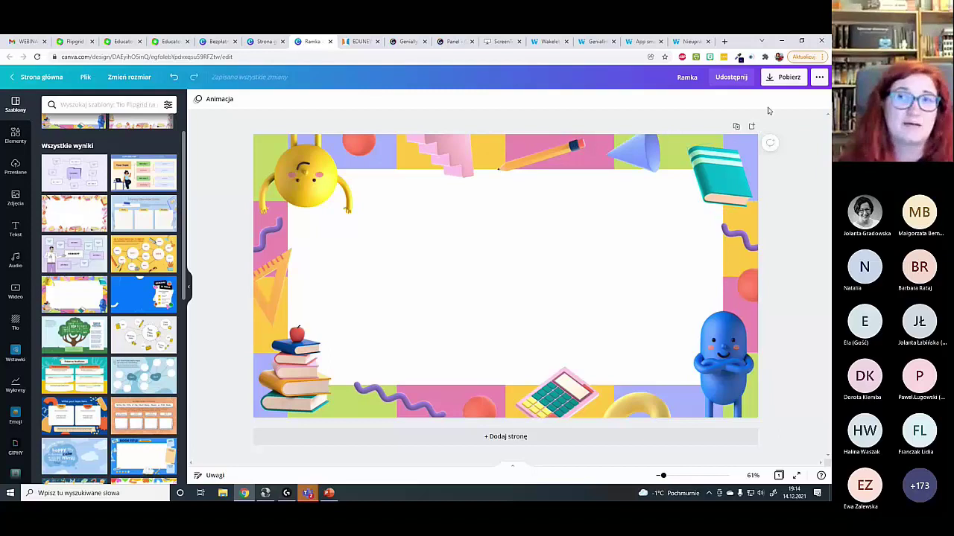
- Download the Ramka design as a PNG with a transparent background (Tło przezroczyste)
left_click(777, 81)
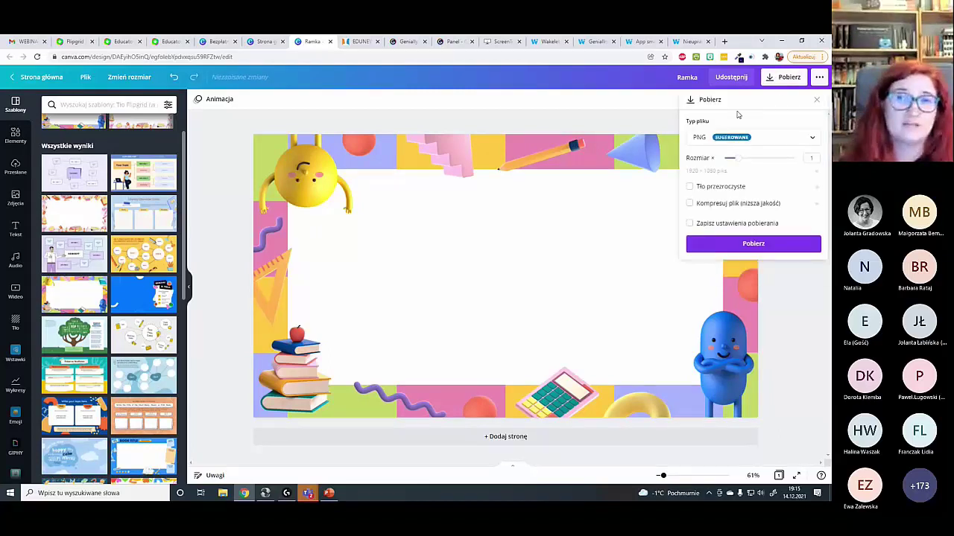
left_click(689, 186)
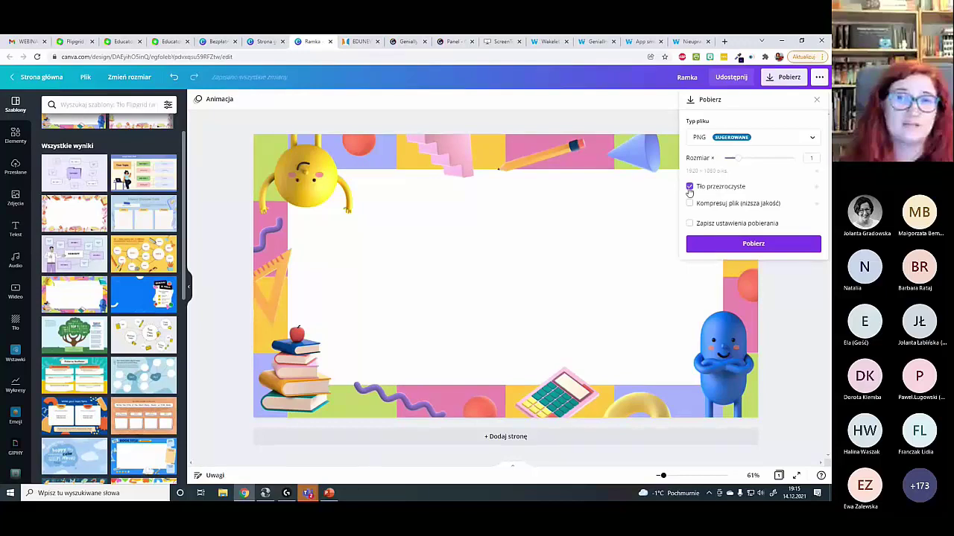
left_click(772, 251)
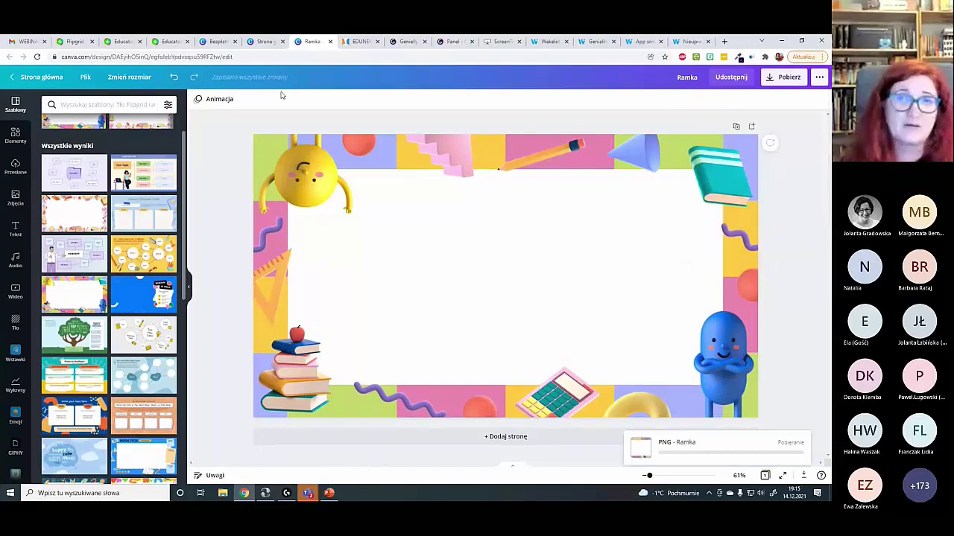
- Switch to the Flipgrid educator page, look at the Groups list, and return to the Shorts section
left_click(126, 42)
left_click(147, 42)
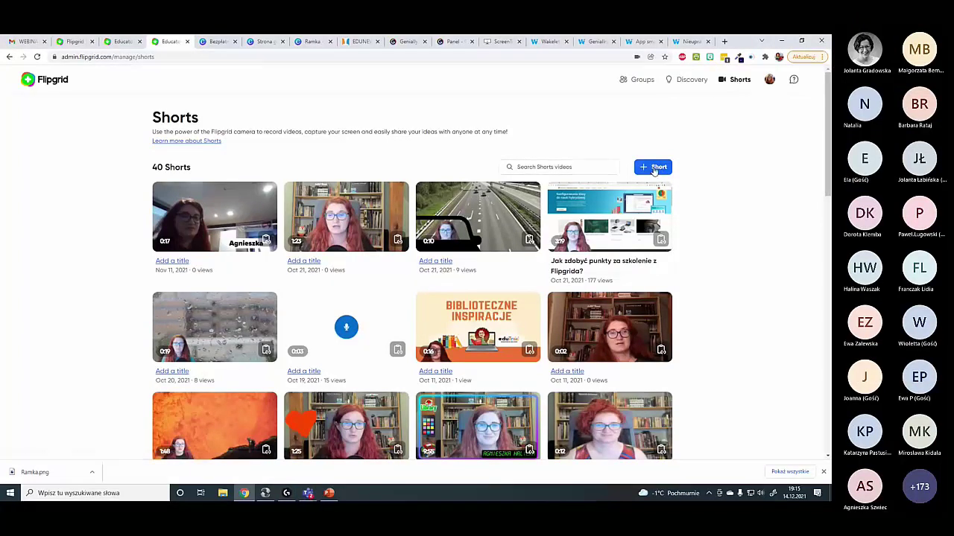
left_click(639, 82)
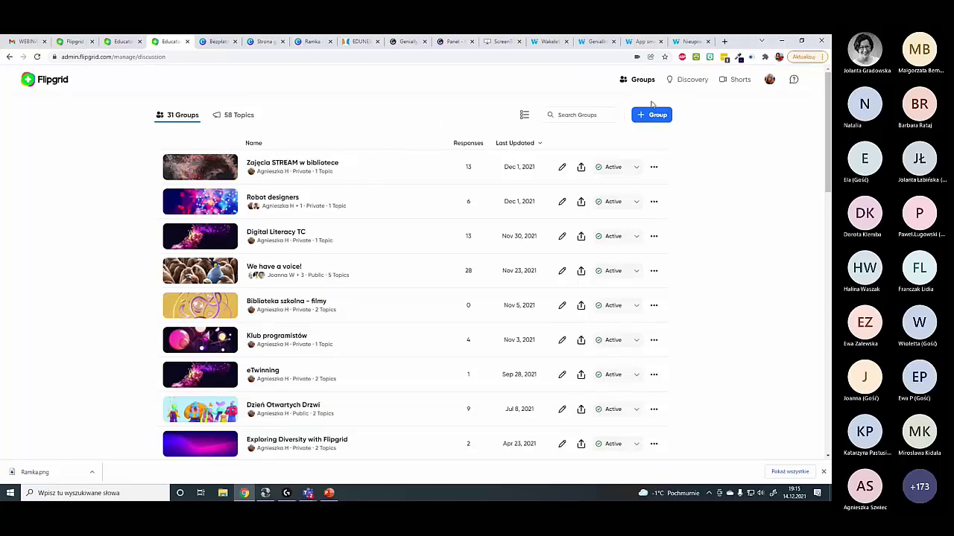
left_click(738, 81)
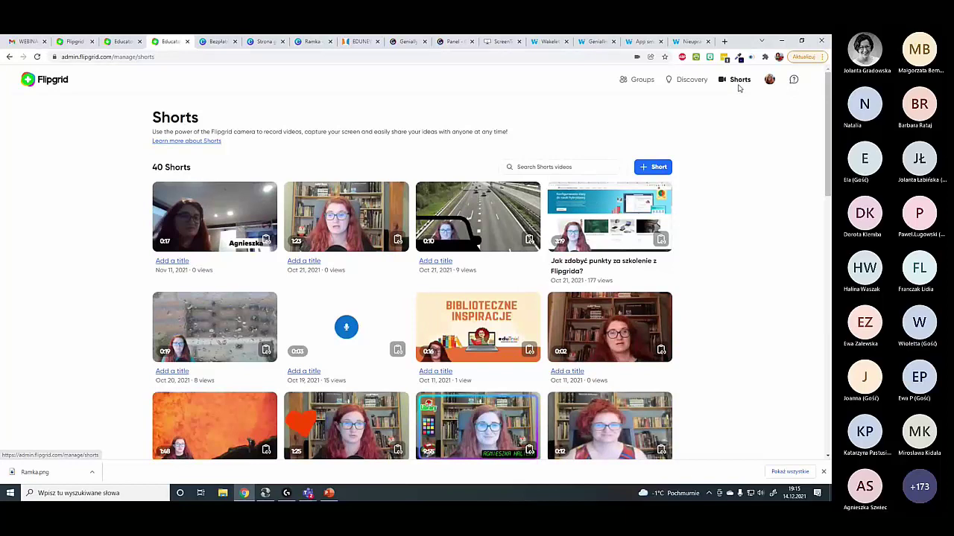
- Start a new Short and show the Frame effects available for the camera recording
left_click(654, 168)
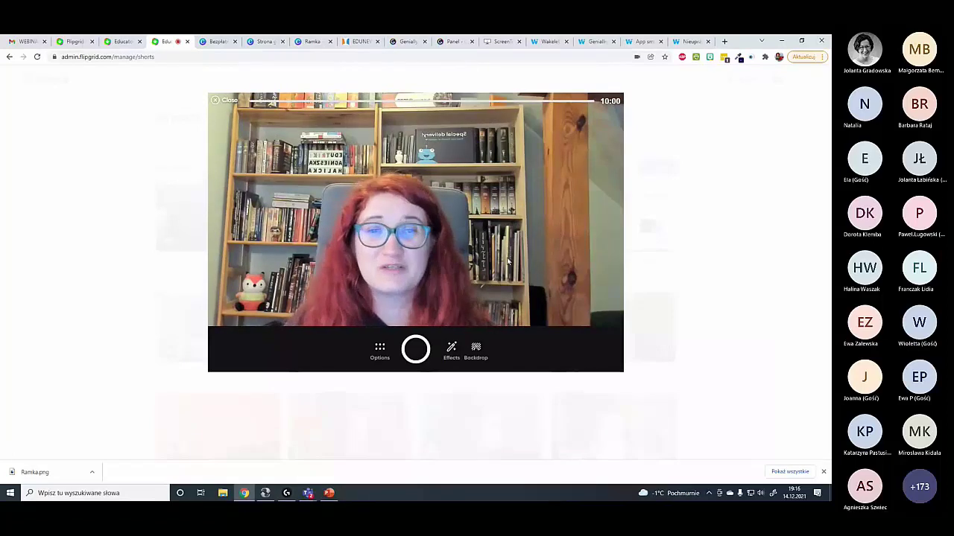
left_click(452, 348)
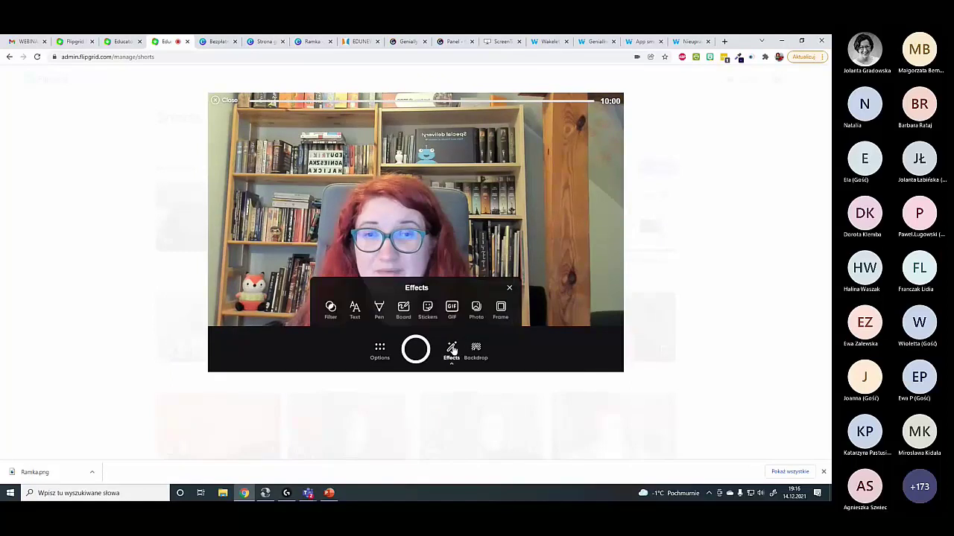
left_click(501, 311)
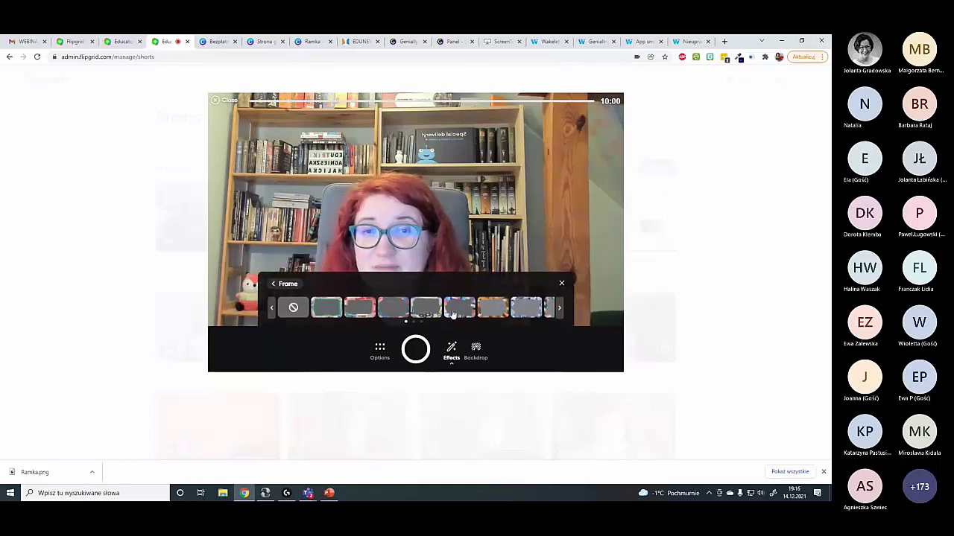
- Try several built-in frames on the camera image, ending with the blue winter snowflake frame, and view it without the effects overlay
left_click(435, 311)
left_click(493, 310)
left_click(532, 309)
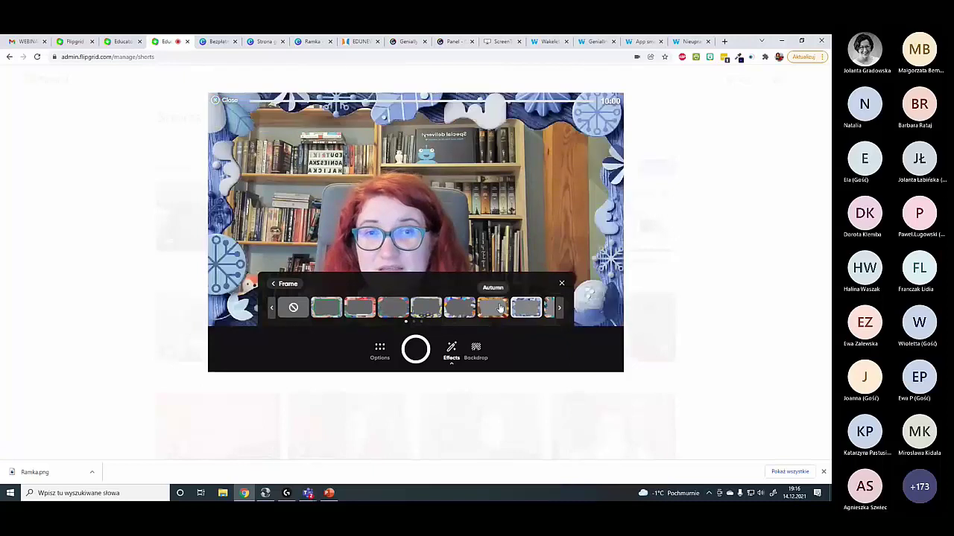
left_click(561, 286)
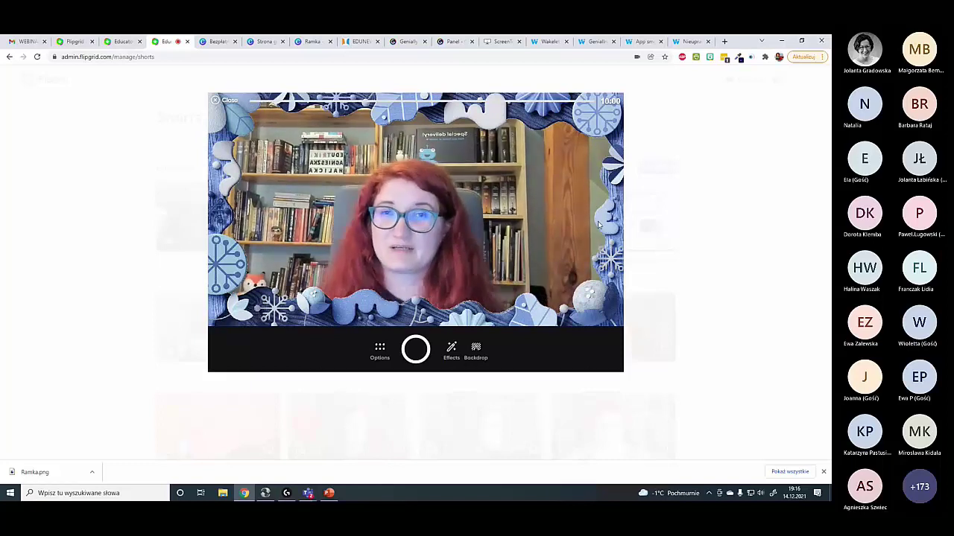
- Browse the other built-in frames, clear the applied winter frame, and return to the list of effects
left_click(450, 358)
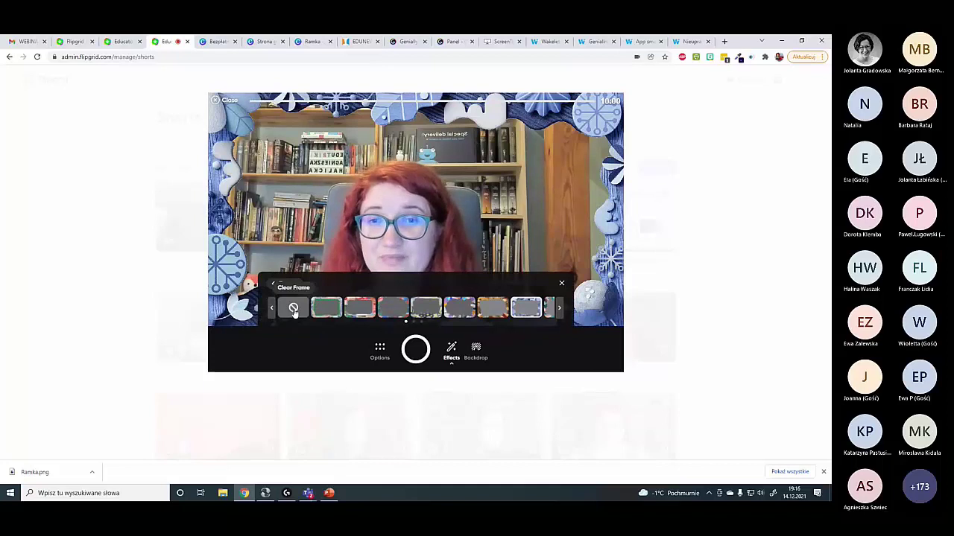
left_click(559, 308)
left_click(559, 309)
left_click(271, 308)
left_click(271, 308)
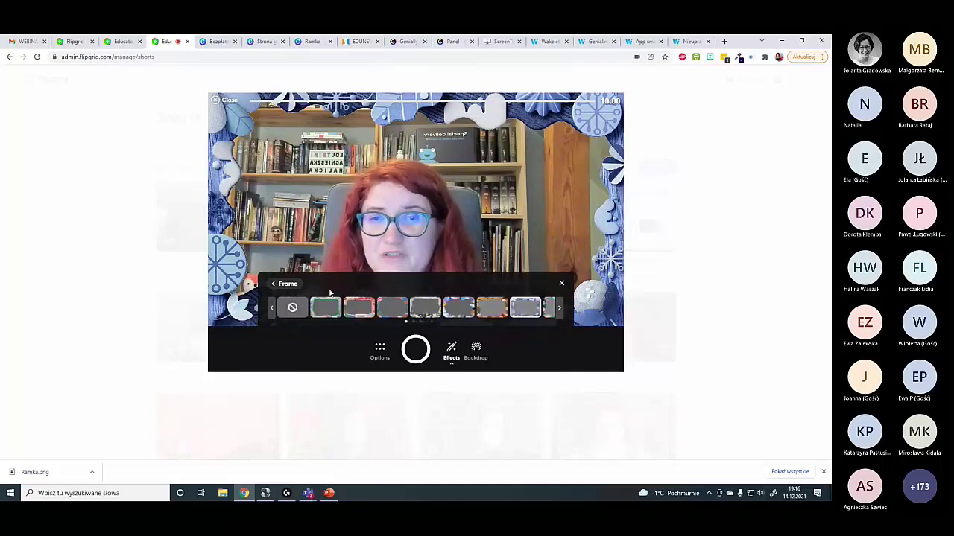
left_click(288, 285)
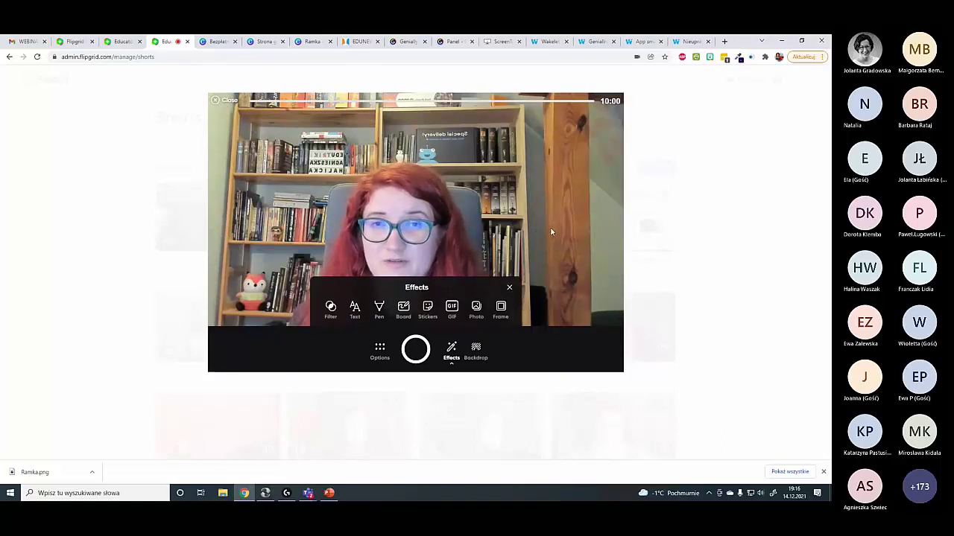
- Add the downloaded Ramka image as a photo effect and stretch it to cover the whole camera image
left_click(476, 307)
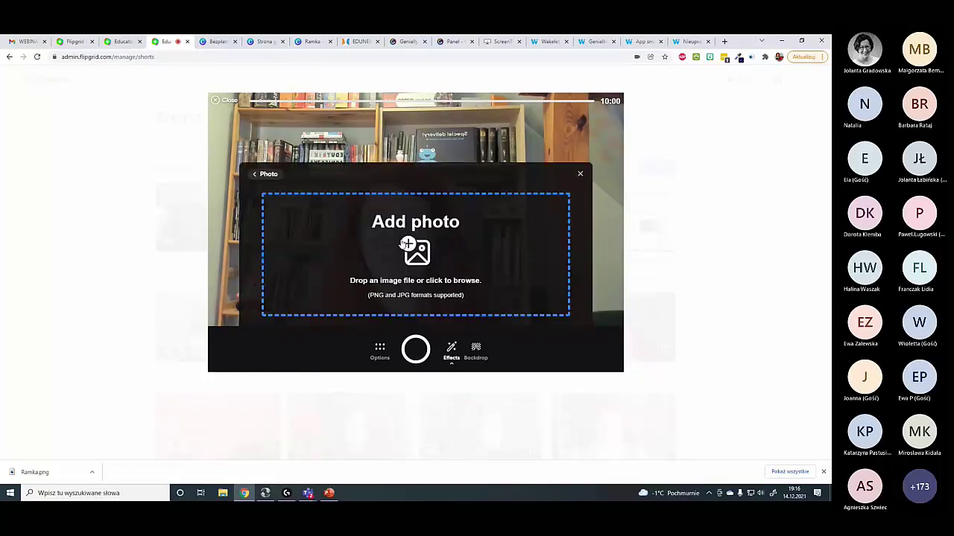
left_click(408, 245)
double_click(134, 150)
left_click_drag(382, 188, 225, 102)
left_click_drag(311, 117, 597, 318)
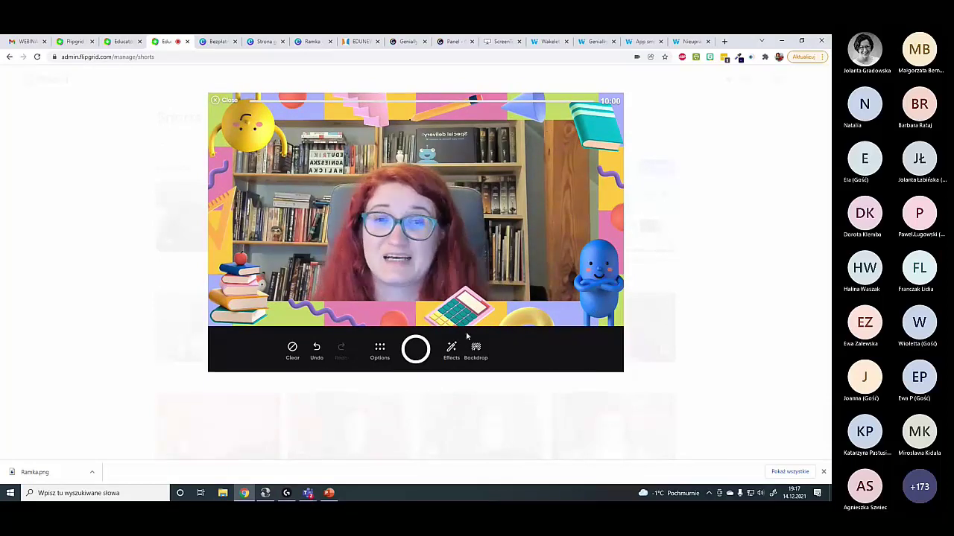
- Record a clip of about 3 seconds with the custom frame and play it back in the review screen
left_click(416, 350)
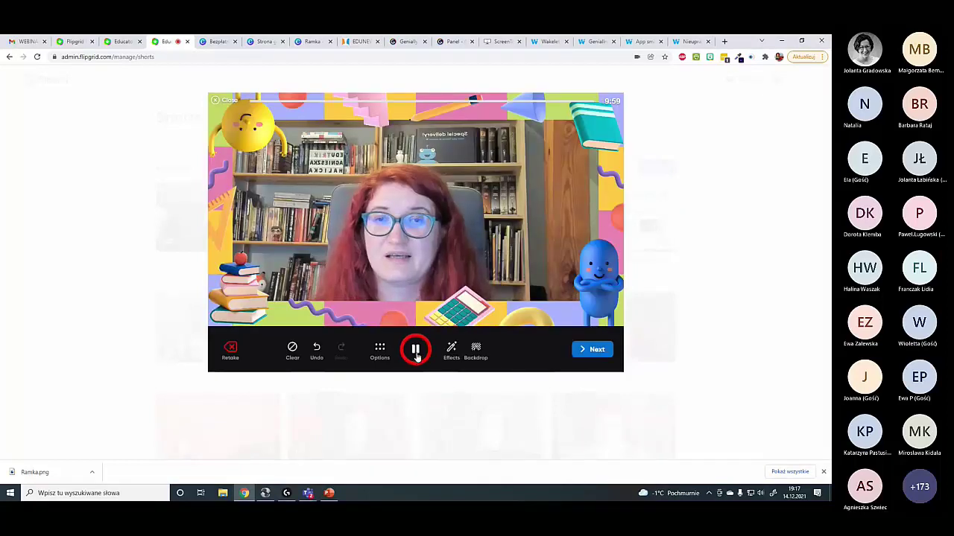
left_click(416, 350)
left_click(591, 350)
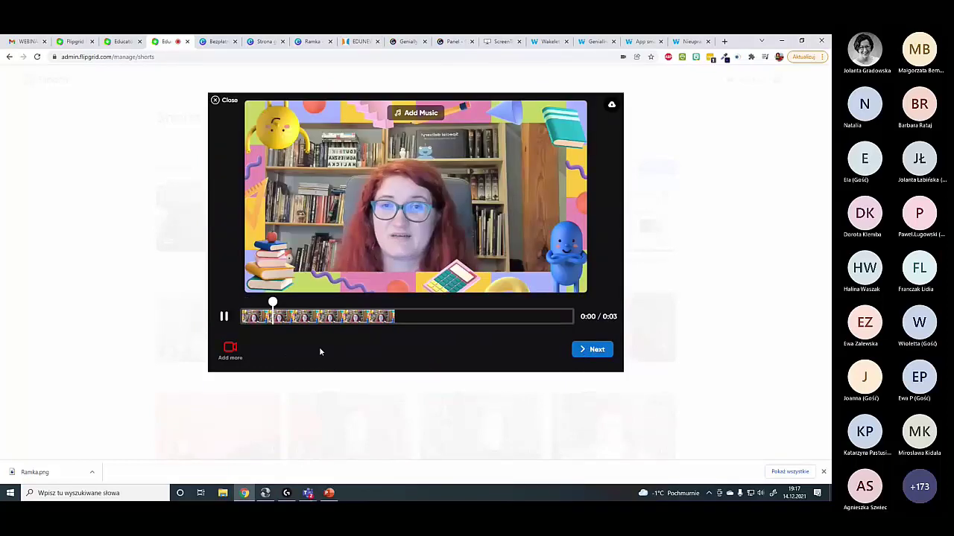
left_click(225, 318)
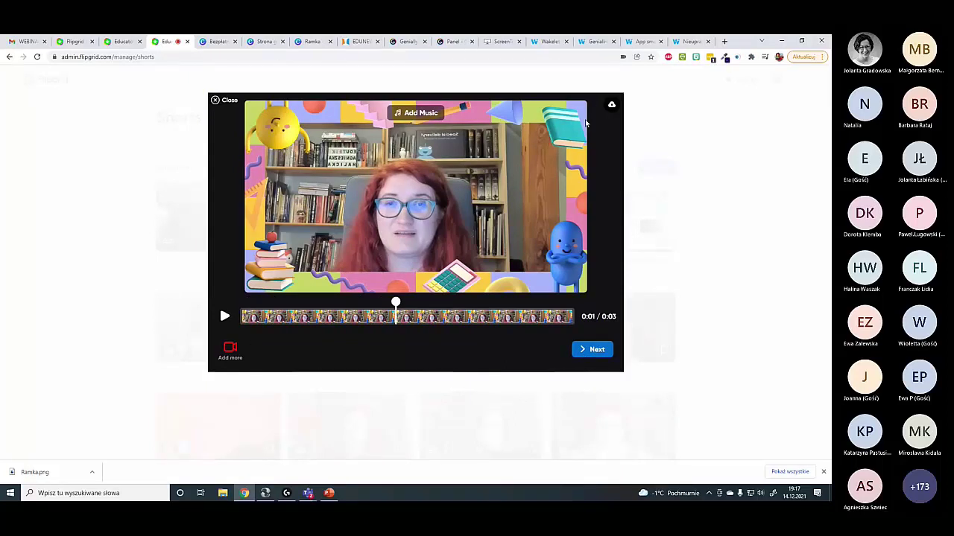
- Discard the Flipgrid recording and switch back to the Ramka design in Canva, dismissing the share pop-up and the downloads bar
left_click(215, 100)
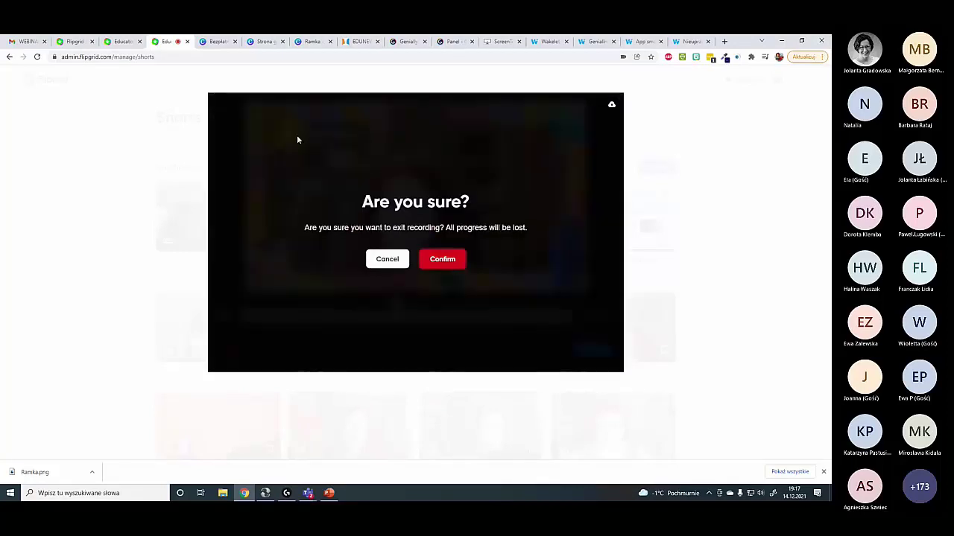
left_click(443, 259)
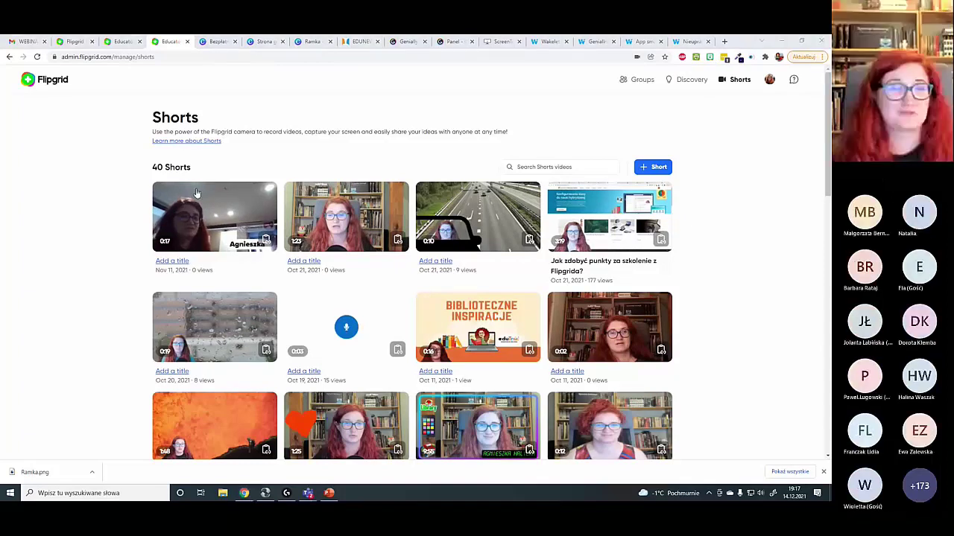
left_click(262, 42)
left_click(313, 42)
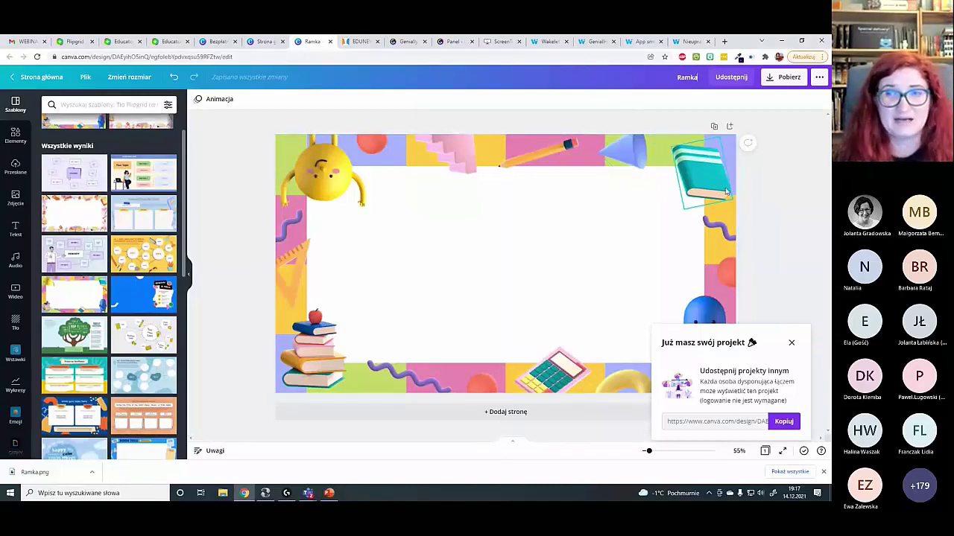
left_click(791, 344)
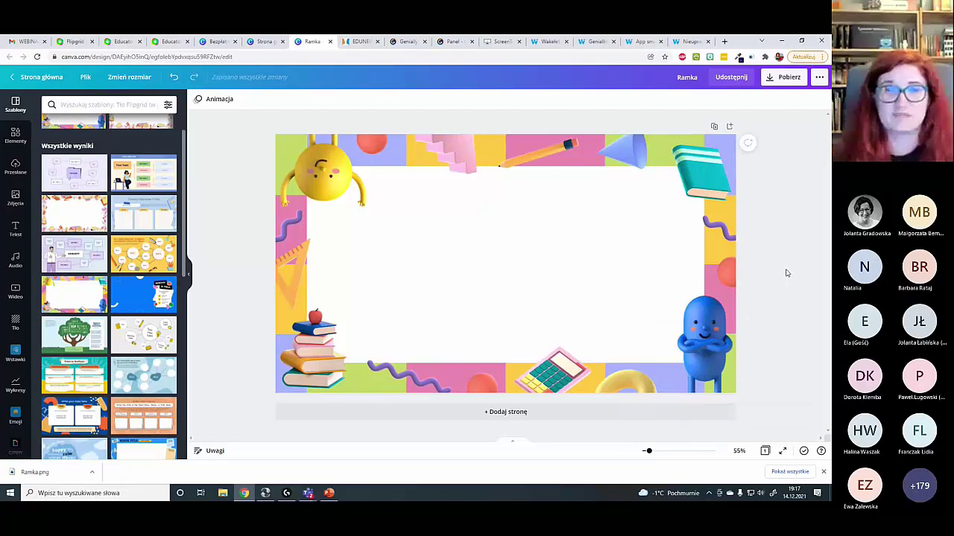
left_click(824, 472)
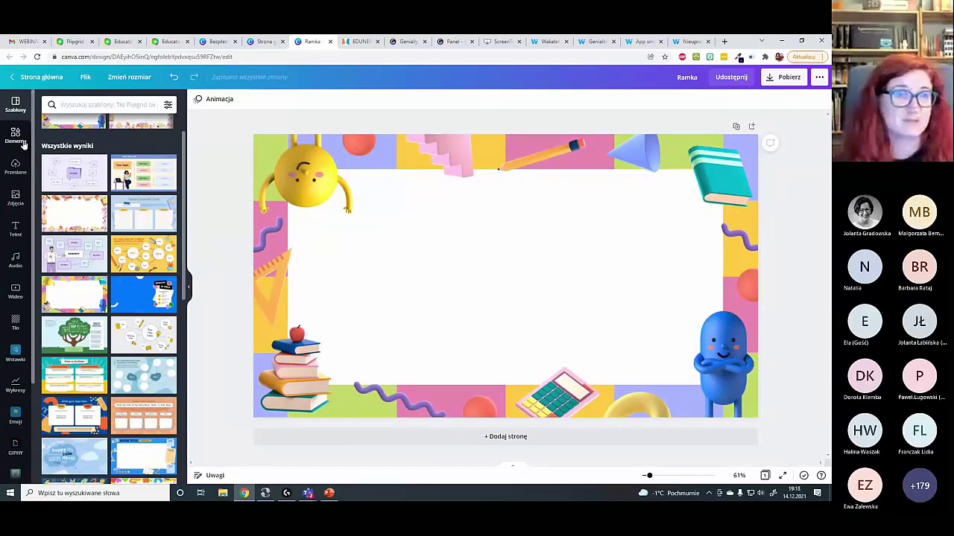
- Look through the available content categories in the editor and show the full list of apps and integrations
scroll(19, 138, "down", 2)
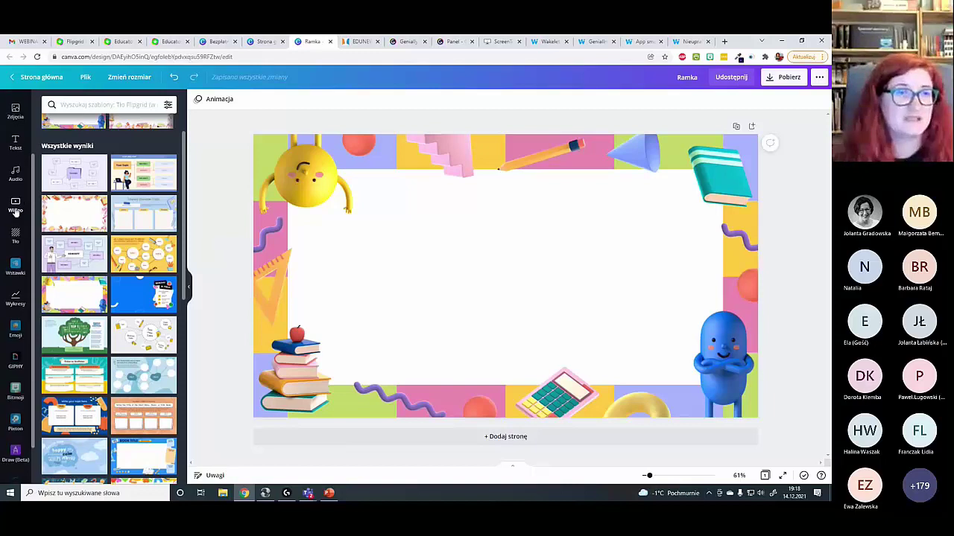
scroll(15, 153, "up", 2)
scroll(19, 153, "down", 2)
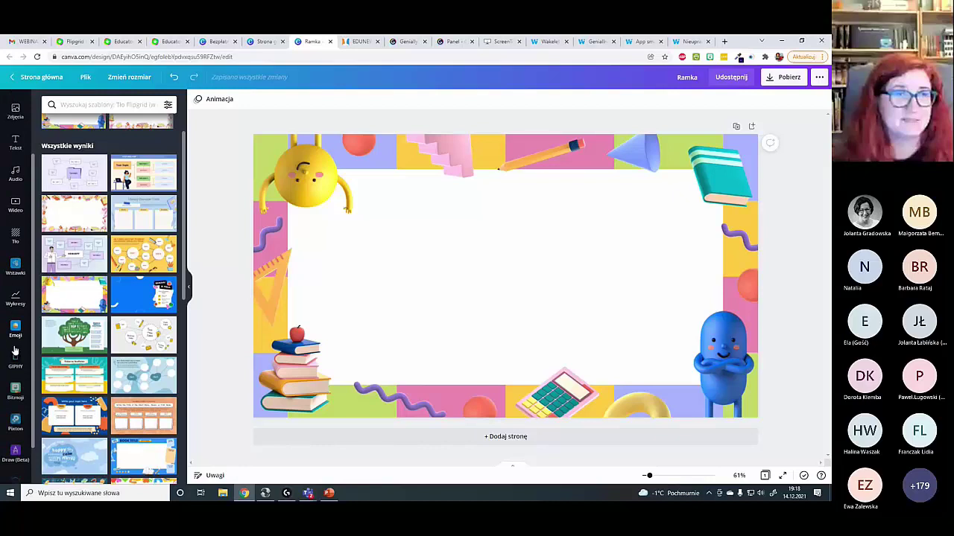
scroll(13, 184, "up", 1)
scroll(13, 184, "up", 2)
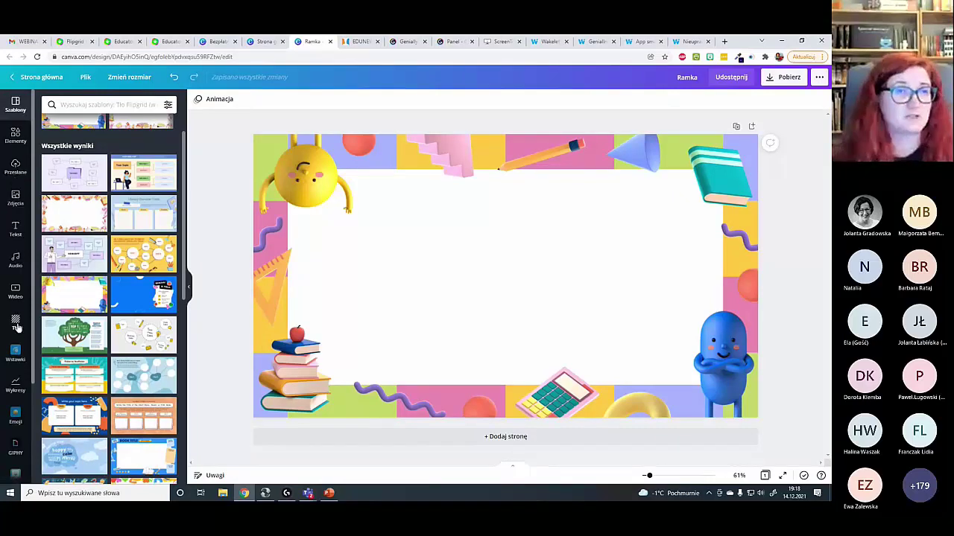
scroll(16, 320, "down", 3)
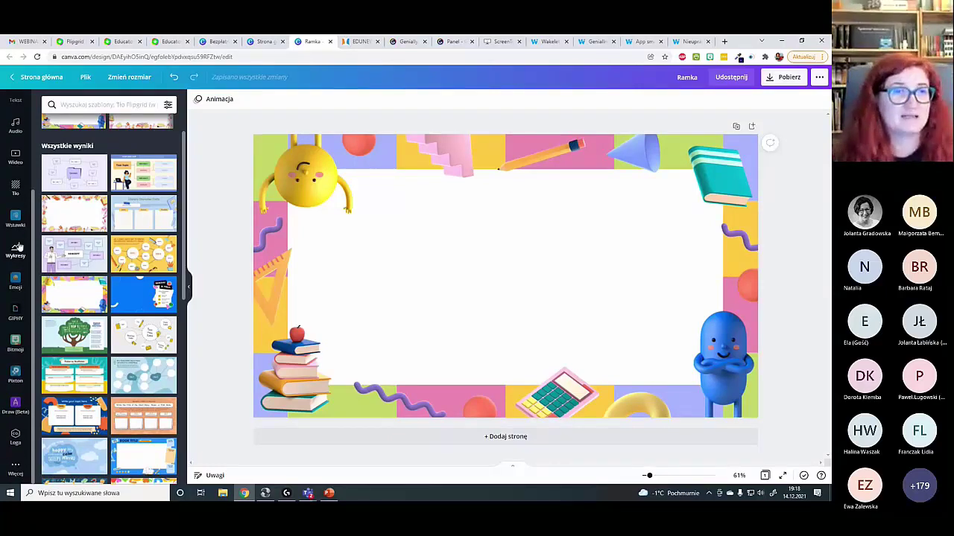
left_click(17, 469)
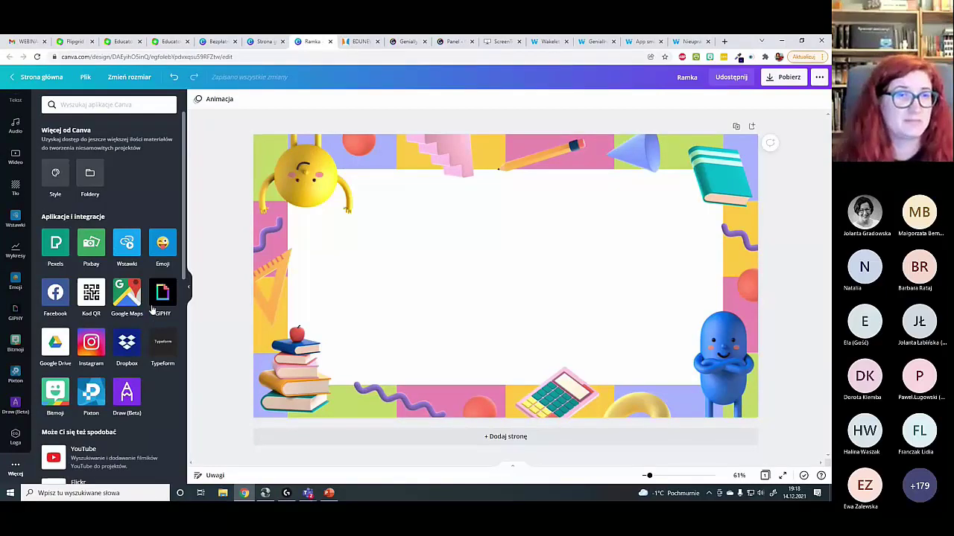
- Show the Bitmoji app and browse its avatar stickers
left_click(55, 397)
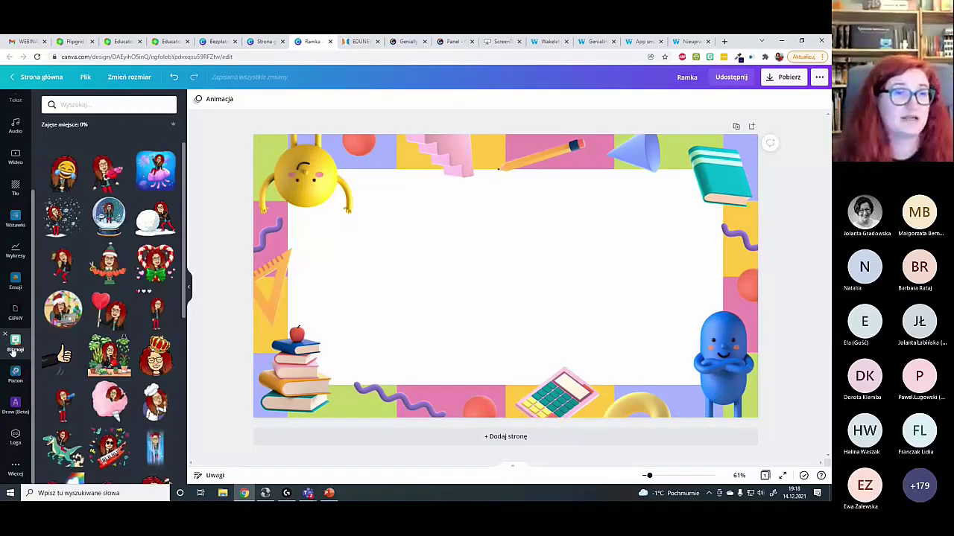
scroll(122, 208, "down", 1)
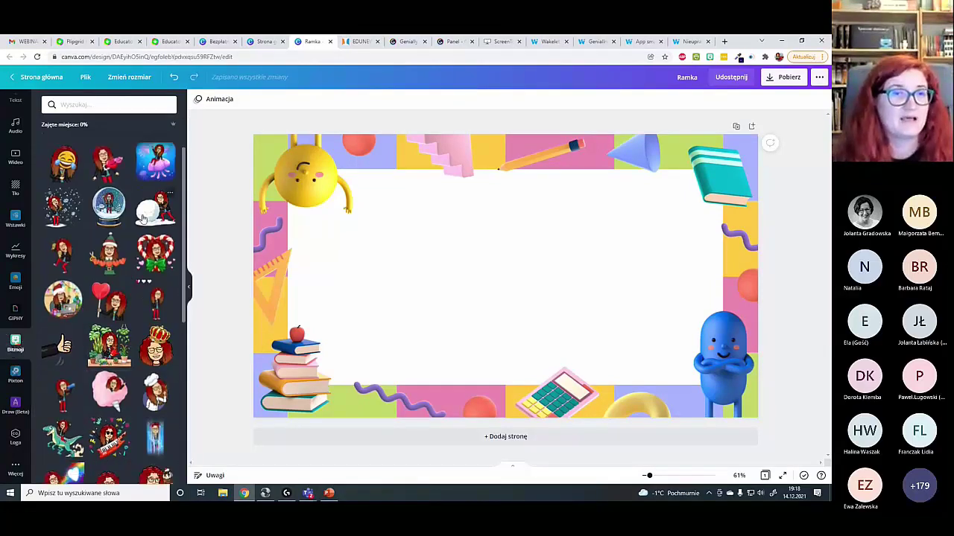
scroll(141, 217, "down", 5)
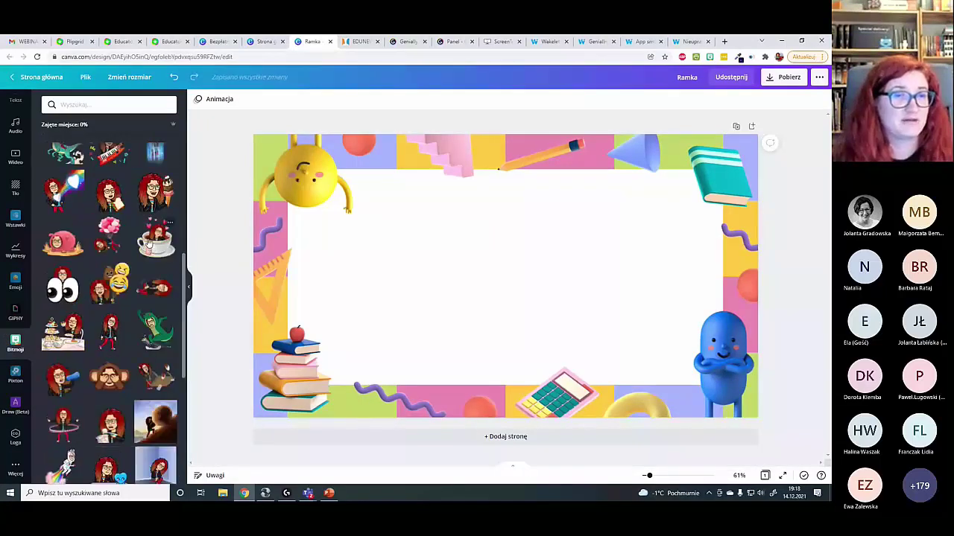
scroll(133, 272, "down", 1)
scroll(137, 288, "up", 10)
- Search the Bitmoji stickers for "św" and add the avatar on the Christmas train to the design
left_click(123, 105)
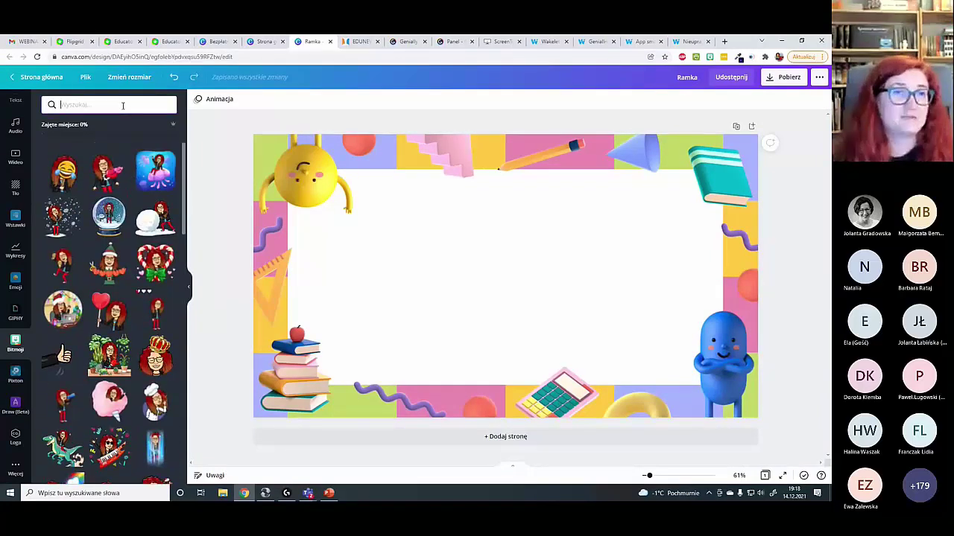
type("św")
key("Return")
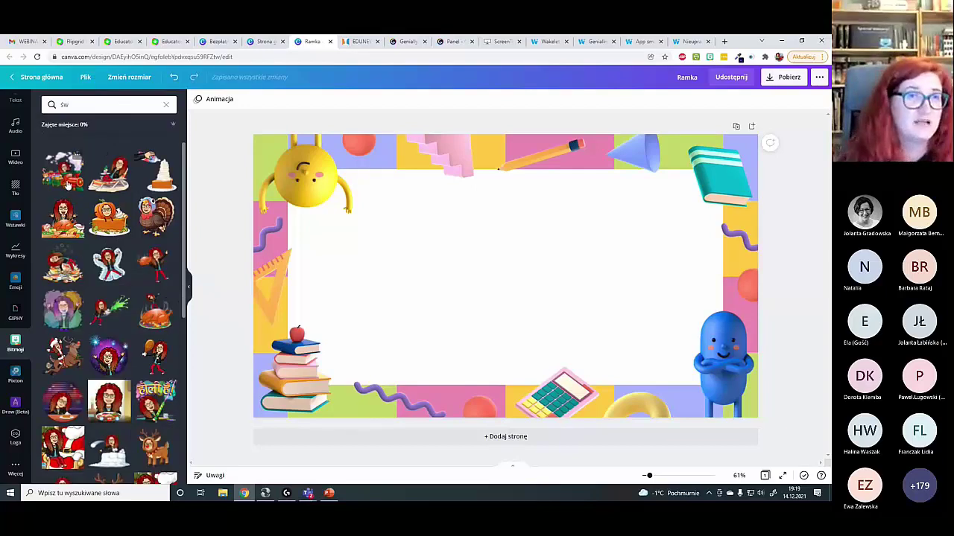
left_click(65, 181)
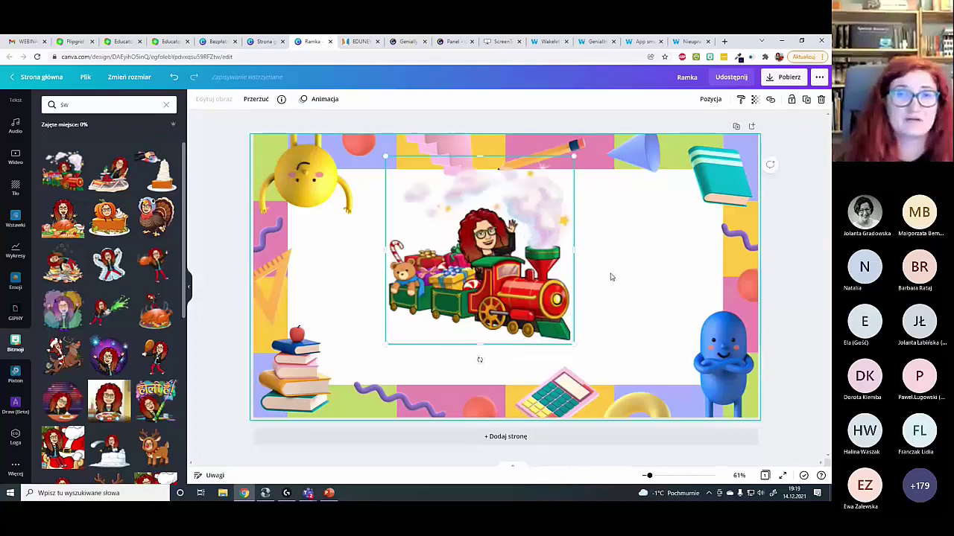
- Shrink the train sticker to roughly half its size and place it beside the stack of books in the frame's lower-left corner
left_click_drag(470, 302, 445, 309)
left_click_drag(519, 192, 437, 278)
left_click_drag(402, 341, 375, 331)
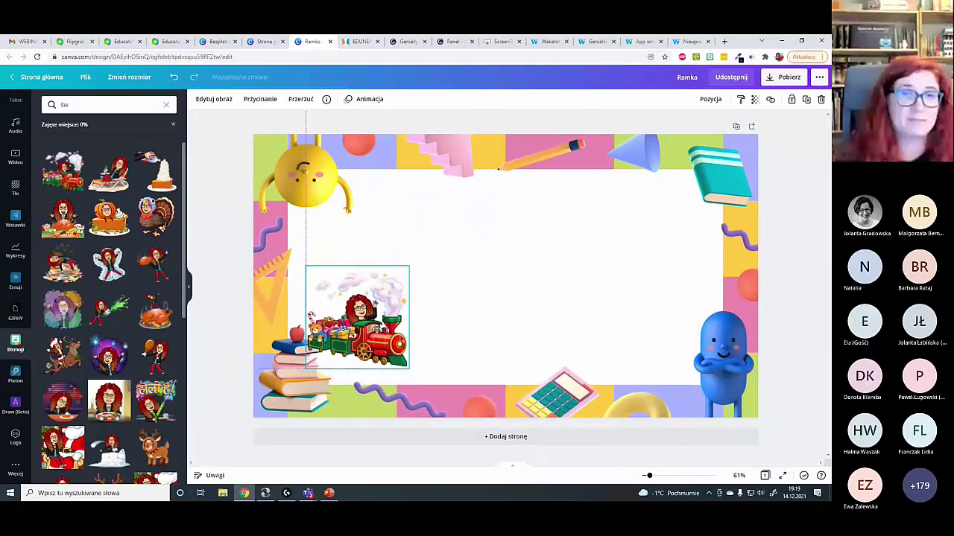
left_click(472, 323)
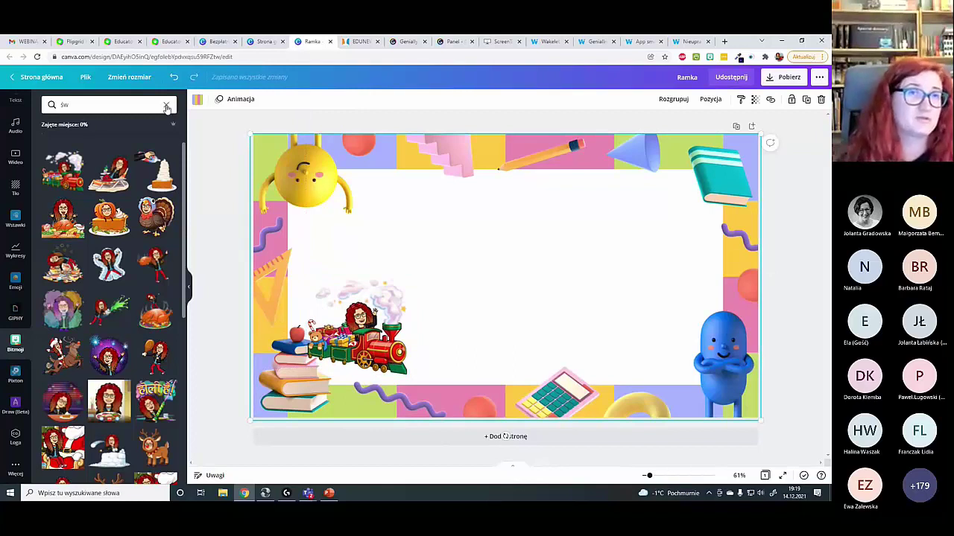
- Clear the Bitmoji search and browse the character library of the Pixton app
left_click(166, 108)
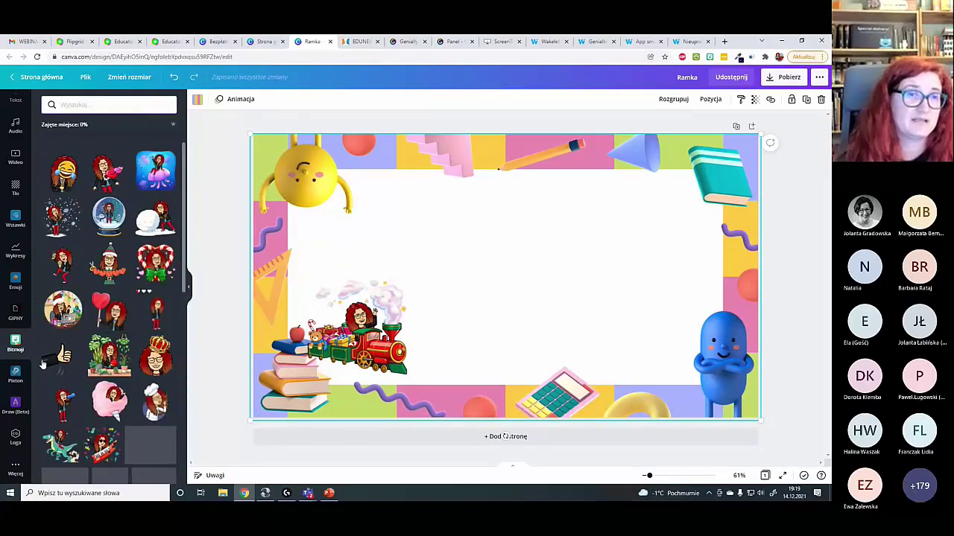
left_click(16, 468)
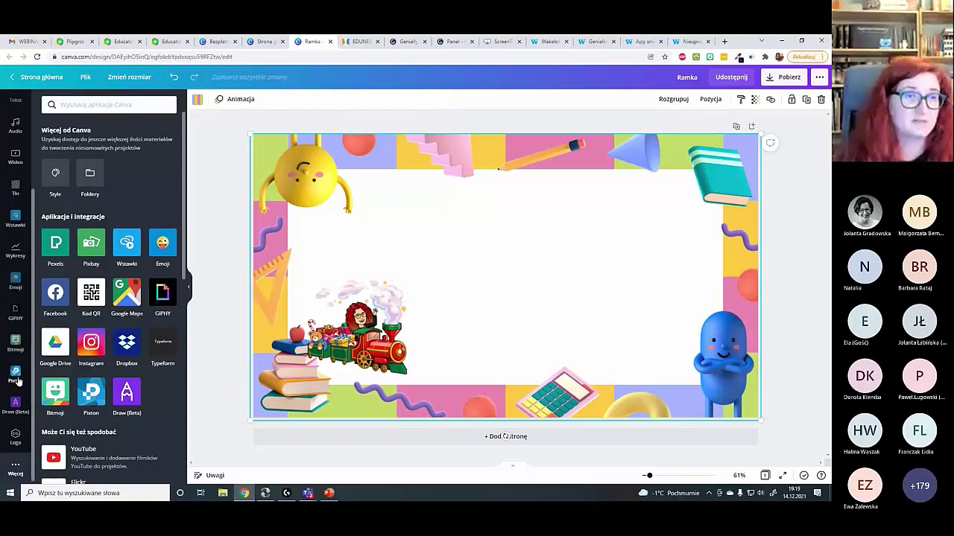
left_click(91, 395)
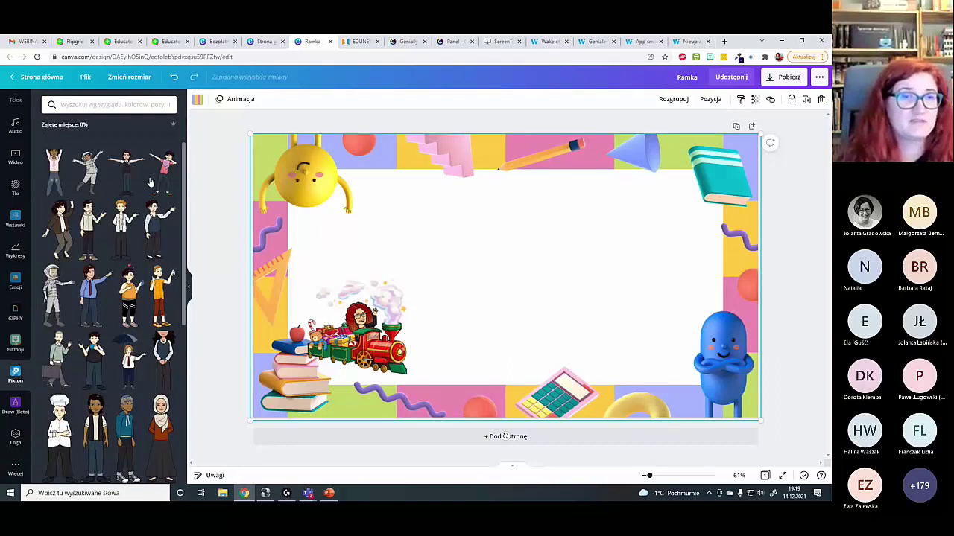
scroll(146, 253, "down", 4)
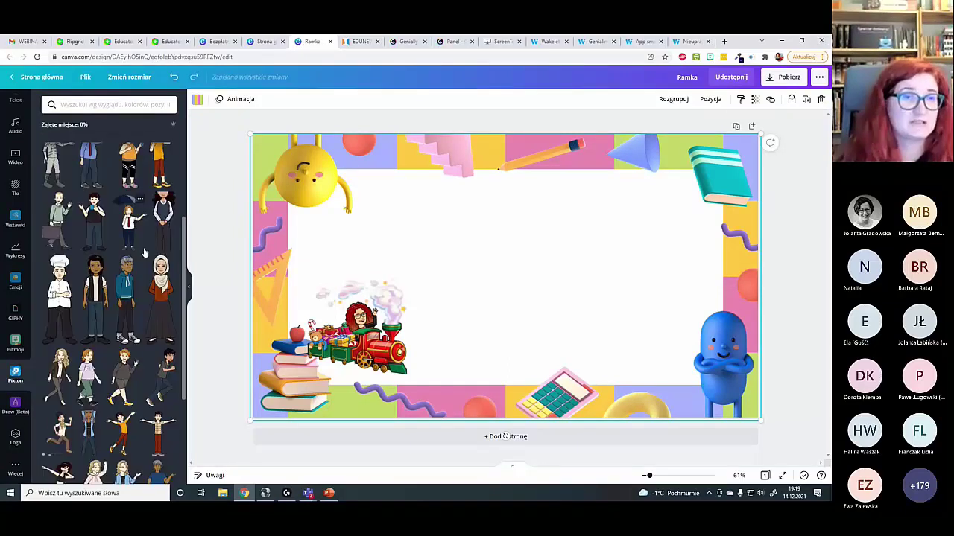
scroll(132, 265, "down", 3)
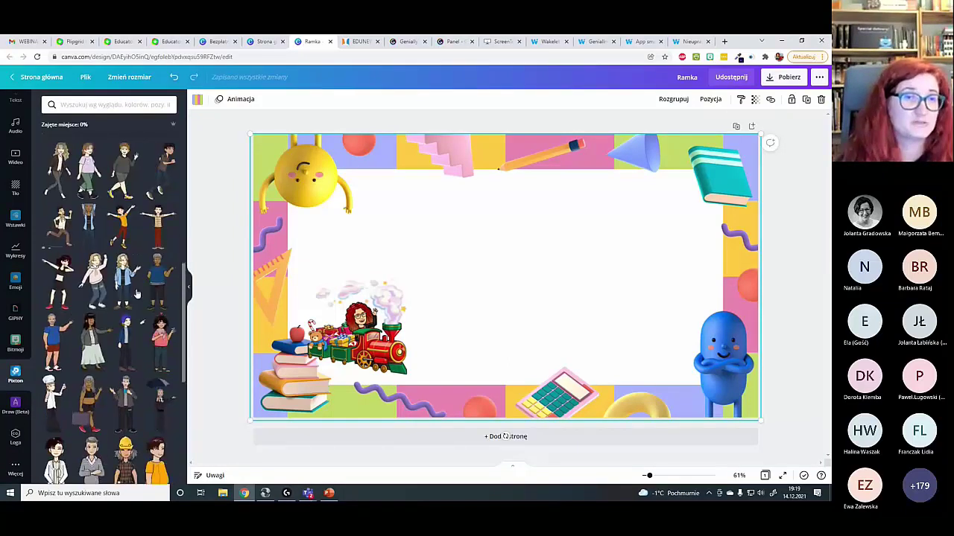
scroll(127, 257, "down", 6)
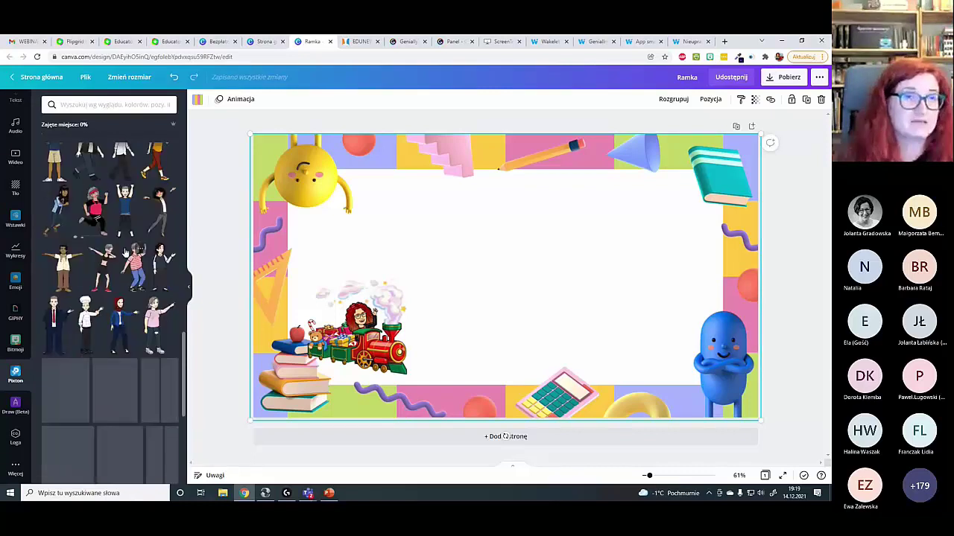
scroll(140, 261, "down", 2)
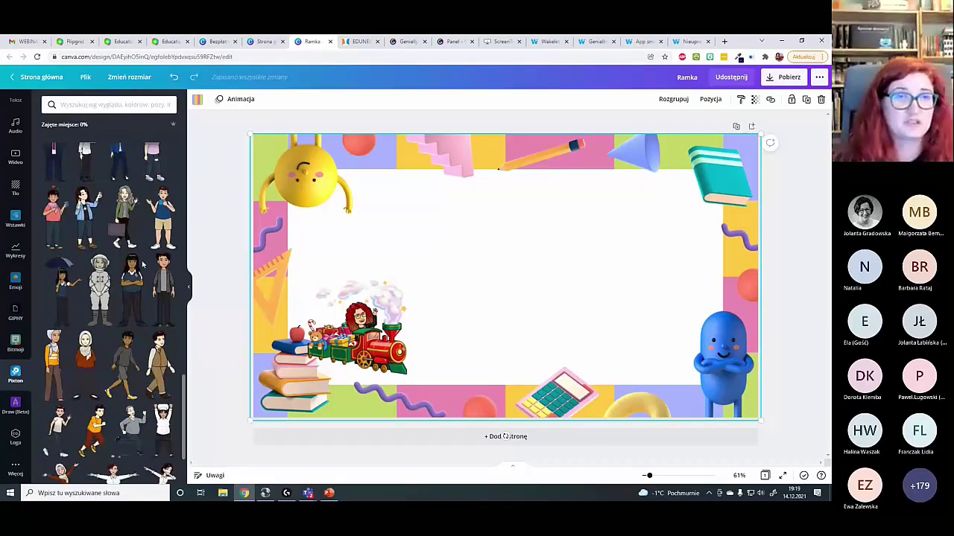
- Examine the further ready-made characters and poses in the Pixton library
scroll(145, 262, "down", 3)
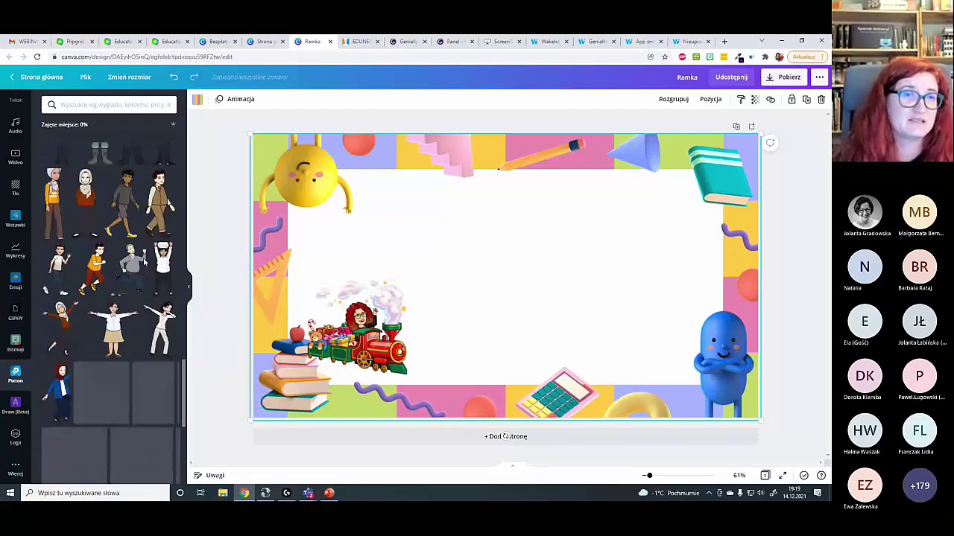
scroll(144, 262, "down", 2)
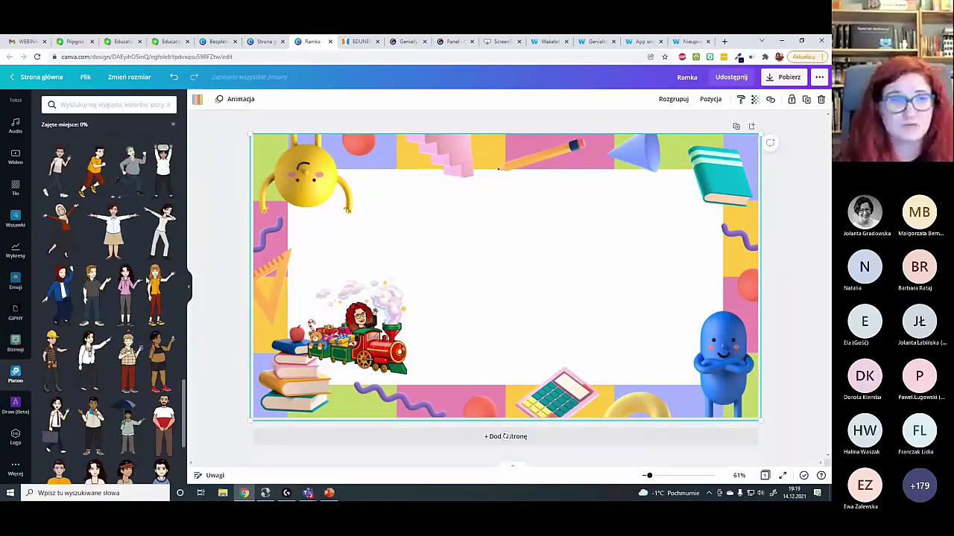
scroll(138, 262, "down", 6)
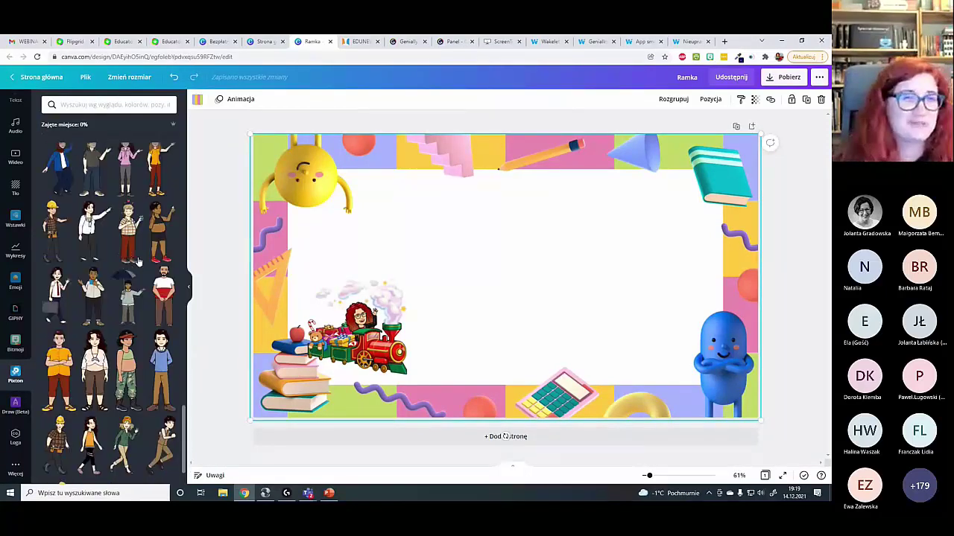
scroll(138, 262, "down", 2)
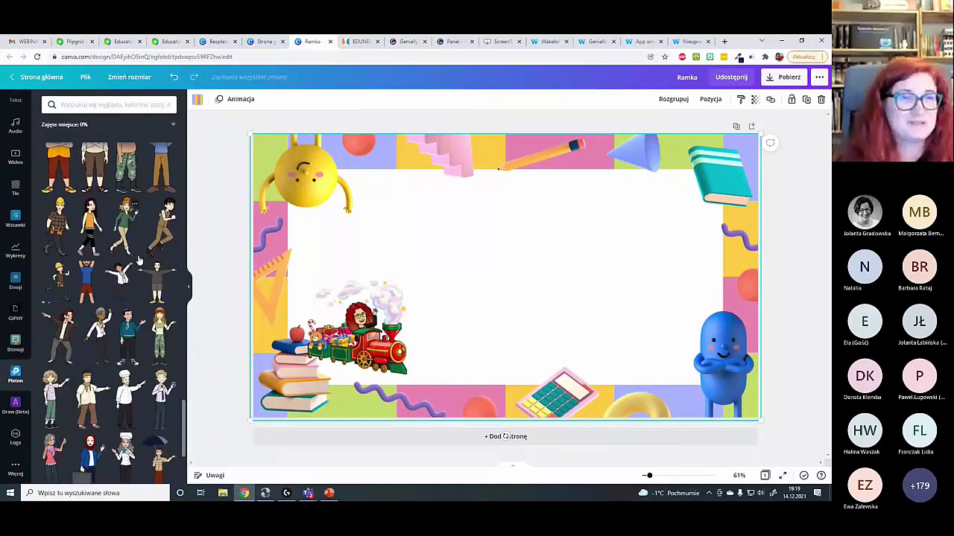
scroll(139, 260, "down", 6)
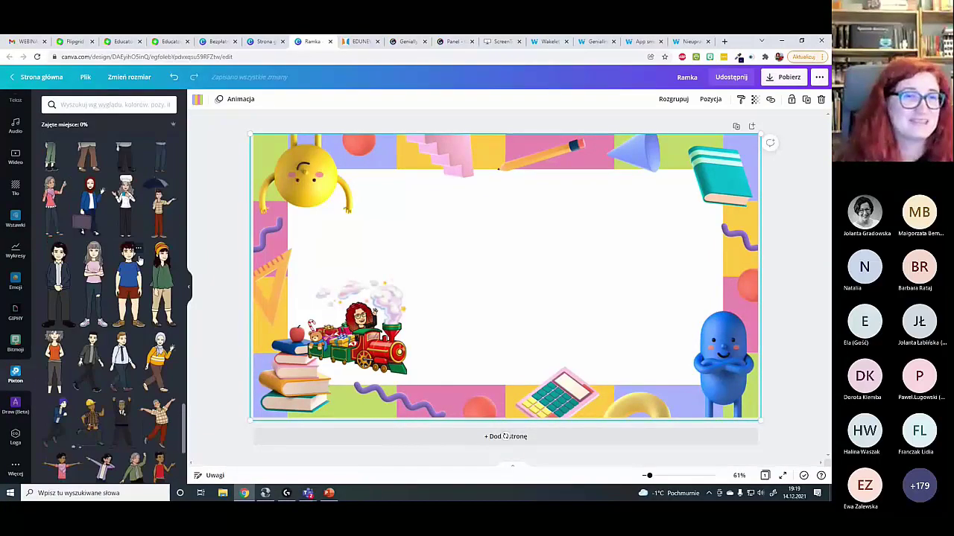
scroll(134, 283, "down", 3)
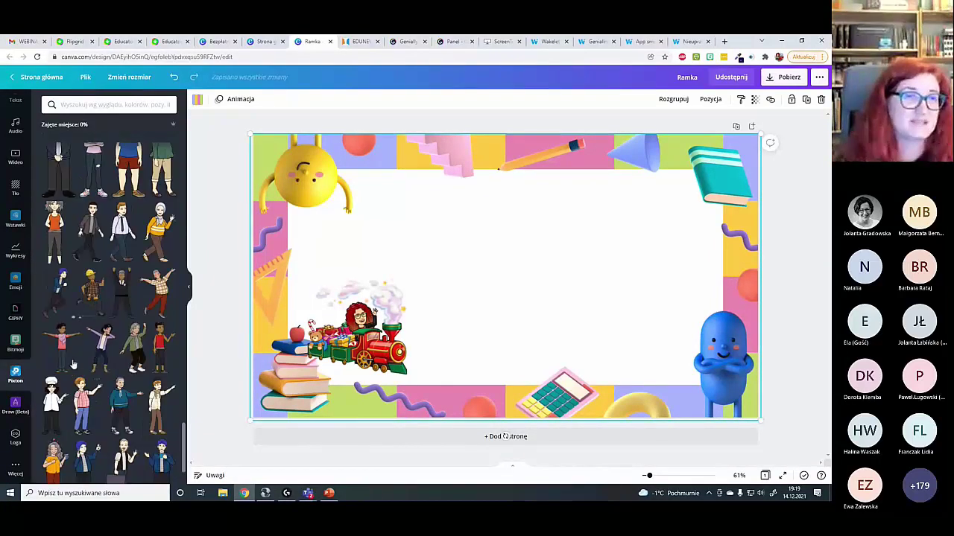
- Open the Wstawki embed app for the design and load the Genially dashboard from genial.ly in a new browser tab
left_click(15, 469)
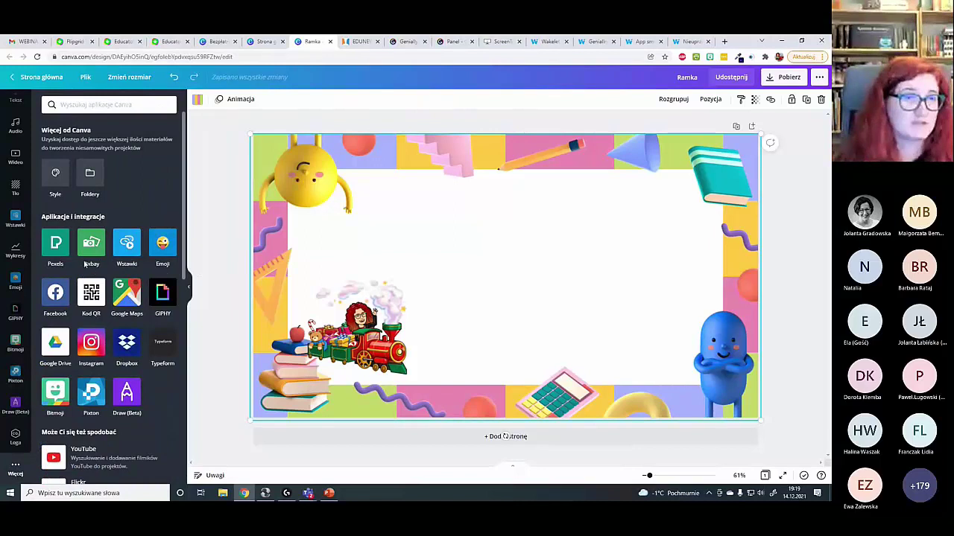
left_click(127, 254)
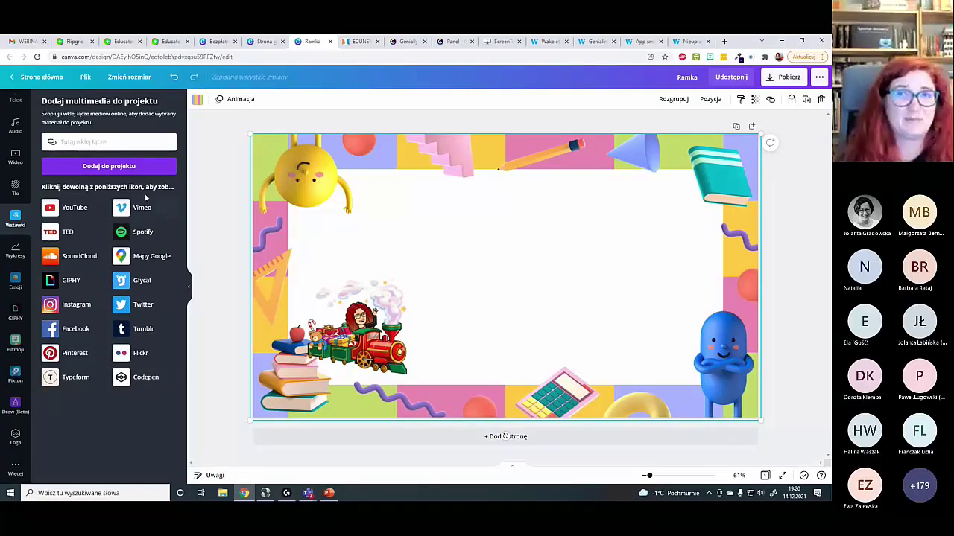
left_click(723, 41)
type("genial")
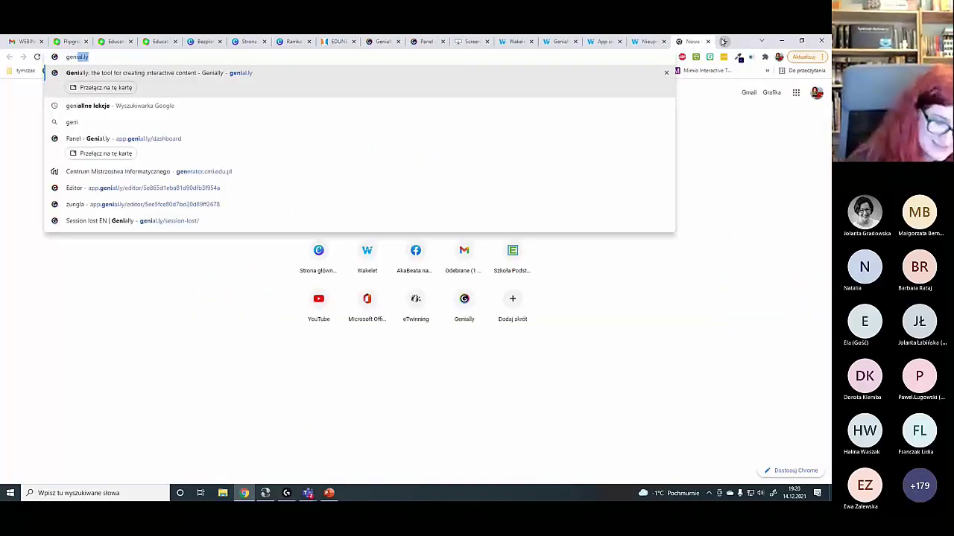
type(".")
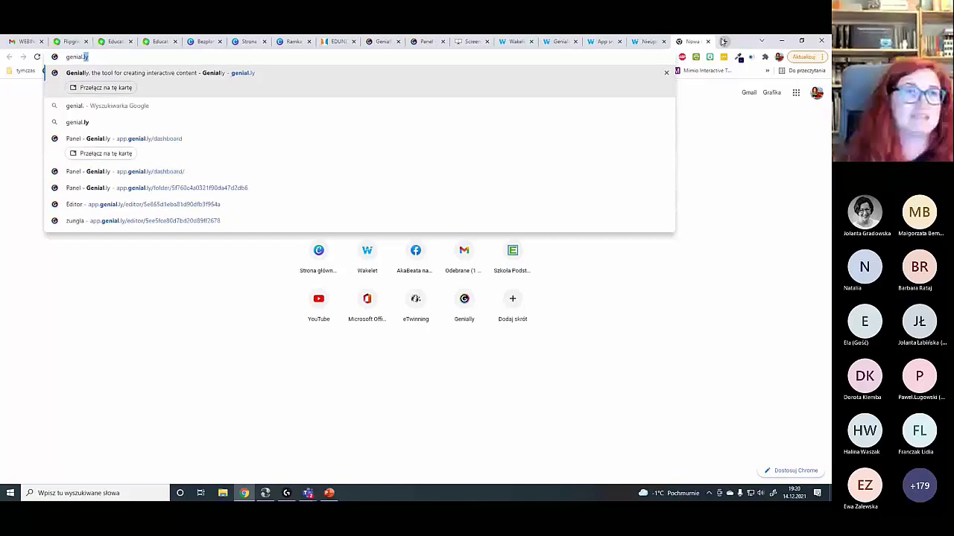
key("Return")
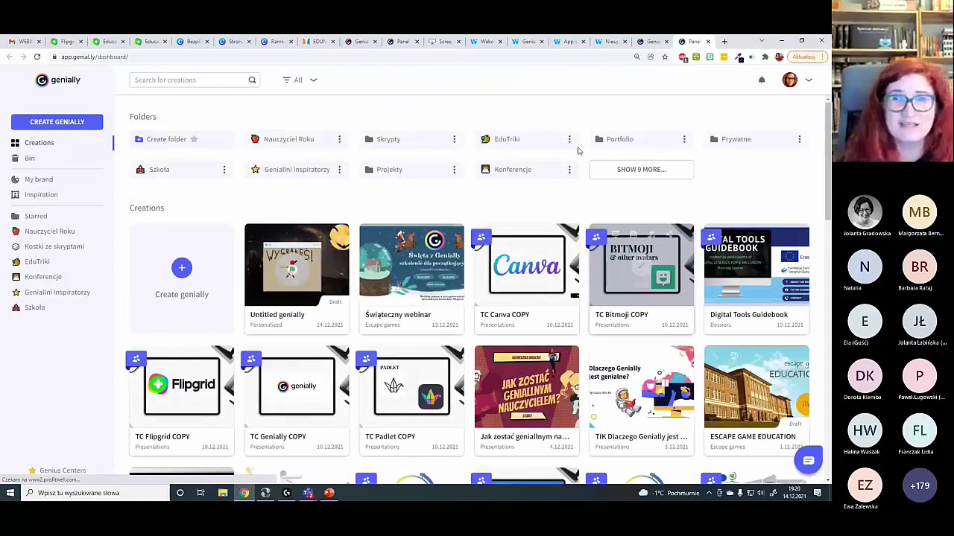
- Open the Genially creation "Jak zostać geniallnym nauczycielem?" in its public view and copy its web address
scroll(578, 217, "down", 1)
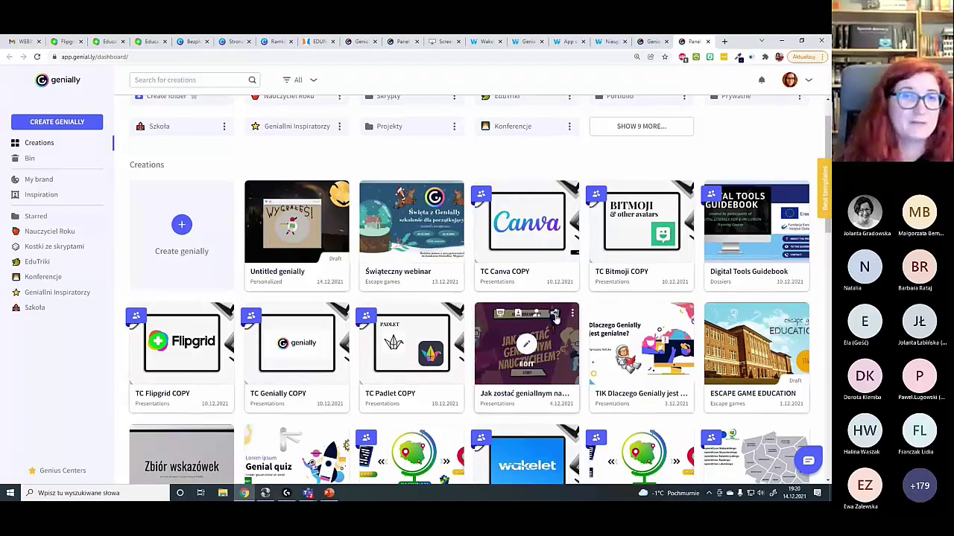
left_click(554, 316)
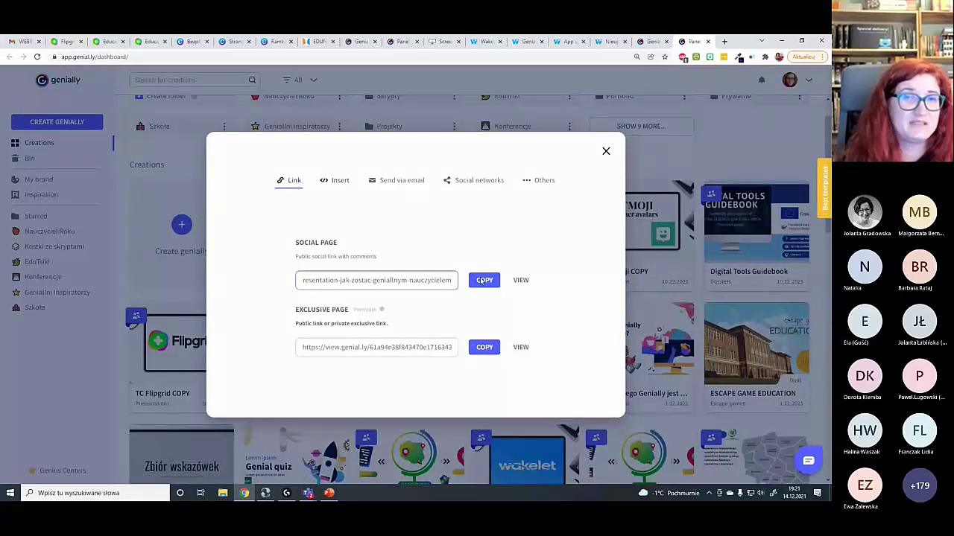
left_click(606, 153)
left_click(501, 315)
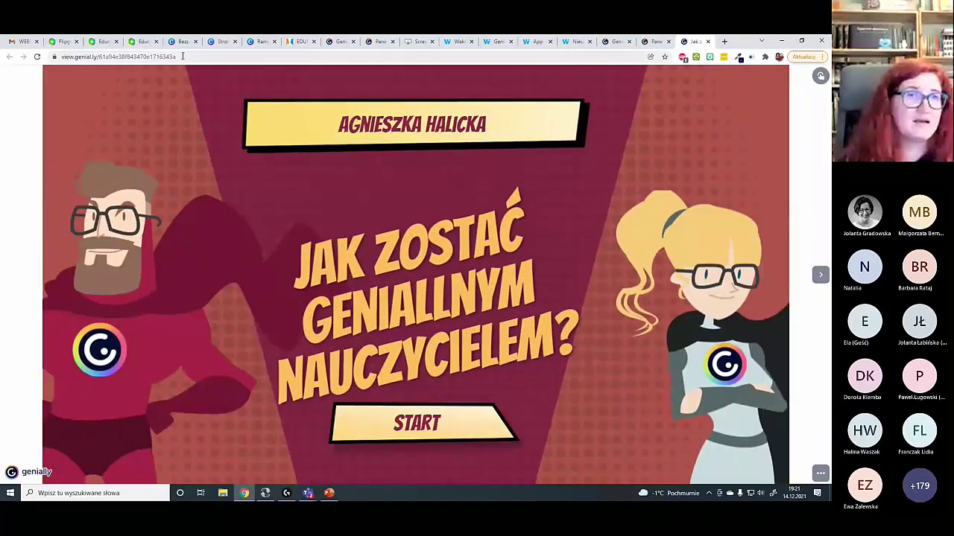
left_click(182, 55)
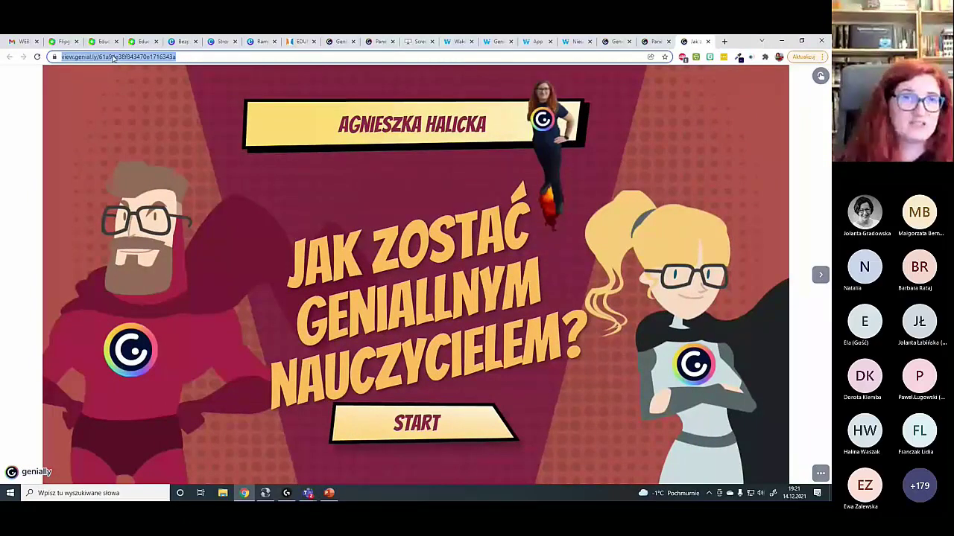
- Return to the Ramka design in Canva and embed the copied Genially link through the Wstawki app
left_click(183, 41)
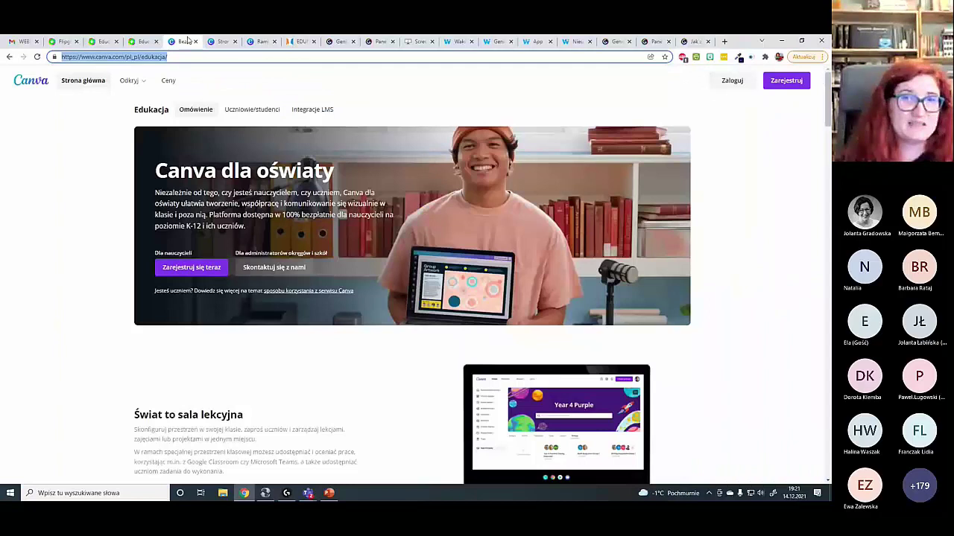
left_click(257, 41)
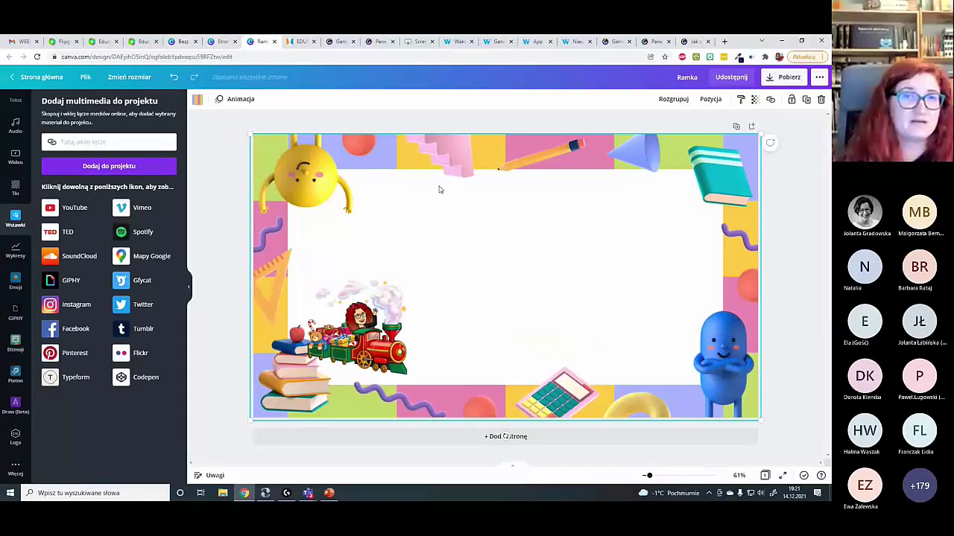
left_click(16, 469)
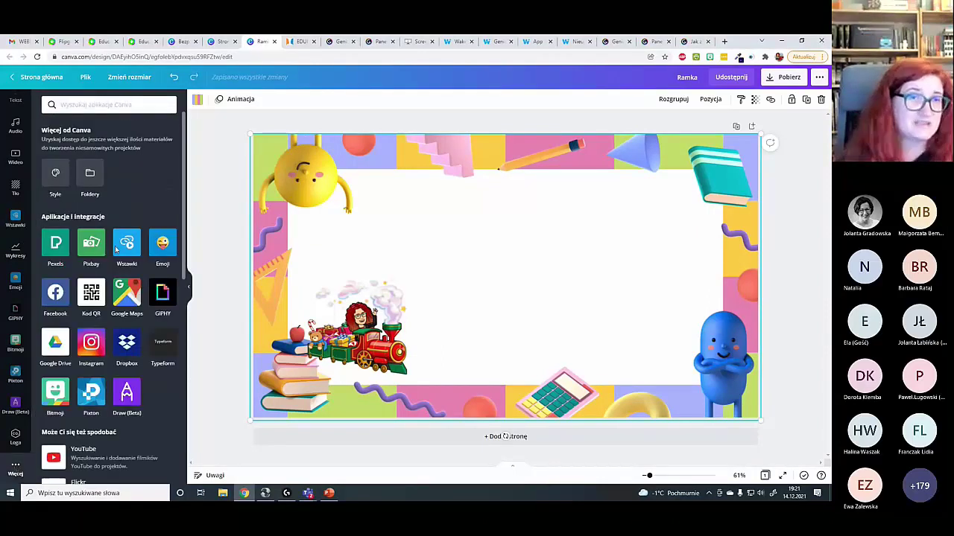
left_click(127, 246)
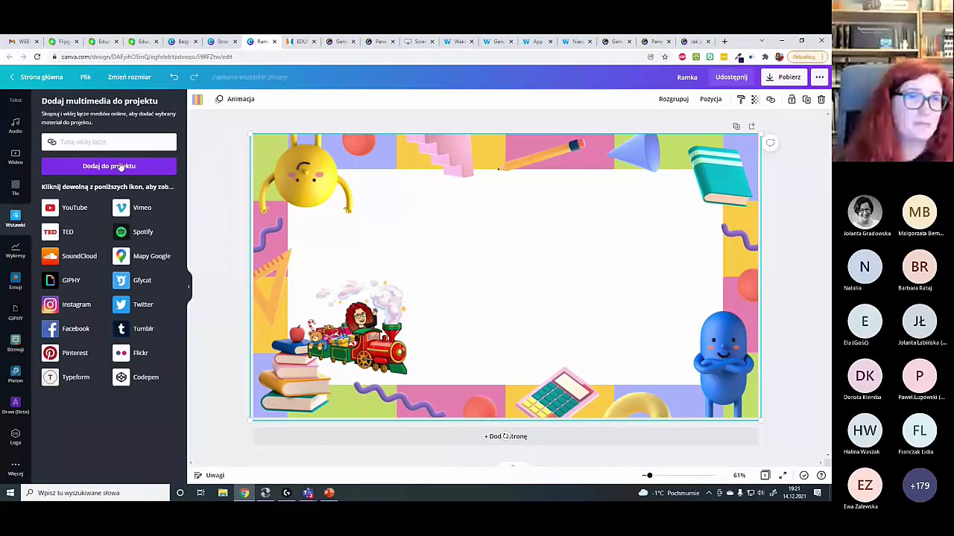
left_click(97, 140)
key("ctrl+v")
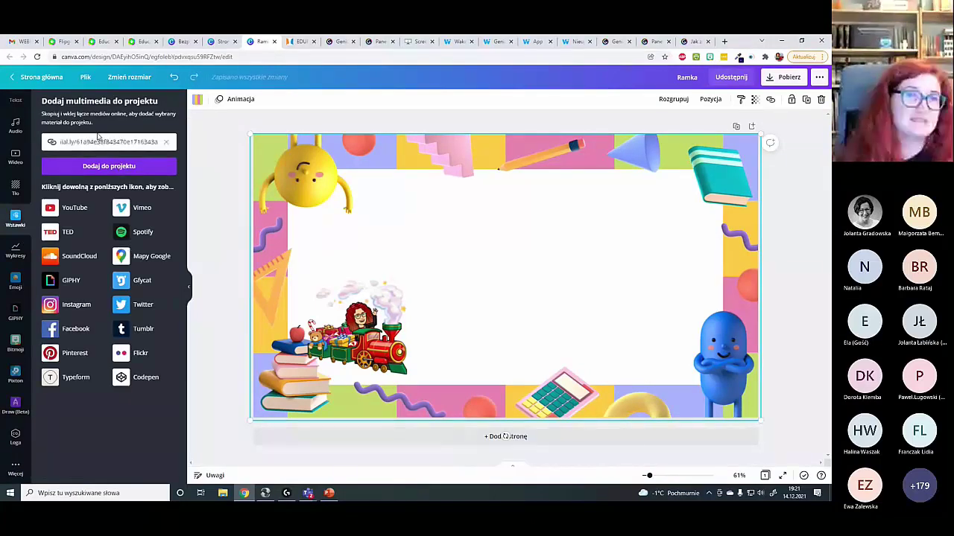
left_click(120, 168)
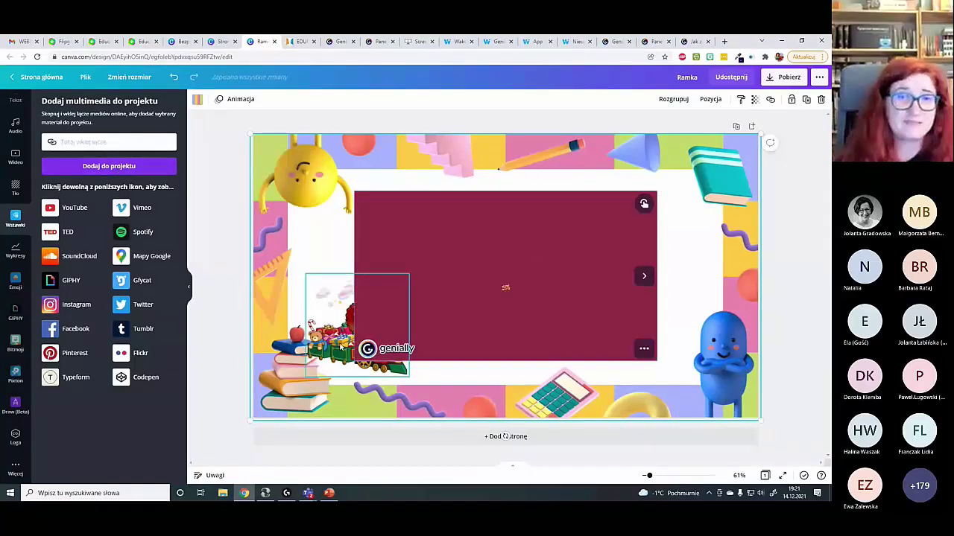
- Move the train sticker over the books in the frame's lower-left corner and slightly enlarge the embedded Genially presentation
left_click_drag(340, 346, 289, 386)
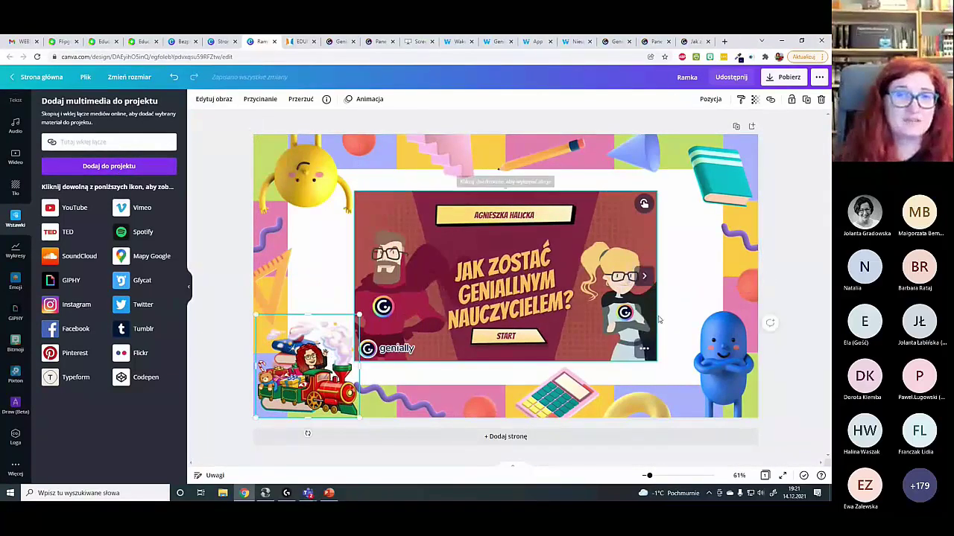
left_click(686, 269)
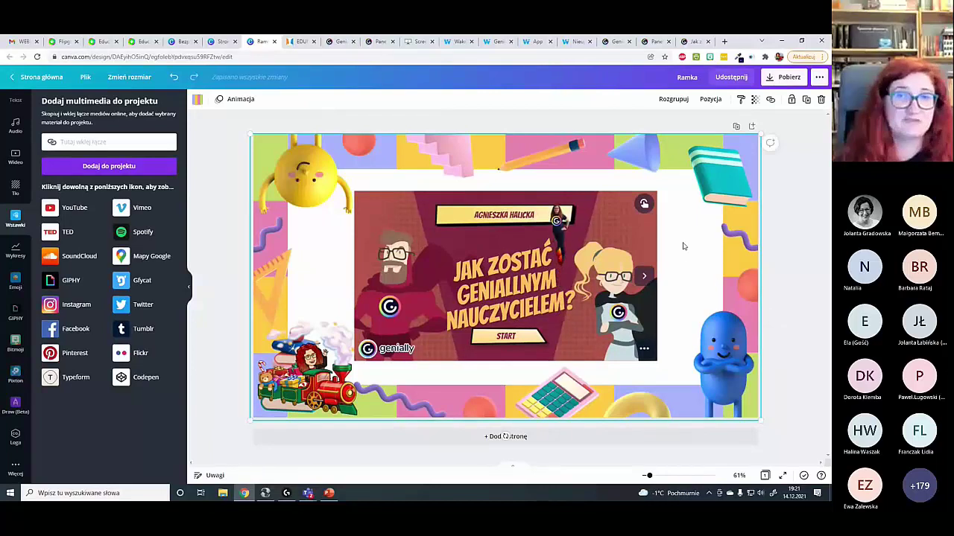
left_click(607, 224)
left_click_drag(662, 192, 675, 183)
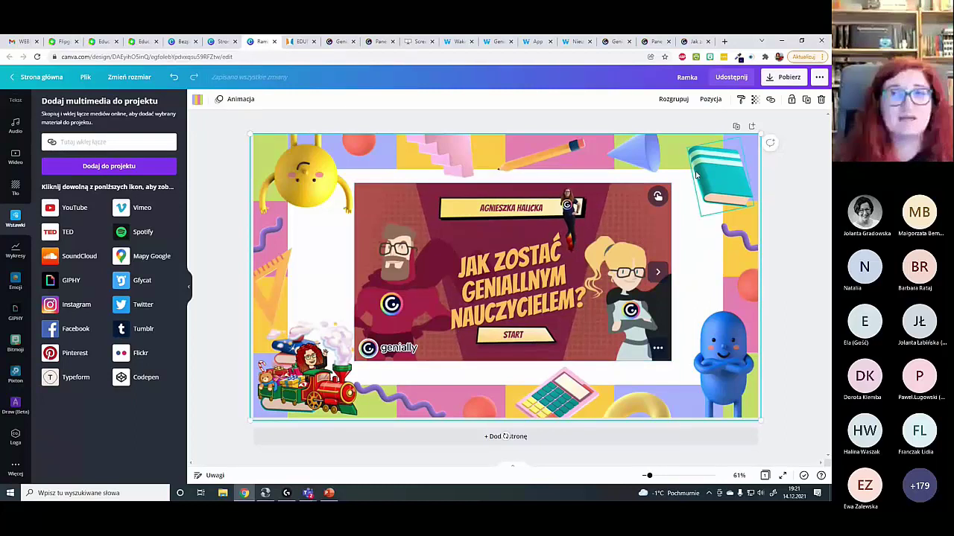
- Copy the design's public view link with Udostępnij łącze and switch to the Teams meeting, closing the sharing options
left_click(819, 78)
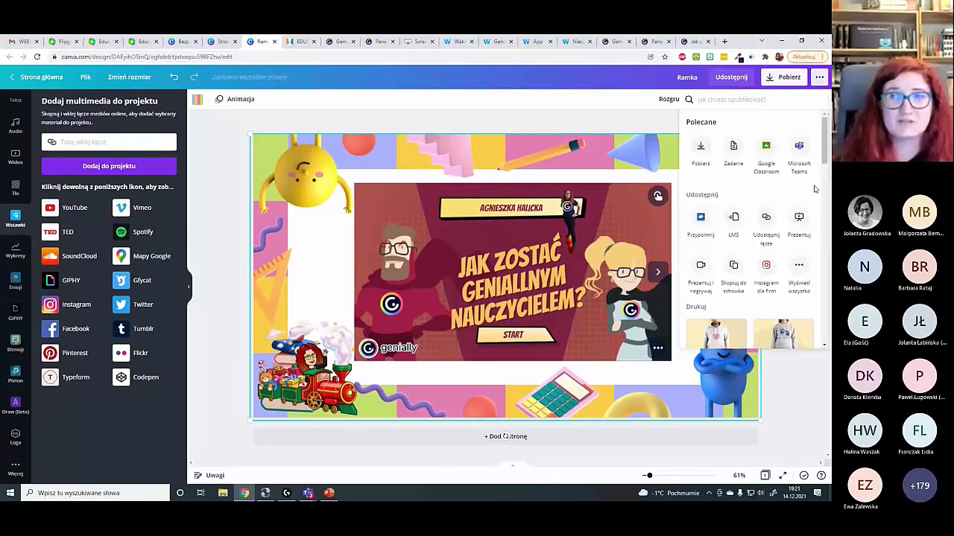
left_click(764, 220)
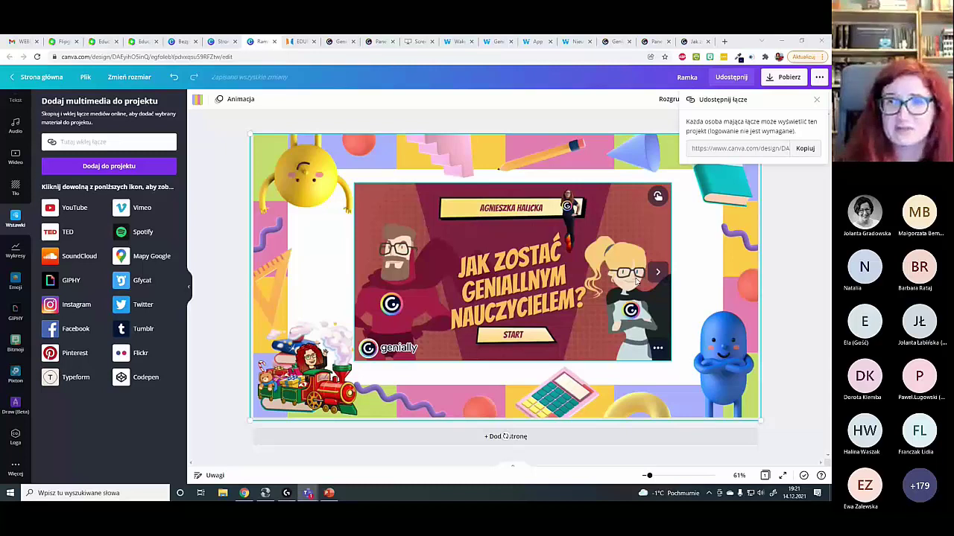
left_click(804, 148)
key("alt+Tab")
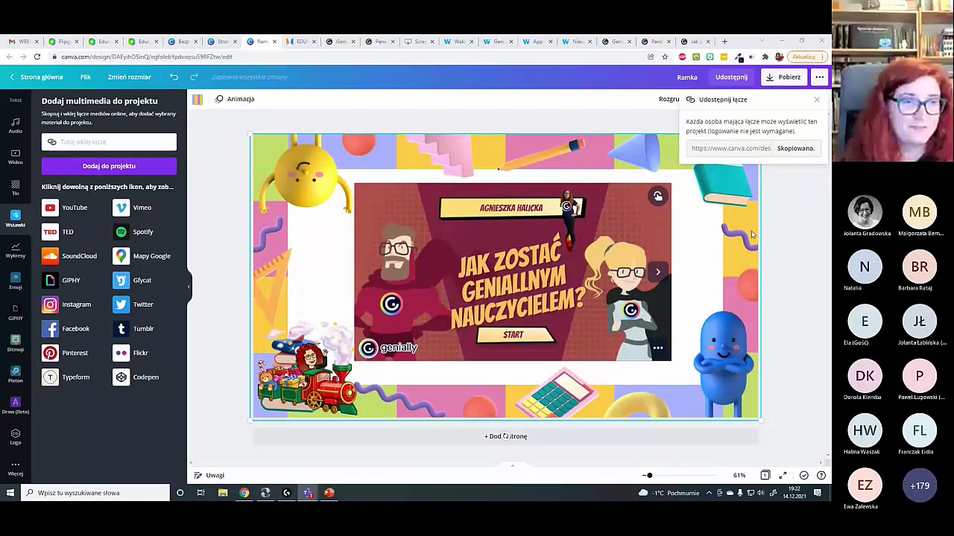
left_click(770, 142)
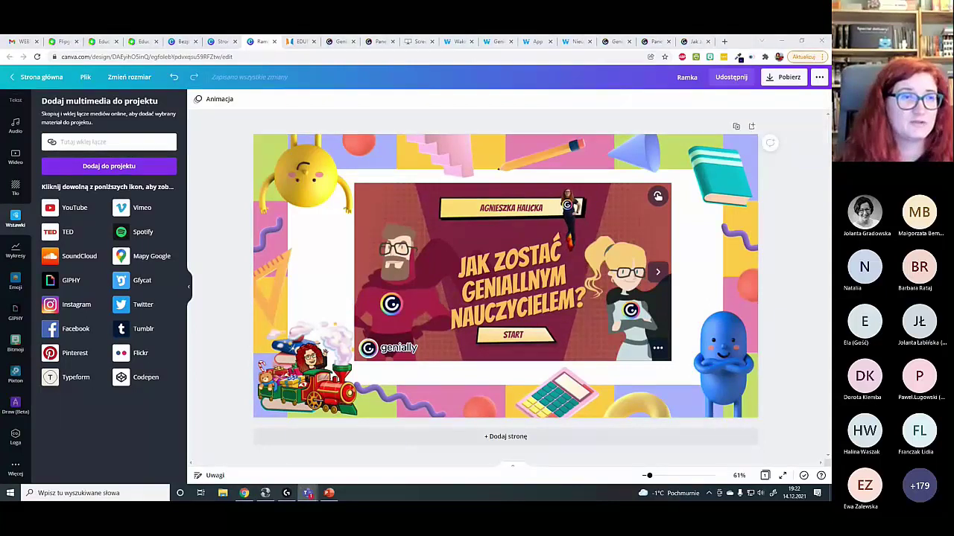
left_click(782, 277)
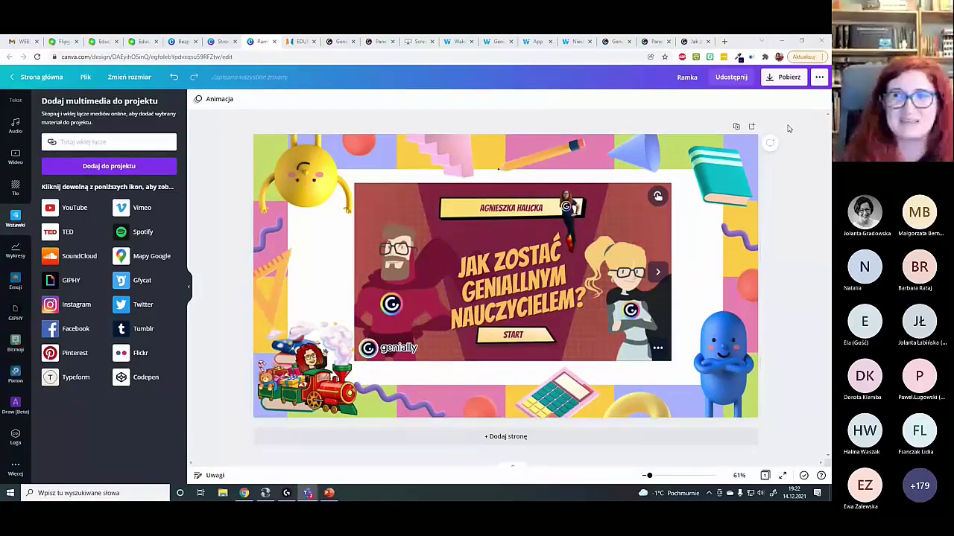
- Copy the design's public view link once more and open it in a new browser tab
left_click(819, 77)
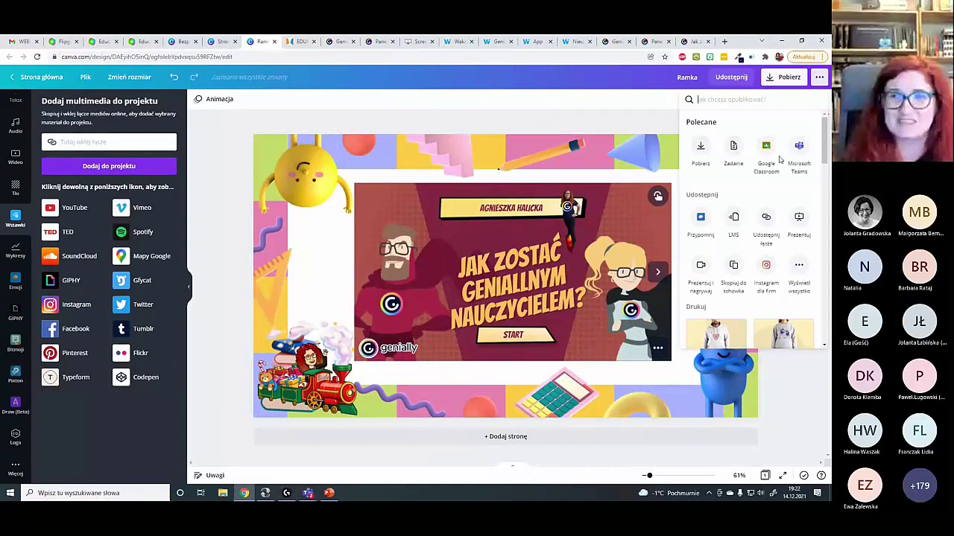
left_click(766, 221)
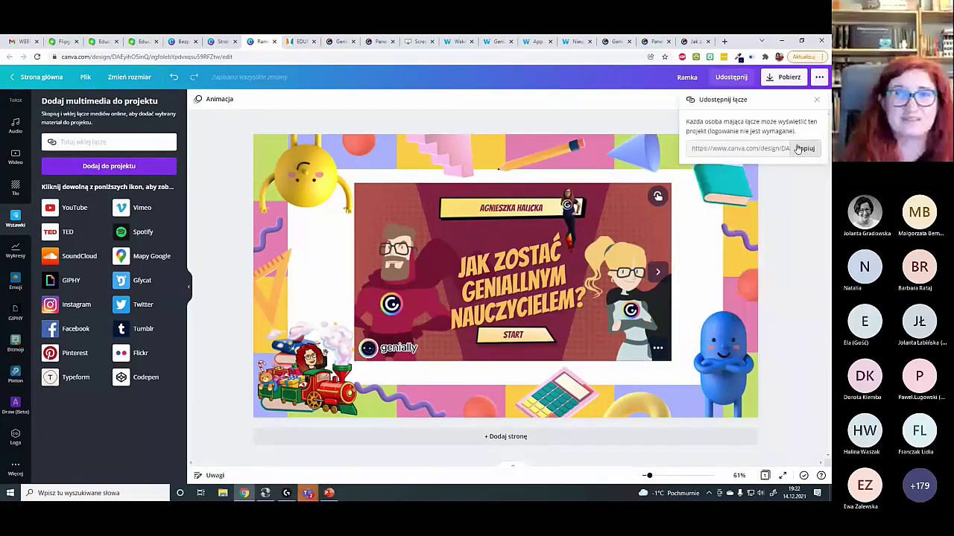
left_click(723, 42)
type("https://www.canva.com/design/DAEyihO5inQ/380HKFbLcZTKZSzQl5gUgg/view?utm_content=DAEyihO5inQ&utm_campaign=designshare&utm_medium=link&utm_source=publishsharelink")
key("Return")
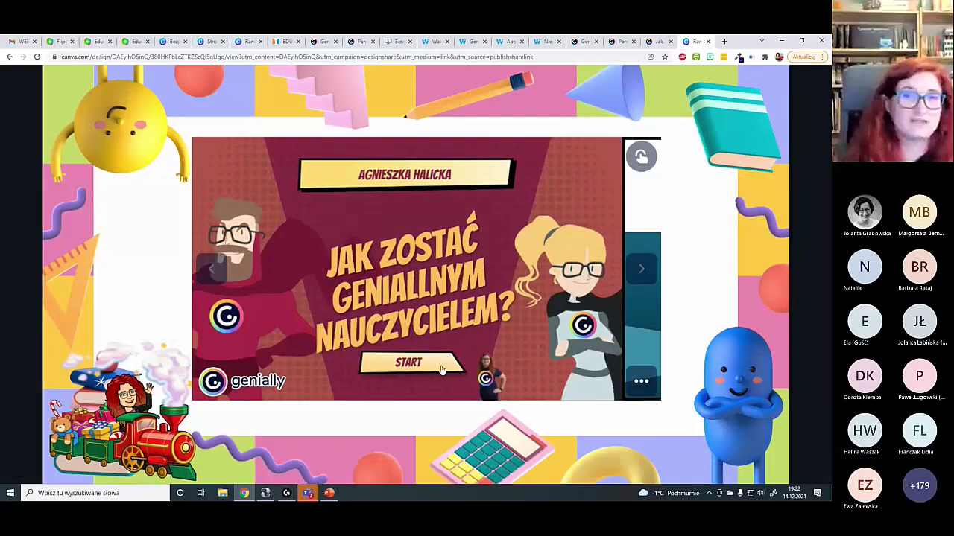
- Show the index and the Ambasadorzy page of the Genially embedded in the shared design, and close that tab
key("Right")
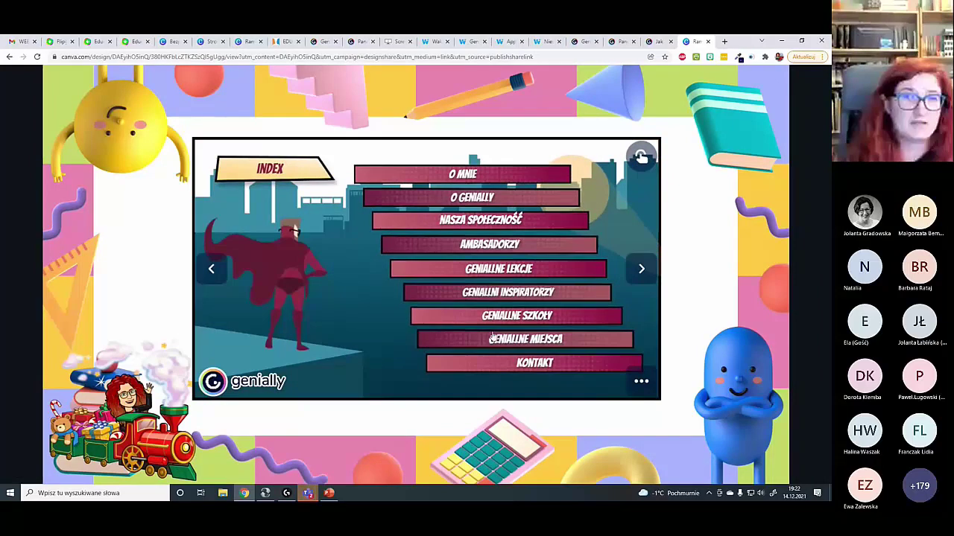
left_click(486, 246)
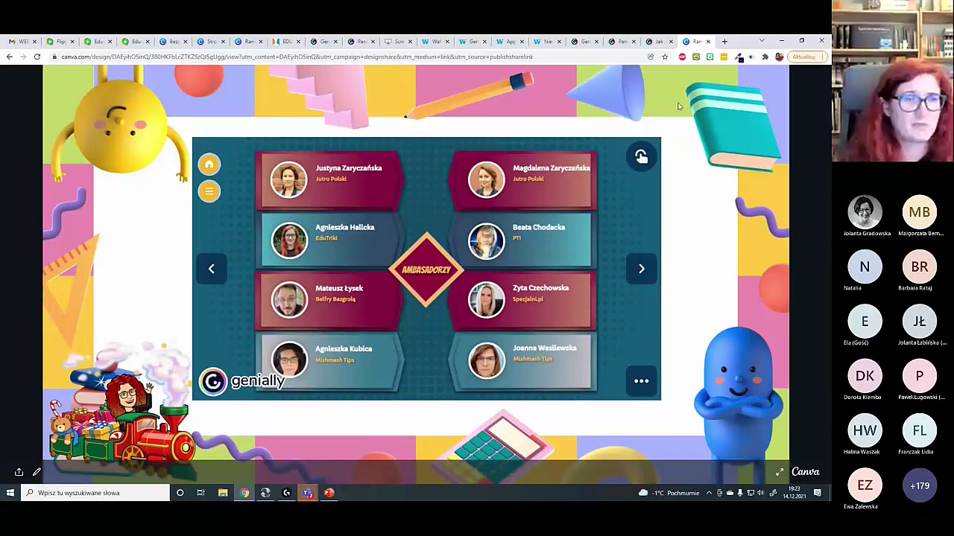
left_click(708, 41)
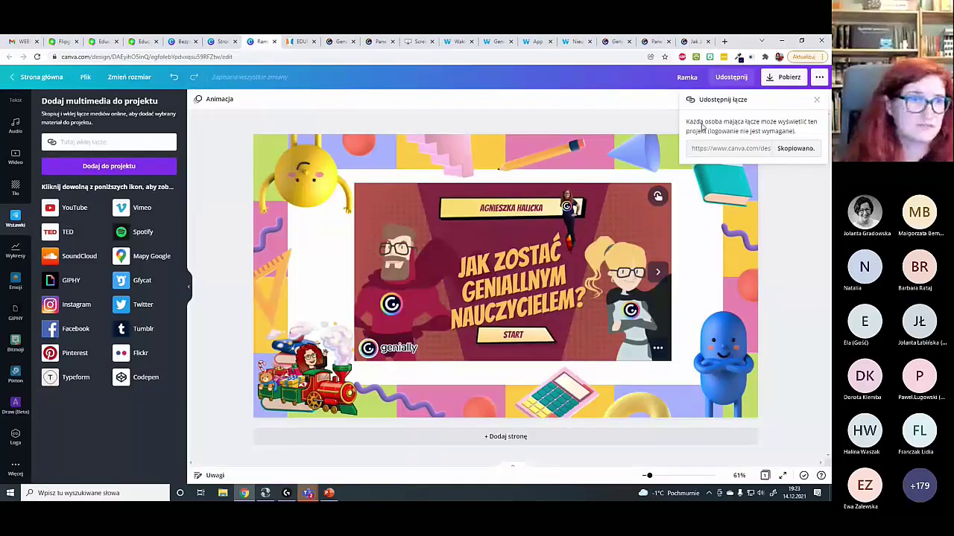
- Close the sharing options and delete the embedded Genially presentation from the framed page
left_click(816, 100)
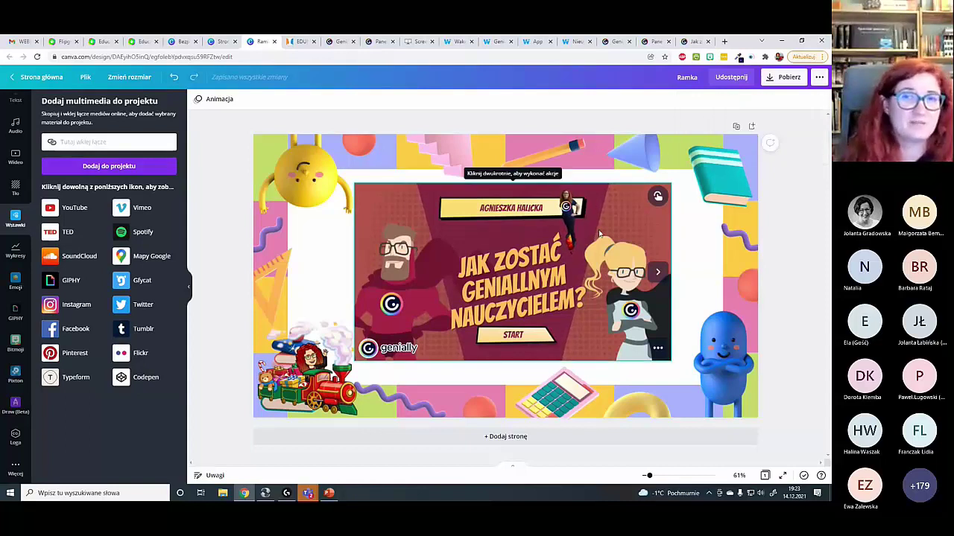
left_click_drag(602, 229, 590, 228)
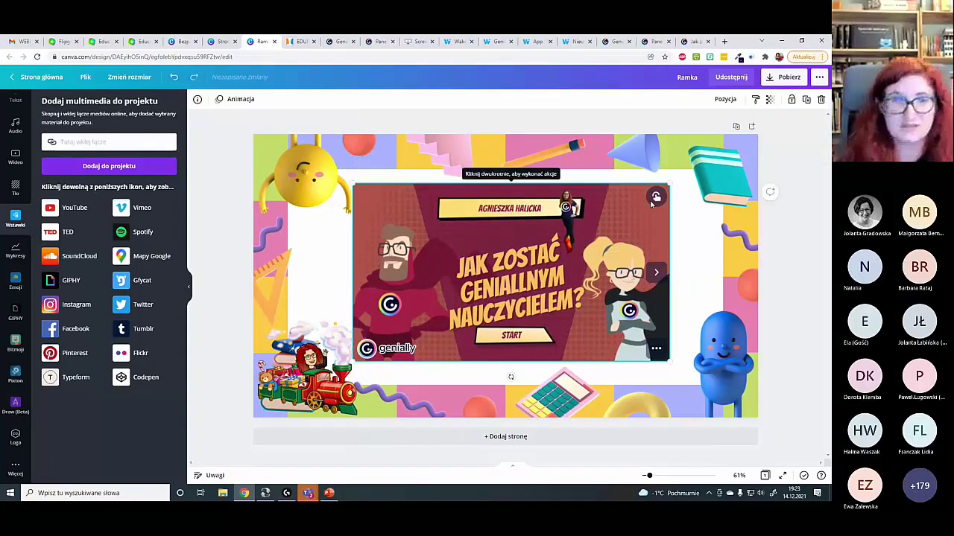
key("Delete")
left_click(219, 305)
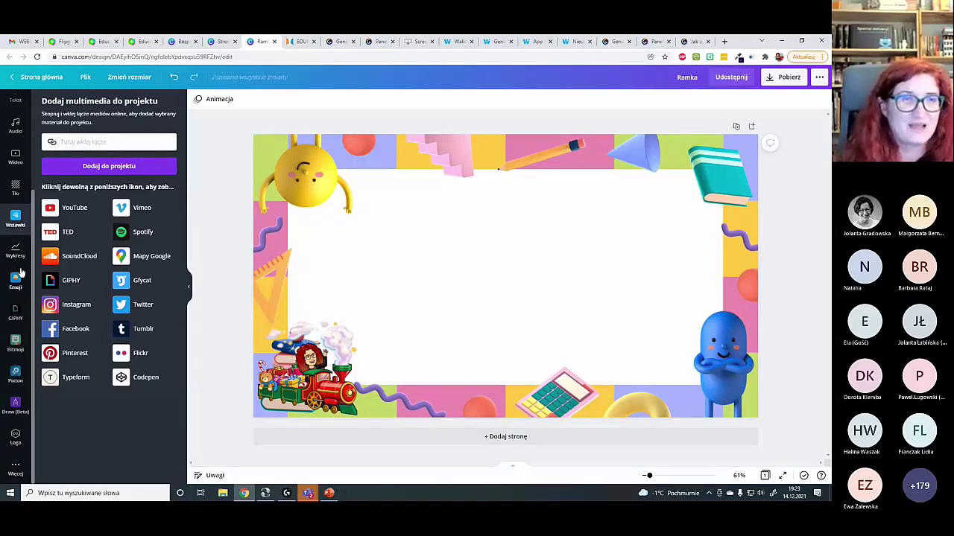
- Add the recently used gingerbread man photo to the page and position it inside the frame
scroll(21, 273, "up", 3)
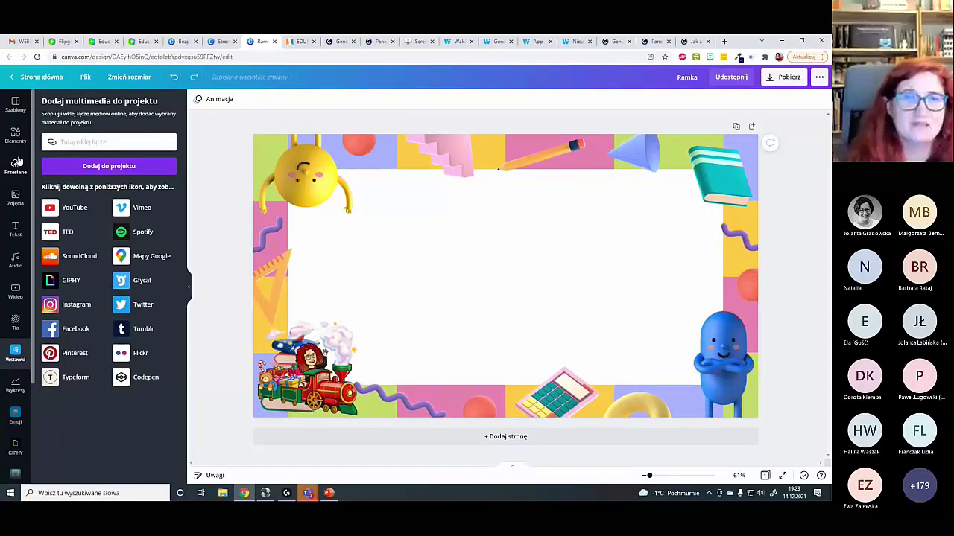
left_click(15, 196)
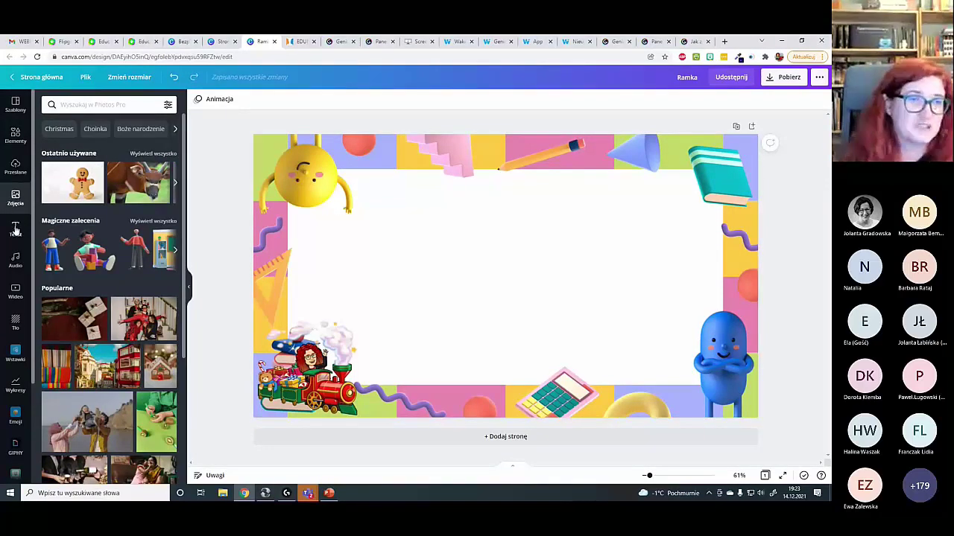
left_click(15, 166)
left_click(15, 197)
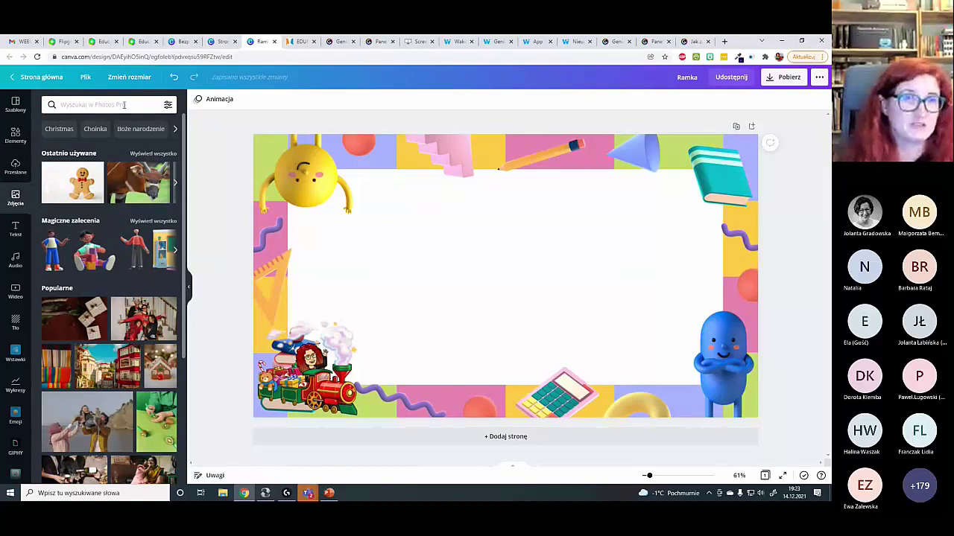
left_click(65, 188)
mouse_move(628, 246)
left_mouse_down()
mouse_move(605, 240)
mouse_move(628, 236)
mouse_move(624, 228)
mouse_move(624, 245)
mouse_move(656, 238)
mouse_move(642, 233)
left_mouse_up()
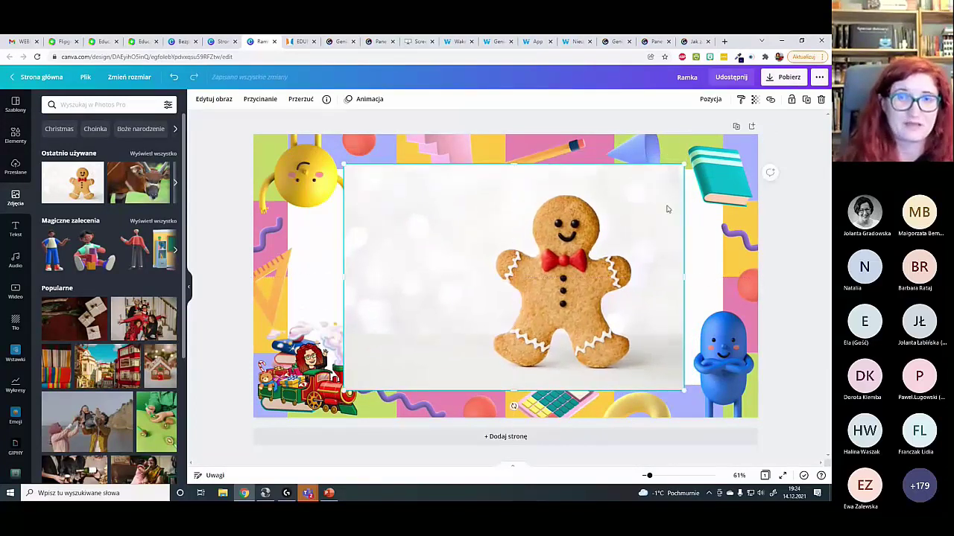
- Crop the empty areas on both sides of the gingerbread man out of the photo
left_click(259, 101)
left_click_drag(342, 164, 485, 164)
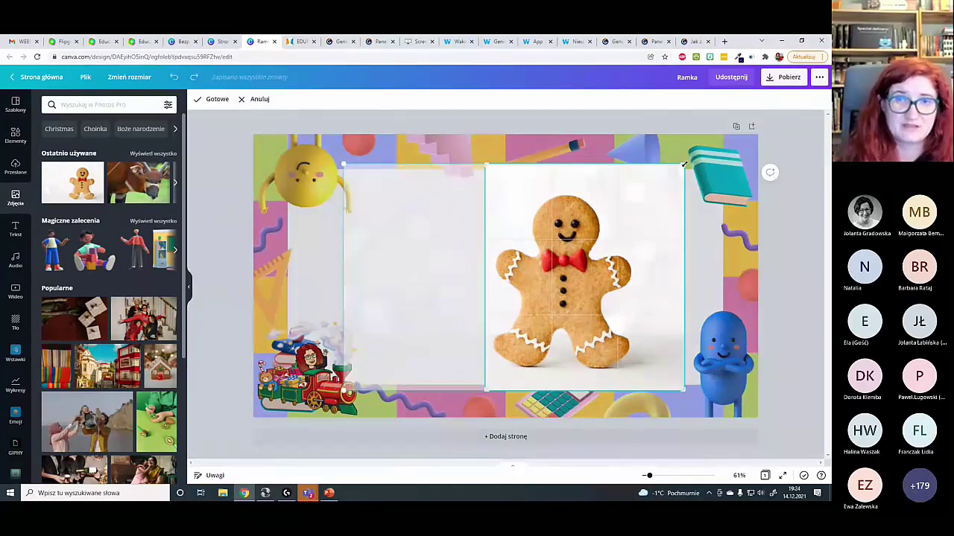
left_click_drag(683, 164, 649, 164)
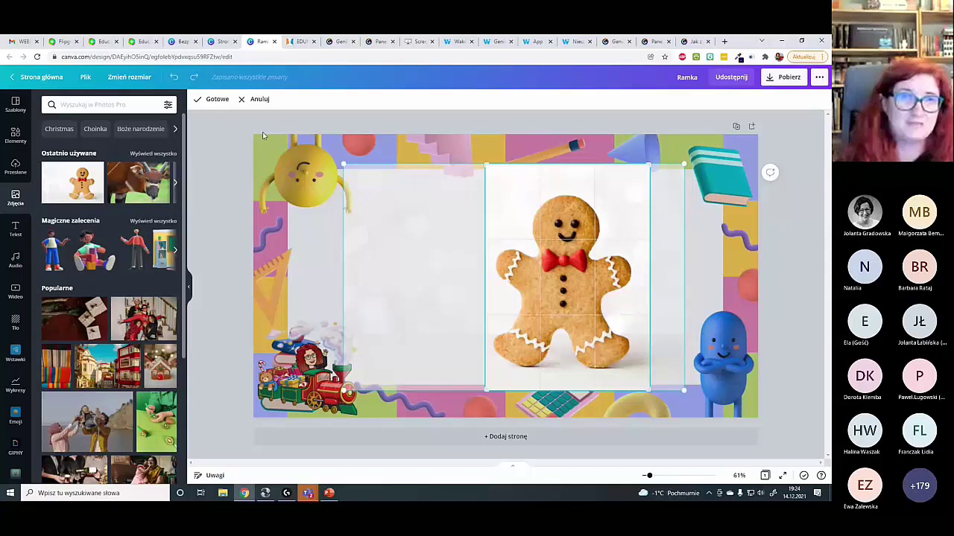
left_click(213, 99)
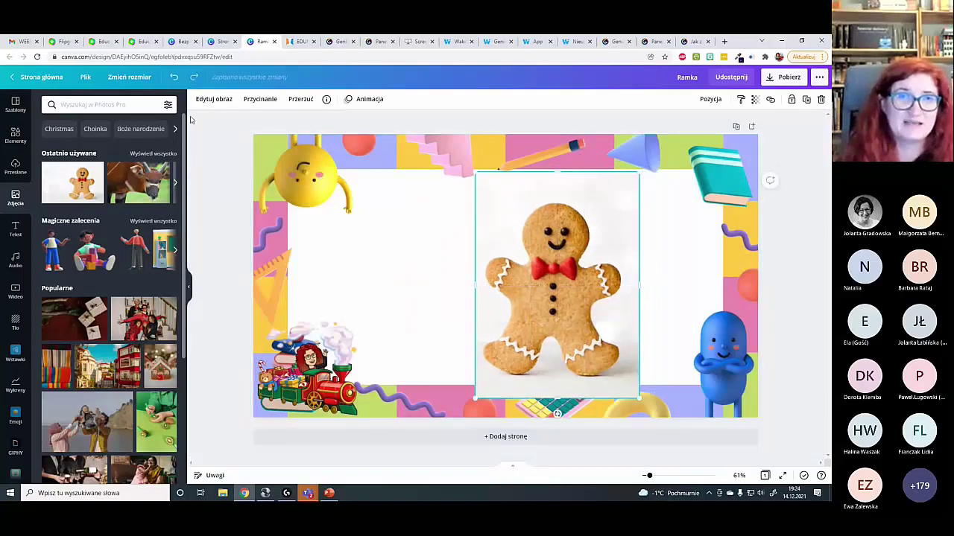
- Remove the background from the gingerbread man photo with Narzędzie usuwania tła and move it to the left half of the frame
left_click(212, 101)
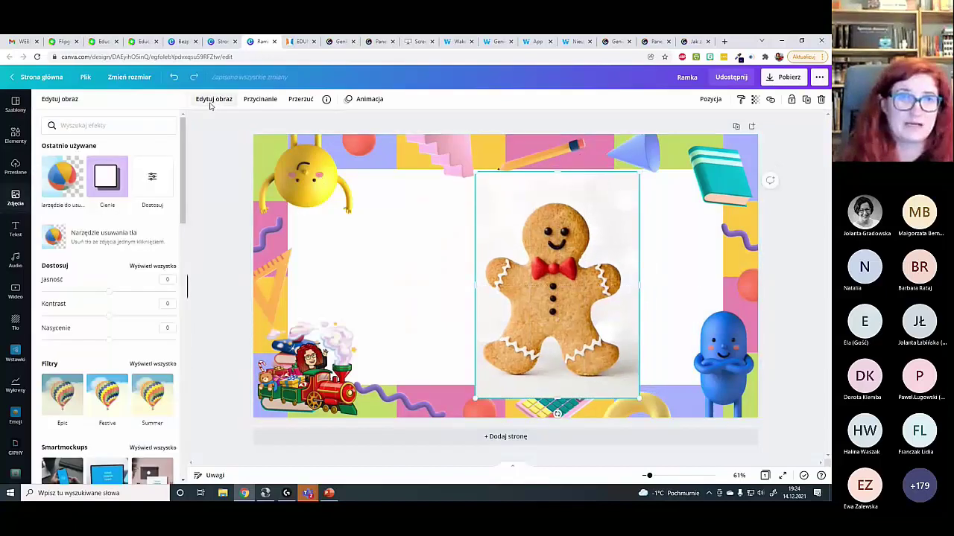
left_click(64, 182)
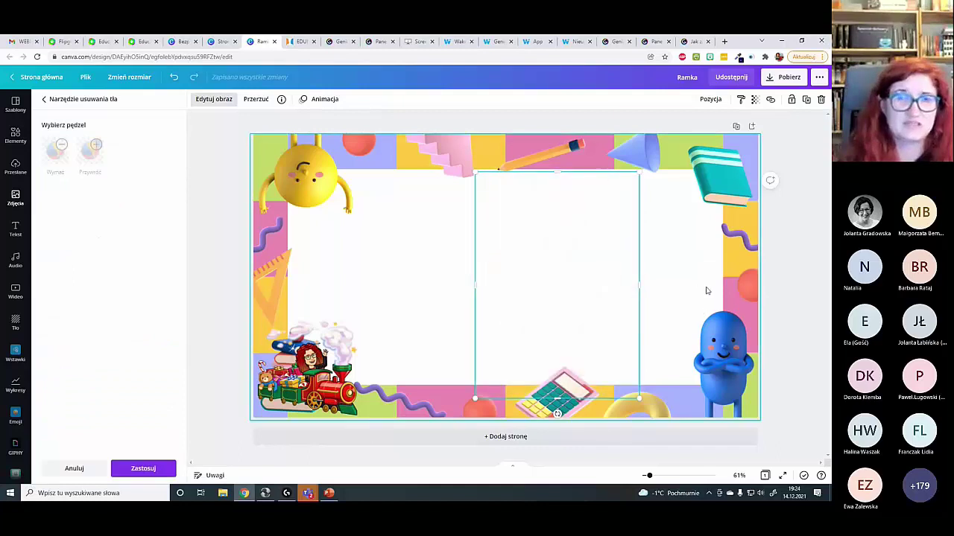
left_click_drag(596, 279, 485, 261)
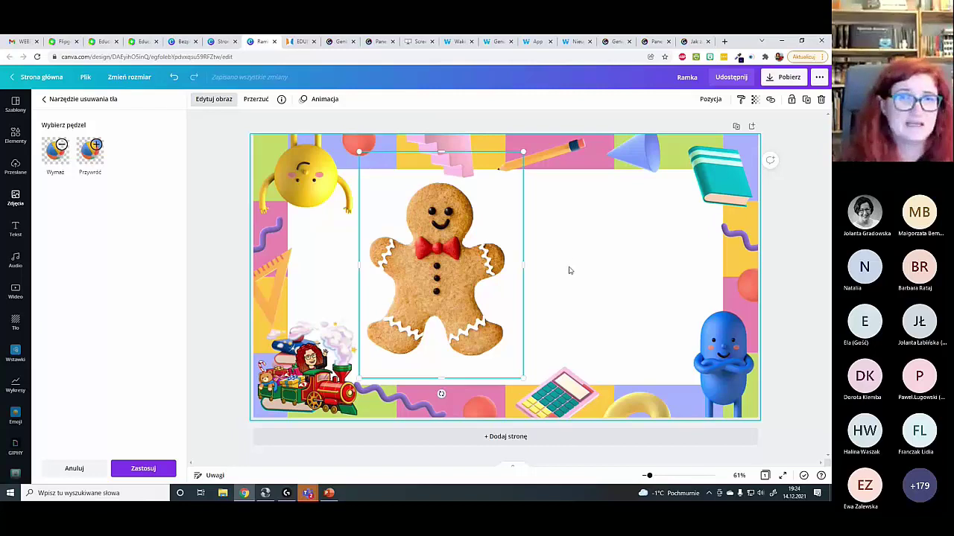
left_click(714, 278)
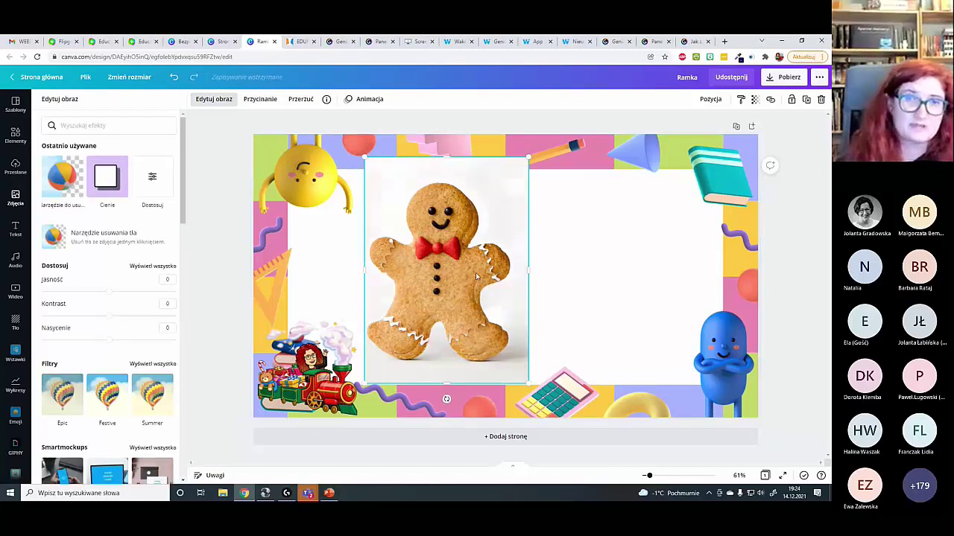
- Duplicate the gingerbread man photo with its background and place the copy to the right of the cut-out one
key("ctrl+d")
left_click_drag(653, 265, 628, 228)
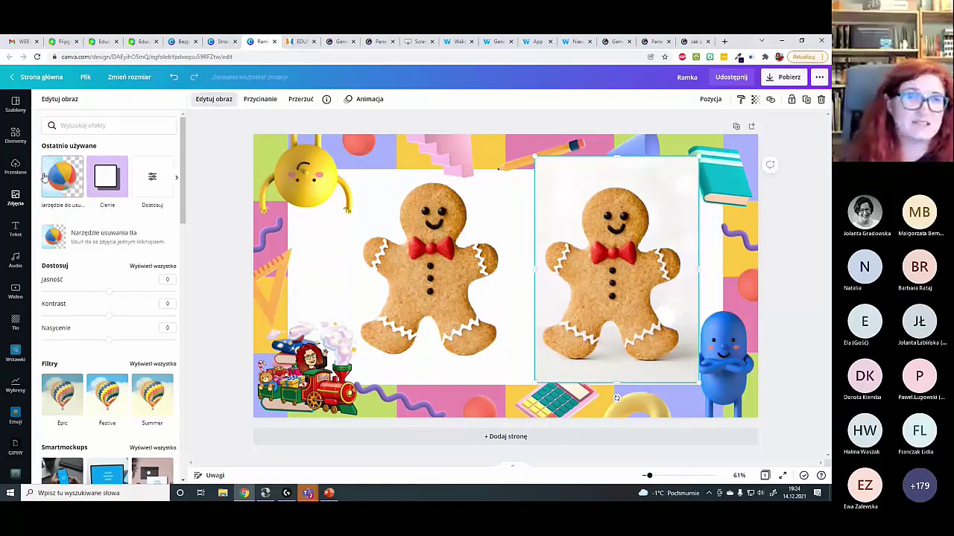
left_click(202, 102)
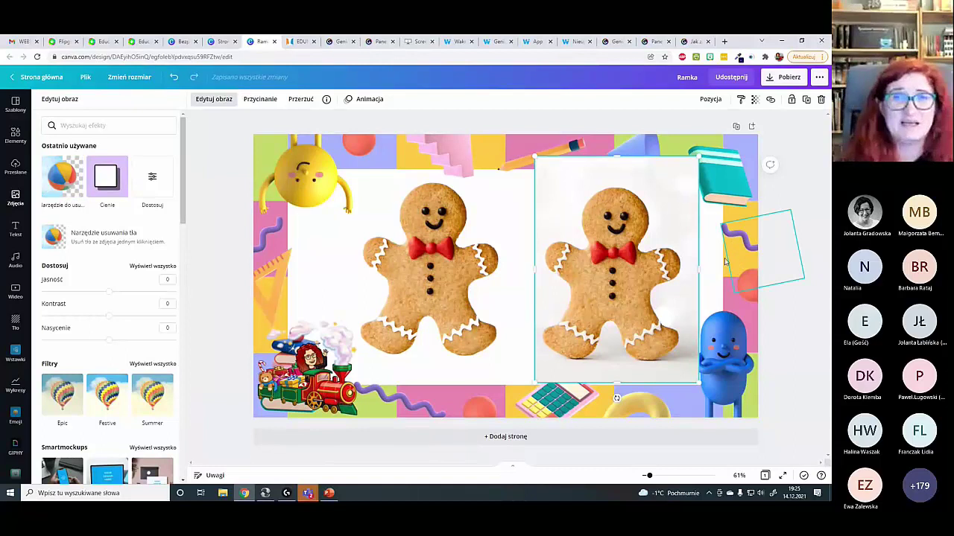
left_click(61, 184)
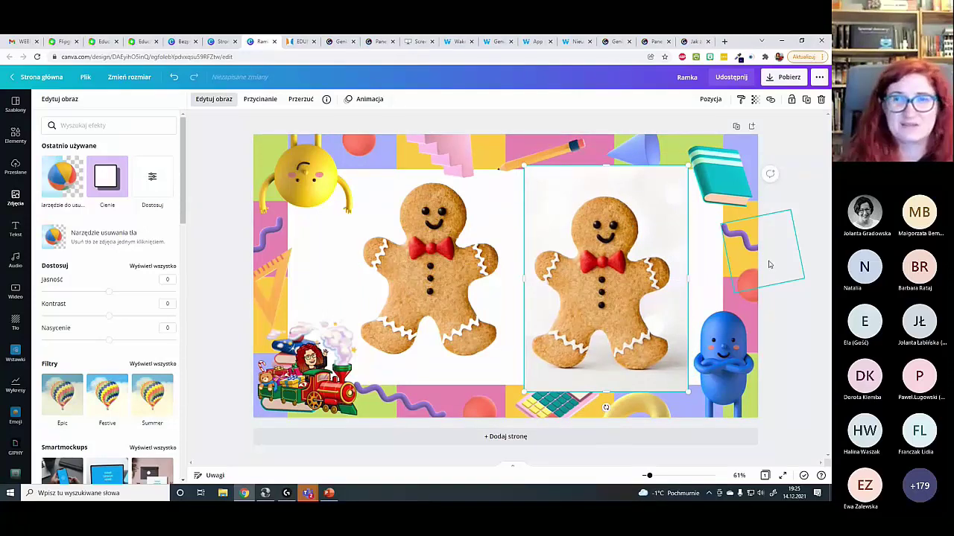
left_click_drag(646, 237, 628, 242)
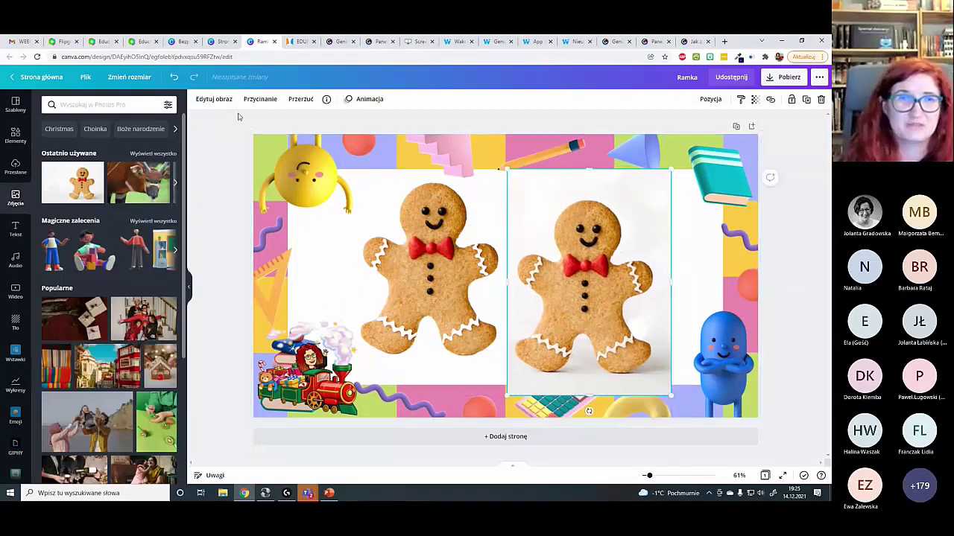
- Remove the background from the right gingerbread man with Narzędzie usuwania tła and align it level with the left one
left_click(222, 99)
left_click_drag(609, 296, 619, 290)
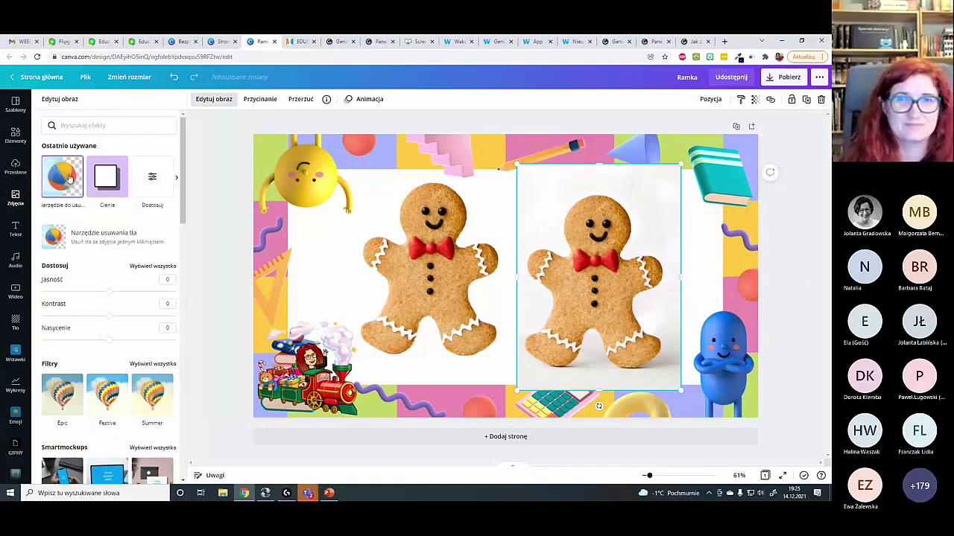
left_click(698, 238)
left_click_drag(579, 257, 574, 221)
left_click(520, 209)
left_click(205, 100)
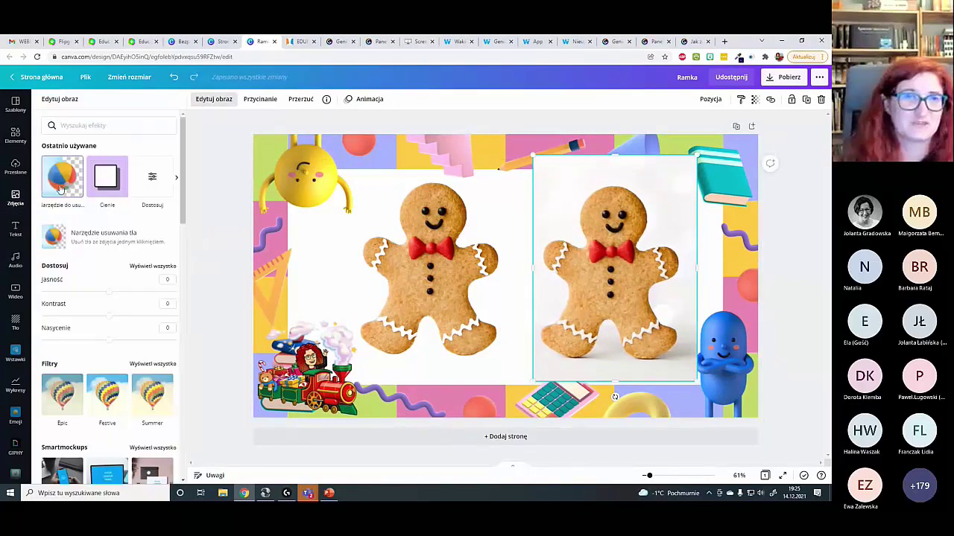
left_click(63, 178)
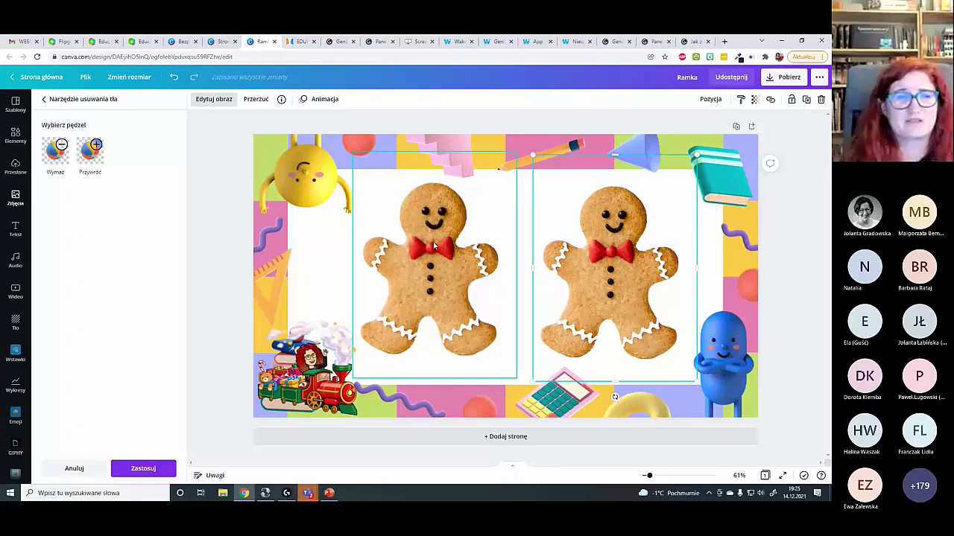
left_click_drag(611, 263, 613, 264)
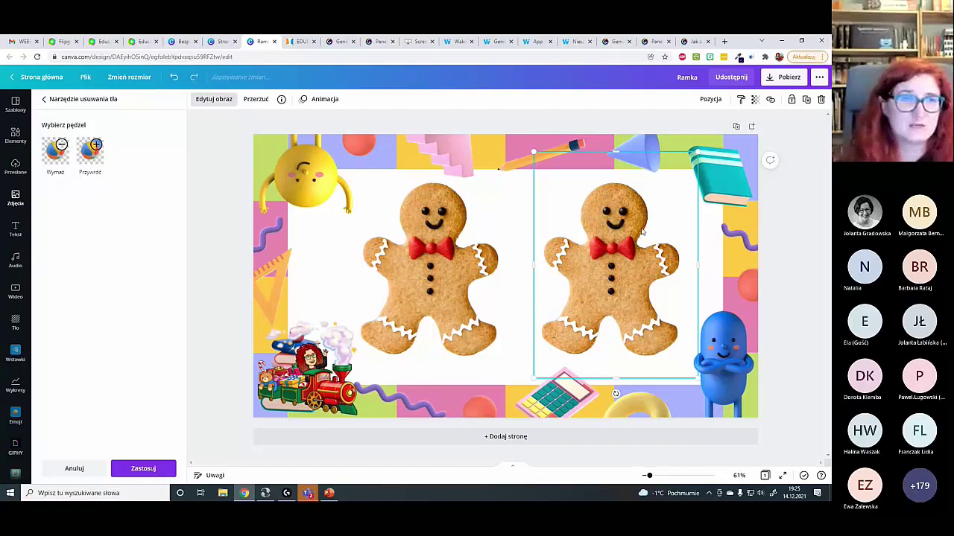
- Erase the right gingerbread man's head and left-side arm with the Wymaż brush at size 25
left_click(61, 167)
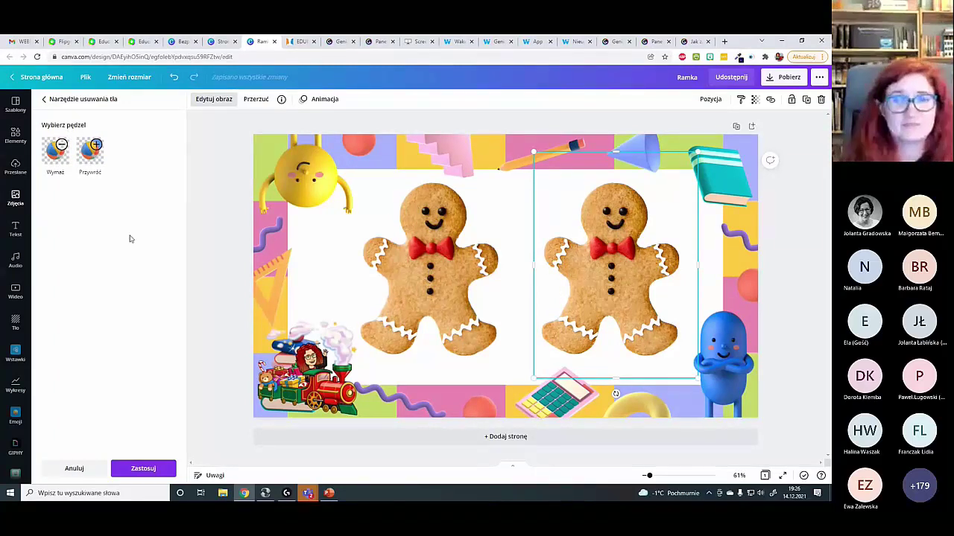
left_click(55, 156)
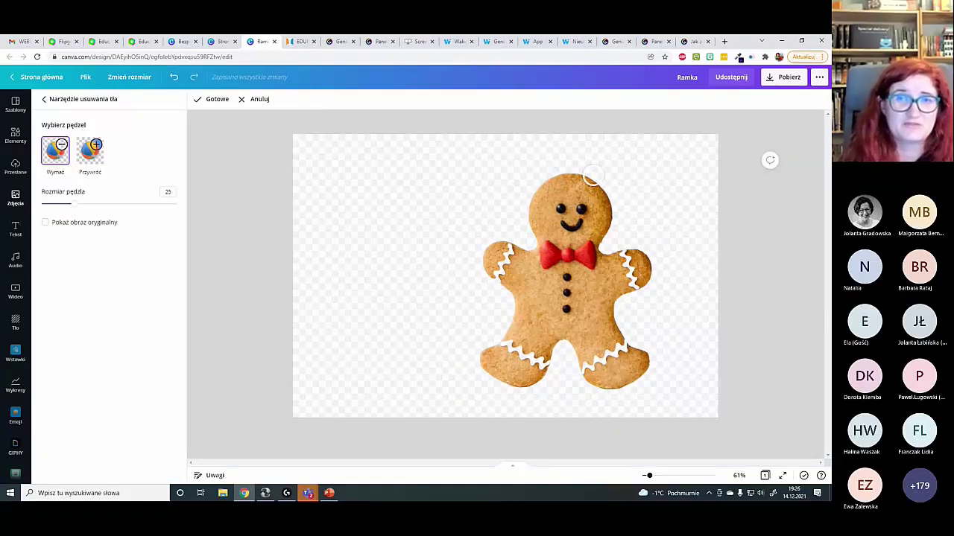
left_click_drag(599, 176, 531, 182)
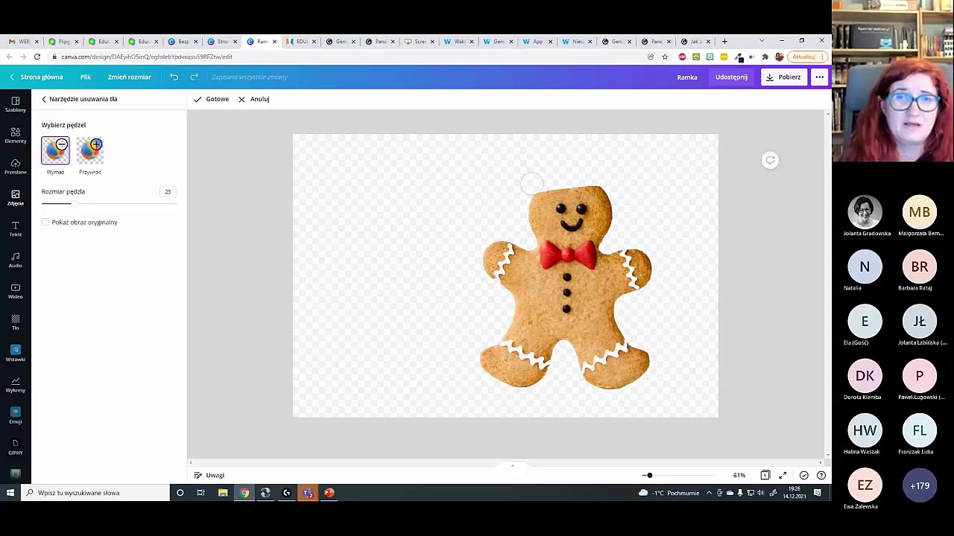
mouse_move(531, 182)
left_mouse_down()
mouse_move(566, 216)
mouse_move(492, 261)
mouse_move(561, 253)
mouse_move(566, 269)
left_mouse_up()
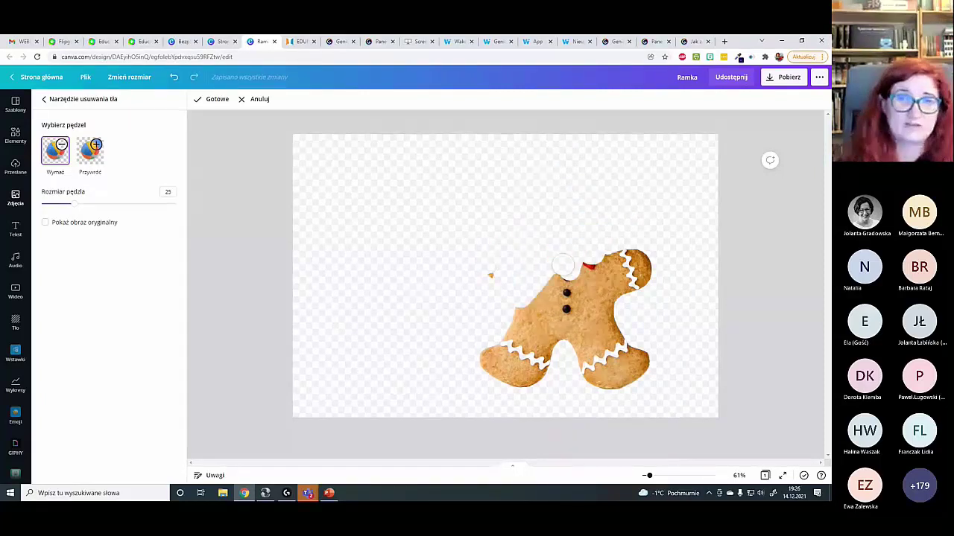
- Set the eraser brush size to 67, erase everything except the right-side hand, and apply the edit
left_click_drag(75, 206, 132, 216)
mouse_move(462, 298)
left_mouse_down()
mouse_move(515, 342)
mouse_move(510, 365)
mouse_move(638, 377)
mouse_move(593, 338)
mouse_move(550, 328)
mouse_move(541, 302)
mouse_move(554, 280)
mouse_move(597, 325)
mouse_move(567, 313)
mouse_move(561, 283)
mouse_move(571, 258)
mouse_move(583, 312)
mouse_move(600, 321)
mouse_move(585, 310)
mouse_move(574, 261)
left_mouse_up()
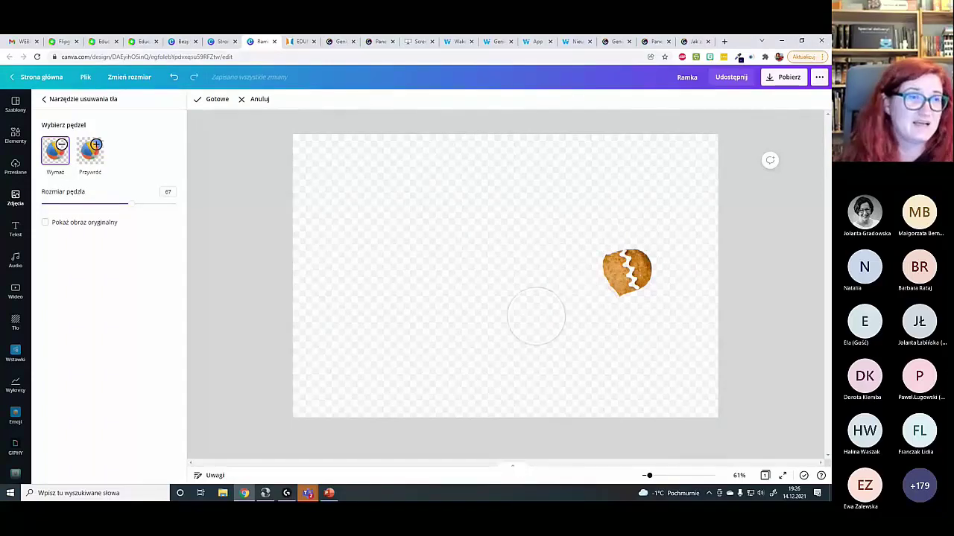
left_click(219, 101)
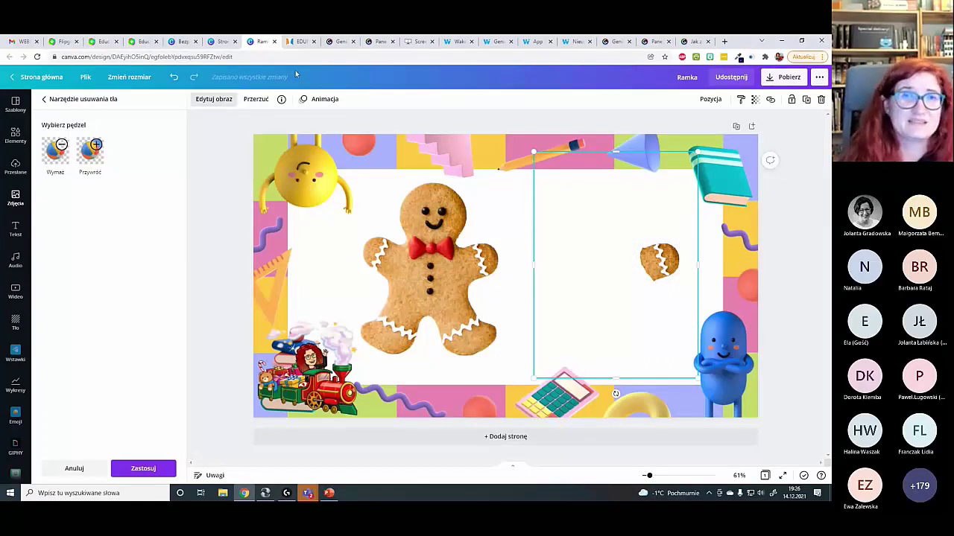
left_click(684, 240)
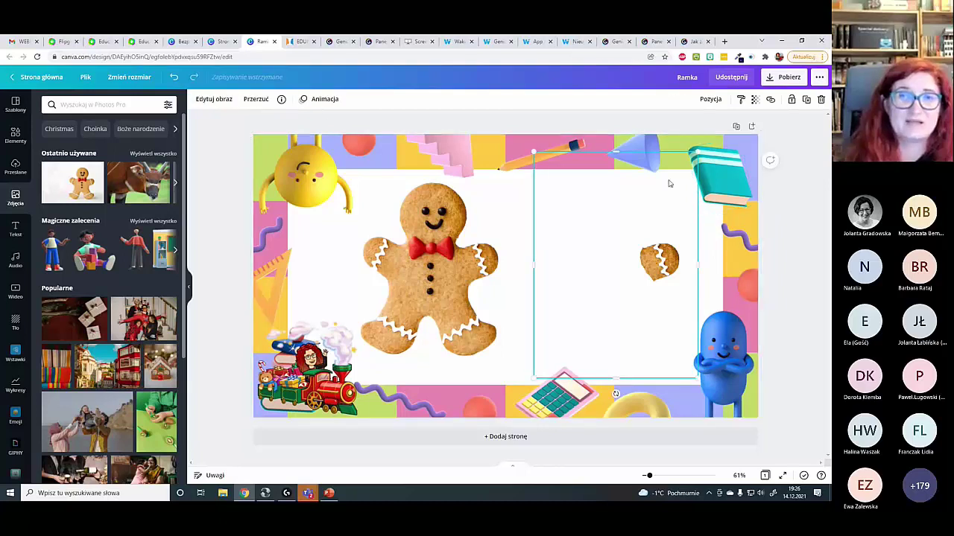
left_click(593, 121)
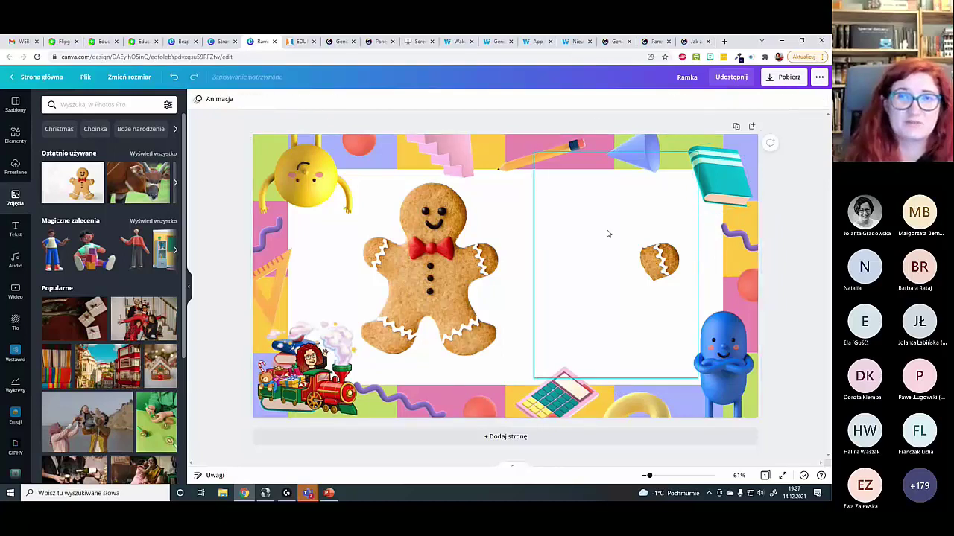
- Crop the picture closely around the remaining cookie hand and move it beside the left gingerbread man's head
left_click(634, 254)
left_click_drag(629, 261, 679, 266)
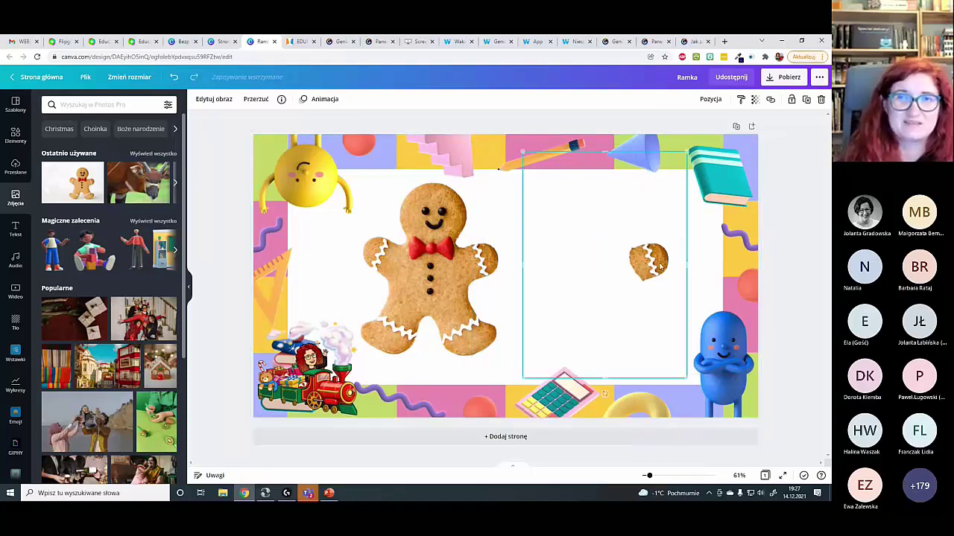
double_click(619, 194)
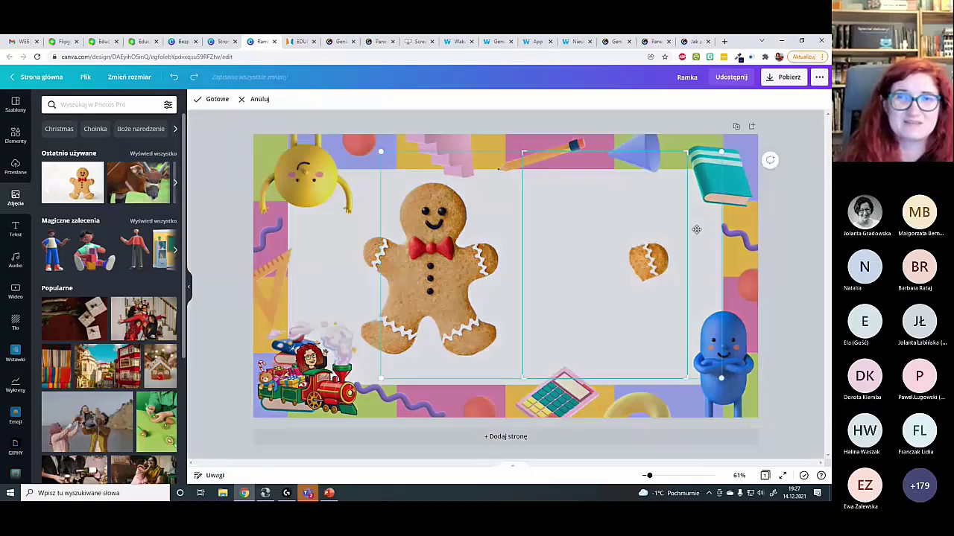
left_click(816, 222)
left_click_drag(607, 153, 613, 222)
left_click_drag(605, 378, 605, 292)
left_click_drag(523, 259, 617, 259)
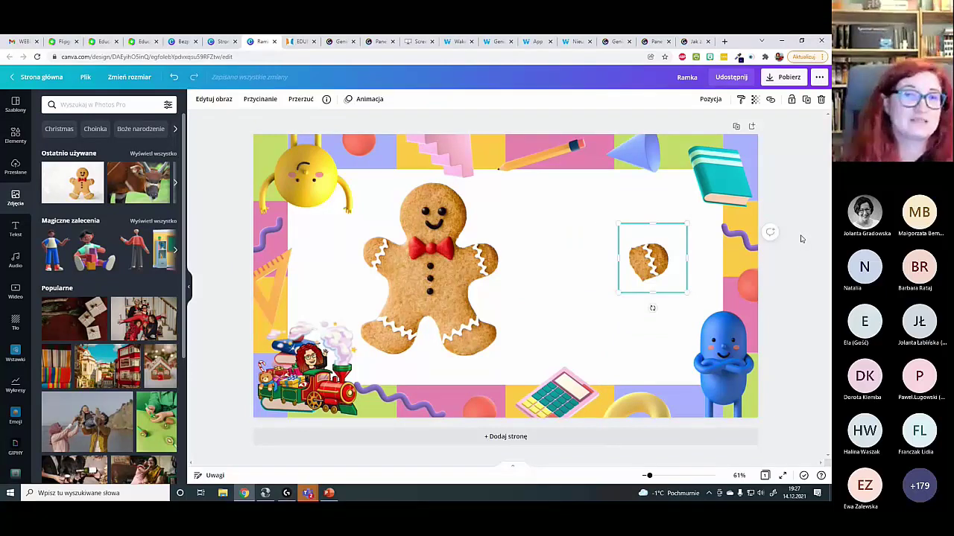
left_click_drag(651, 258, 539, 209)
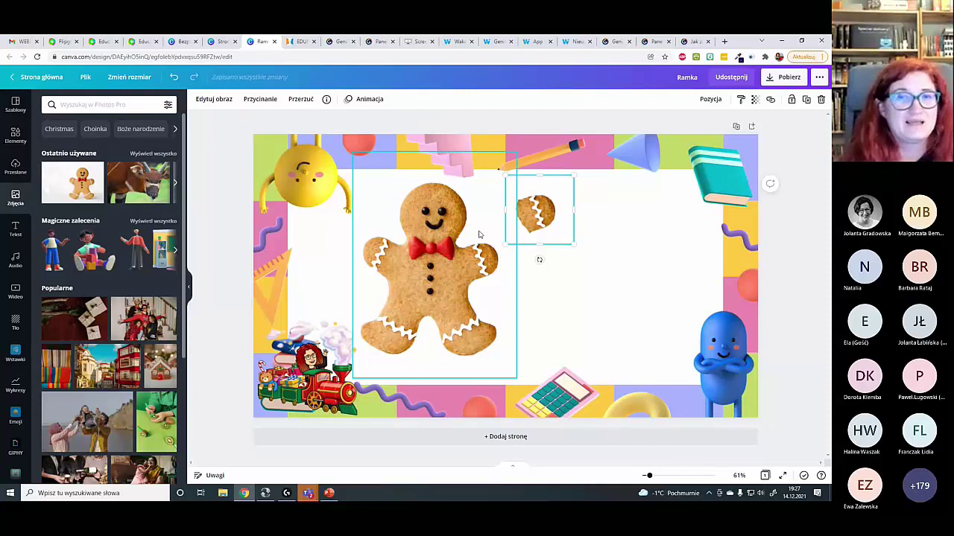
mouse_move(540, 212)
left_mouse_down()
mouse_move(500, 211)
mouse_move(539, 203)
left_mouse_up()
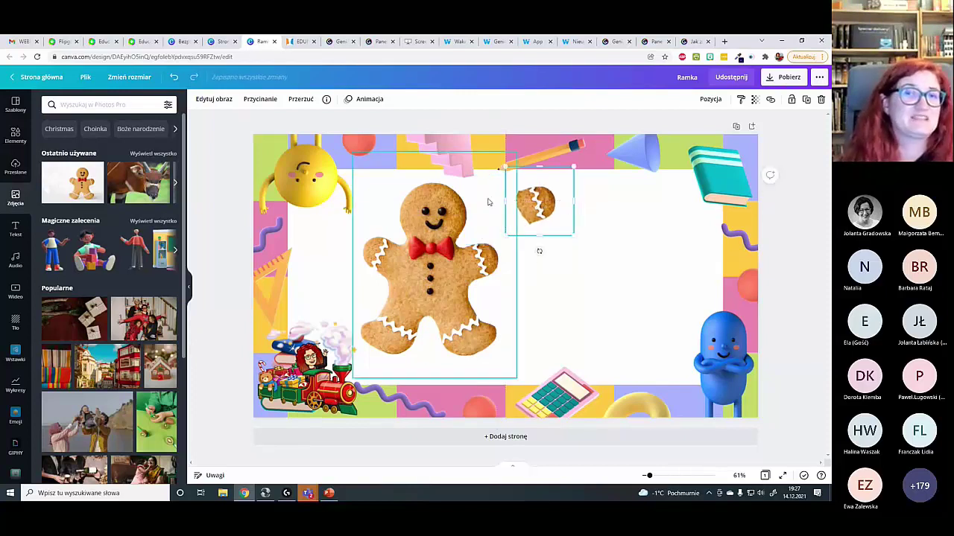
- Move the cookie hand to the right part of the white area and the gingerbread man to the page's center
left_click(621, 212)
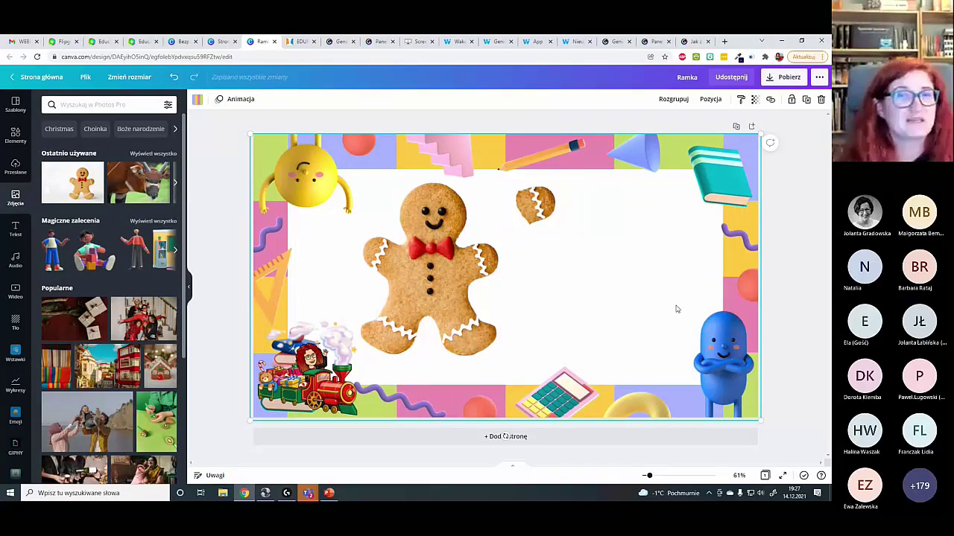
left_click_drag(546, 212, 512, 213)
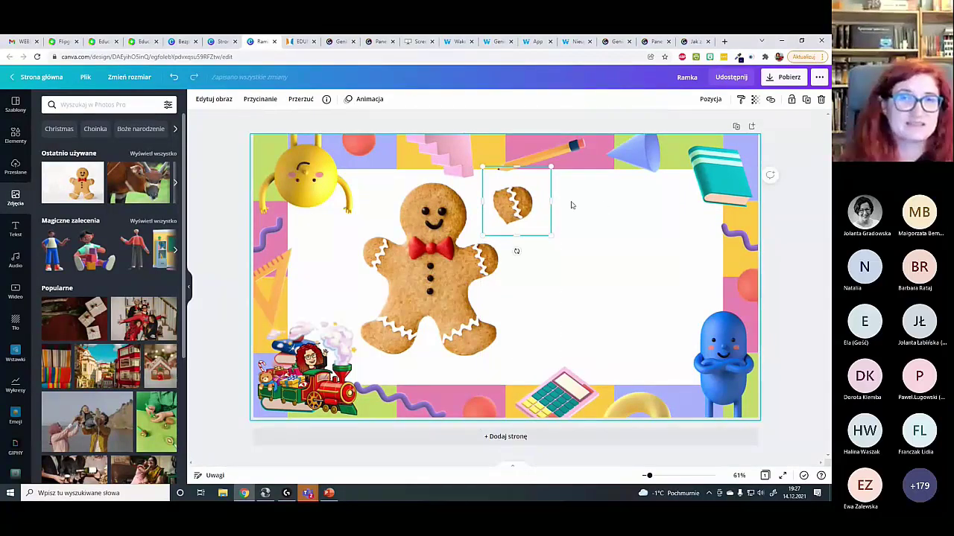
left_click_drag(522, 208, 644, 233)
left_click_drag(451, 268, 495, 266)
left_click_drag(637, 234, 648, 225)
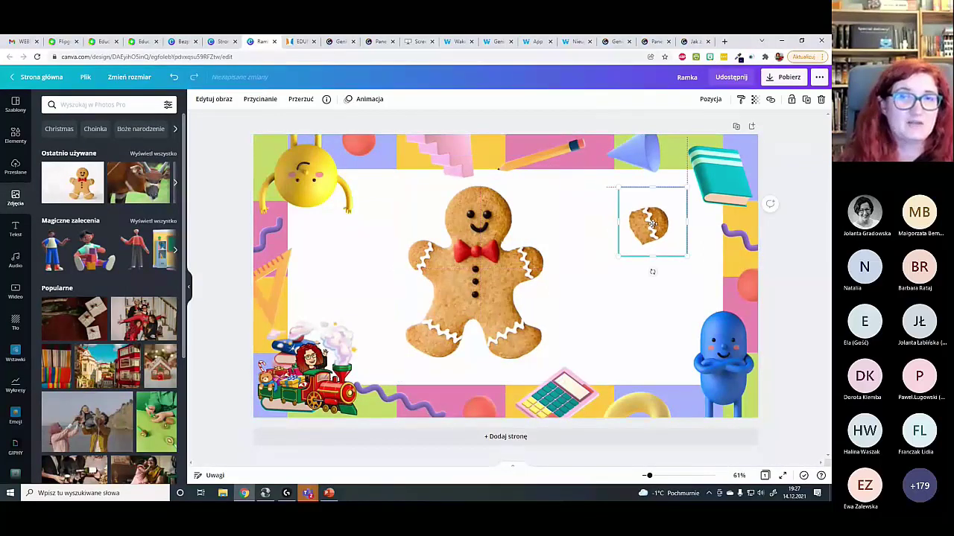
left_click_drag(476, 268, 497, 268)
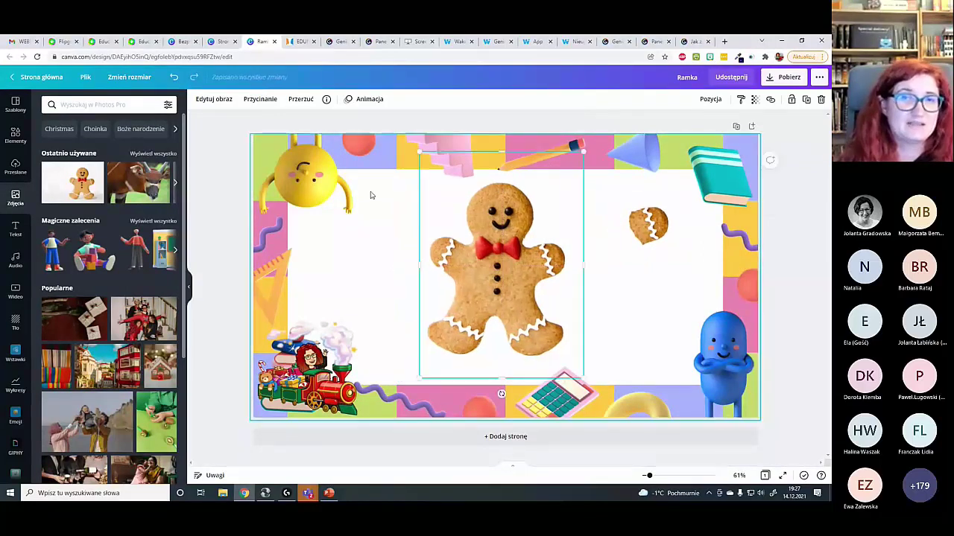
- Scale the gingerbread man down slightly and reposition it in the left half of the white area
left_click(213, 99)
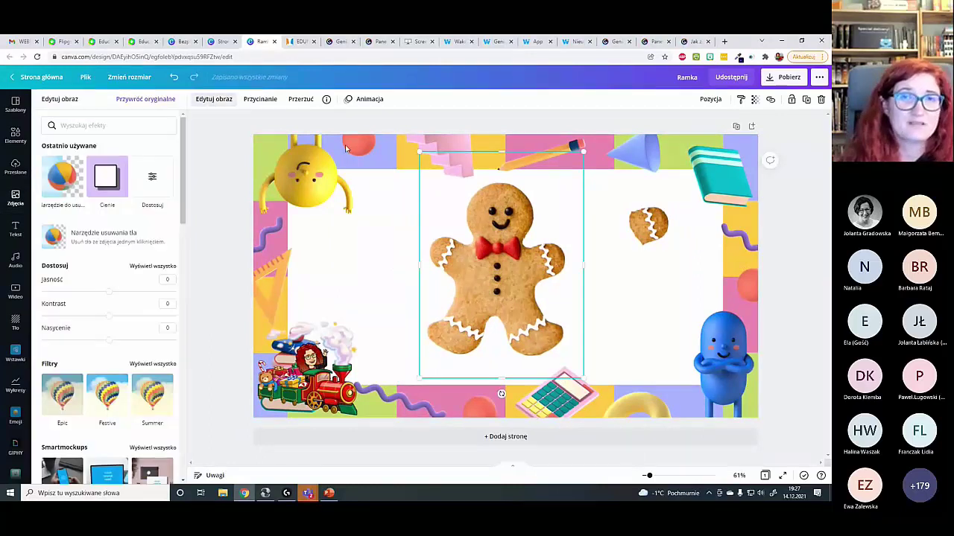
left_click_drag(526, 264, 464, 264)
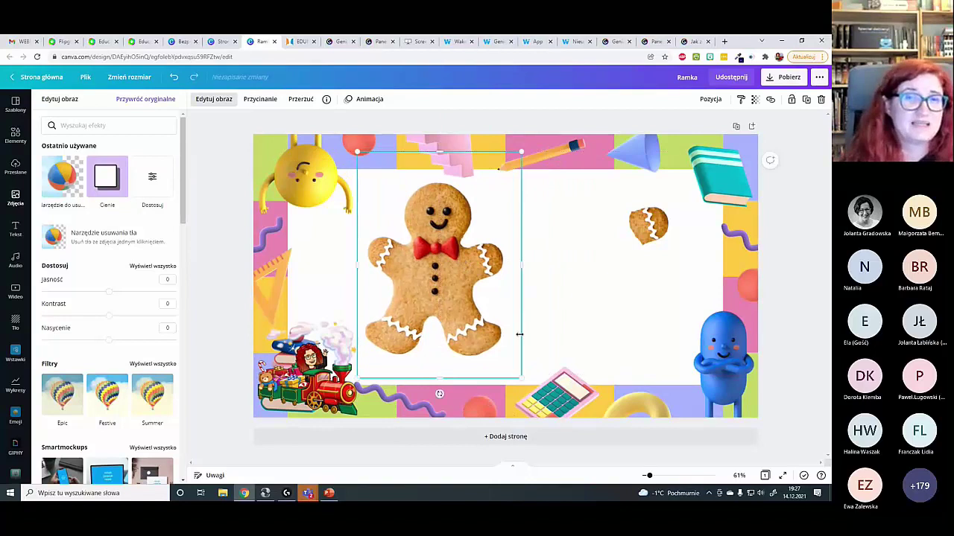
left_click_drag(524, 380, 498, 347)
left_click_drag(493, 232, 507, 251)
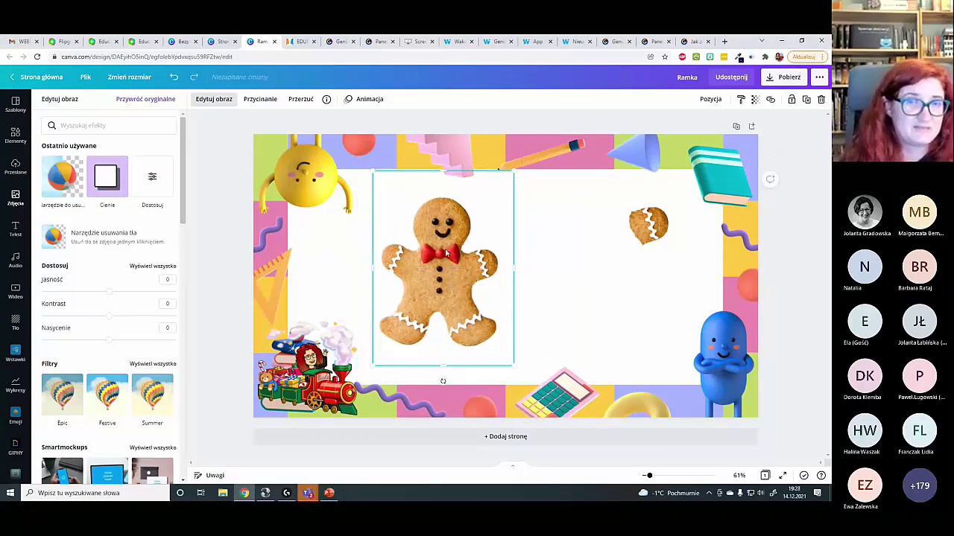
left_click_drag(457, 283, 448, 275)
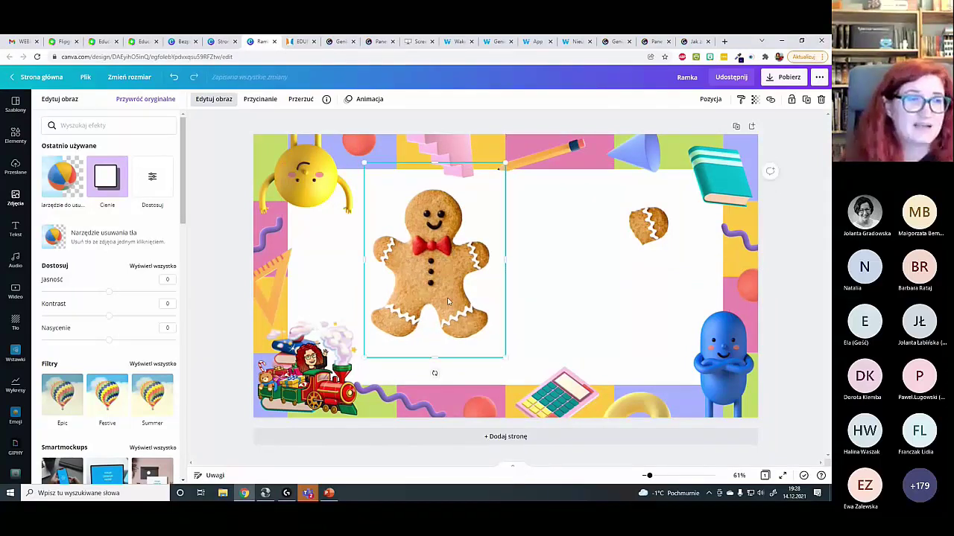
left_click_drag(432, 289, 452, 272)
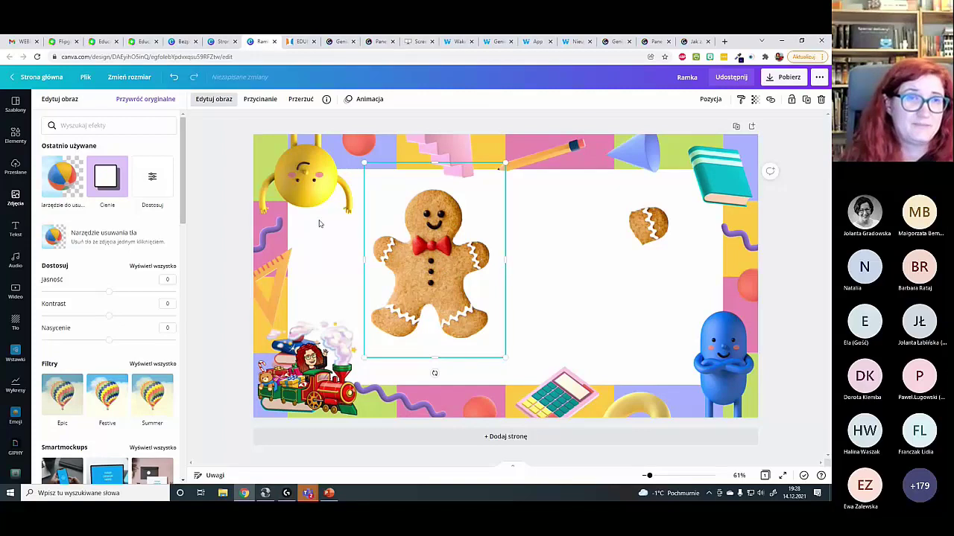
- Give the gingerbread man the Cherry effect from Dwa tony and set both its Jasny and Ciemny colours to black
scroll(97, 291, "down", 3)
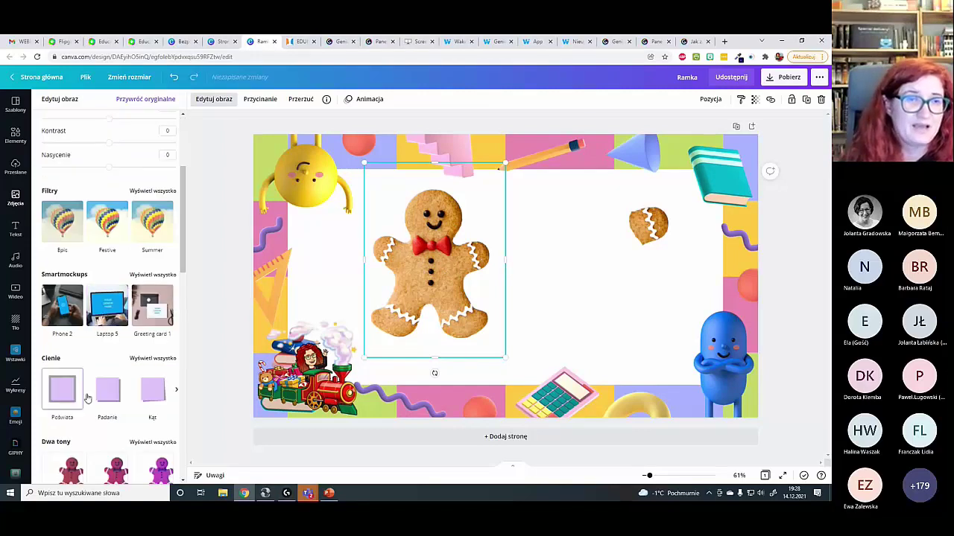
scroll(87, 399, "down", 3)
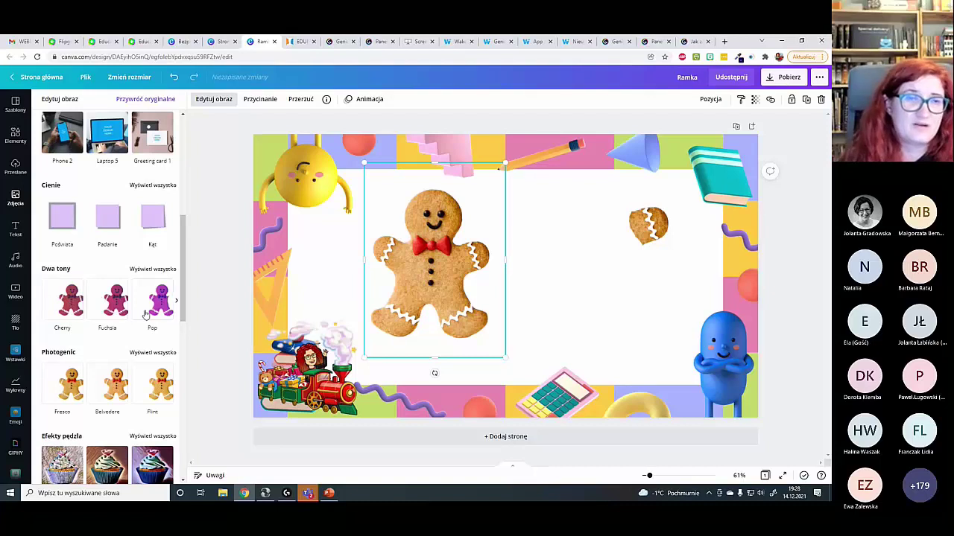
left_click(67, 306)
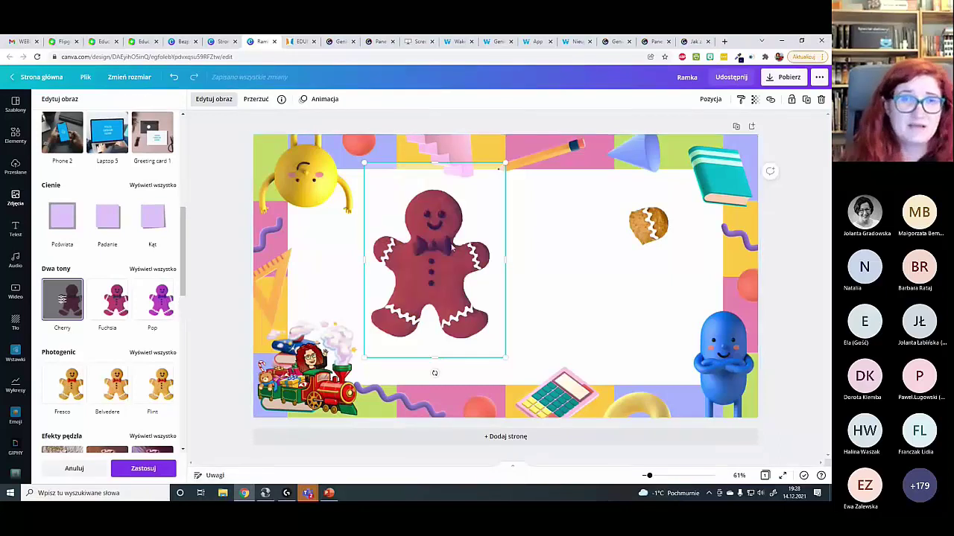
left_click(63, 301)
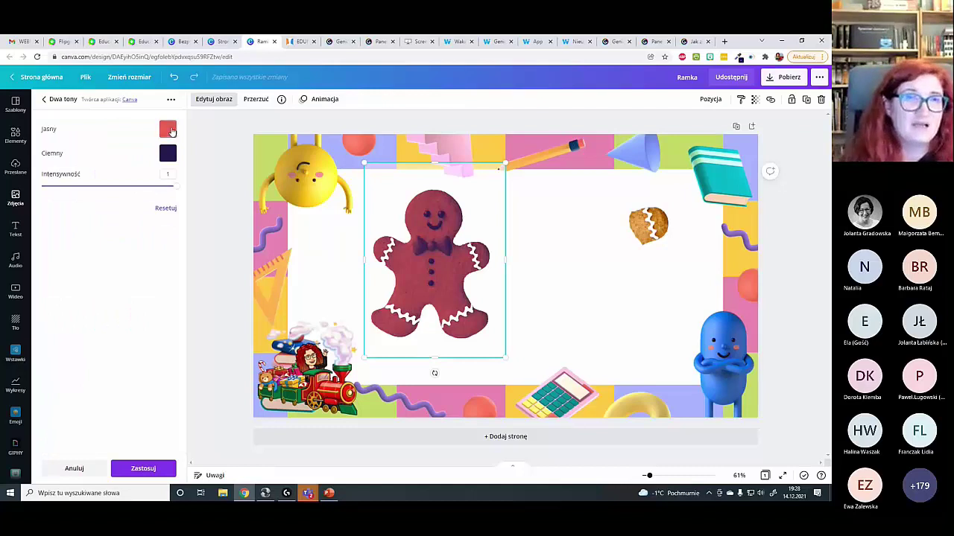
left_click(167, 131)
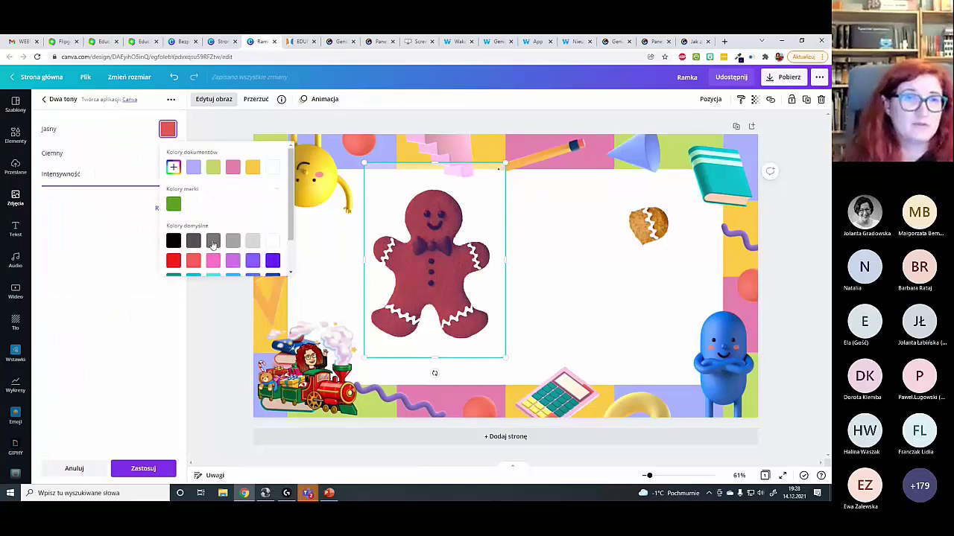
left_click(172, 241)
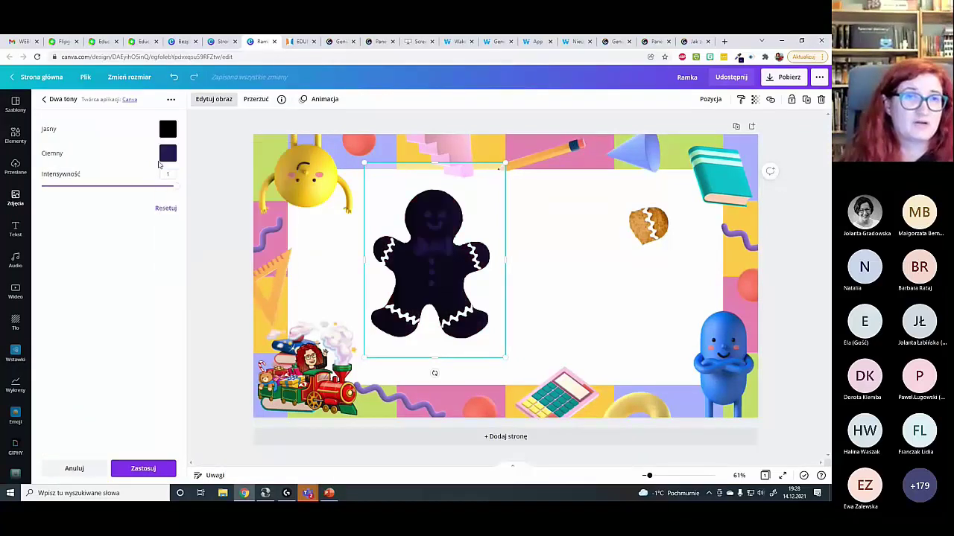
left_click(167, 153)
left_click(172, 264)
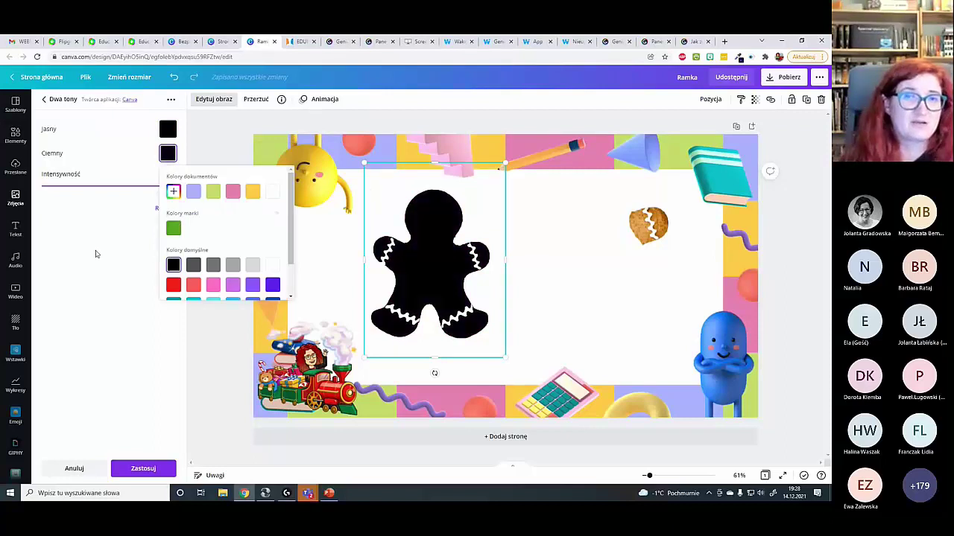
left_click(96, 253)
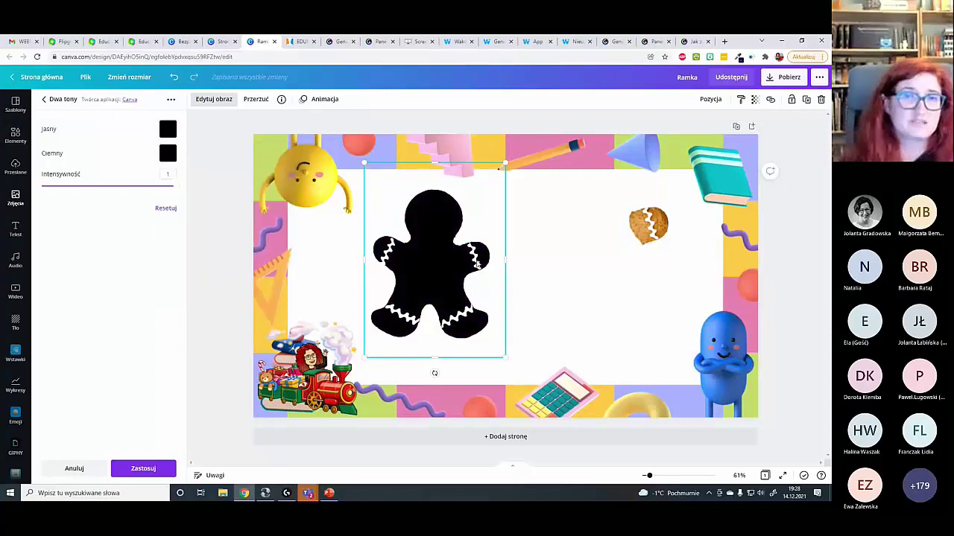
left_click(437, 253)
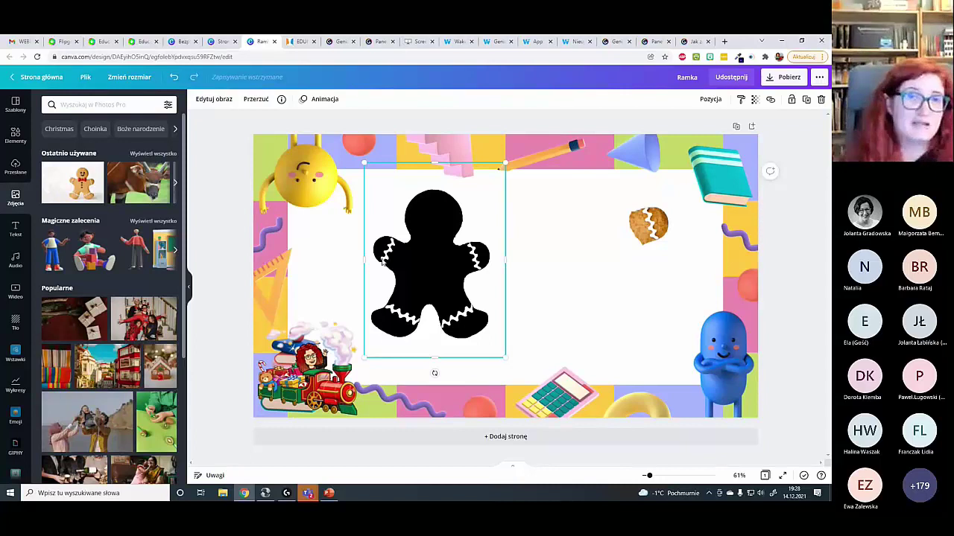
left_click(424, 272)
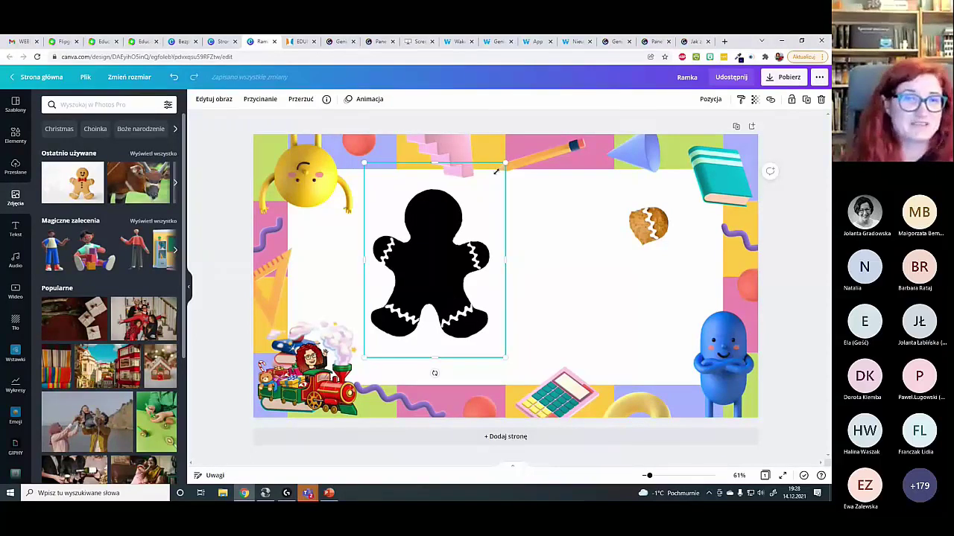
- Shrink the black gingerbread silhouette and place it directly beneath the cookie hand
left_click_drag(496, 171, 451, 239)
left_click_drag(437, 319, 658, 310)
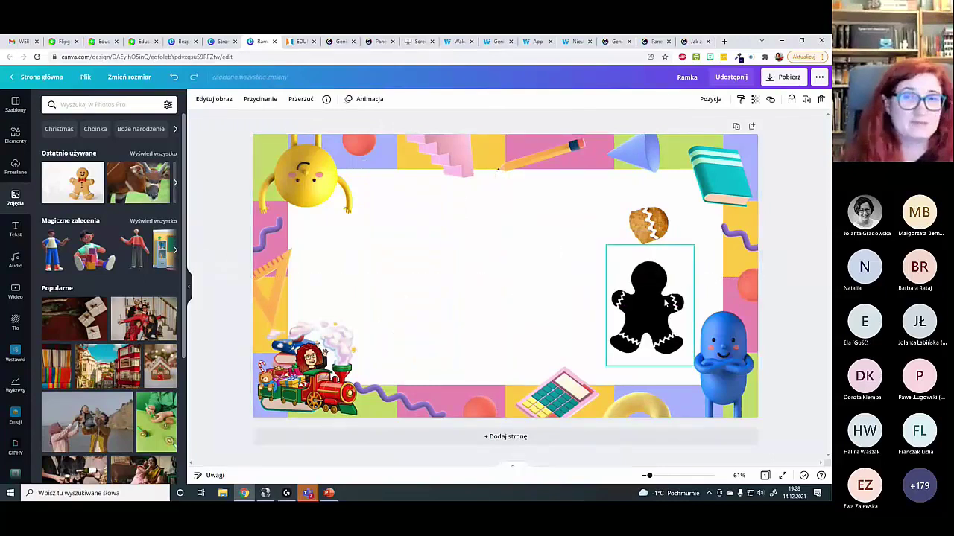
left_click(689, 233)
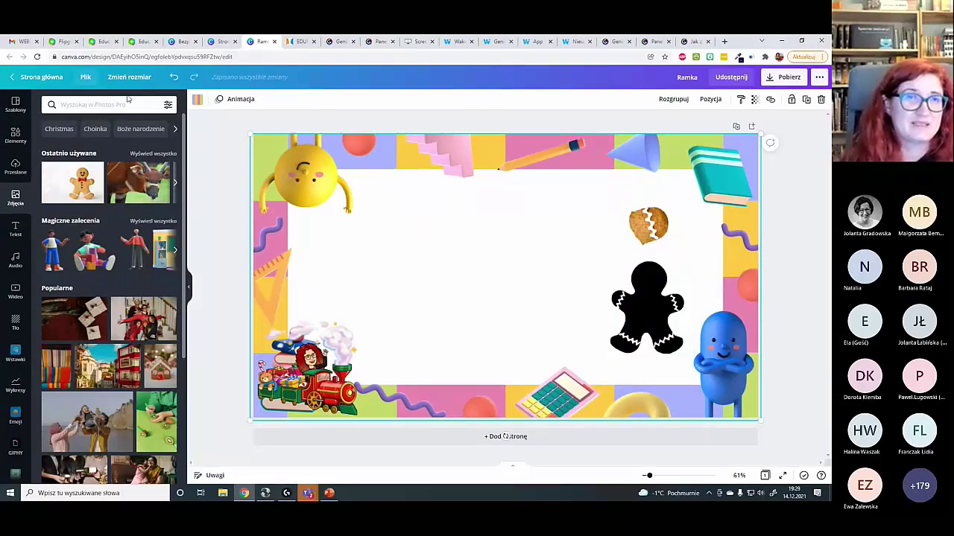
- Undo the silhouette's move, its resizing and the two-tone effect on the gingerbread man
left_click(172, 78)
left_click(173, 79)
left_click(173, 78)
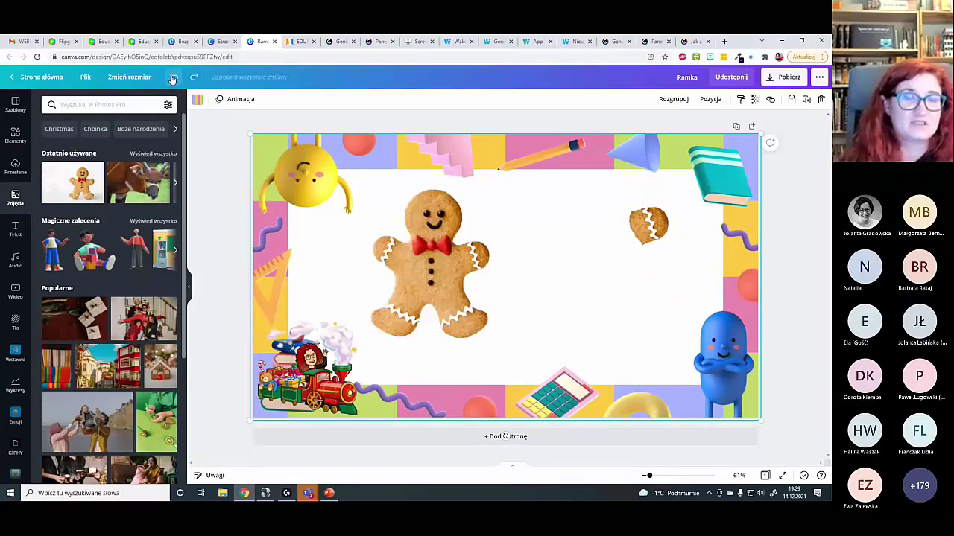
- Nudge the gingerbread man slightly down and right, and add a Poświata shadow to it with Rozmiar 17
left_click(432, 226)
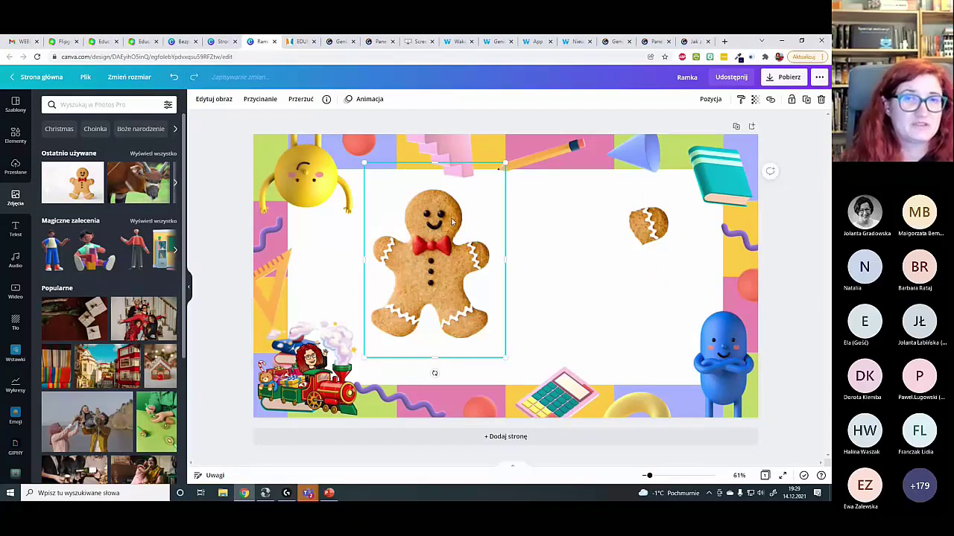
left_click_drag(450, 218, 459, 224)
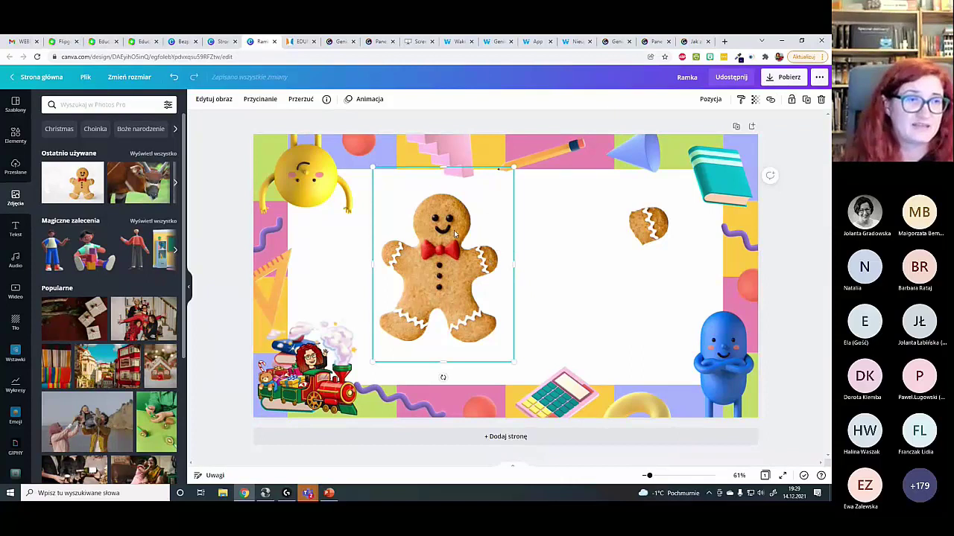
left_click(224, 104)
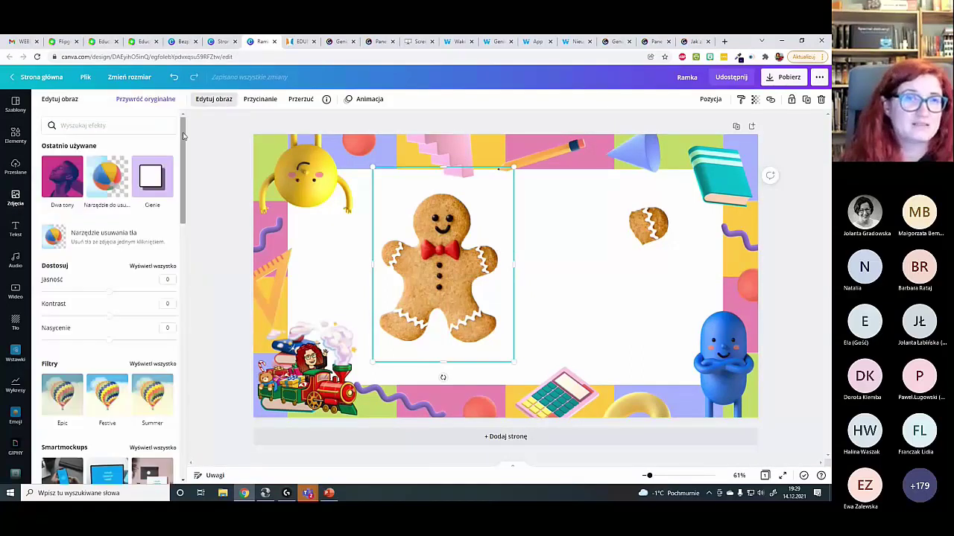
scroll(112, 283, "down", 5)
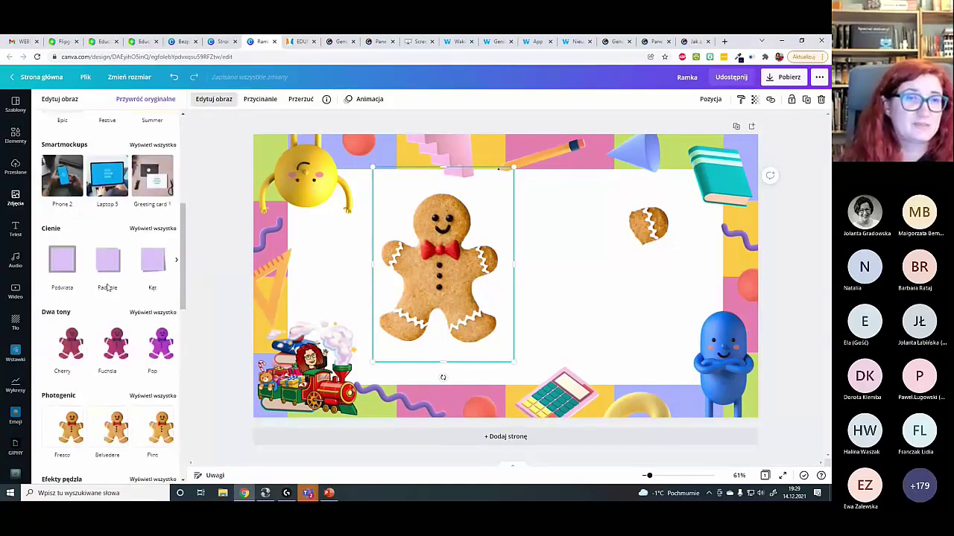
left_click(56, 260)
left_click(64, 263)
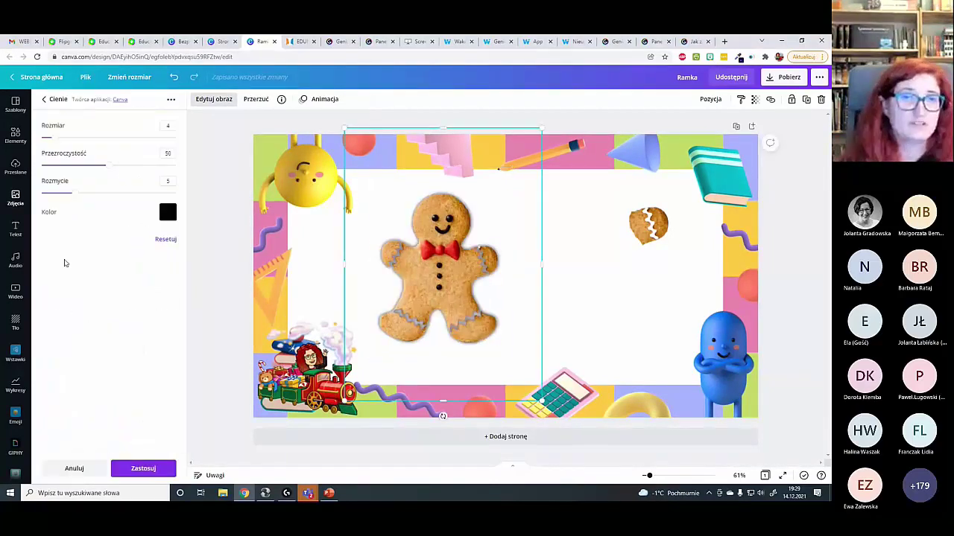
left_click_drag(51, 138, 98, 137)
- Try yellow and light blue as the gingerbread man's glow colour, and set it to red
left_click(167, 214)
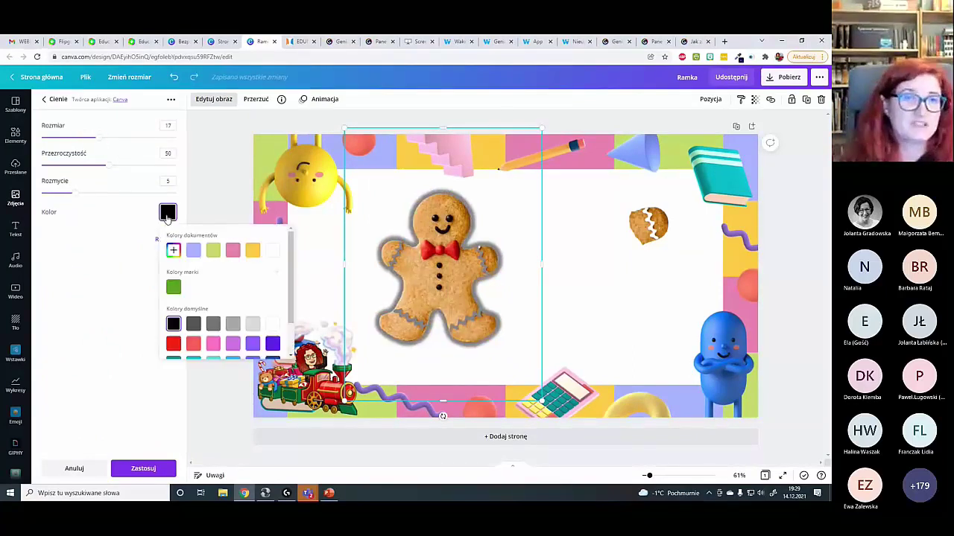
scroll(230, 309, "down", 1)
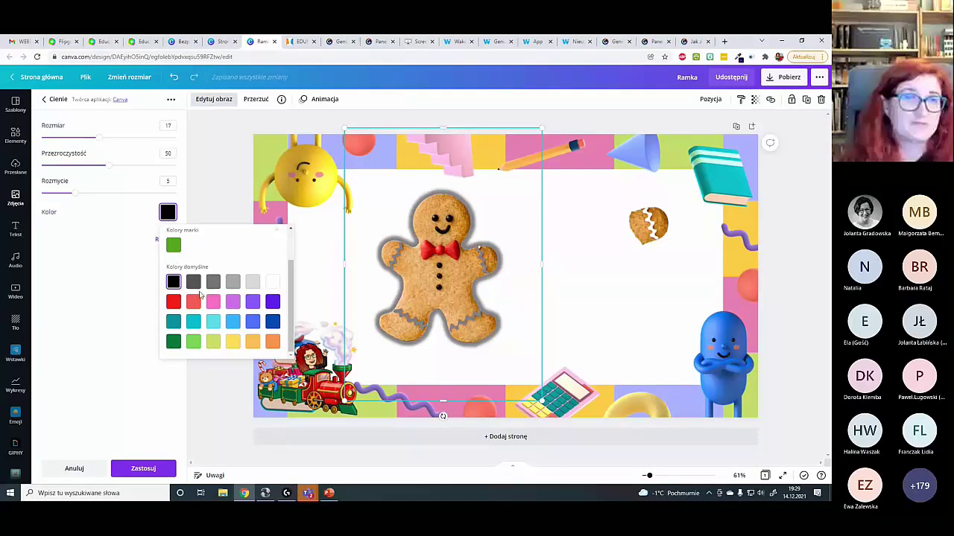
left_click(232, 341)
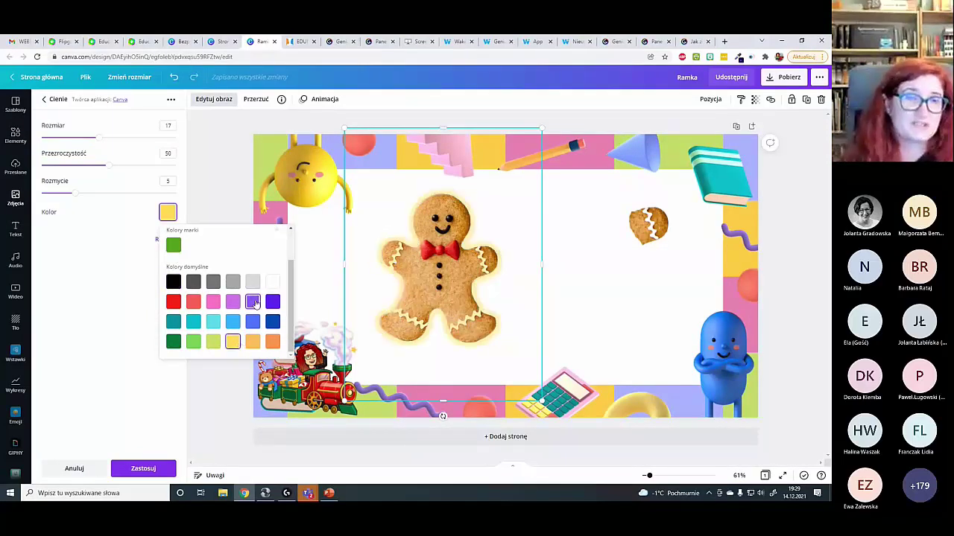
left_click(233, 324)
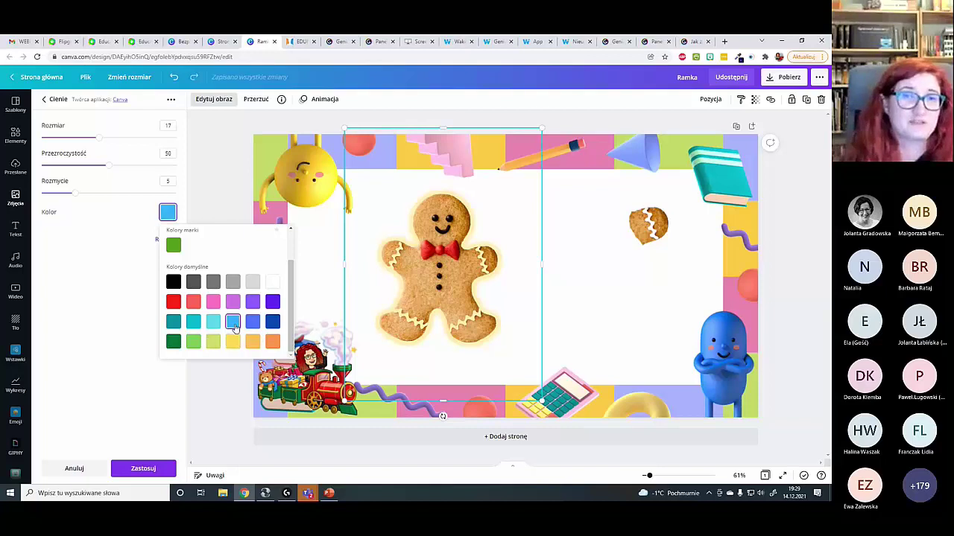
left_click(172, 302)
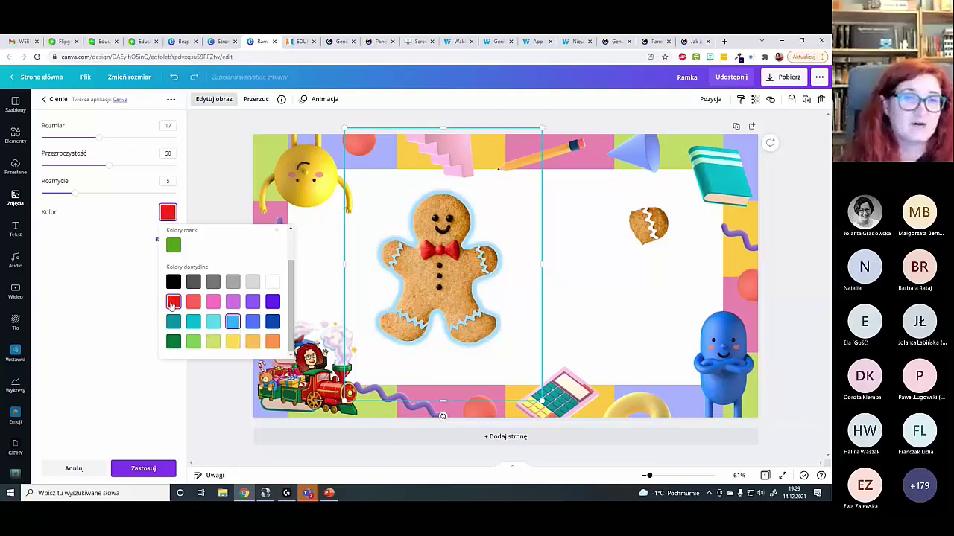
- Set the red glow's Przezroczystość to 63 and Rozmycie to 0, and finish editing the picture
mouse_move(109, 166)
left_mouse_down()
mouse_move(166, 164)
mouse_move(126, 165)
left_mouse_up()
left_click_drag(76, 197, 31, 212)
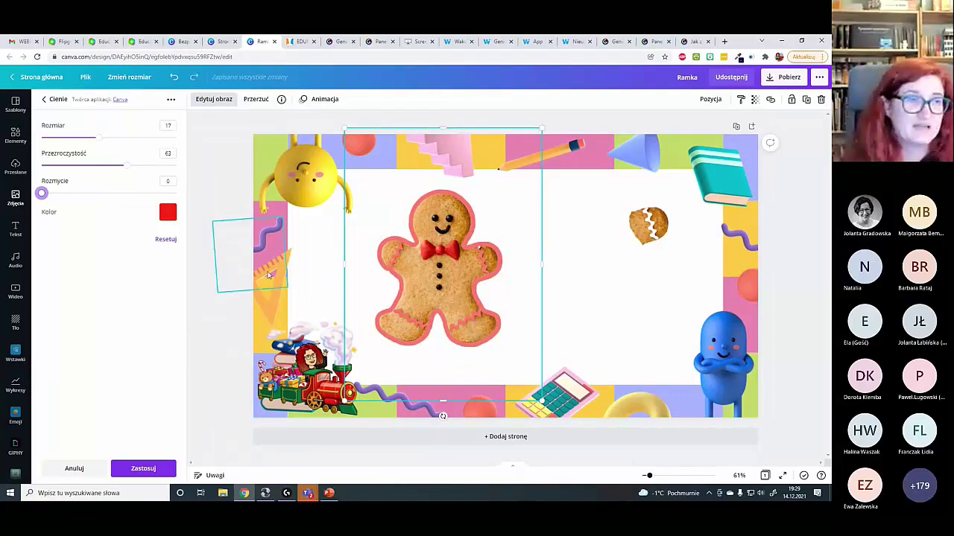
left_click(626, 203)
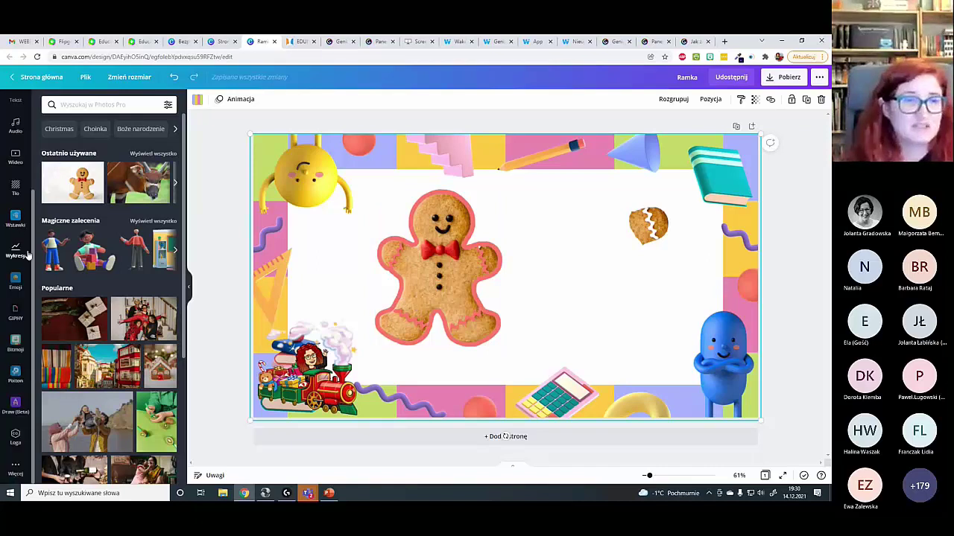
- Open the Draw (Beta) app from the list of integrations and choose the Marker brush
scroll(18, 320, "down", 2)
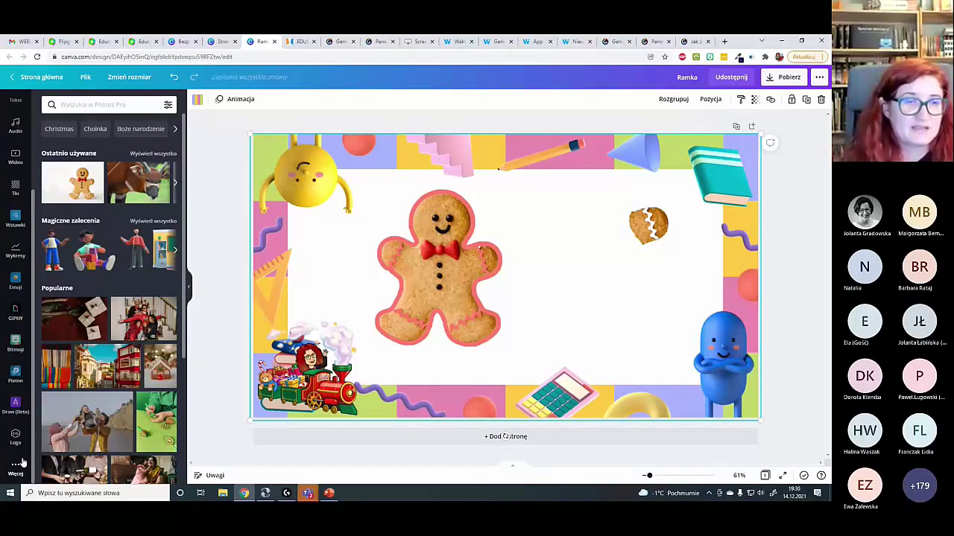
left_click(16, 469)
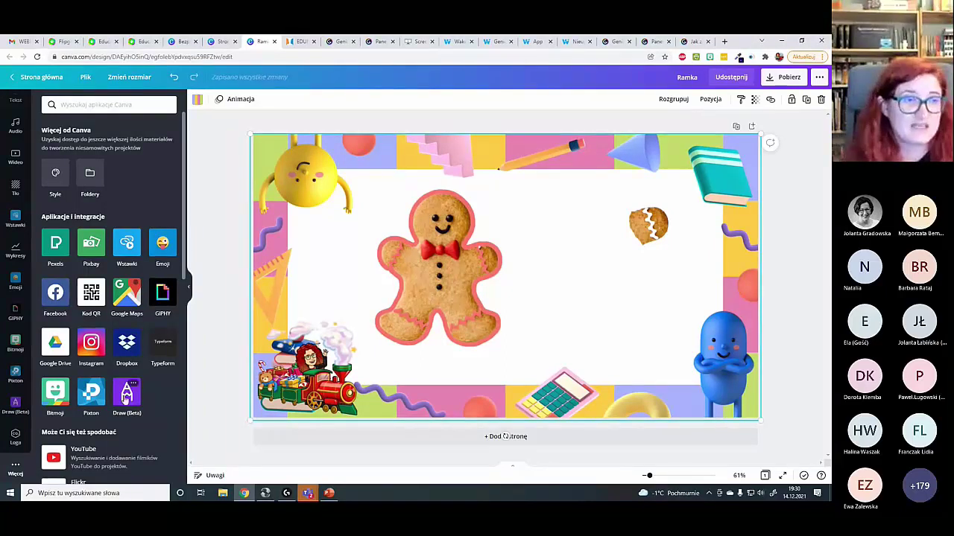
left_click(128, 396)
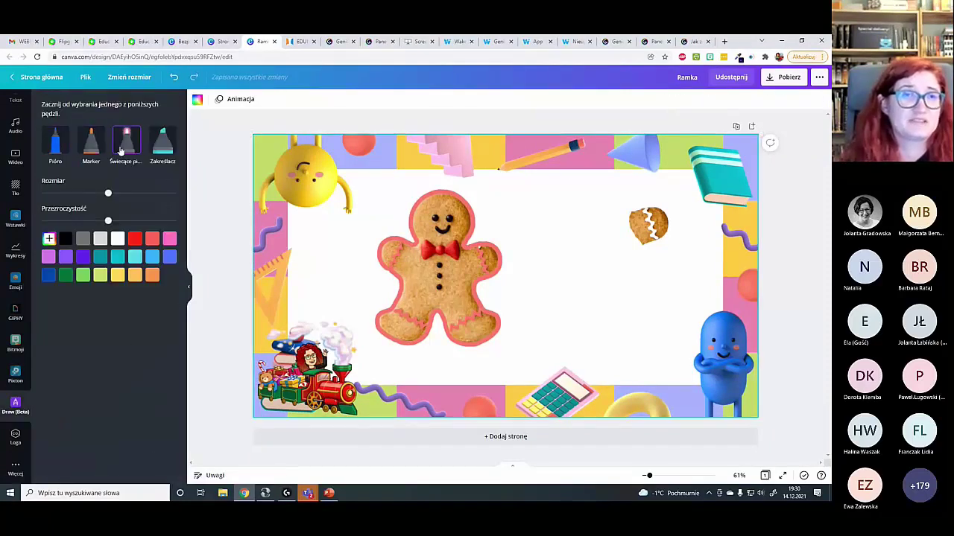
left_click(92, 149)
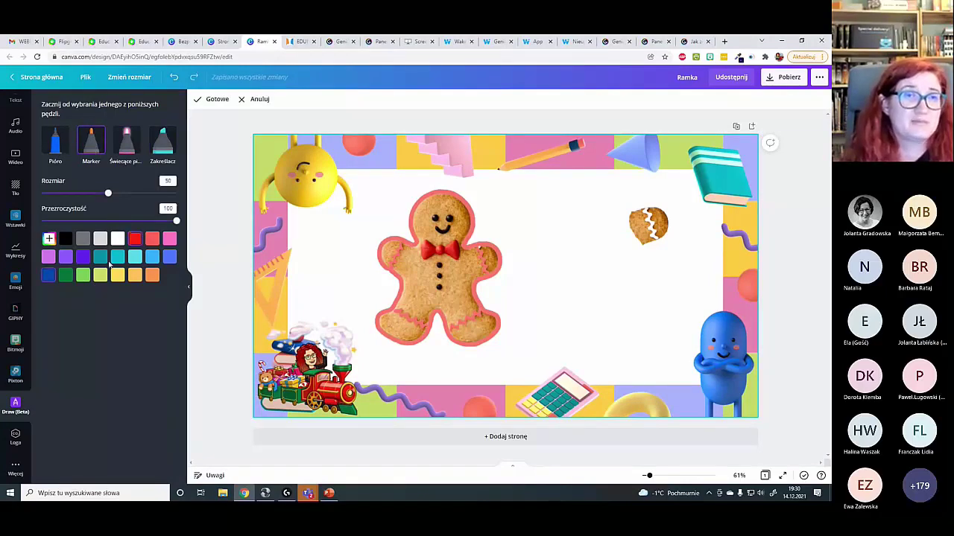
- Draw a light turquoise branched stick at the gingerbread man's raised hand with the Marker and finish the drawing
left_click(134, 254)
mouse_move(485, 265)
left_mouse_down()
mouse_move(546, 228)
mouse_move(529, 234)
mouse_move(554, 207)
mouse_move(550, 223)
mouse_move(576, 217)
mouse_move(547, 230)
mouse_move(576, 237)
mouse_move(537, 231)
mouse_move(571, 253)
left_mouse_up()
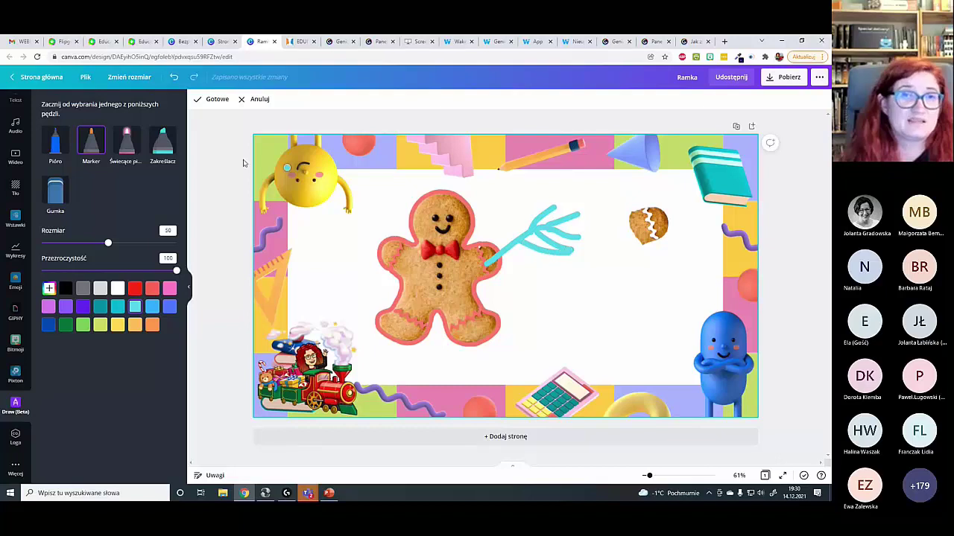
left_click(217, 100)
mouse_move(530, 279)
left_mouse_down()
mouse_move(537, 246)
mouse_move(539, 266)
mouse_move(557, 234)
mouse_move(553, 220)
mouse_move(609, 299)
mouse_move(550, 239)
left_mouse_up()
mouse_move(584, 267)
left_mouse_down()
mouse_move(568, 260)
mouse_move(578, 266)
mouse_move(535, 272)
left_mouse_up()
left_click(526, 239)
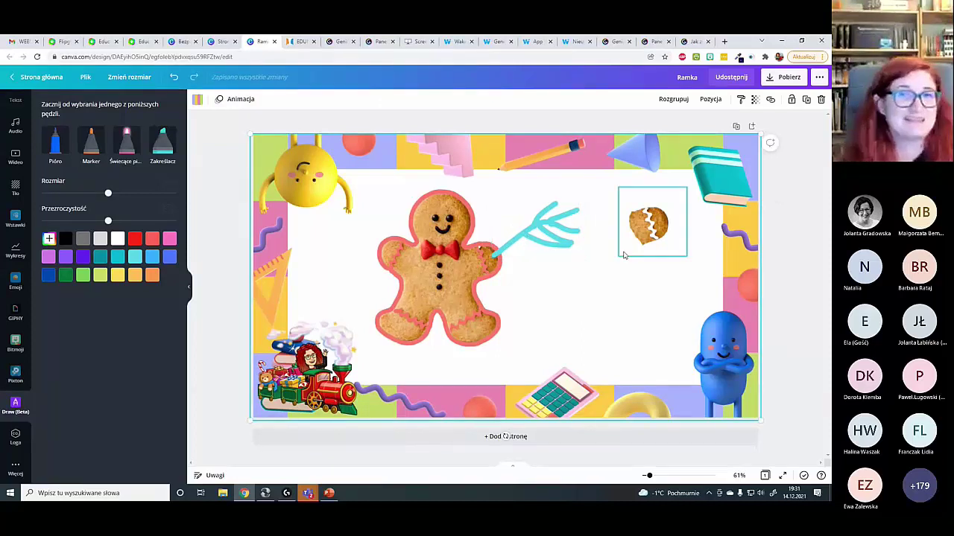
- Delete all illustrations and the colourful block frame so the page is blank
left_click_drag(790, 133, 240, 425)
key("Delete")
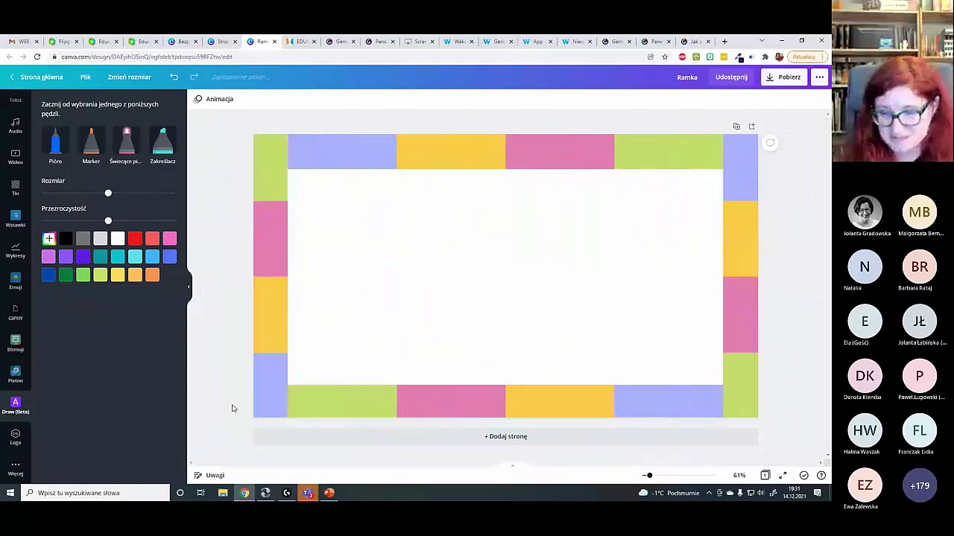
left_click_drag(789, 147, 270, 422)
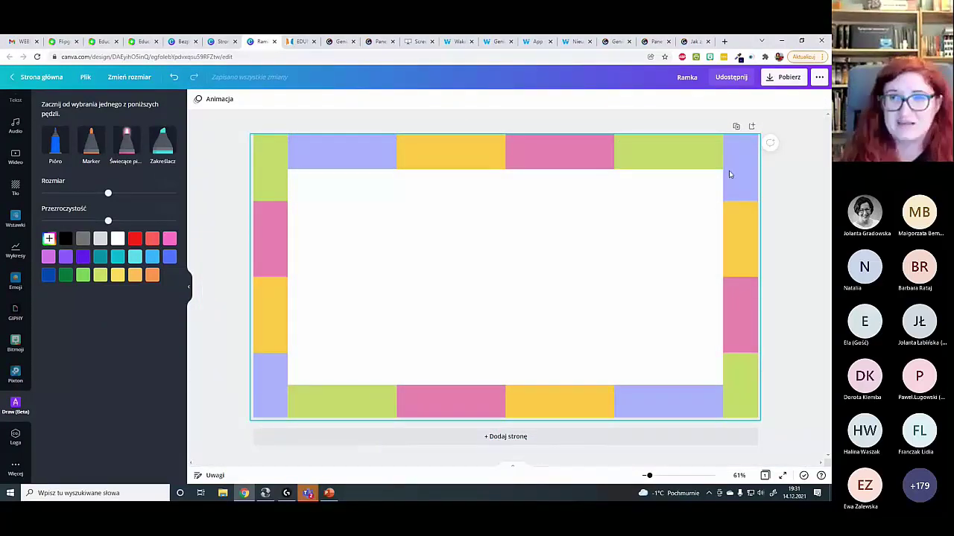
left_click(673, 152)
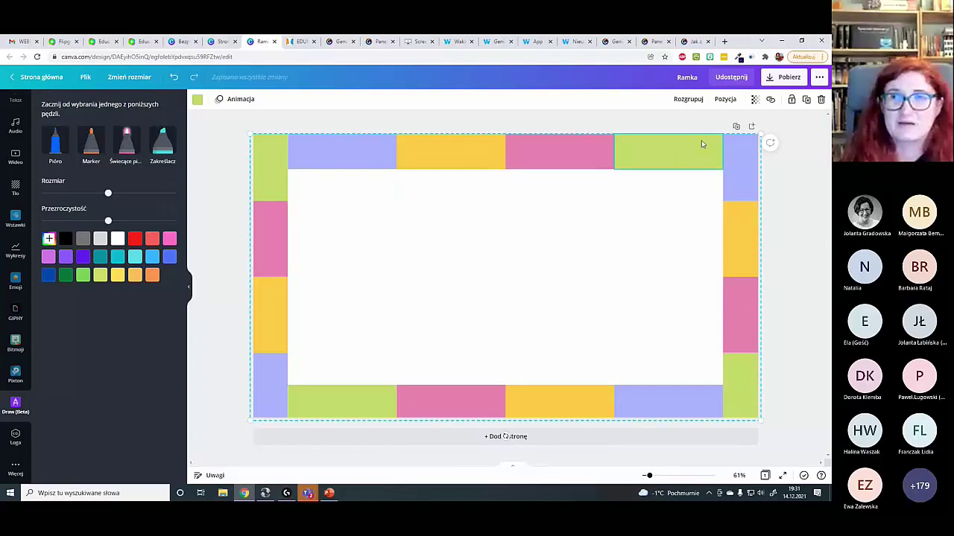
left_click_drag(715, 151, 662, 178)
key("Delete")
left_click(821, 99)
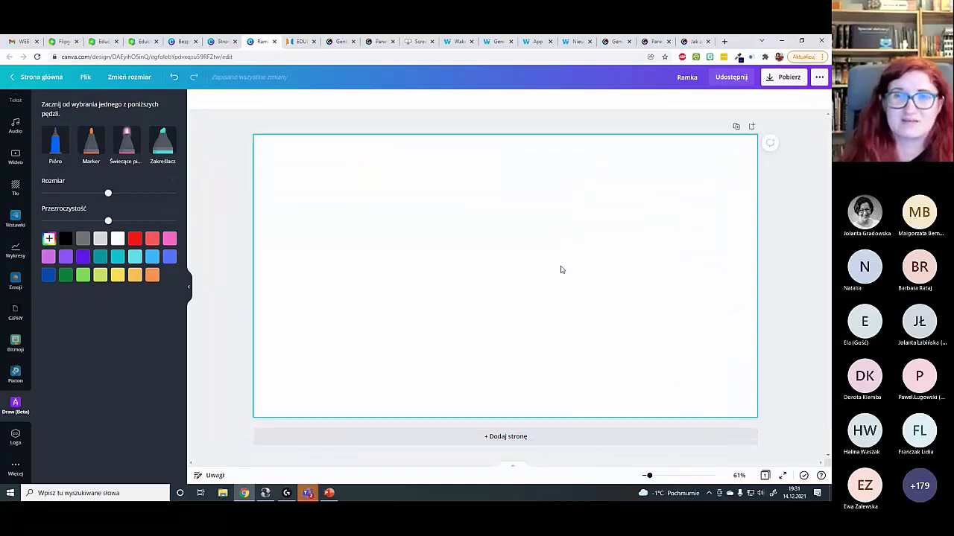
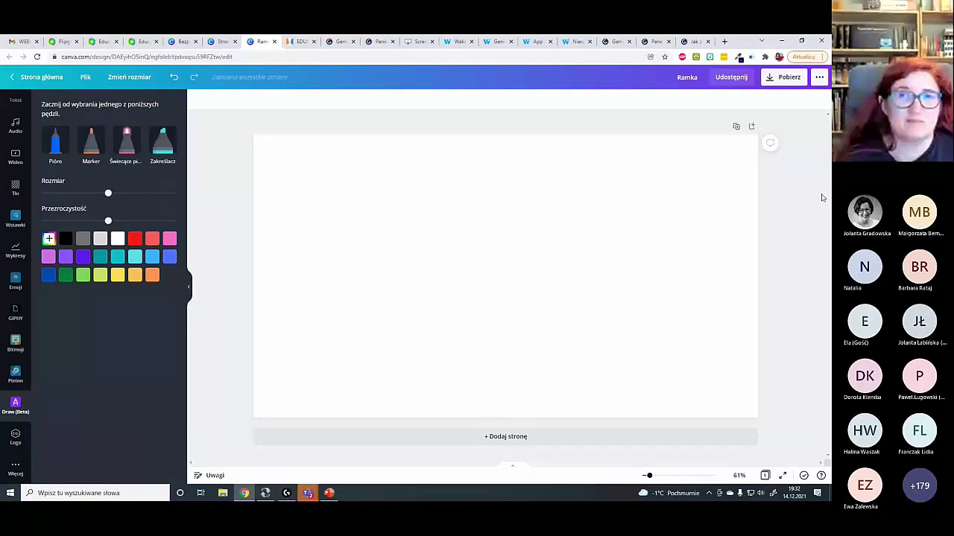
- Switch to the Genially dashboard and search the creations for "lupa"
left_click(656, 41)
key("Escape")
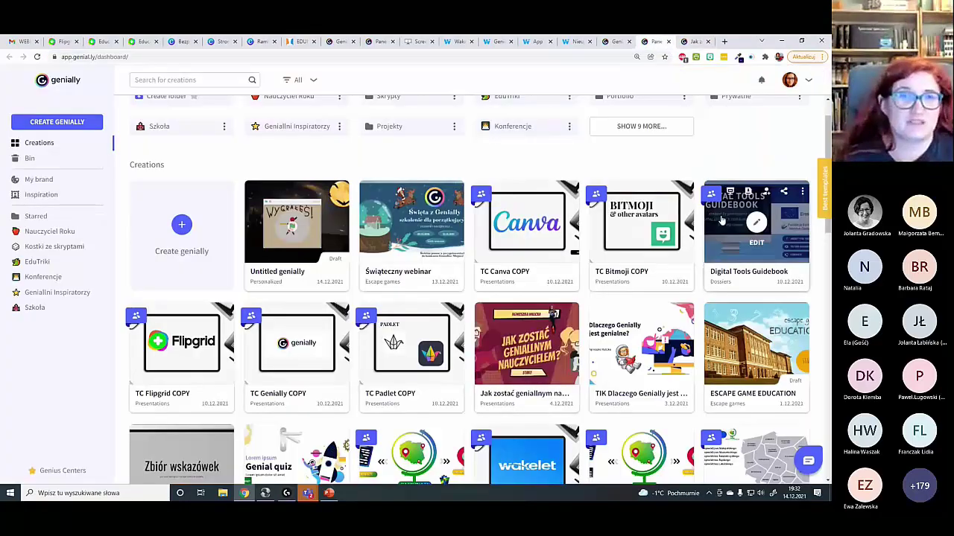
scroll(721, 221, "up", 1)
left_click(221, 80)
type("lupa")
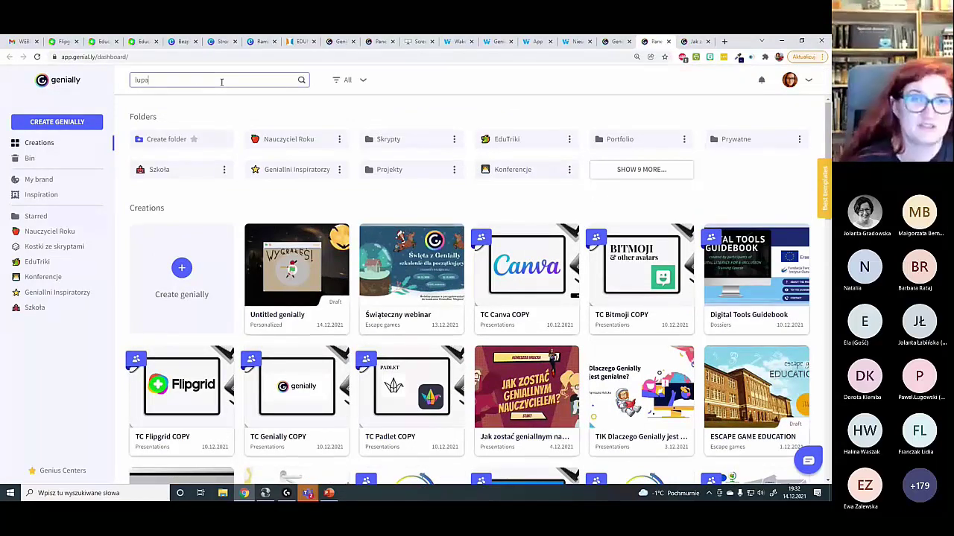
left_click(301, 80)
left_click(302, 81)
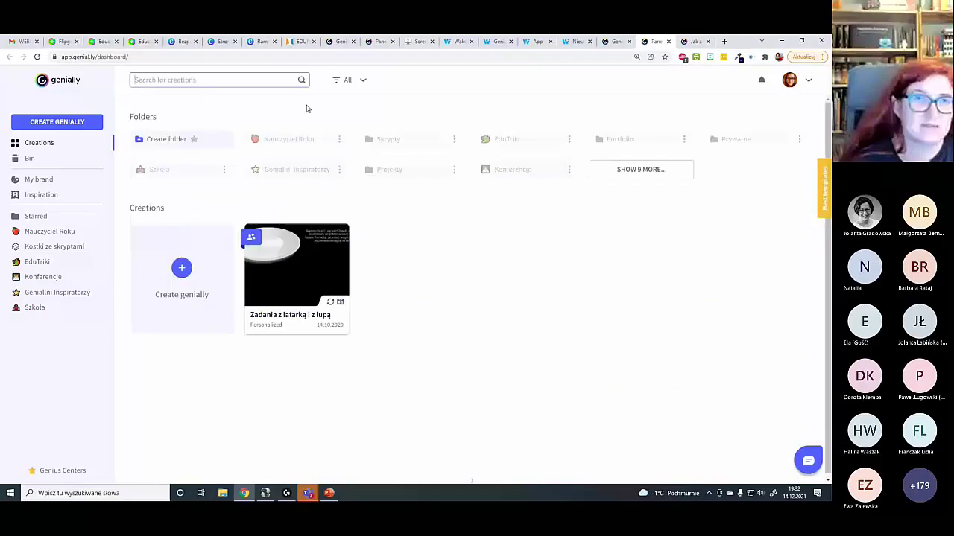
- Browse the list of Genially creations and open the untitled one with a blue page and a white circle
scroll(581, 260, "down", 9)
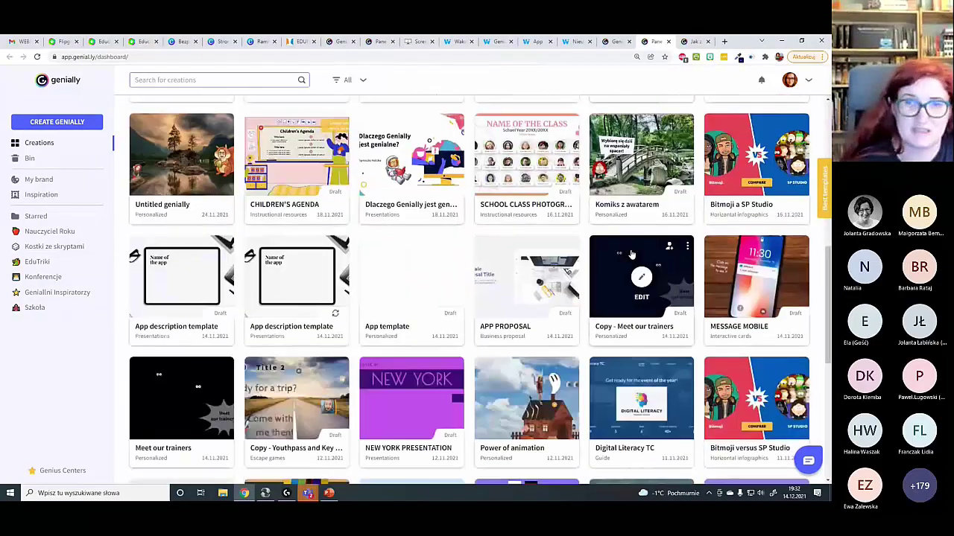
scroll(514, 260, "down", 6)
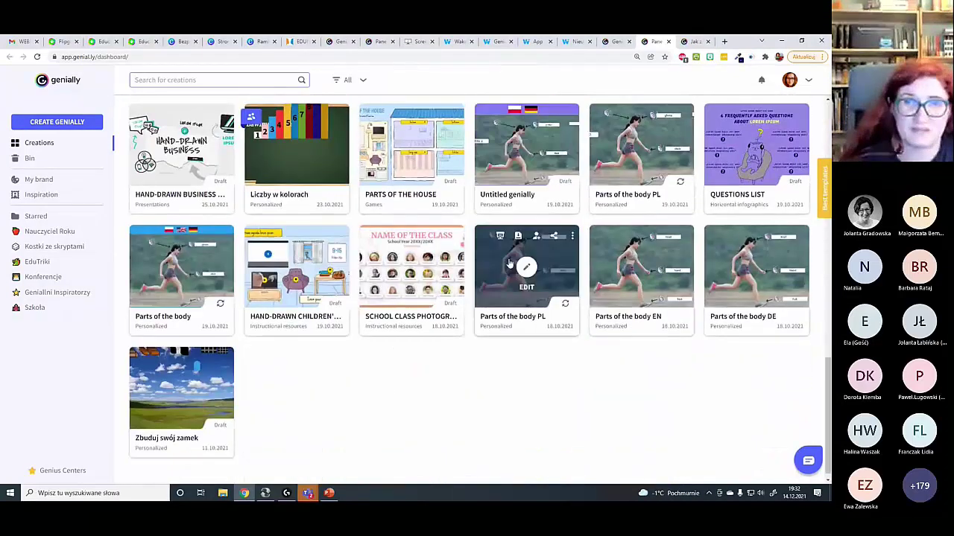
scroll(513, 260, "down", 10)
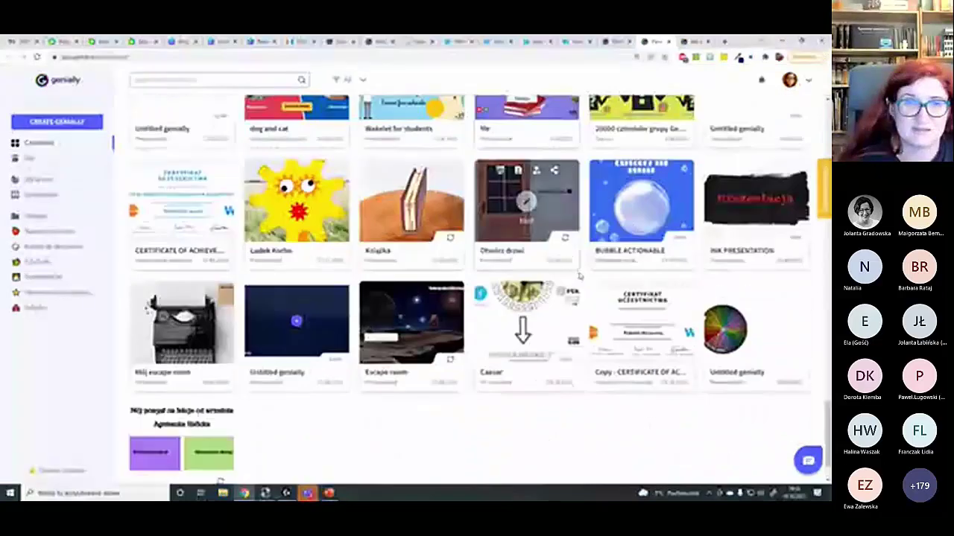
scroll(572, 283, "down", 8)
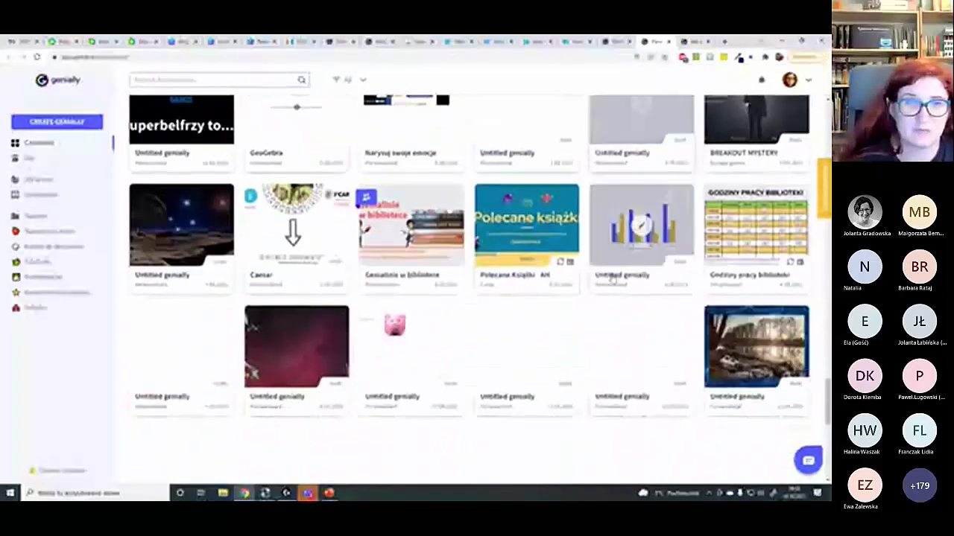
scroll(612, 278, "down", 3)
scroll(613, 278, "up", 4)
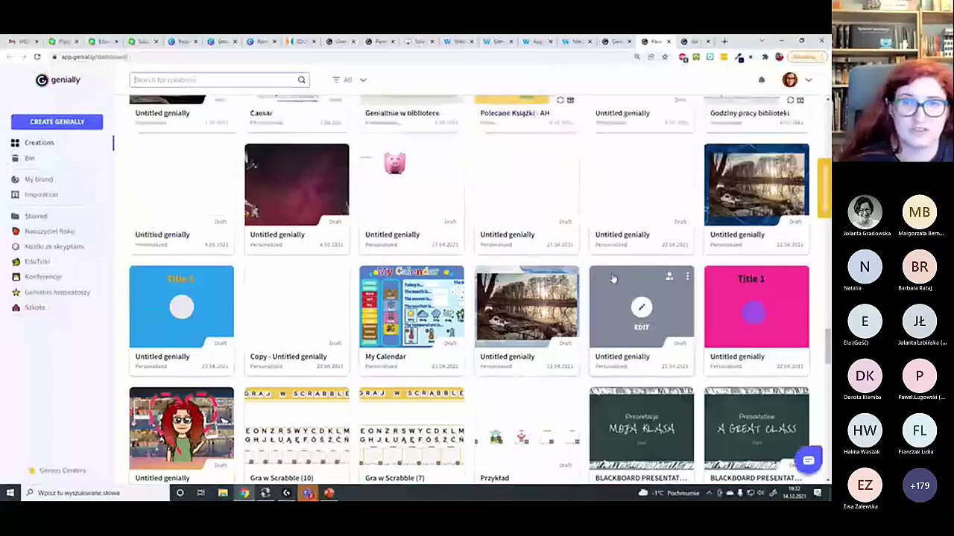
scroll(613, 277, "down", 1)
left_click(183, 291)
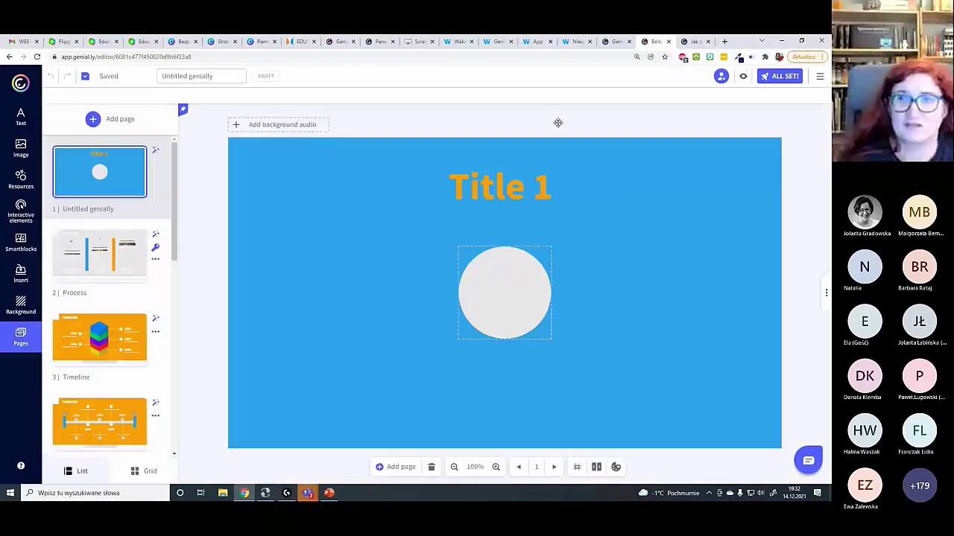
- Leave the opened creation and bring back the Genially dashboard
left_click(667, 41)
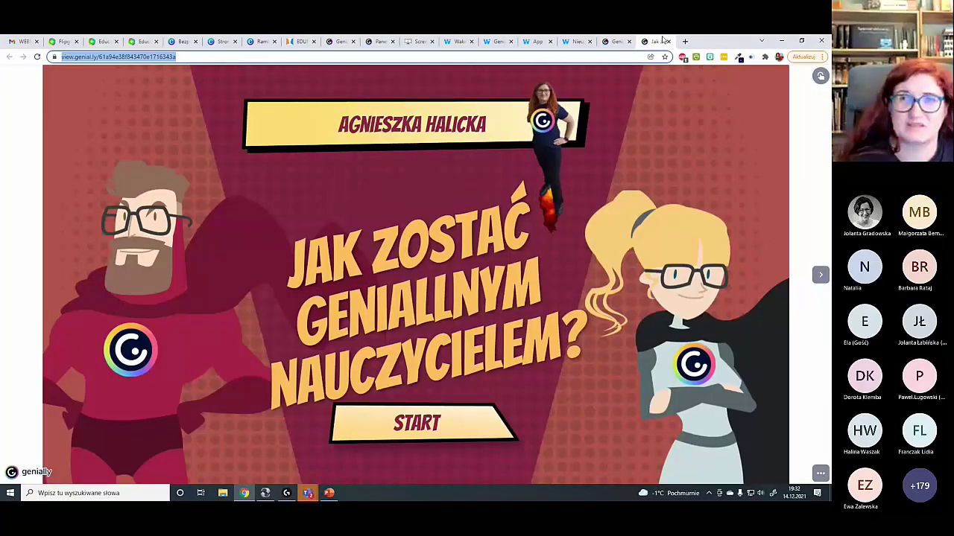
key("ctrl+shift+t")
left_click(648, 80)
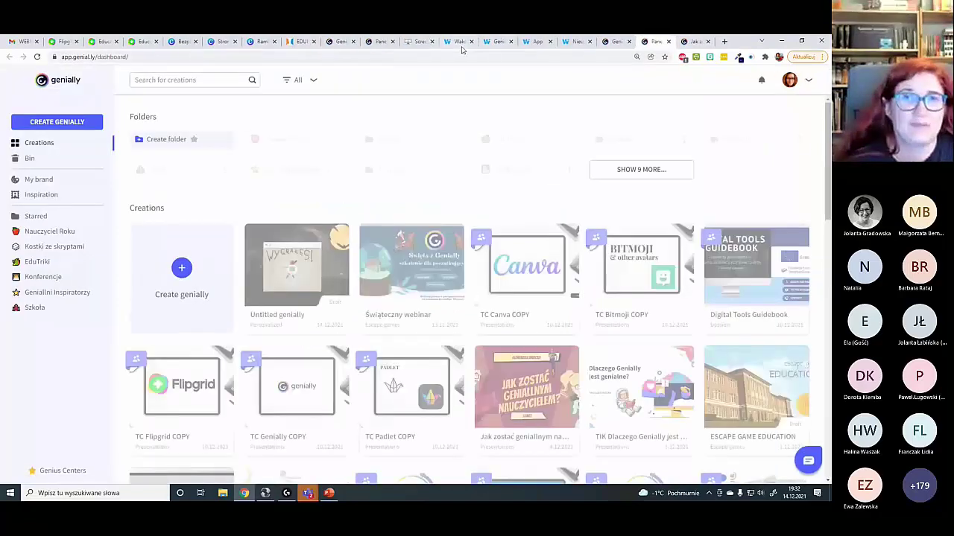
- Switch back to the blank Canva design and cover the whole page with black Marker strokes at size 100
left_click(257, 40)
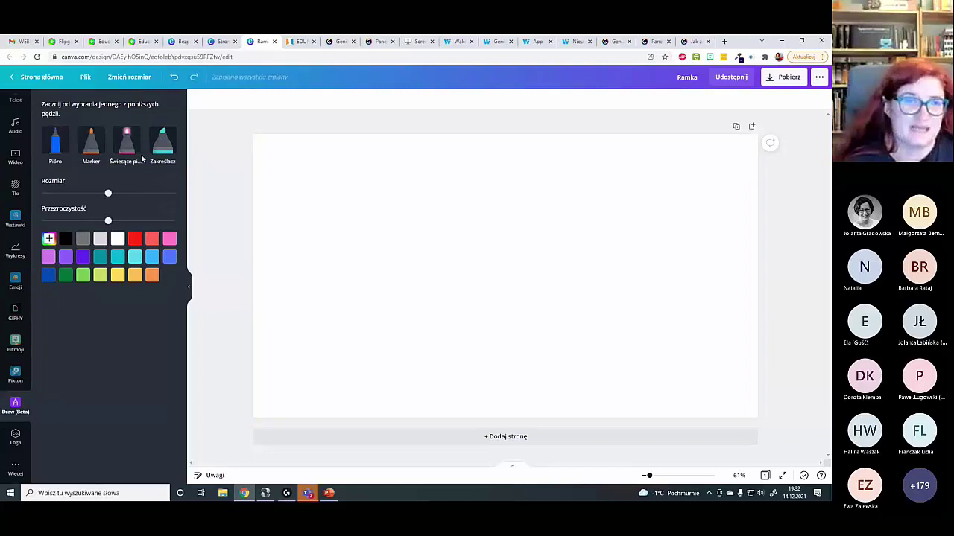
left_click(88, 149)
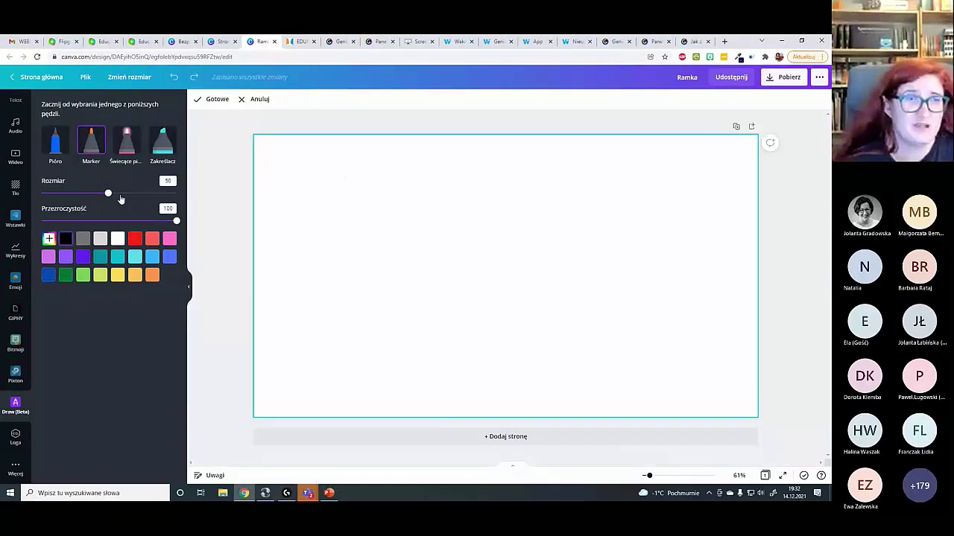
left_click_drag(108, 193, 177, 194)
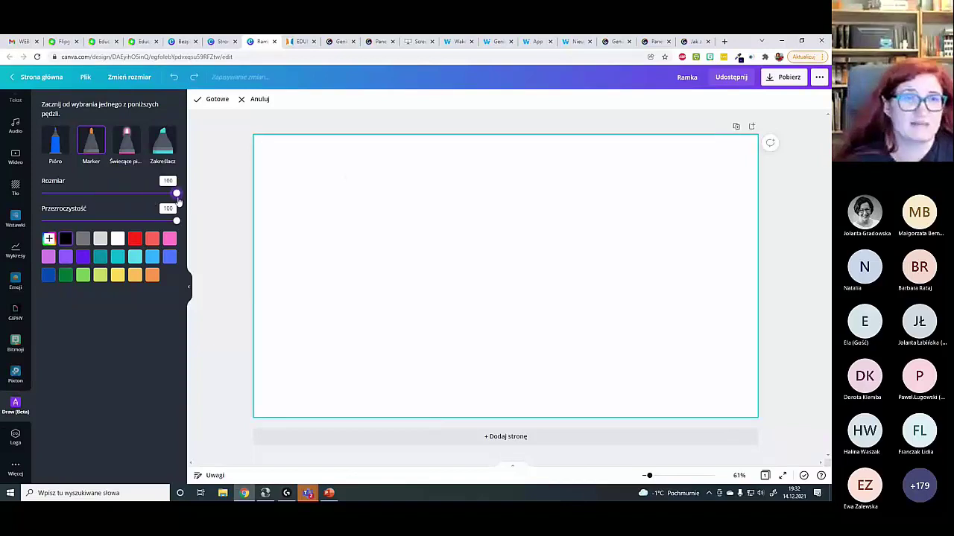
mouse_move(281, 153)
left_mouse_down()
mouse_move(251, 164)
mouse_move(606, 157)
mouse_move(765, 175)
mouse_move(811, 139)
mouse_move(778, 215)
mouse_move(636, 195)
mouse_move(492, 218)
mouse_move(275, 194)
mouse_move(241, 216)
mouse_move(356, 262)
mouse_move(206, 311)
mouse_move(213, 336)
mouse_move(278, 351)
mouse_move(268, 329)
mouse_move(358, 339)
mouse_move(383, 412)
mouse_move(454, 400)
mouse_move(383, 363)
mouse_move(474, 361)
mouse_move(402, 353)
mouse_move(427, 293)
mouse_move(416, 254)
mouse_move(643, 283)
mouse_move(662, 231)
mouse_move(728, 266)
mouse_move(757, 298)
mouse_move(734, 278)
mouse_move(730, 332)
mouse_move(529, 348)
mouse_move(592, 400)
mouse_move(575, 414)
mouse_move(684, 403)
mouse_move(758, 383)
mouse_move(662, 390)
mouse_move(708, 374)
mouse_move(687, 378)
mouse_move(744, 414)
mouse_move(707, 405)
left_mouse_up()
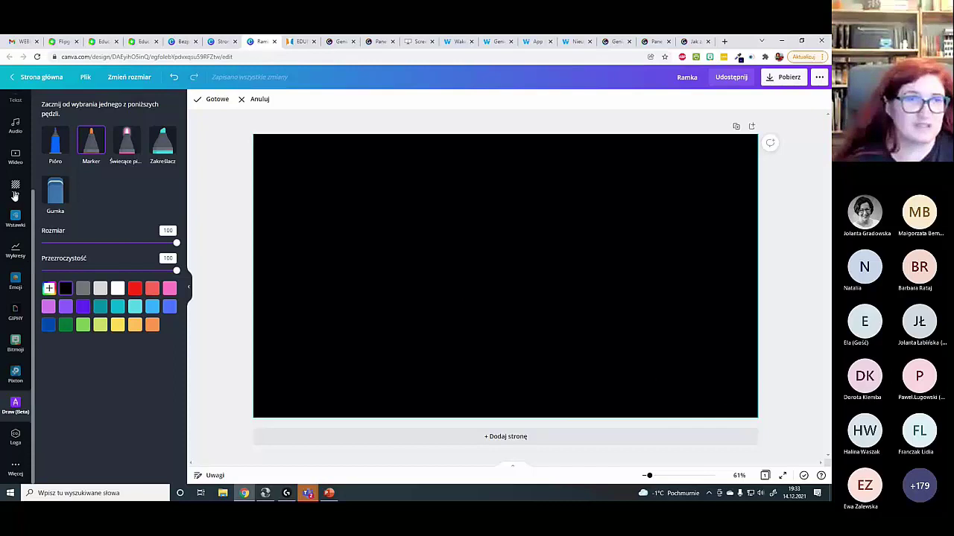
- Reopen the Draw (Beta) app and delete the black drawing from the page
scroll(28, 231, "up", 3)
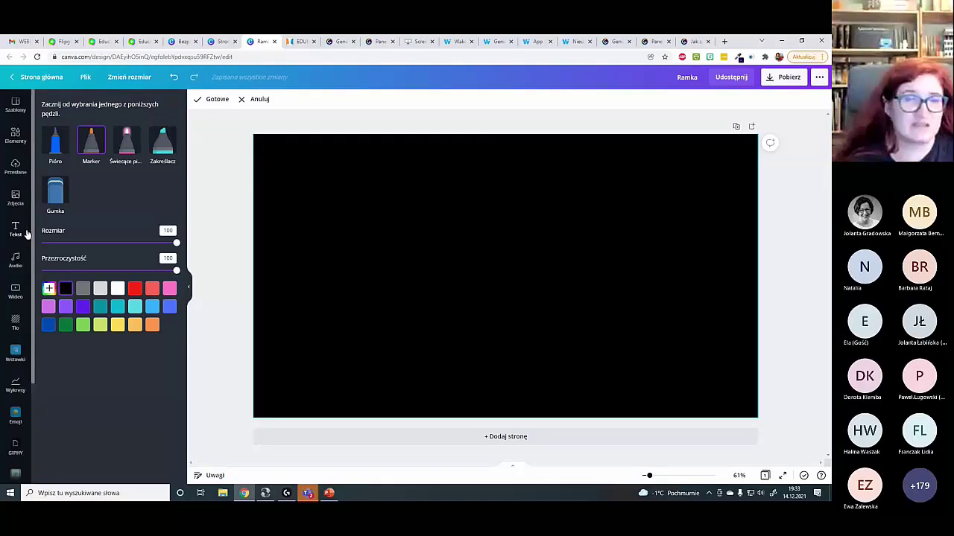
scroll(23, 246, "down", 3)
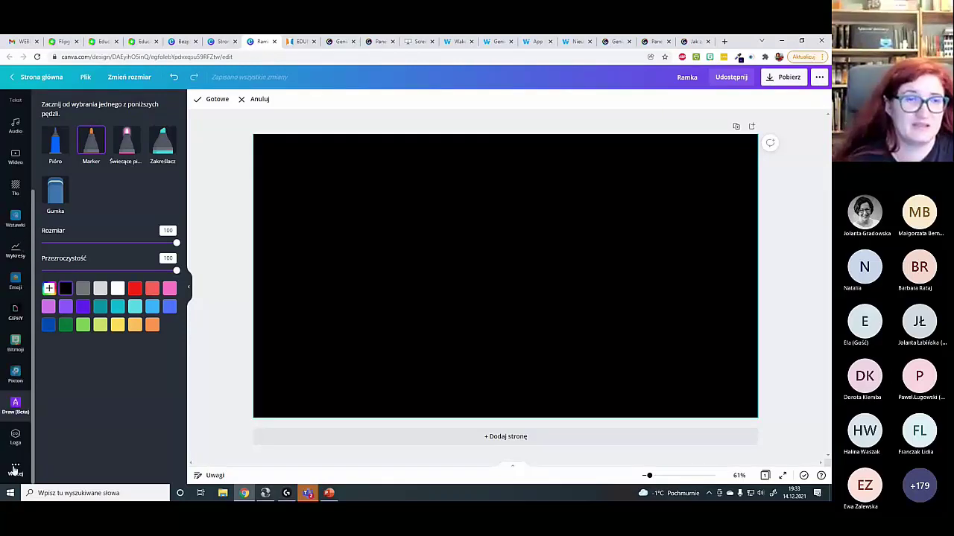
left_click(15, 468)
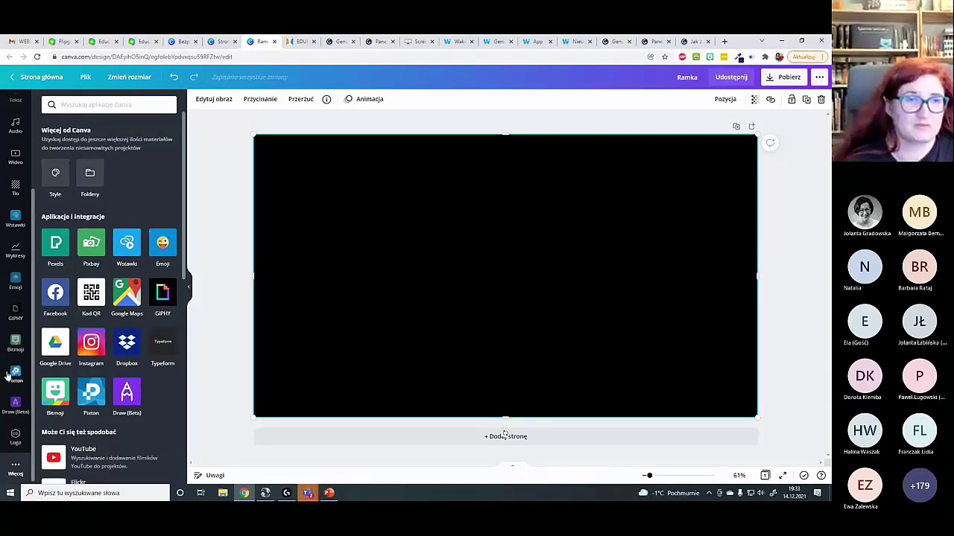
left_click(126, 394)
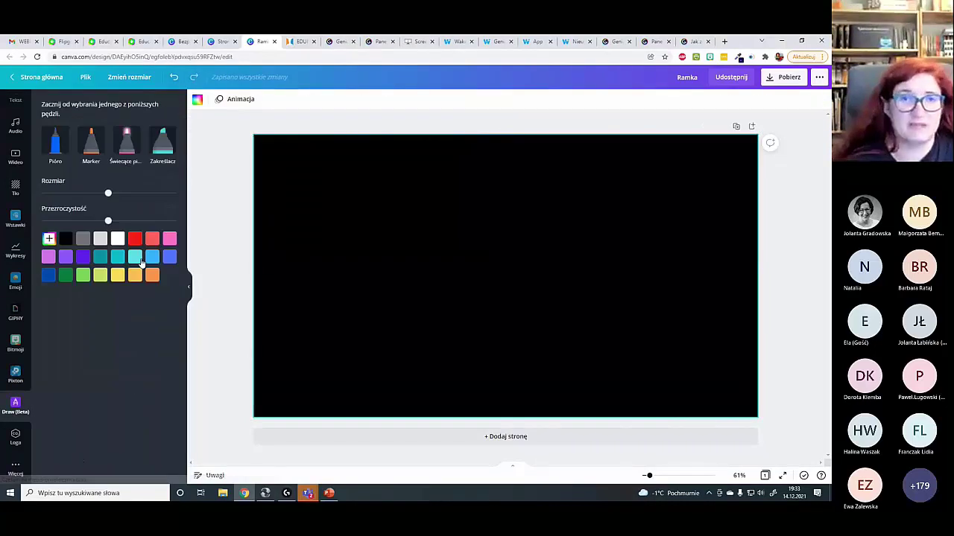
left_click_drag(496, 192, 485, 225)
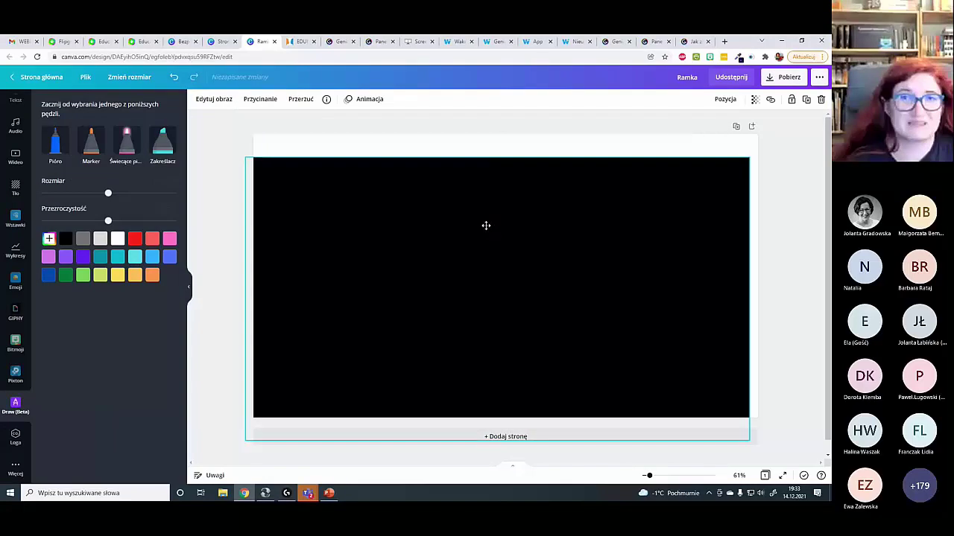
key("Delete")
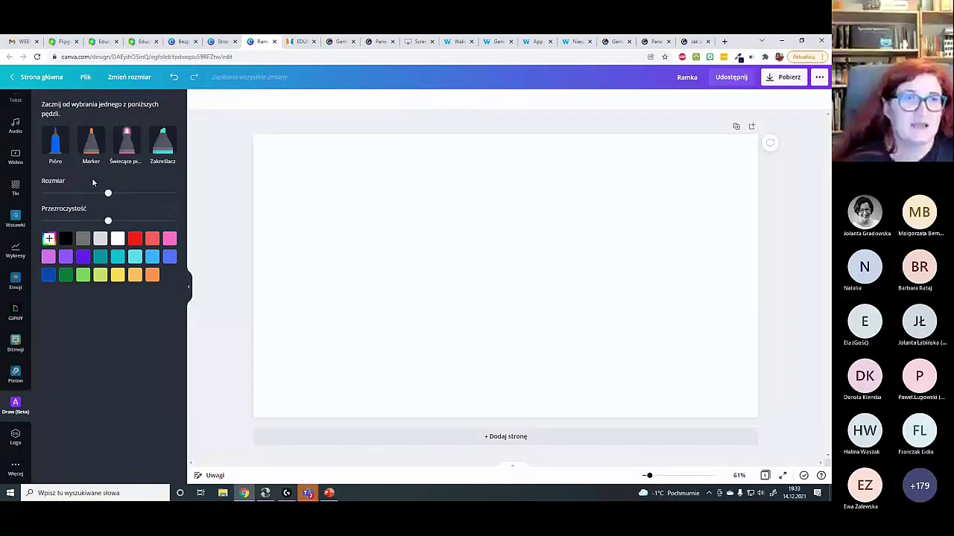
- Paint the whole blank page black with the Marker at size 100
left_click(91, 142)
left_click_drag(111, 195, 176, 196)
mouse_move(254, 160)
left_mouse_down()
mouse_move(386, 156)
mouse_move(747, 180)
mouse_move(474, 263)
mouse_move(546, 230)
mouse_move(339, 326)
mouse_move(400, 334)
mouse_move(485, 399)
mouse_move(538, 339)
mouse_move(389, 326)
mouse_move(637, 273)
mouse_move(250, 349)
mouse_move(216, 321)
mouse_move(315, 273)
mouse_move(242, 292)
mouse_move(265, 286)
mouse_move(282, 350)
mouse_move(345, 404)
mouse_move(464, 423)
mouse_move(200, 421)
mouse_move(659, 391)
mouse_move(625, 406)
mouse_move(733, 400)
mouse_move(729, 374)
mouse_move(544, 374)
mouse_move(658, 338)
mouse_move(767, 269)
mouse_move(805, 216)
mouse_move(769, 255)
mouse_move(750, 240)
mouse_move(784, 217)
mouse_move(761, 327)
mouse_move(706, 342)
mouse_move(740, 319)
left_mouse_up()
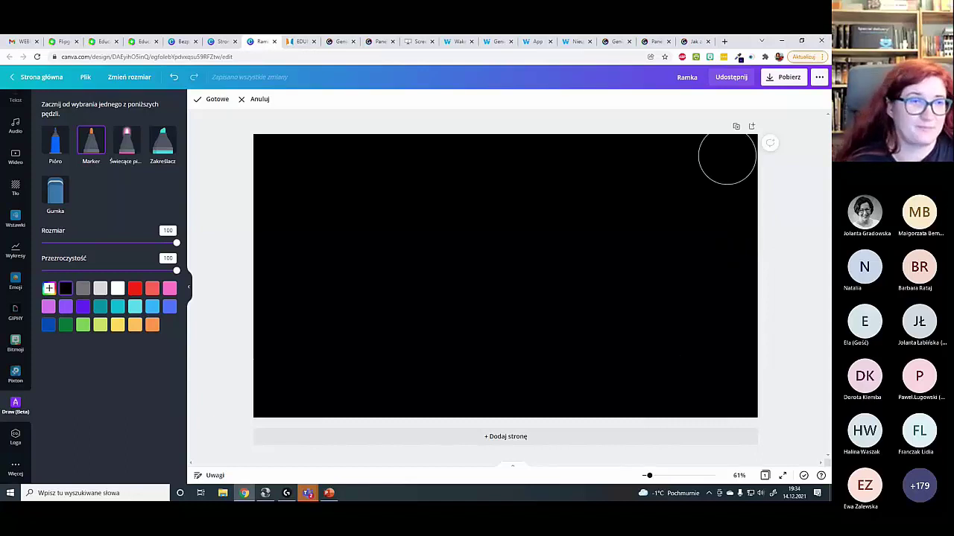
- Erase a round hole near the centre of the black drawing with the eraser at size 76
left_click(55, 196)
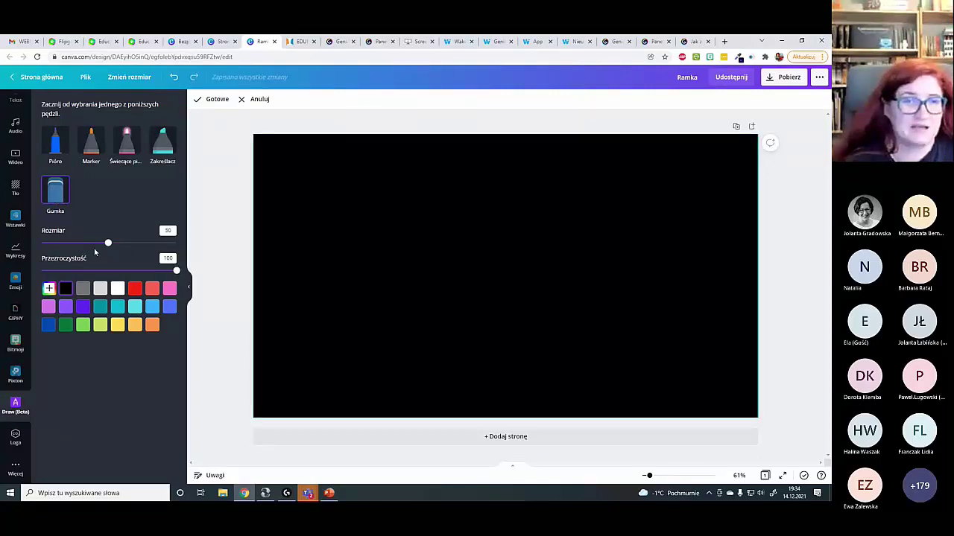
left_click_drag(108, 243, 176, 243)
mouse_move(175, 245)
left_mouse_down()
mouse_move(119, 243)
mouse_move(144, 243)
left_mouse_up()
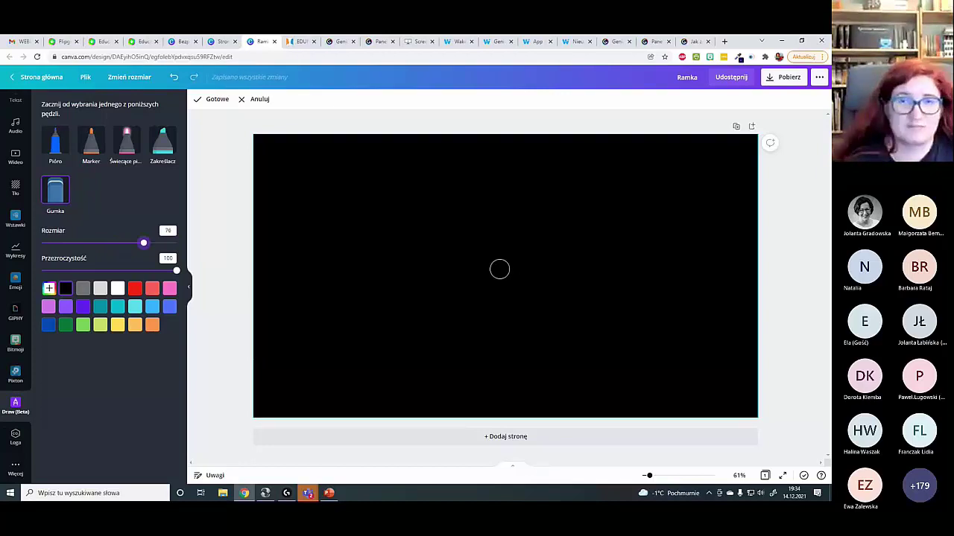
left_click(496, 270)
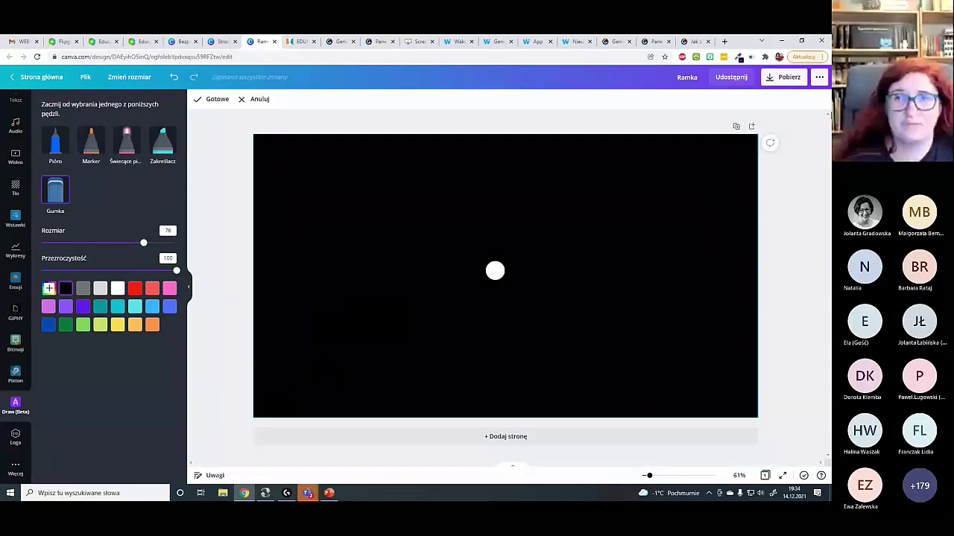
left_click(784, 78)
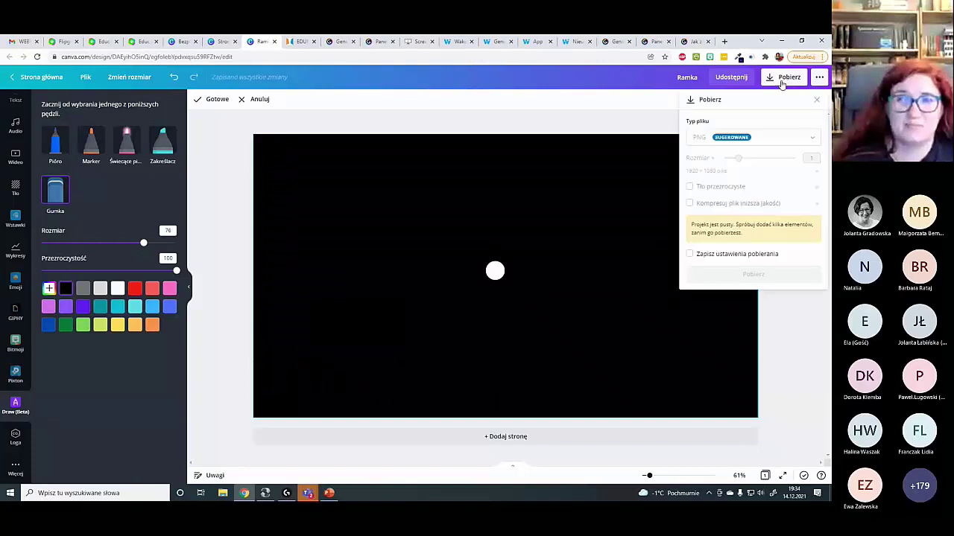
left_click(612, 104)
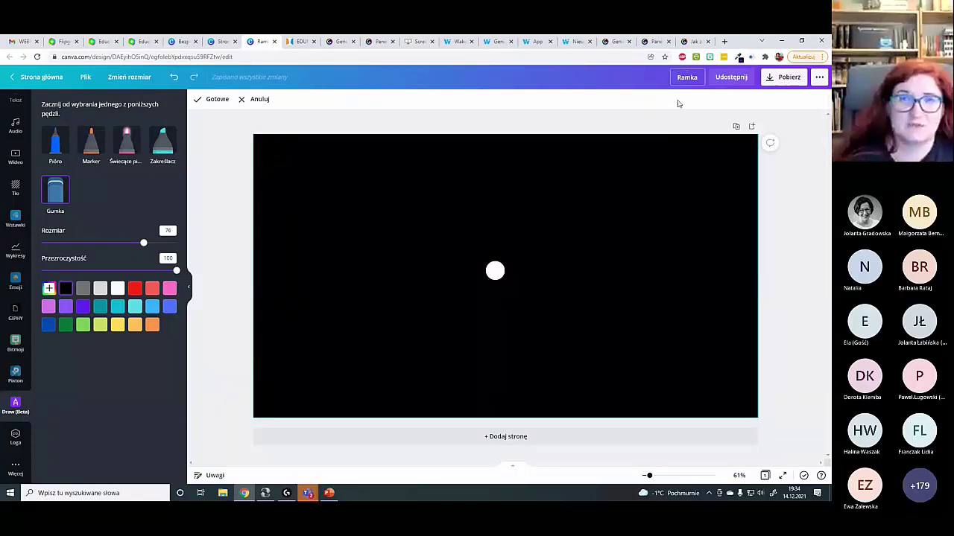
left_click(788, 77)
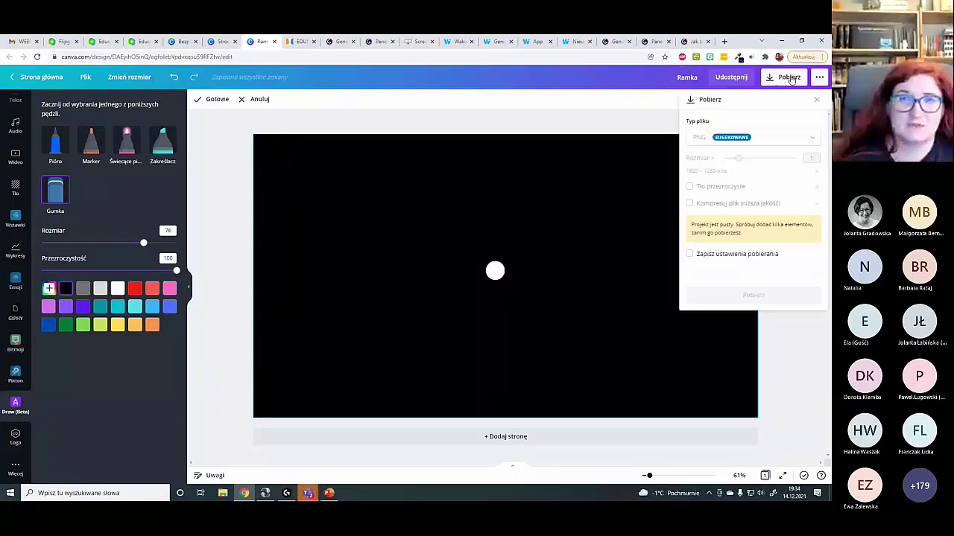
left_click(651, 121)
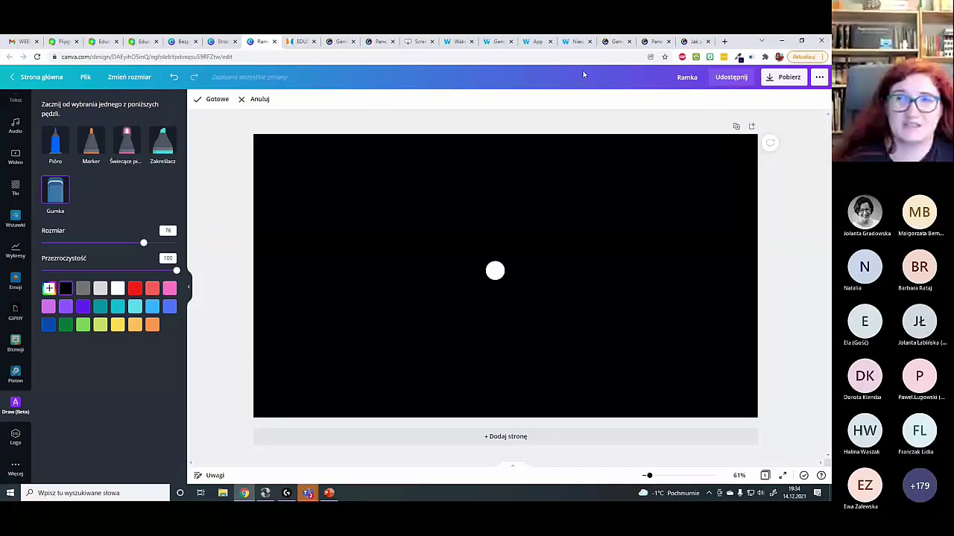
- Finish the black drawing and download the design as a PNG with a transparent background
left_click(210, 101)
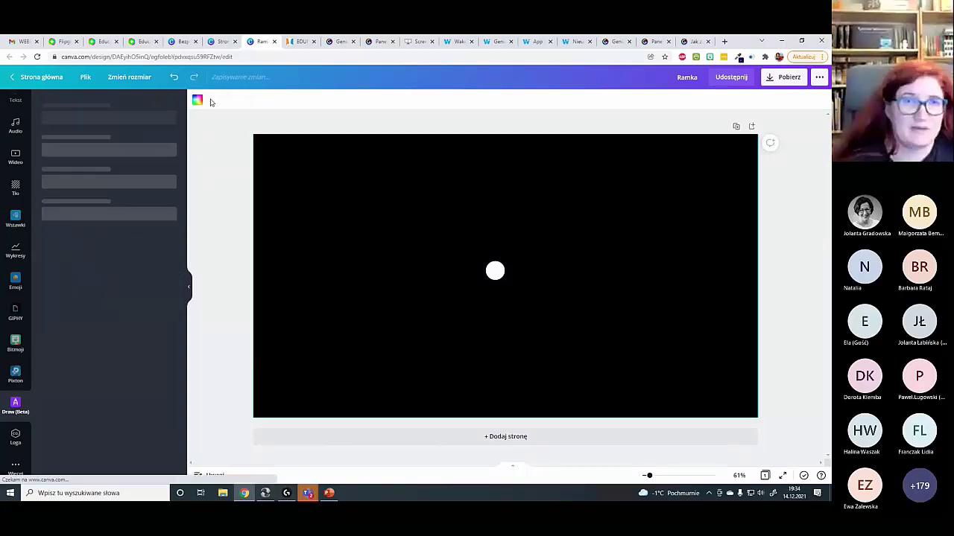
left_click(786, 77)
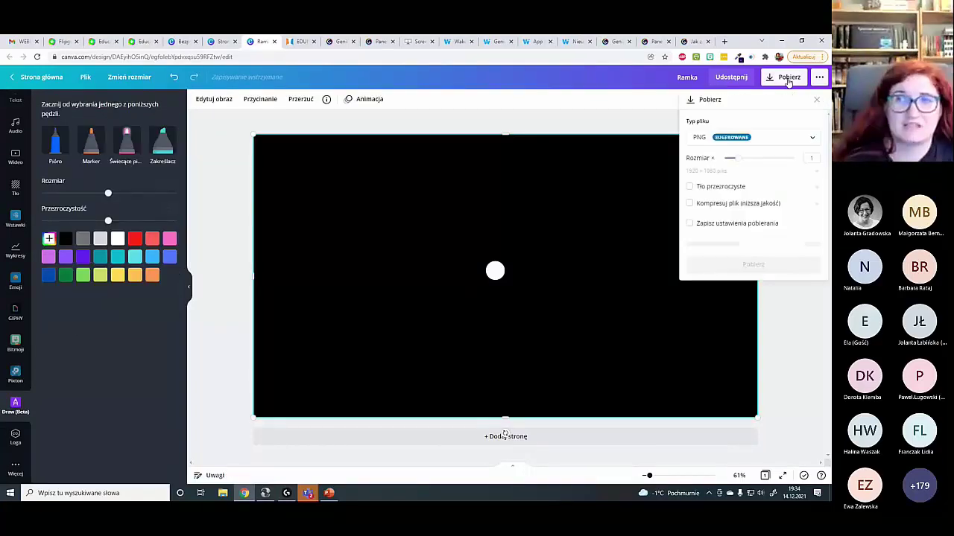
left_click(690, 187)
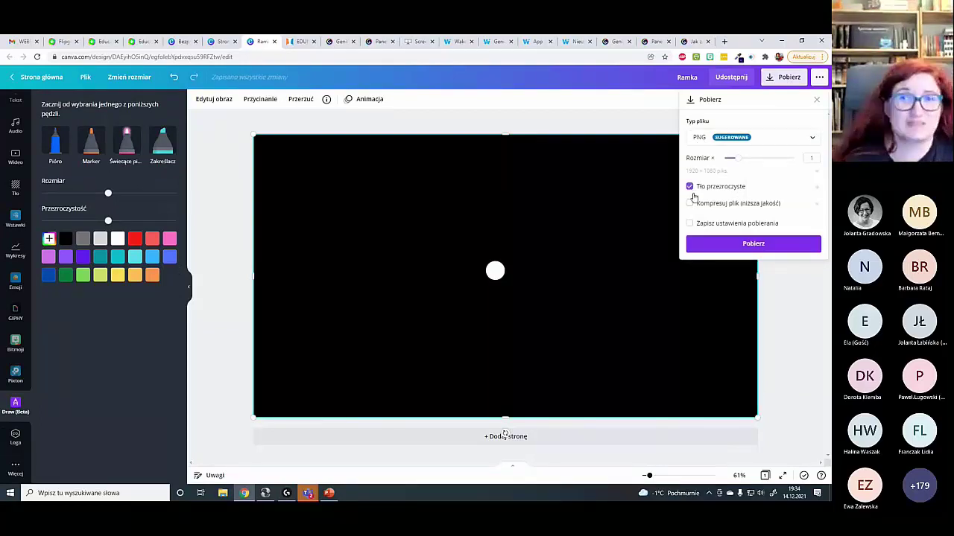
left_click(769, 249)
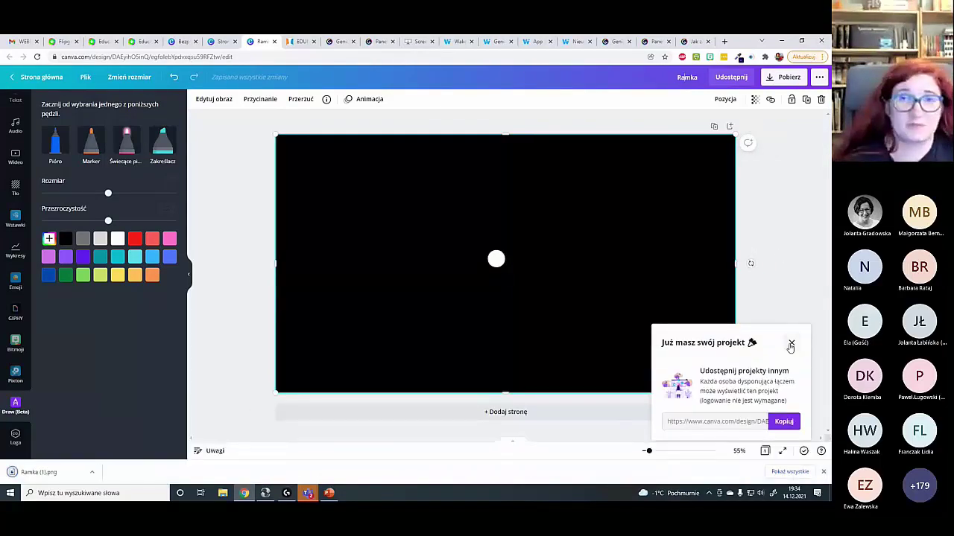
left_click(790, 343)
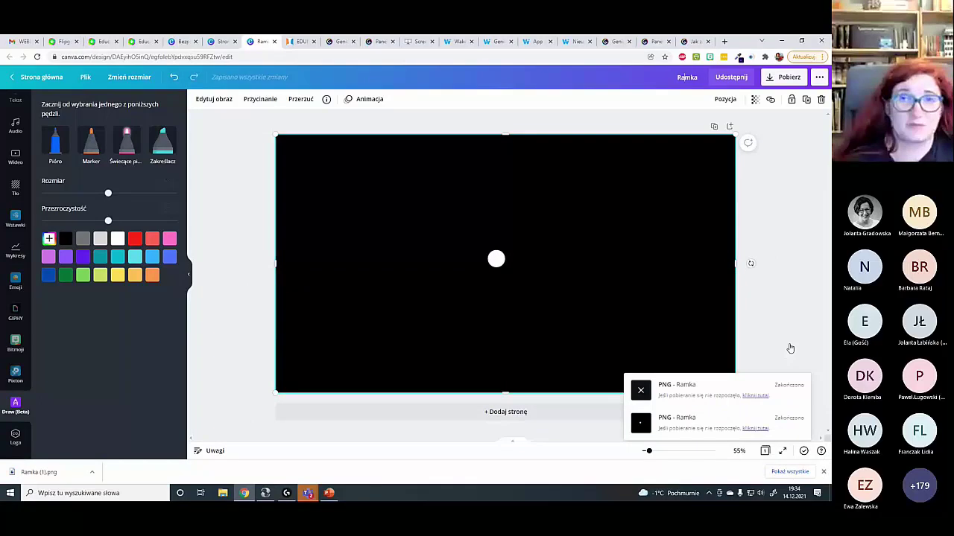
- Switch to the Genially dashboard and open the "Świąteczny webinar" creation for editing
left_click(655, 41)
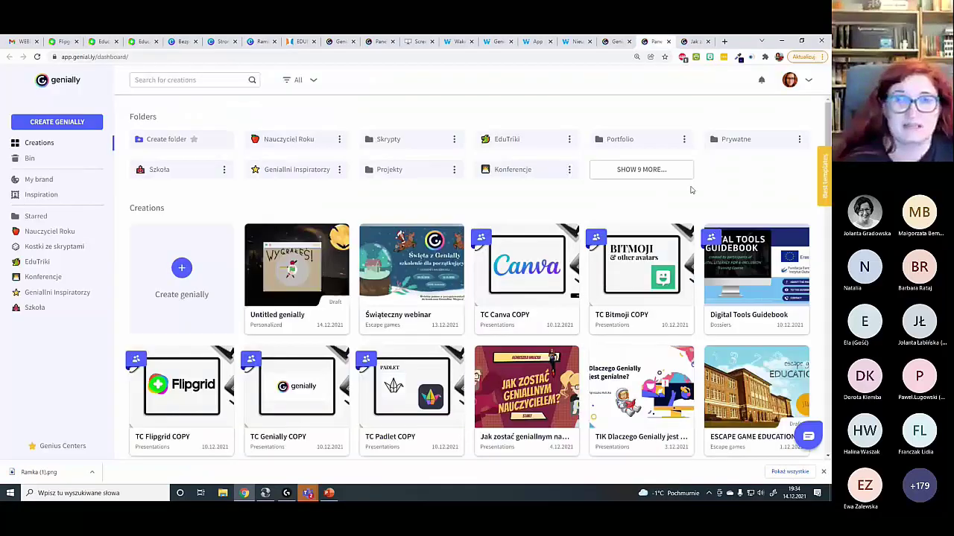
mouse_move(446, 254)
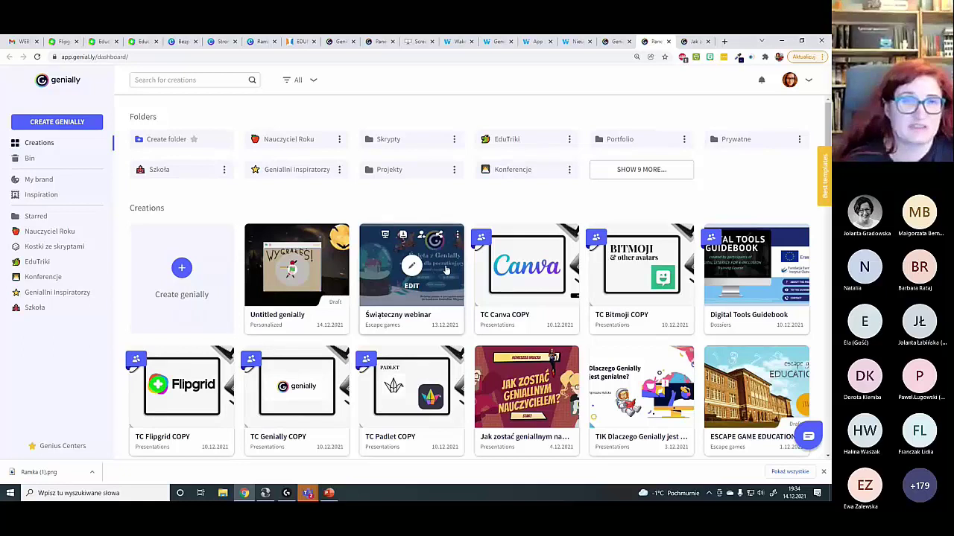
left_click(444, 264)
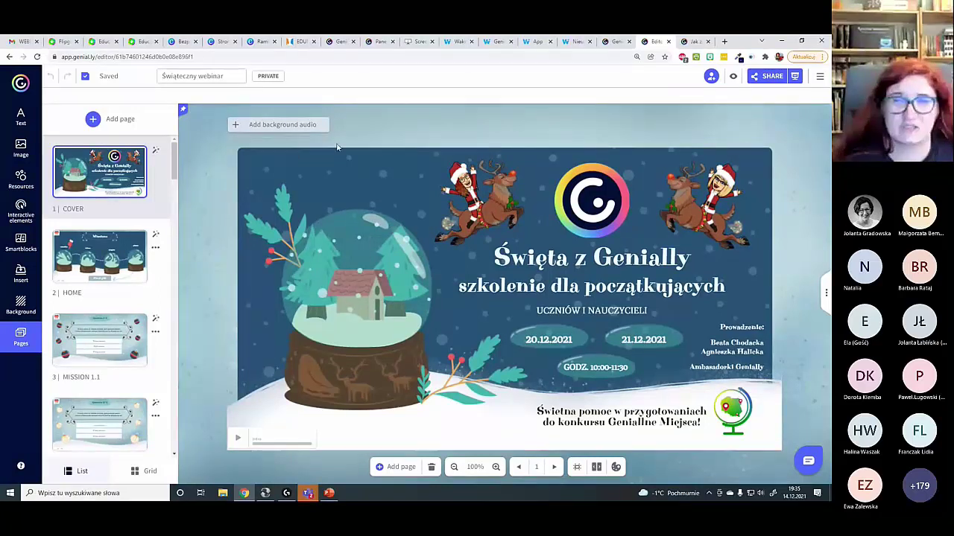
left_click(707, 237)
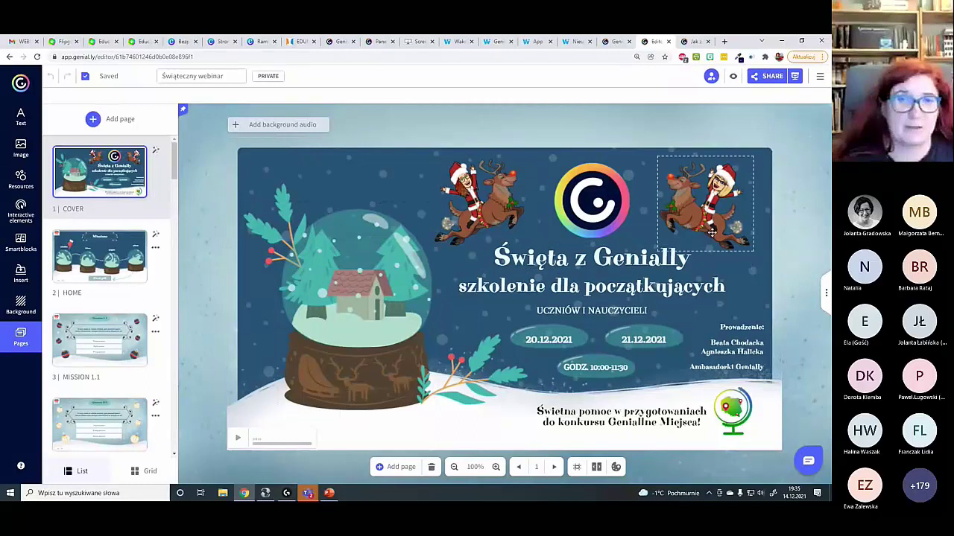
- Upload the image "Ramka (1)" from the Pobrane folder and insert it on the cover page
left_click(21, 149)
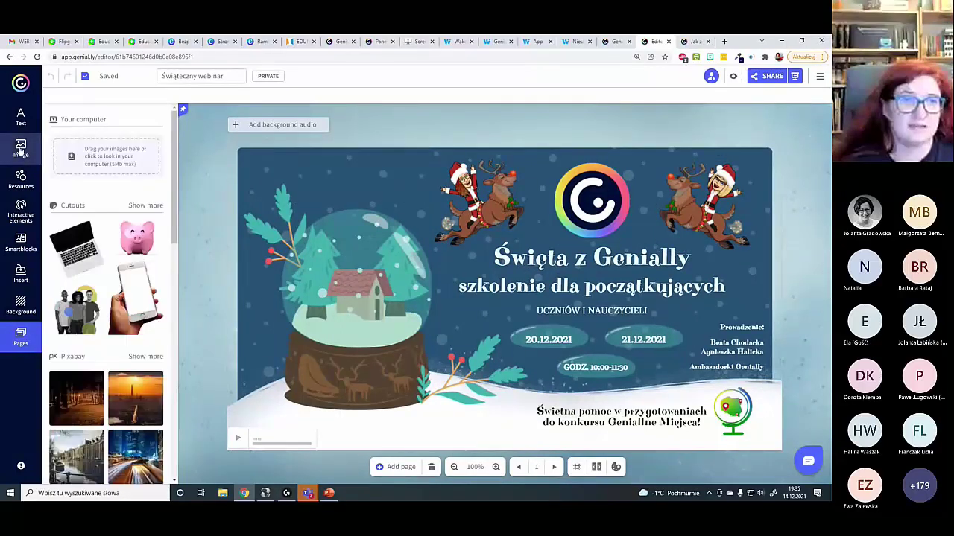
left_click(70, 156)
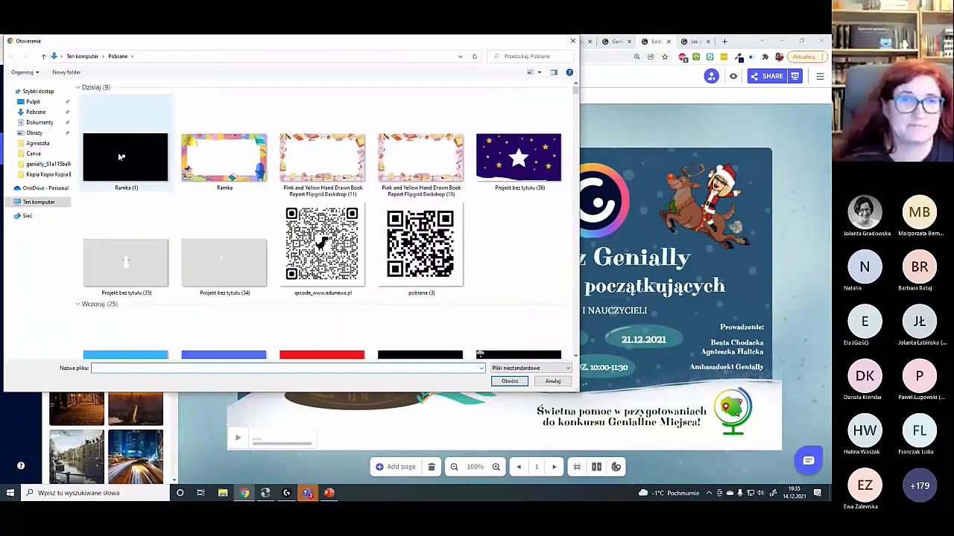
double_click(123, 157)
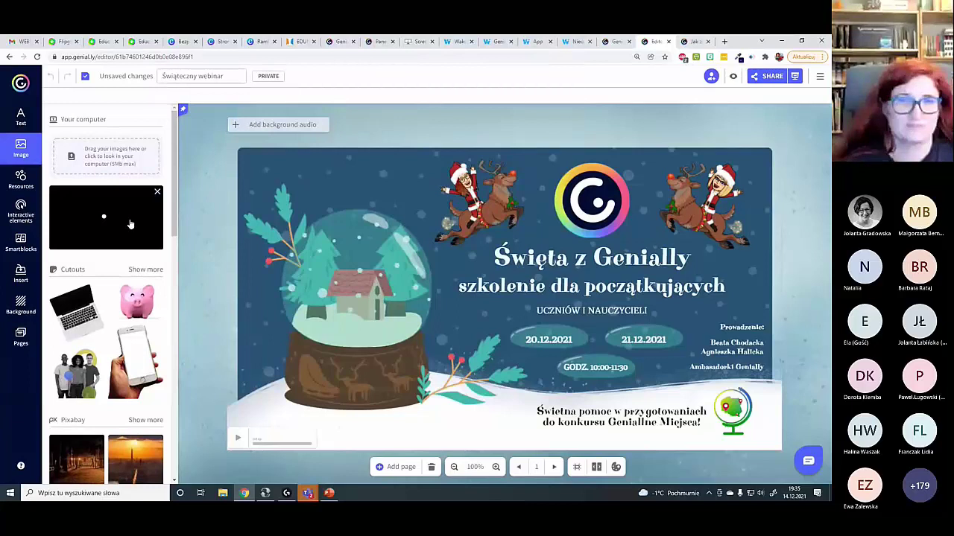
left_click(119, 225)
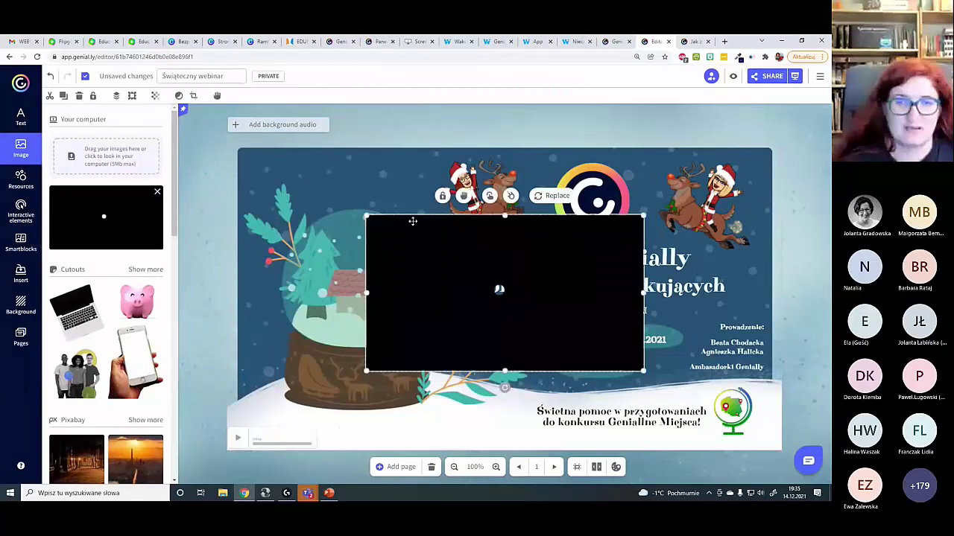
- Enlarge the black image far beyond the cover page on all sides and position its transparent hole near the page's centre
left_click(454, 468)
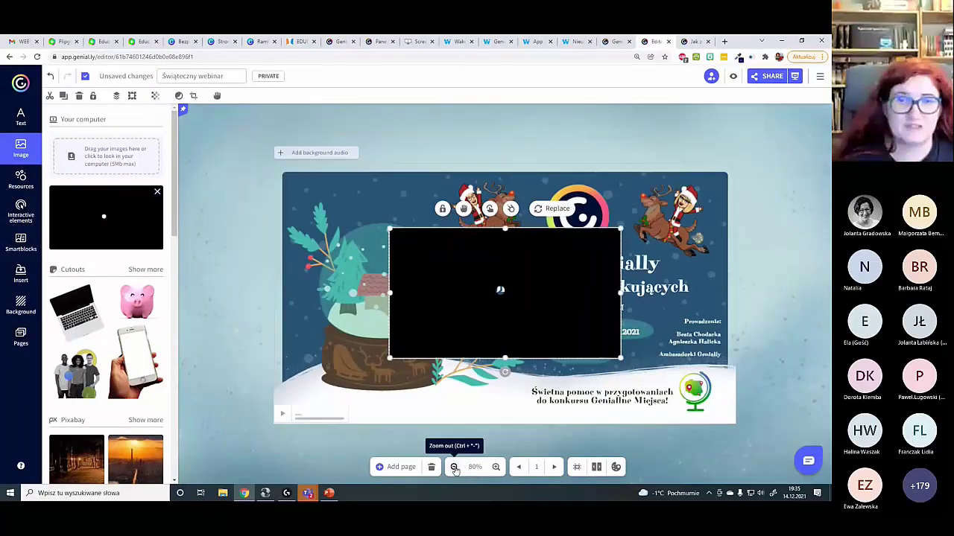
left_click(454, 467)
left_click(454, 467)
left_click(454, 467)
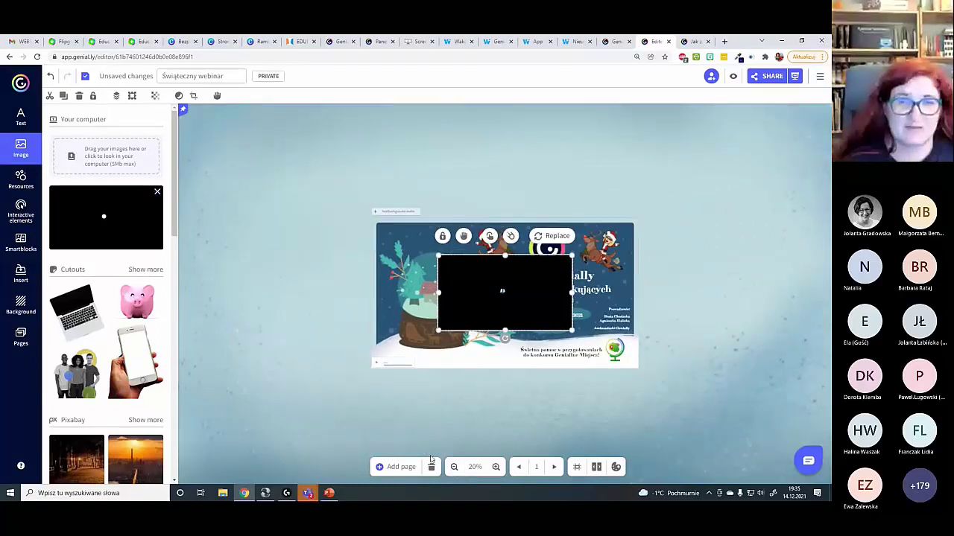
left_click(454, 467)
left_click_drag(449, 325, 177, 483)
left_click_drag(350, 370, 489, 289)
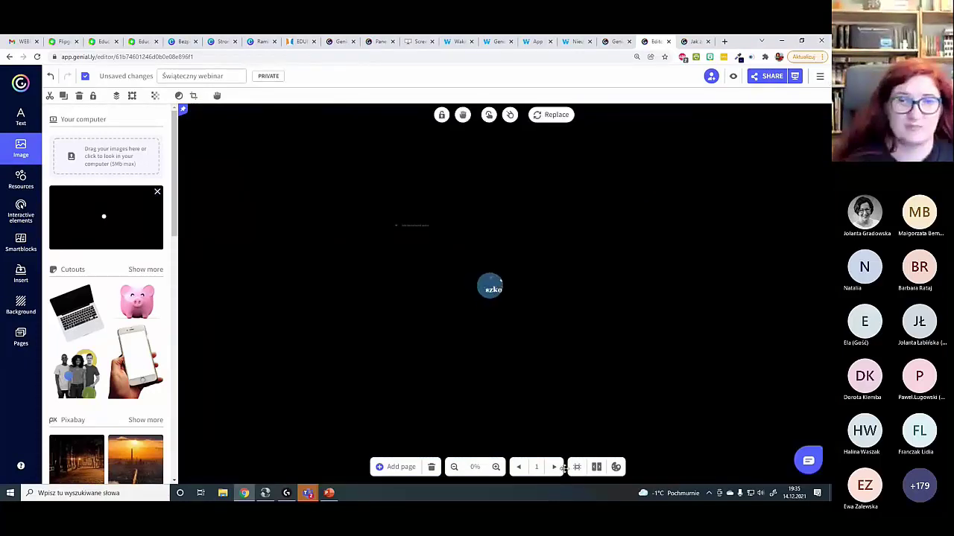
left_click(495, 467)
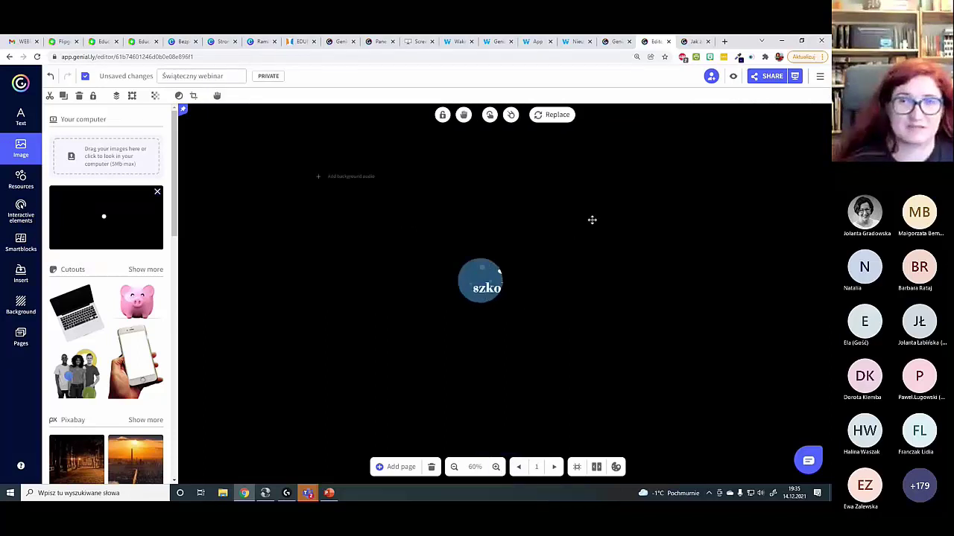
- Make the black overlay draggable in view mode and preview the cover with it
left_click(464, 114)
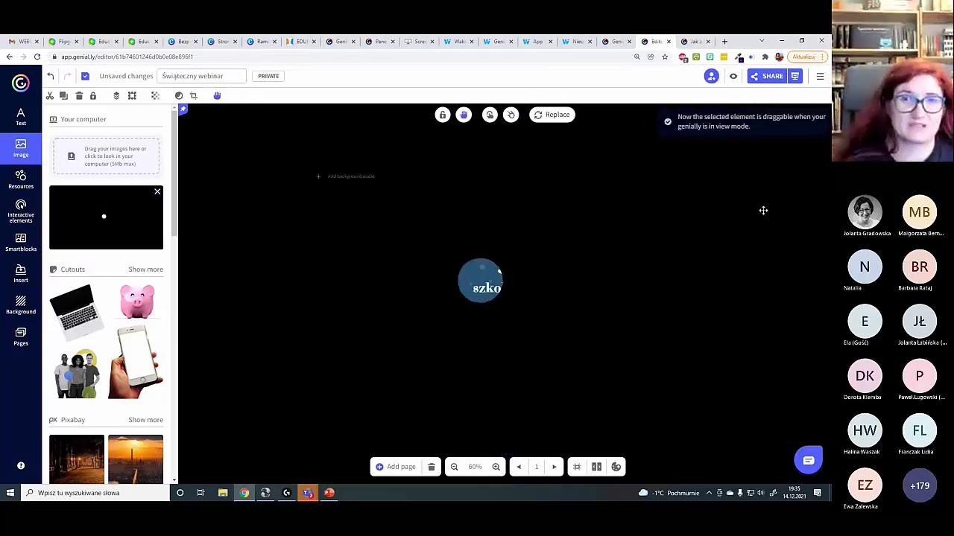
left_click(468, 474)
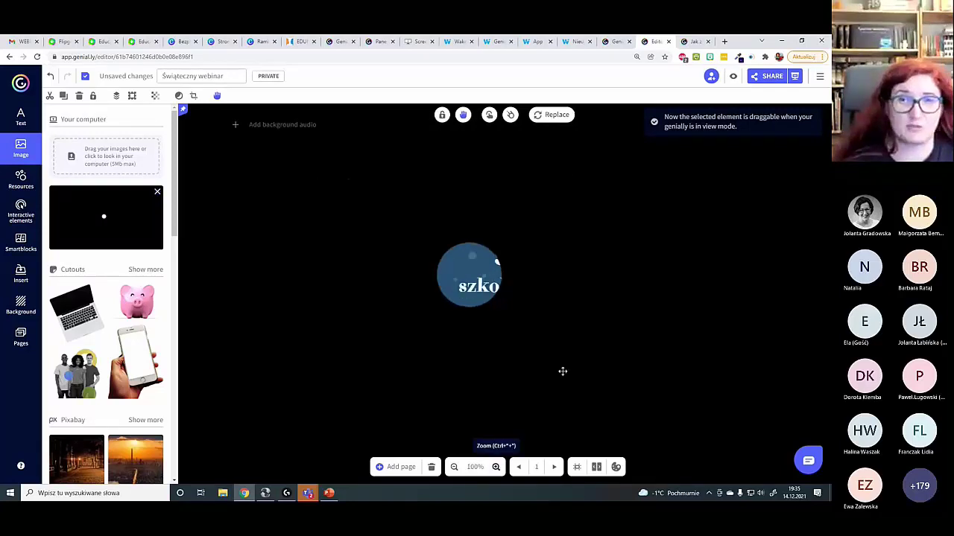
left_click(734, 77)
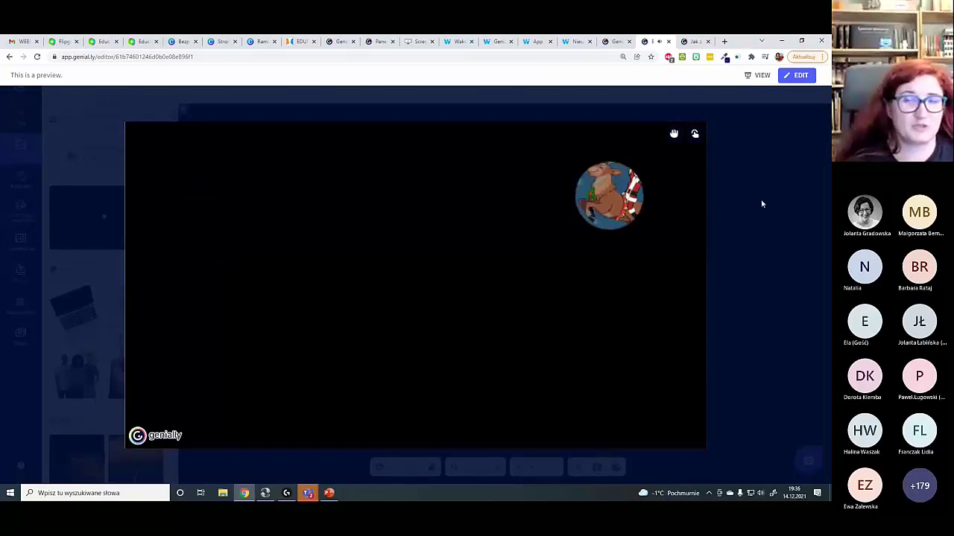
key("Escape")
- Delete the black overlay from the Genially cover, switch back to the Canva design and delete its black drawing
key("Delete")
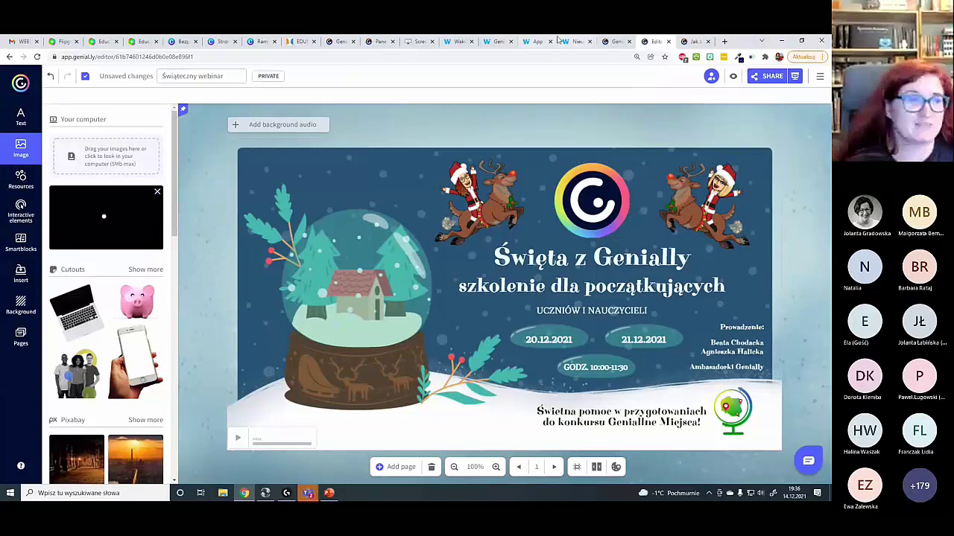
left_click(256, 42)
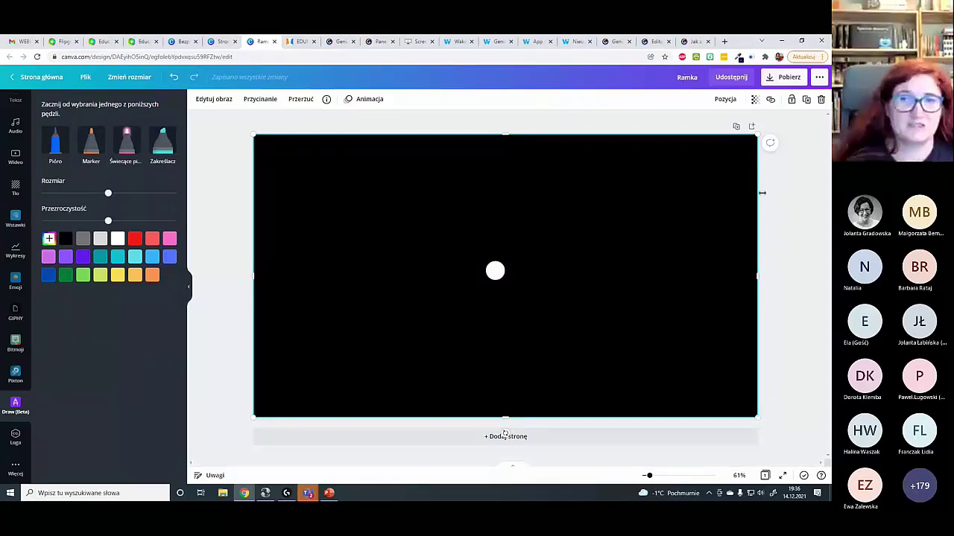
key("Delete")
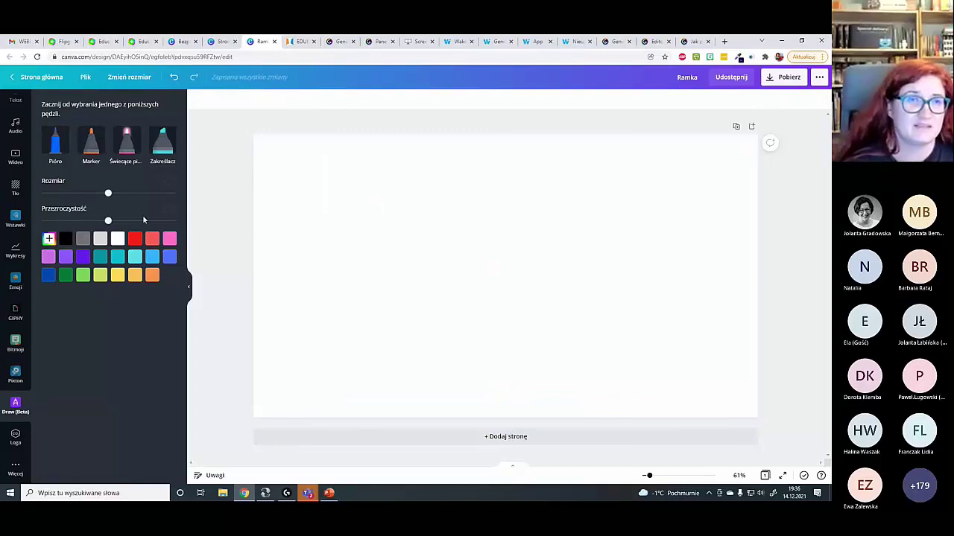
- Paint the whole blank page red with the Marker at size 100
left_click(134, 239)
left_click(98, 156)
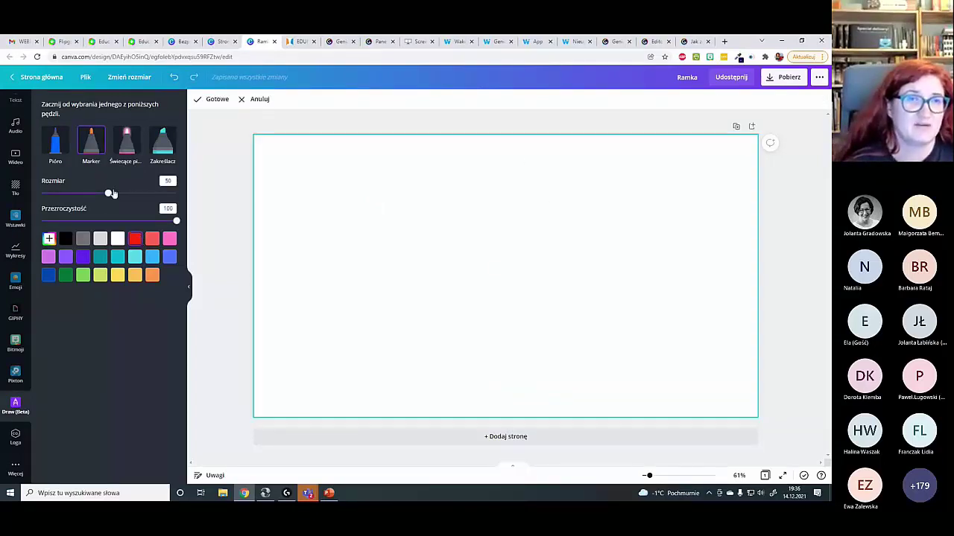
left_click_drag(108, 195, 179, 195)
mouse_move(277, 143)
left_mouse_down()
mouse_move(276, 169)
mouse_move(586, 149)
mouse_move(539, 196)
mouse_move(757, 148)
mouse_move(688, 220)
mouse_move(543, 250)
mouse_move(657, 227)
mouse_move(294, 218)
mouse_move(227, 234)
mouse_move(294, 283)
mouse_move(176, 301)
mouse_move(253, 389)
mouse_move(290, 371)
left_mouse_up()
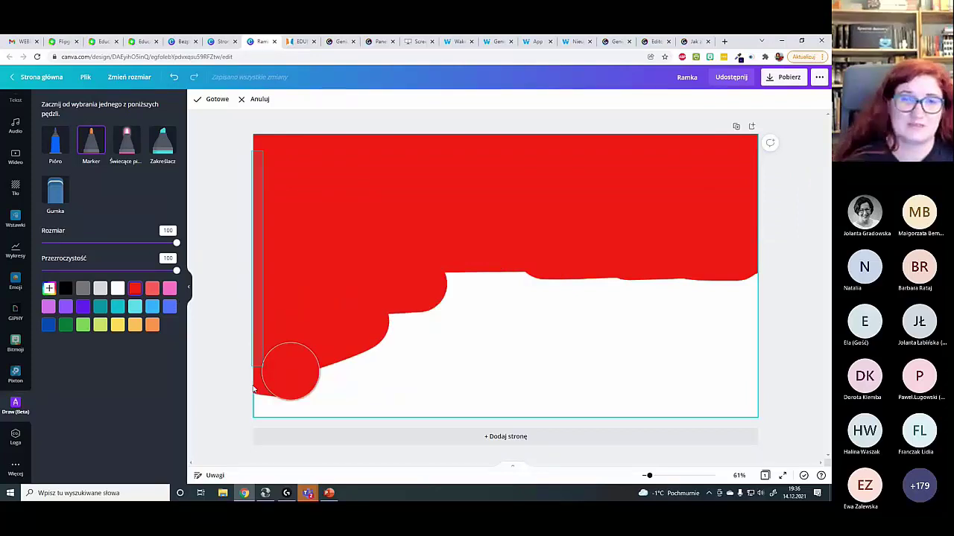
mouse_move(291, 371)
left_mouse_down()
mouse_move(522, 347)
mouse_move(612, 255)
mouse_move(611, 314)
mouse_move(756, 274)
mouse_move(739, 285)
mouse_move(755, 340)
mouse_move(800, 255)
mouse_move(810, 294)
left_mouse_up()
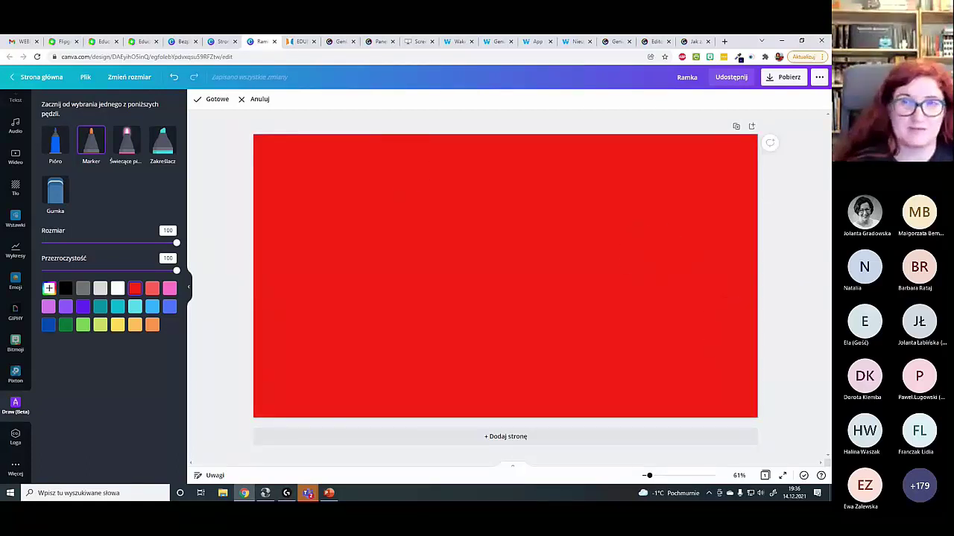
- Erase a heart-shaped hole near the centre of the red drawing with the eraser at size 50
left_click(55, 192)
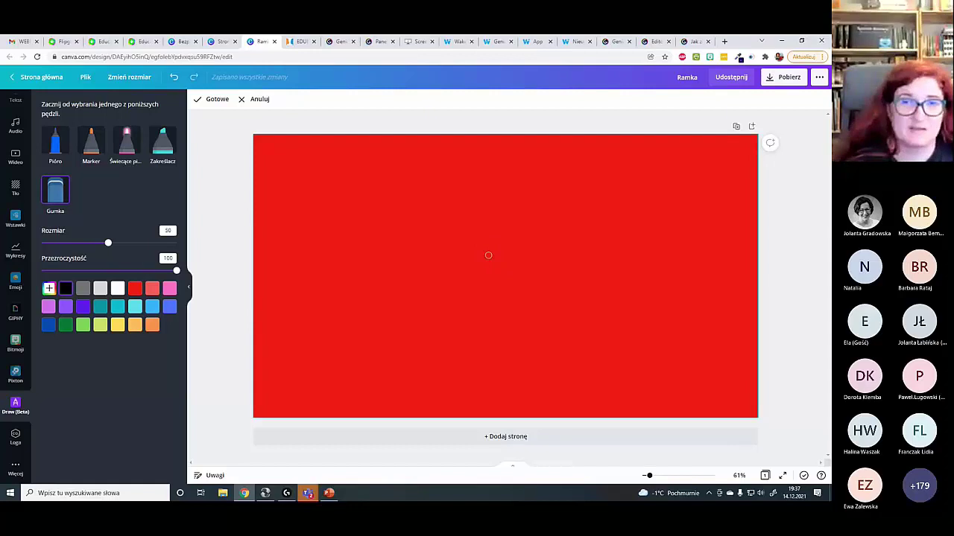
mouse_move(488, 256)
left_mouse_down()
mouse_move(488, 282)
mouse_move(486, 254)
mouse_move(523, 246)
mouse_move(492, 281)
mouse_move(457, 248)
mouse_move(481, 255)
mouse_move(470, 254)
mouse_move(476, 268)
mouse_move(464, 258)
mouse_move(485, 265)
mouse_move(483, 256)
mouse_move(488, 277)
mouse_move(511, 249)
mouse_move(491, 269)
mouse_move(505, 251)
mouse_move(493, 256)
mouse_move(518, 245)
mouse_move(479, 269)
mouse_move(507, 259)
left_mouse_up()
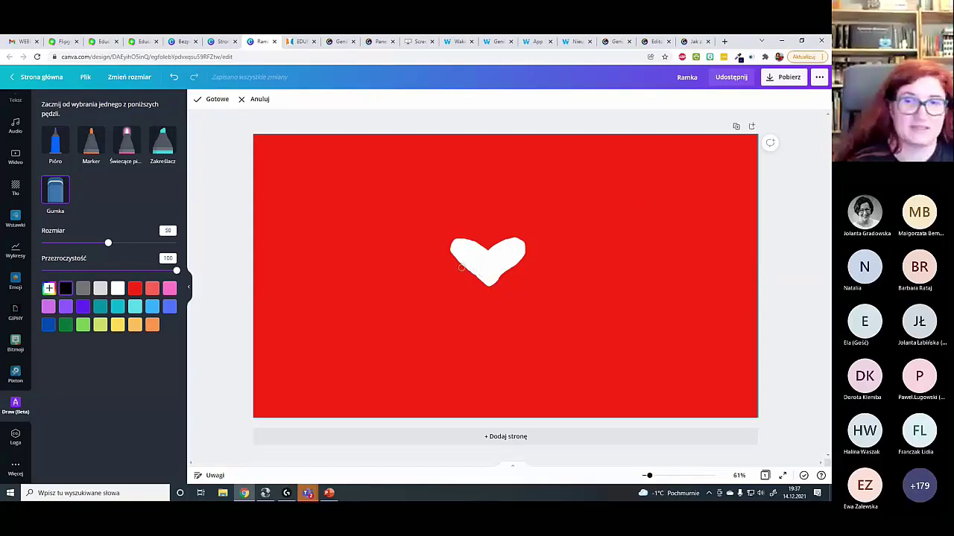
- Finish the red heart drawing and download it as a PNG with a transparent background, dismissing the sharing message
left_click(786, 78)
left_click(589, 107)
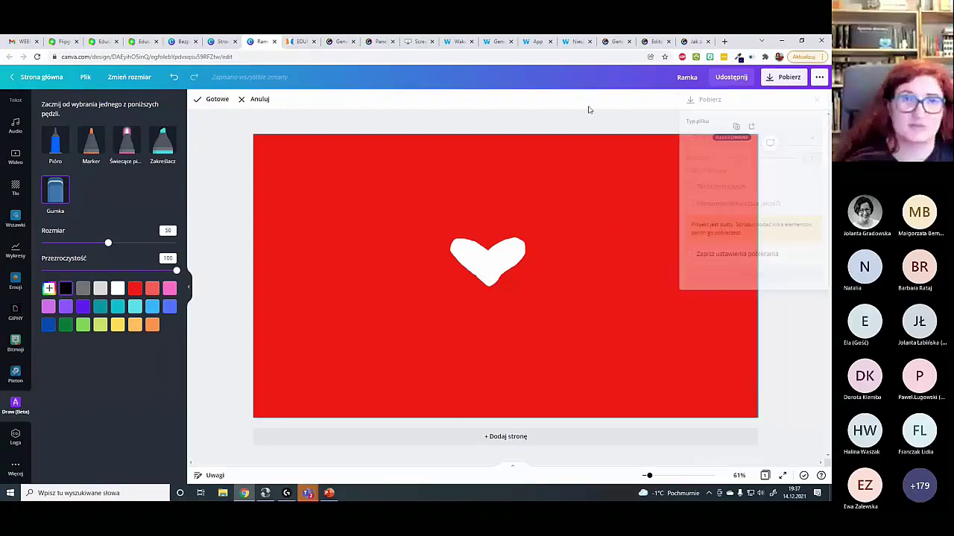
left_click(217, 99)
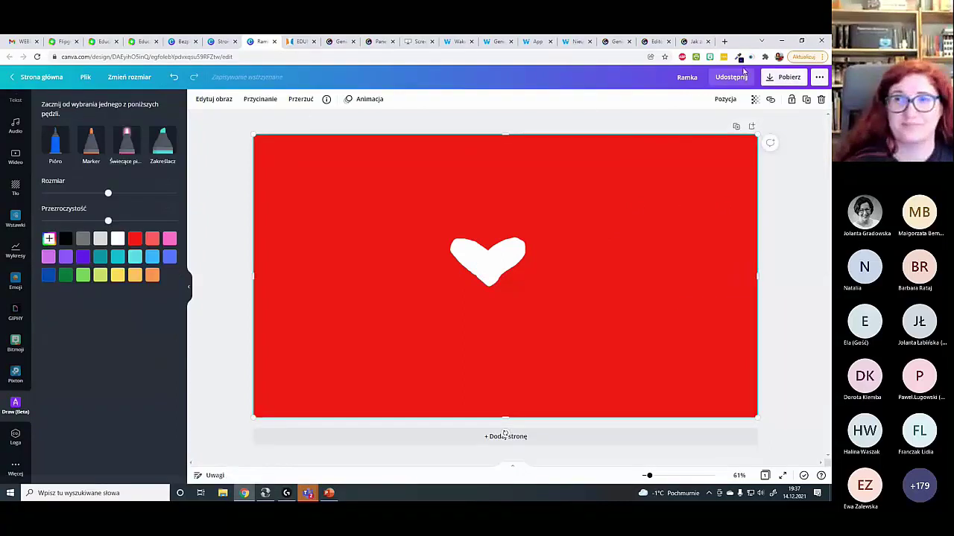
left_click(786, 77)
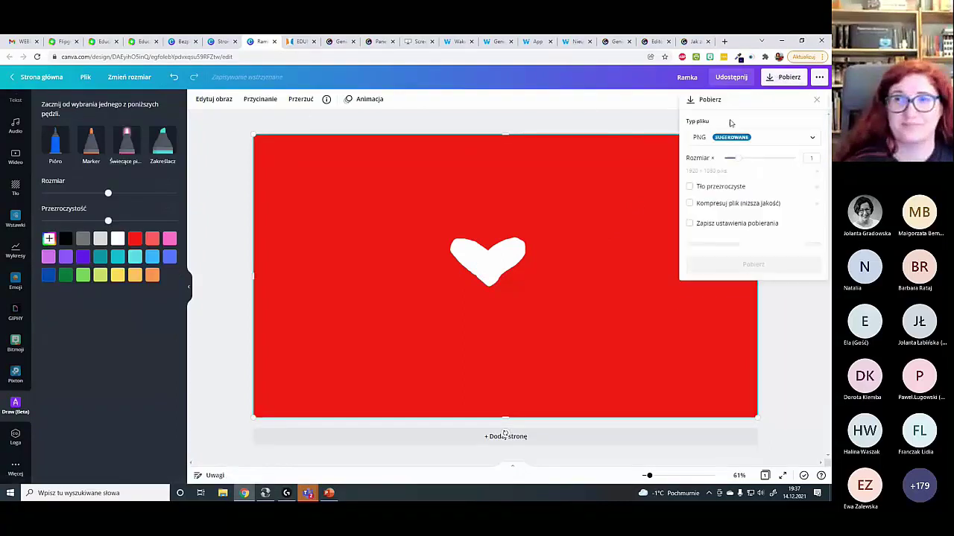
left_click(690, 186)
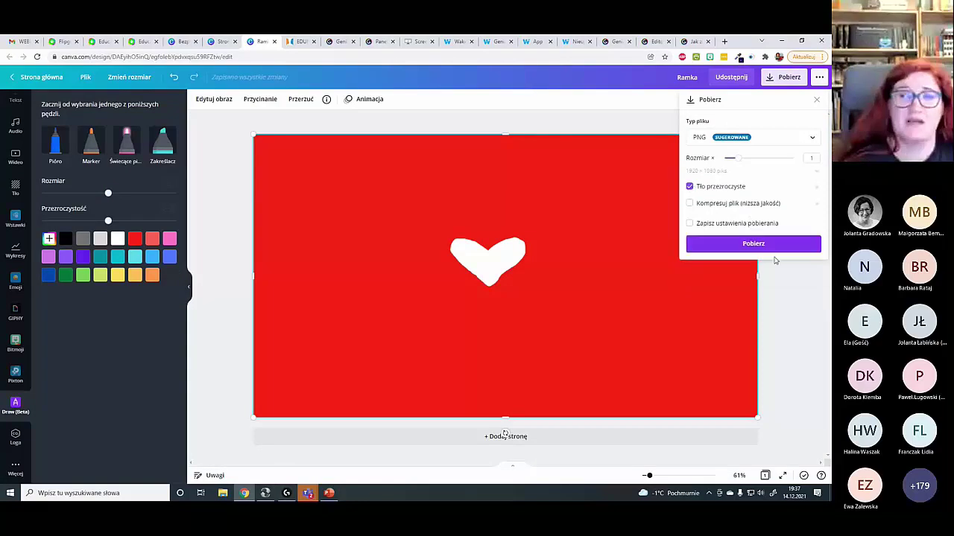
left_click(772, 245)
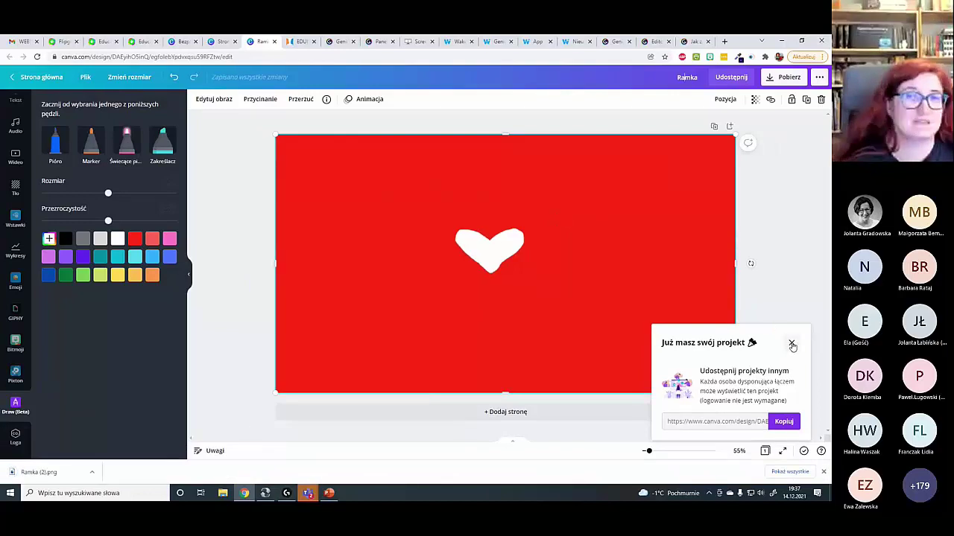
left_click(792, 344)
left_click(781, 217)
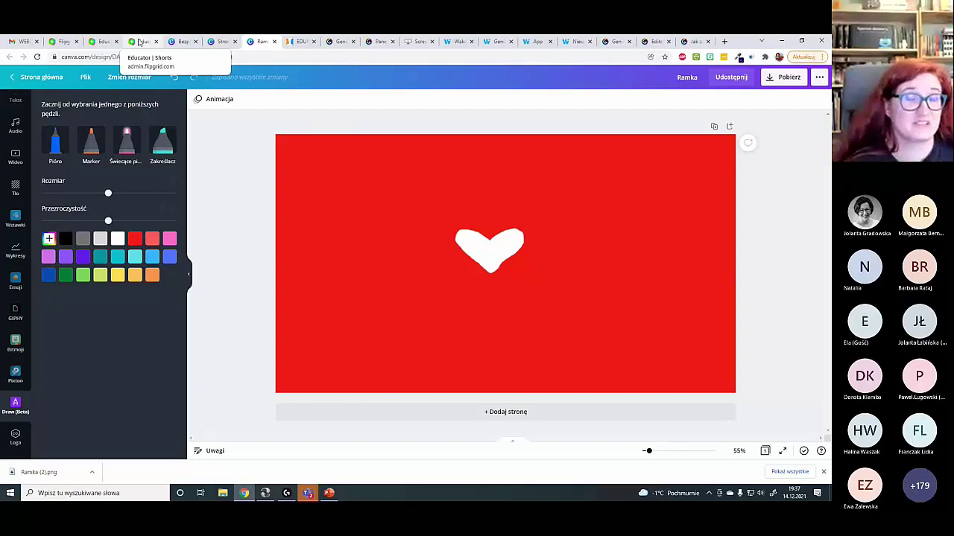
- Switch to Flipgrid, start a new Short and add the downloaded red PNG with the heart hole as a photo effect
left_click(138, 42)
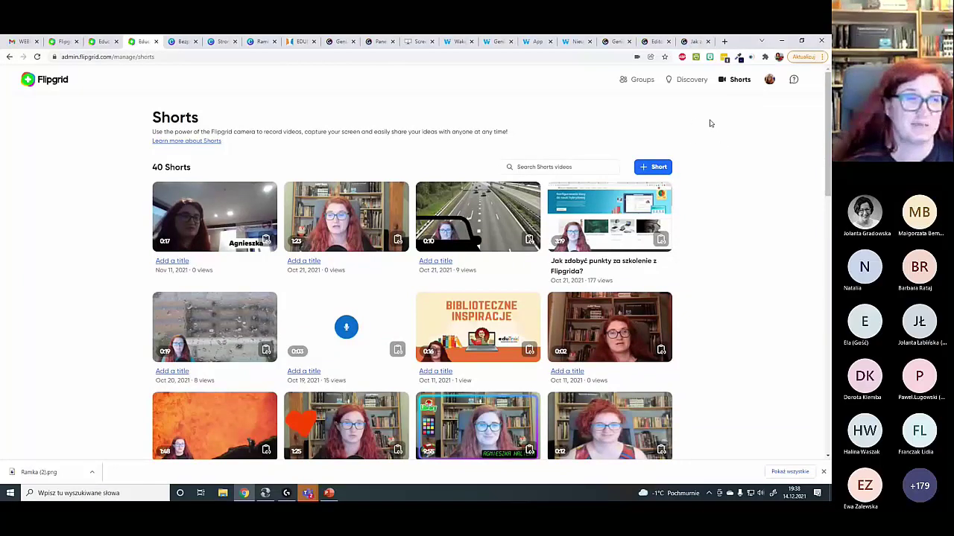
left_click(654, 167)
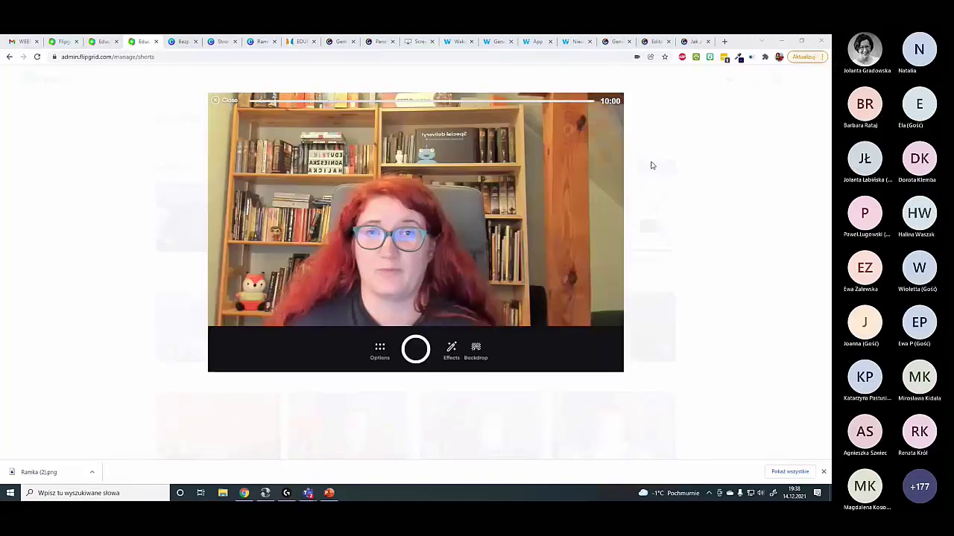
left_click(452, 350)
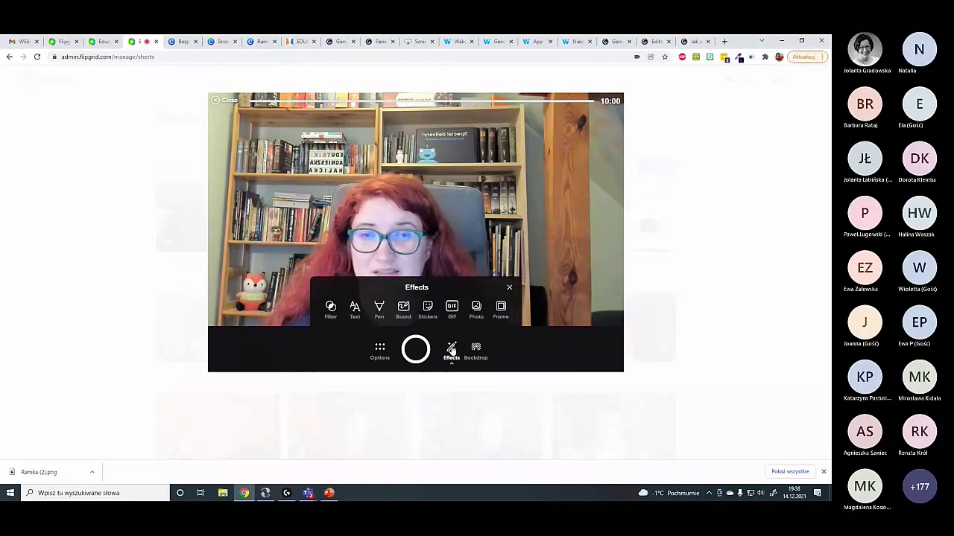
left_click(476, 309)
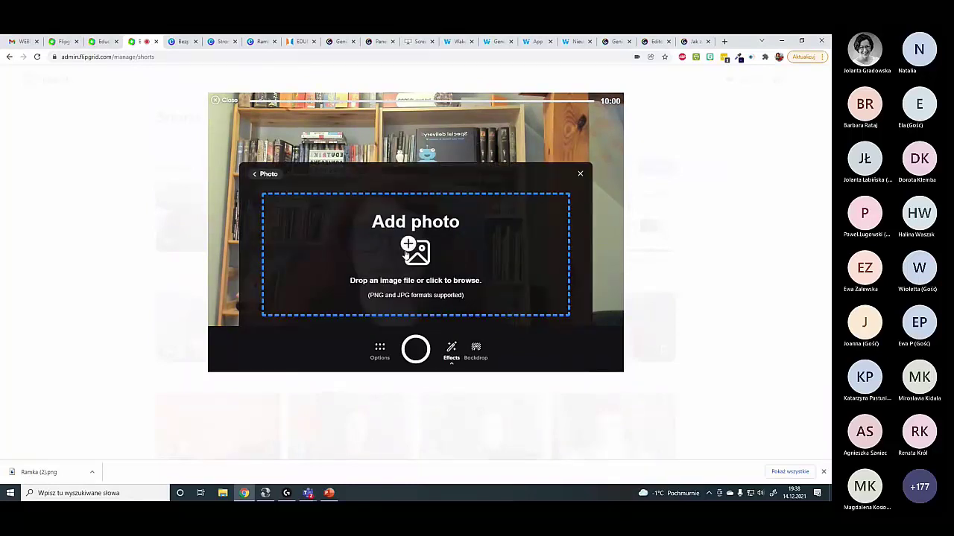
left_click(432, 258)
left_click(132, 165)
double_click(131, 164)
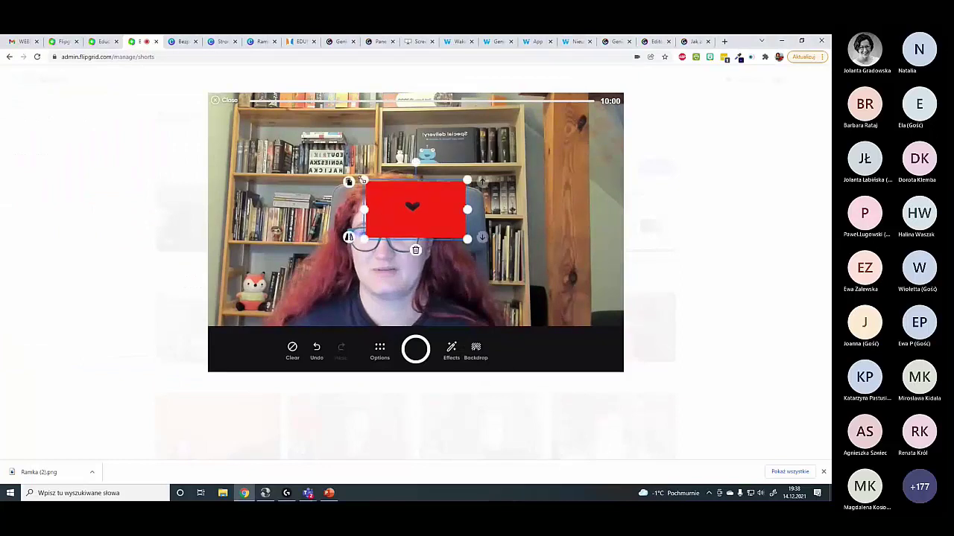
- Enlarge and position the red overlay so it covers the whole camera frame with the heart hole around the face
left_click_drag(364, 181, 136, 77)
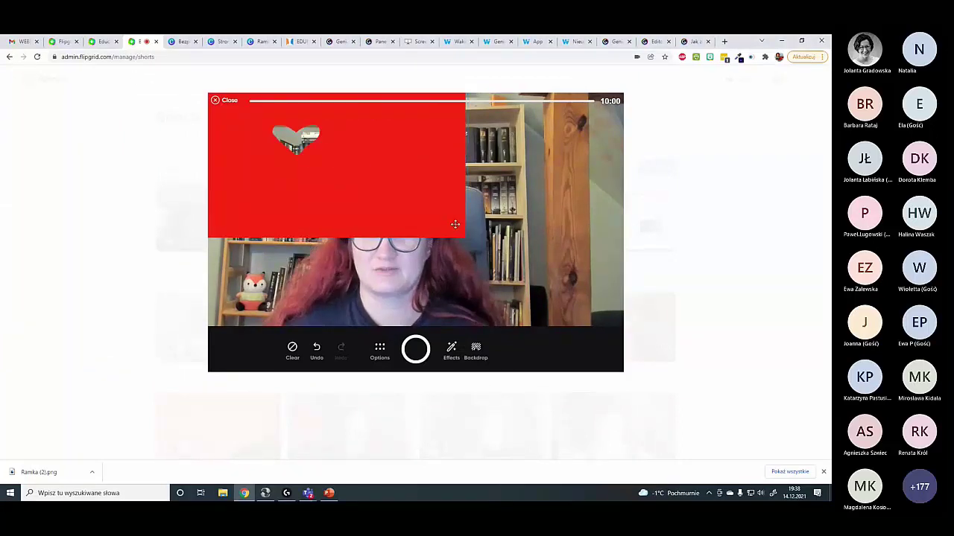
left_click_drag(467, 238, 623, 326)
left_click_drag(515, 268, 424, 271)
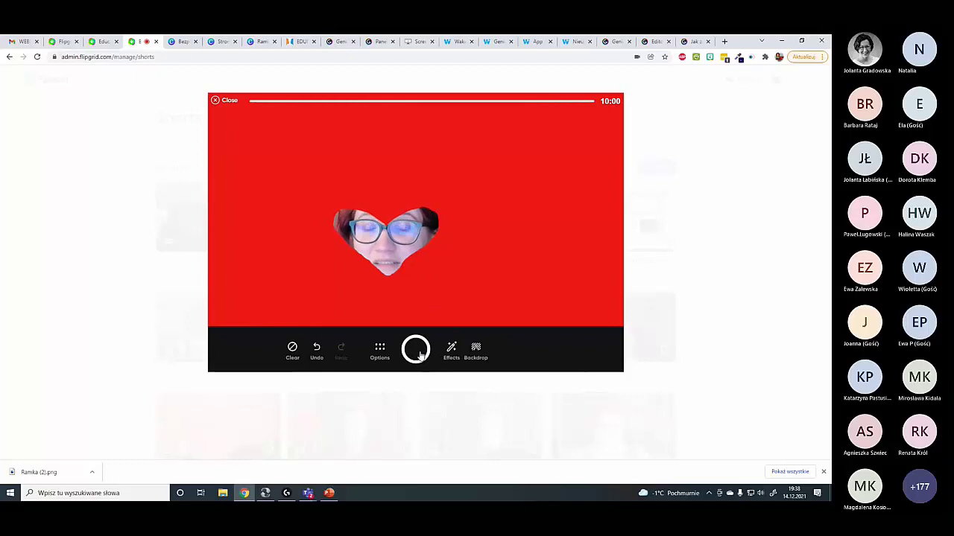
left_click_drag(463, 265, 314, 92)
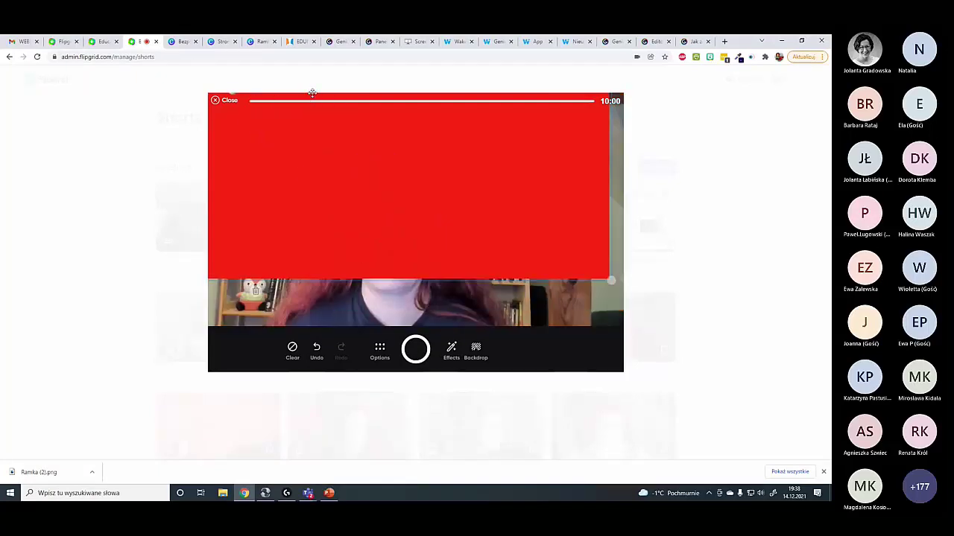
left_click_drag(611, 281, 425, 276)
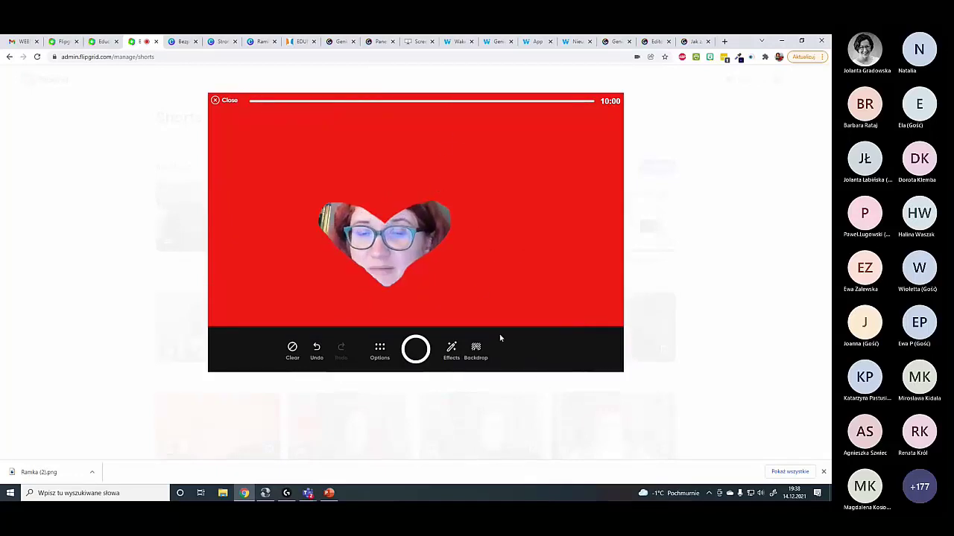
- Record a short clip while moving the red overlay so the heart hole travels across the camera view, ending over the face
left_click(417, 348)
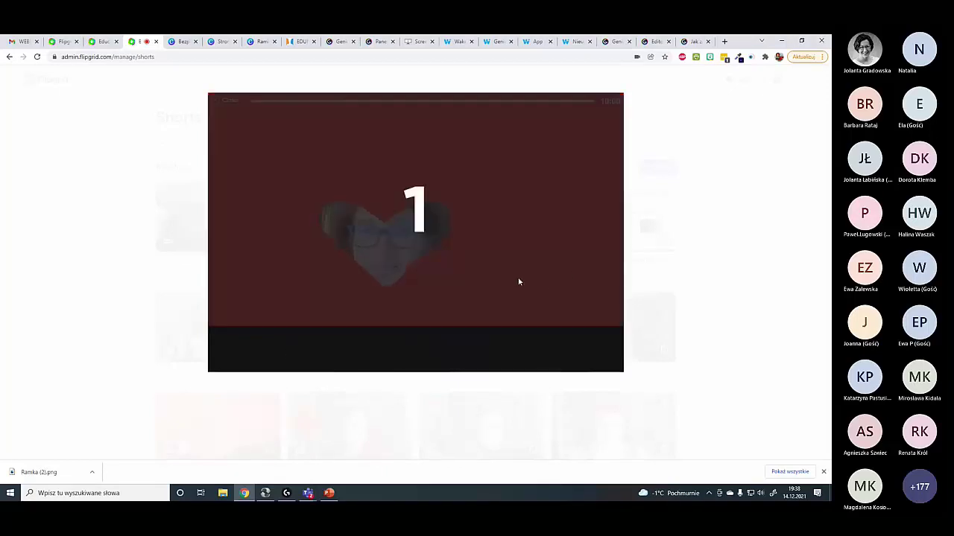
left_click_drag(481, 263, 470, 283)
left_click(421, 351)
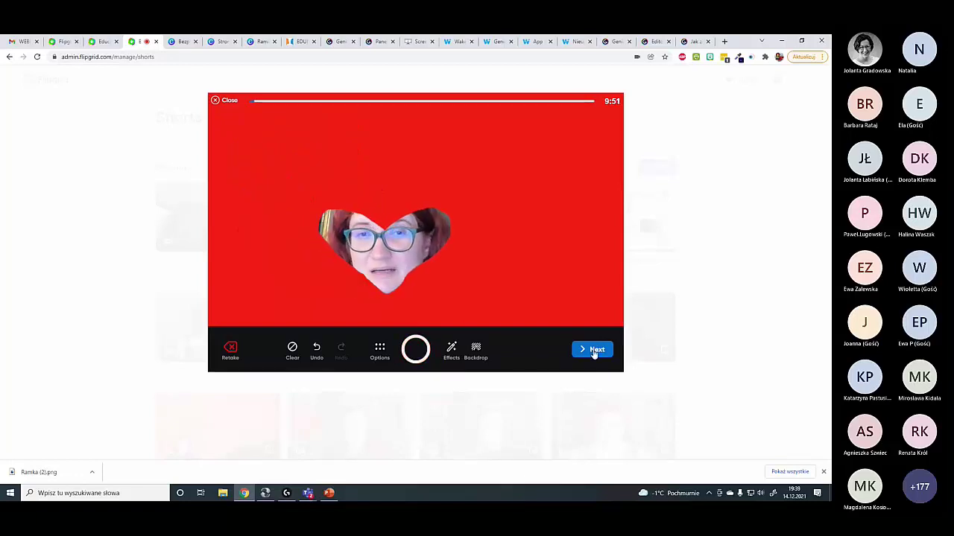
- Play back the recorded clip, pause it and exit the recorder without saving the Short
left_click(596, 351)
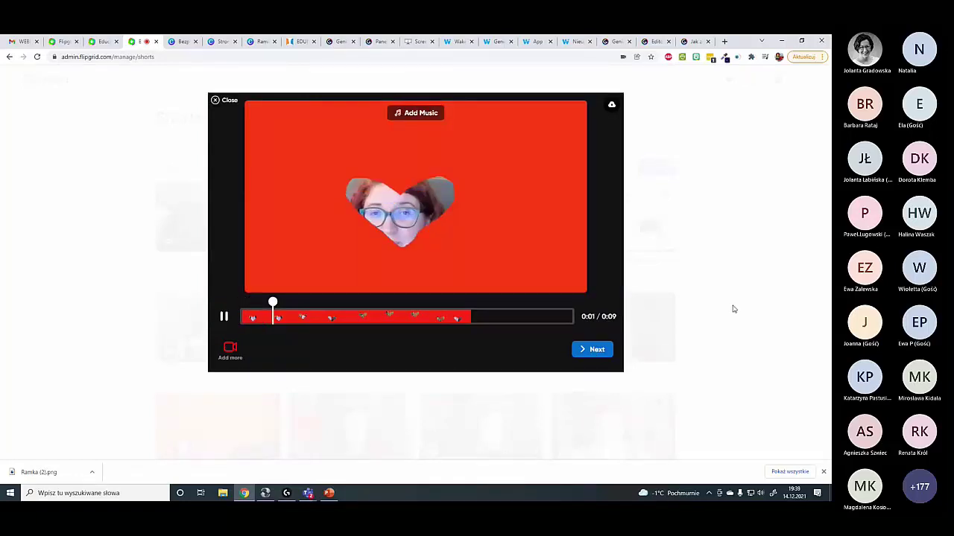
left_click(223, 318)
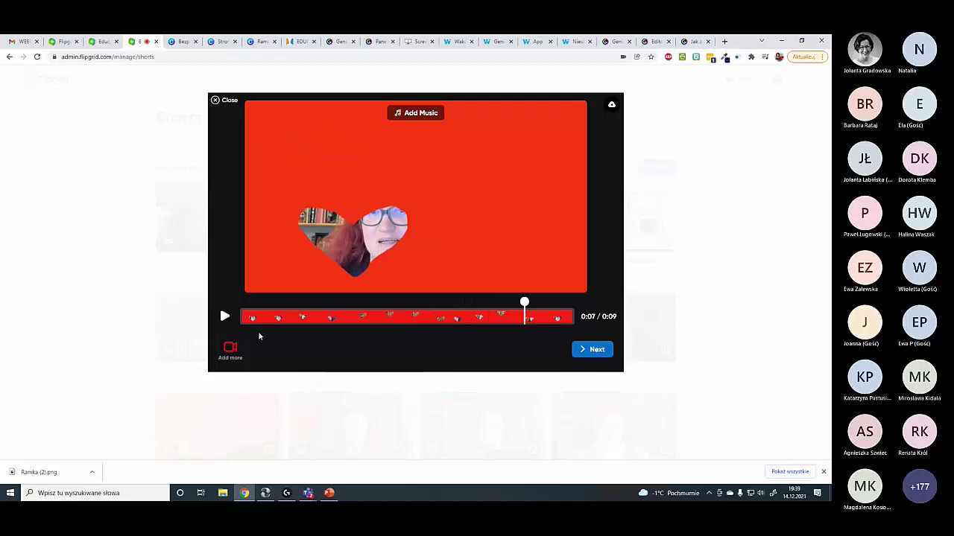
left_click(214, 101)
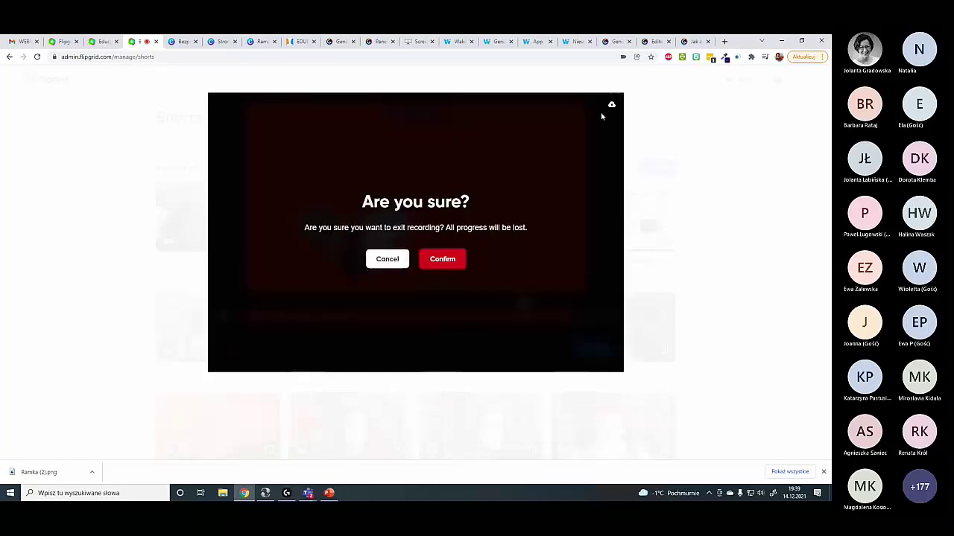
left_click(387, 258)
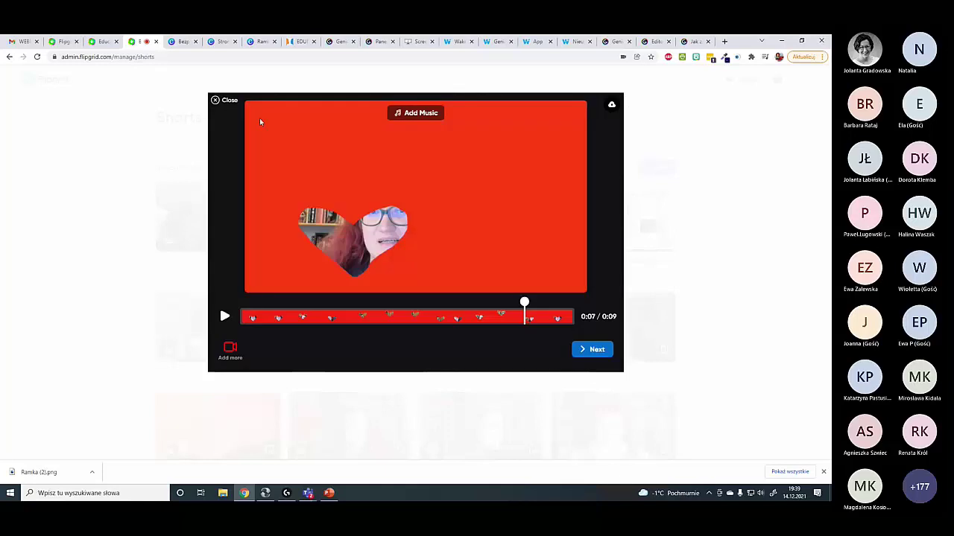
left_click(216, 101)
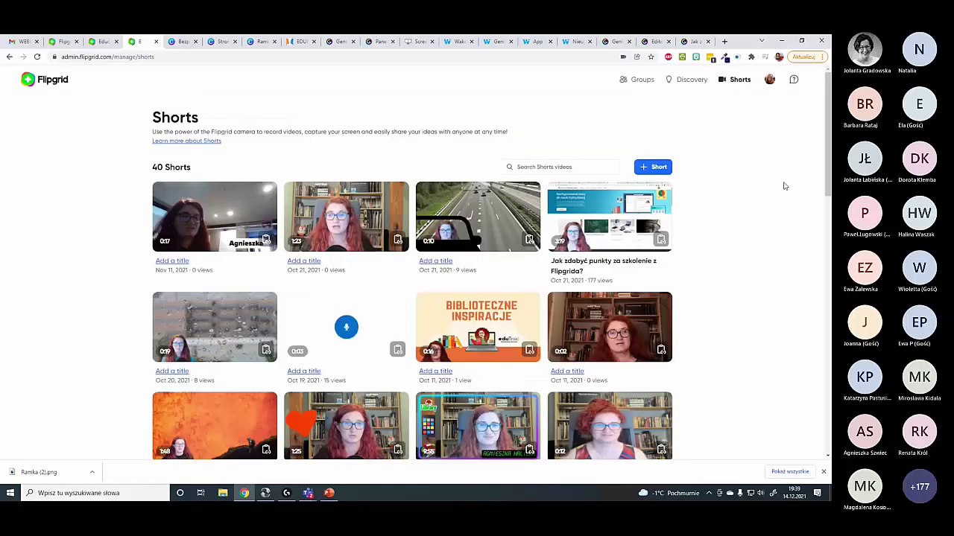
- Return to the Canva design Ramka and delete the red heart drawing from the page
left_click(181, 42)
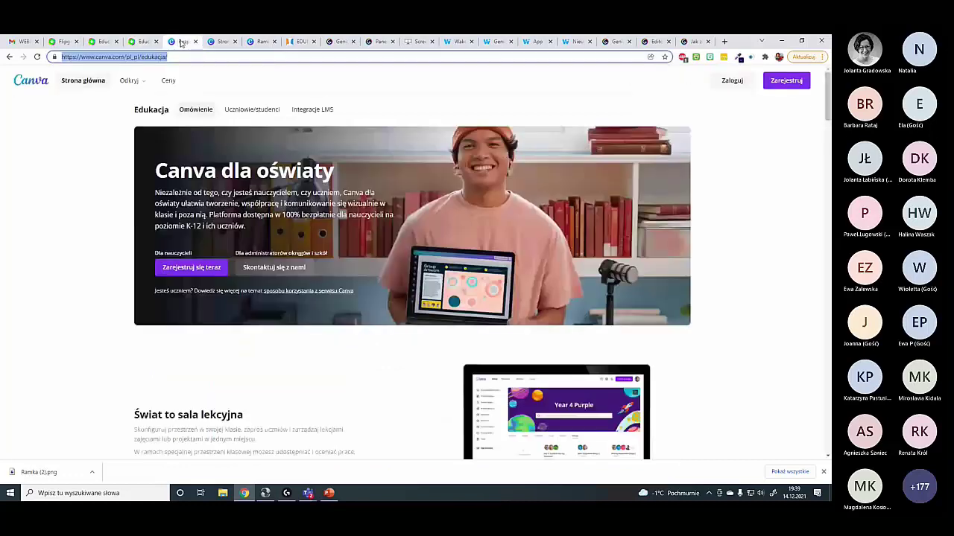
left_click(251, 41)
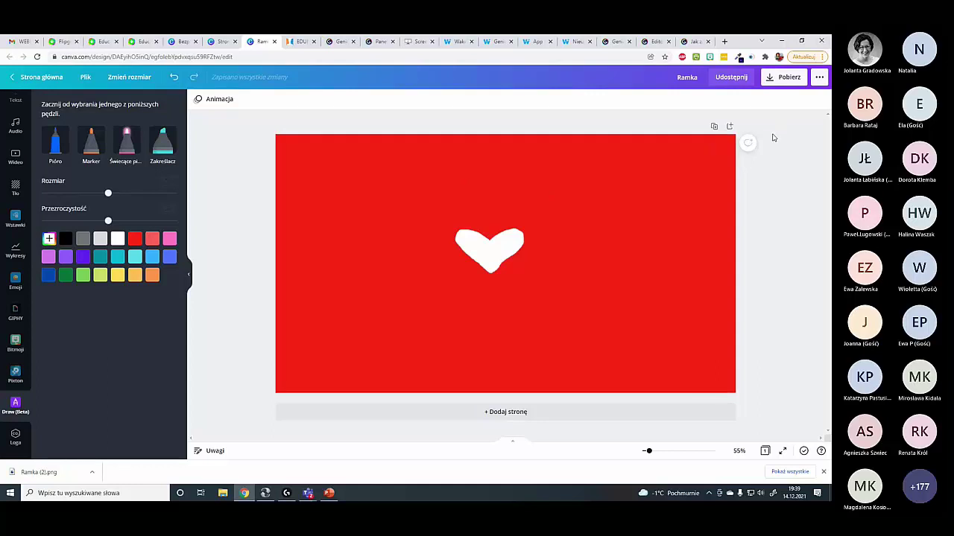
left_click_drag(770, 125, 231, 406)
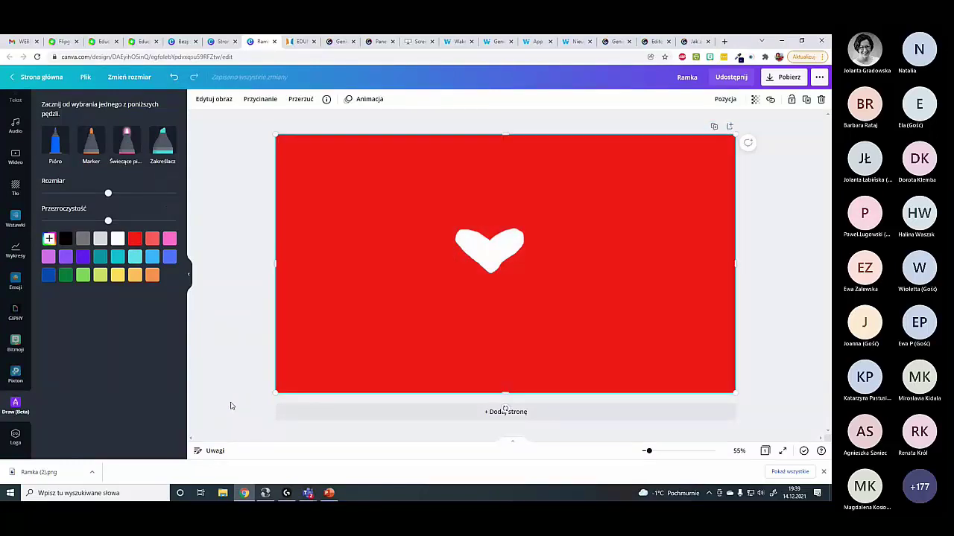
key("Delete")
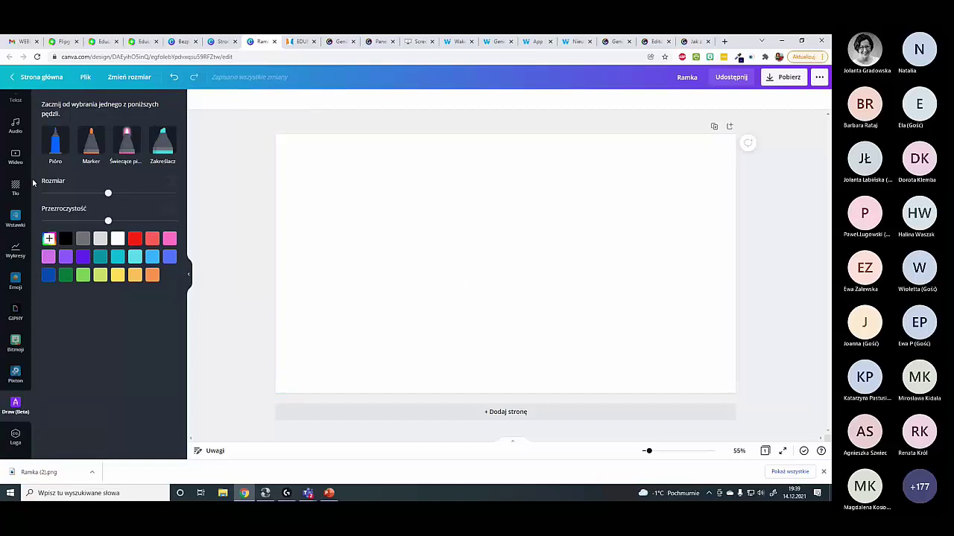
- Search Canva's elements for "lornetka" and add the binoculars graphic with two round empty lenses to the page
scroll(15, 229, "up", 3)
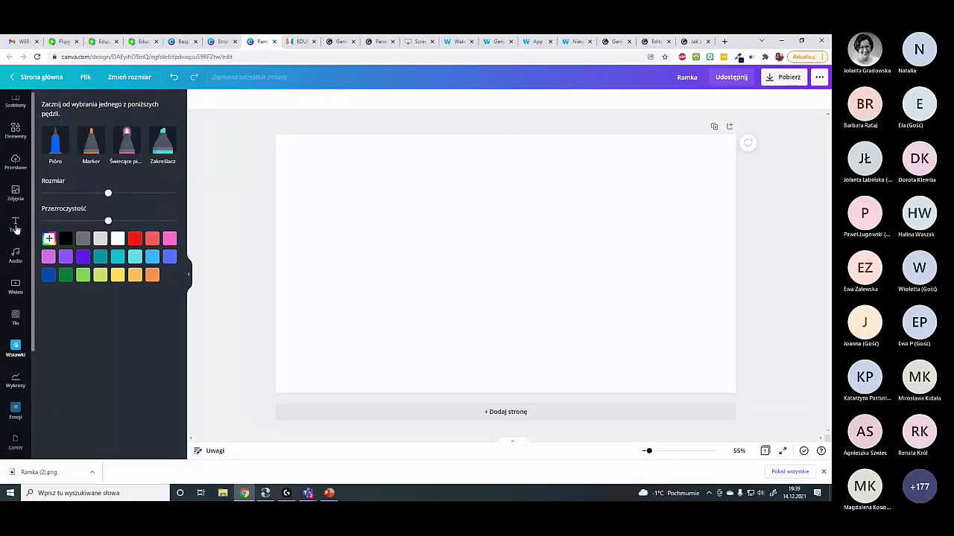
left_click(15, 136)
left_click(103, 106)
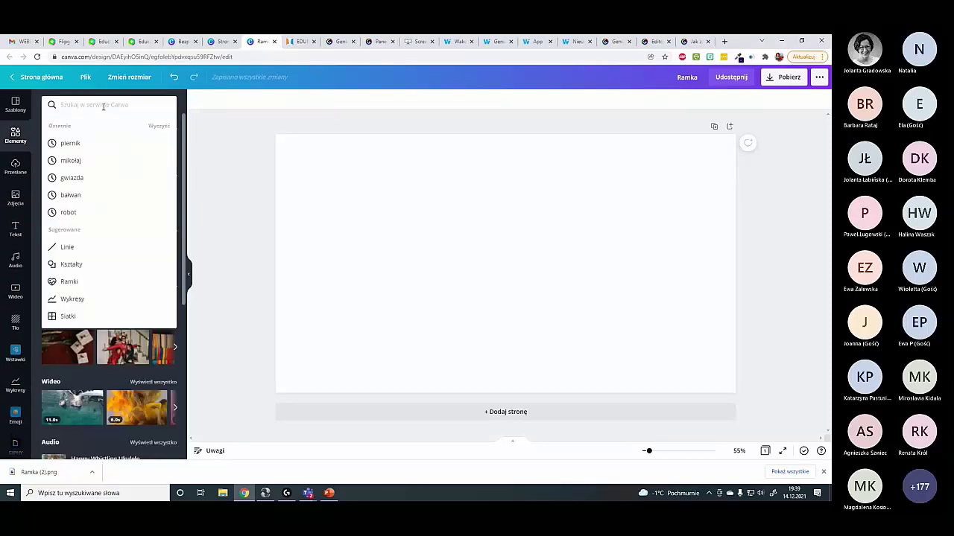
type("lornetka")
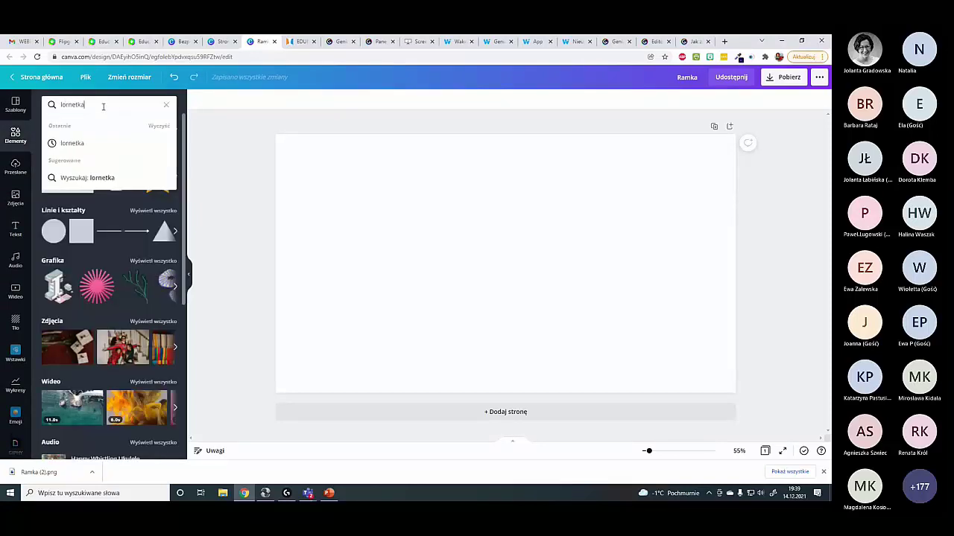
key("Return")
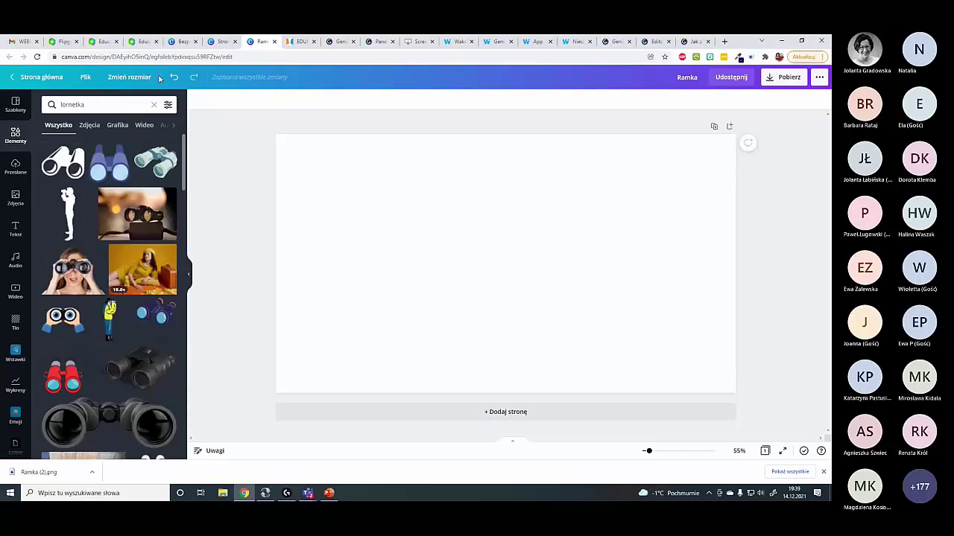
scroll(97, 264, "down", 3)
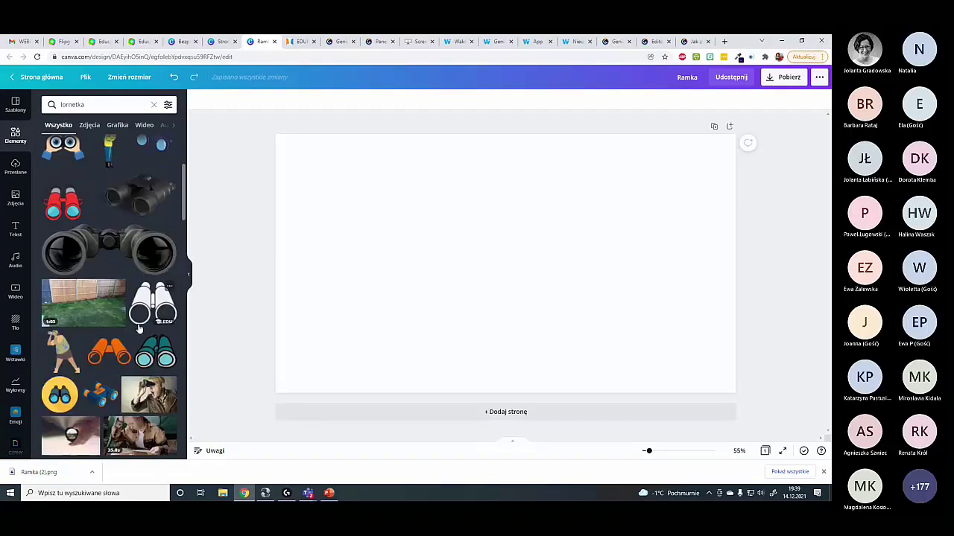
left_click(153, 302)
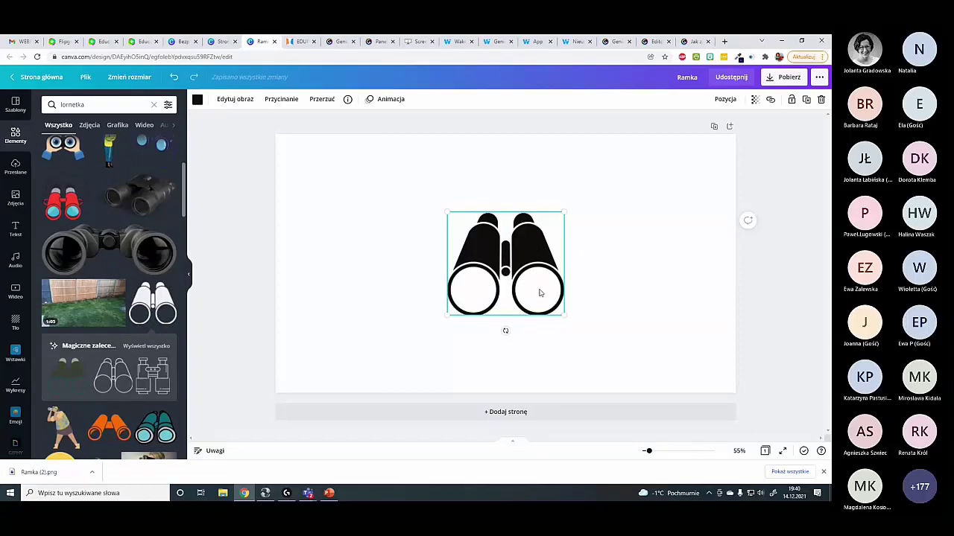
- Paint the page light blue around the lower part of the binoculars with the Draw Marker at size 100 and transparency 100
left_click(617, 277)
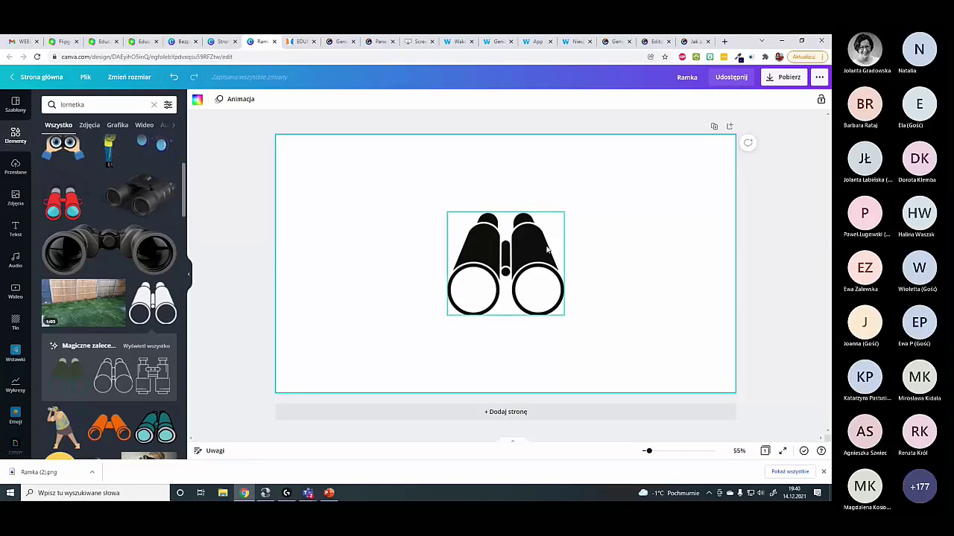
scroll(15, 402, "down", 3)
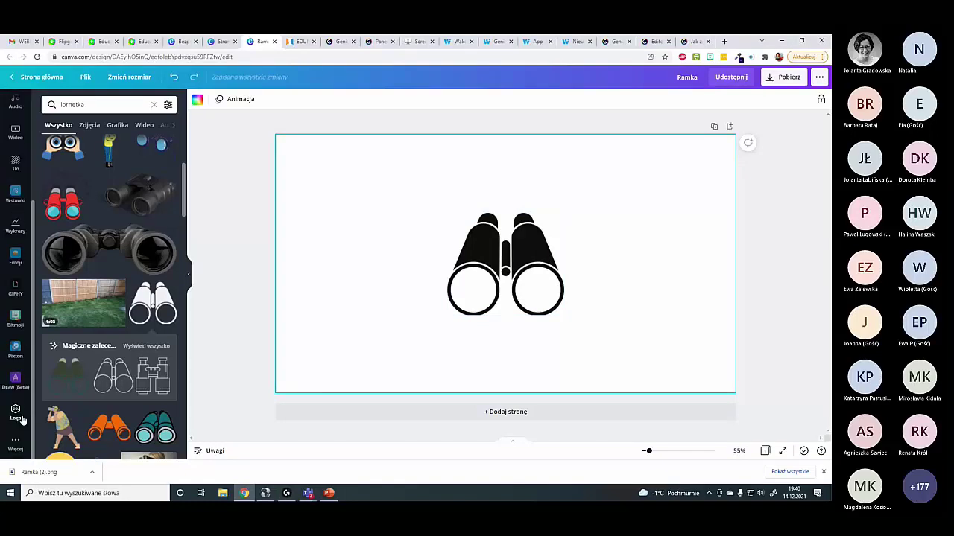
left_click(15, 380)
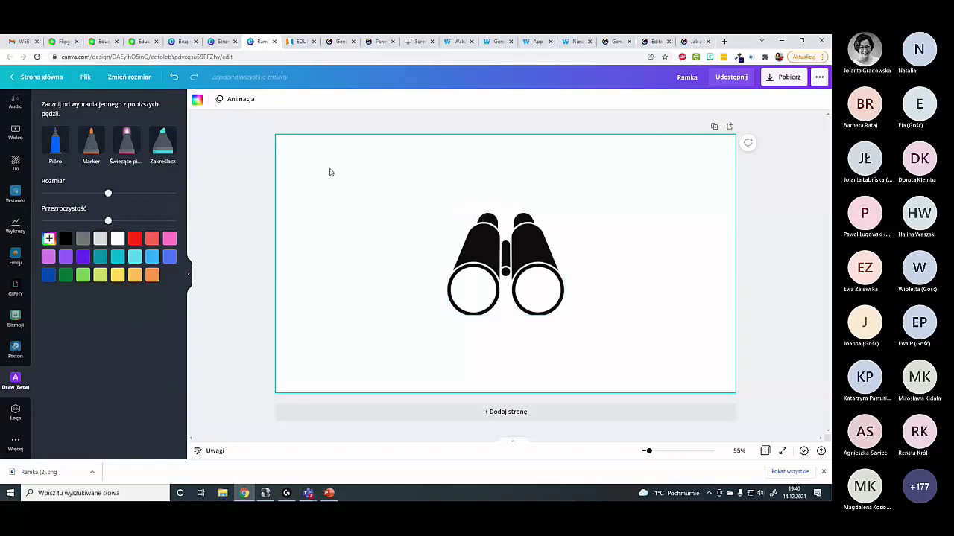
left_click(152, 258)
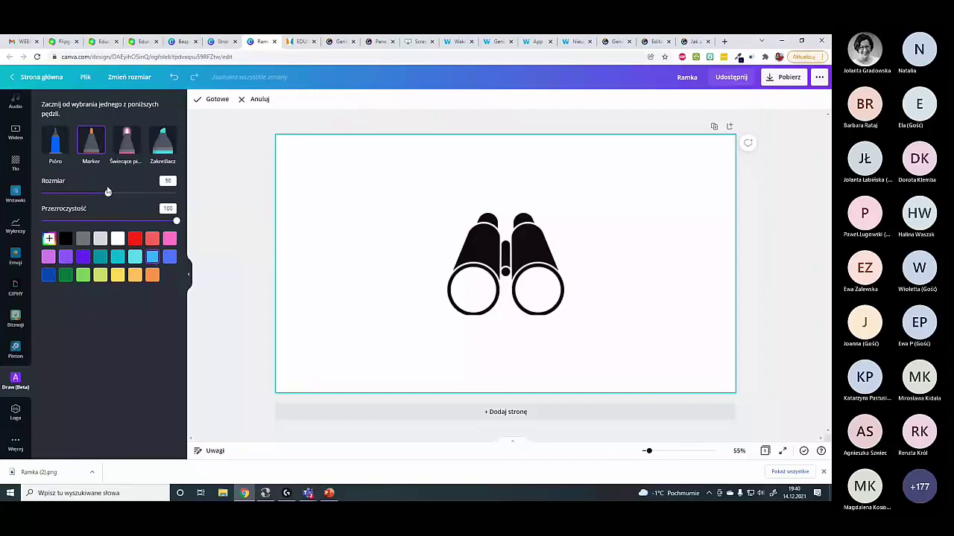
left_click_drag(108, 191, 179, 192)
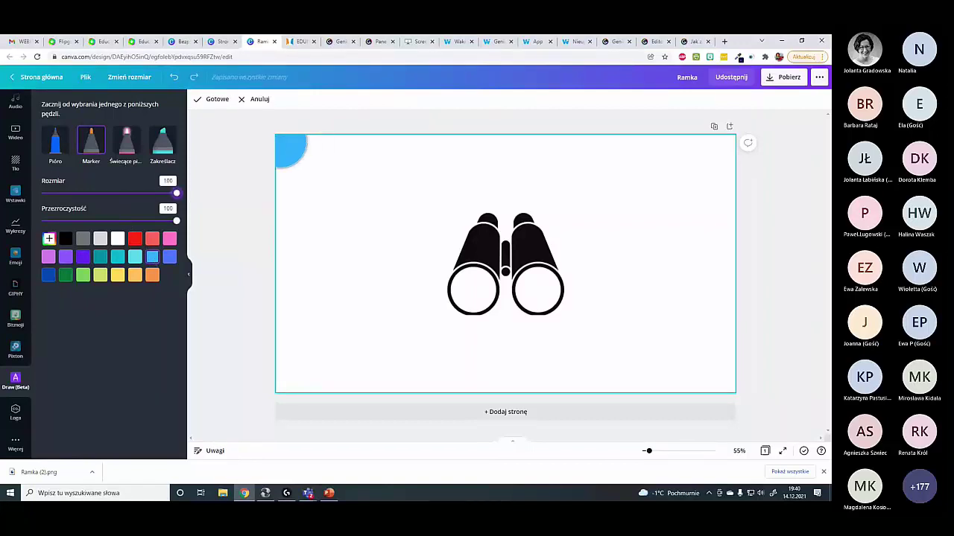
mouse_move(293, 149)
left_mouse_down()
mouse_move(432, 157)
mouse_move(287, 166)
mouse_move(716, 153)
mouse_move(669, 165)
mouse_move(692, 182)
mouse_move(488, 199)
mouse_move(320, 194)
mouse_move(275, 226)
mouse_move(280, 366)
mouse_move(297, 357)
mouse_move(327, 389)
mouse_move(406, 210)
mouse_move(385, 301)
mouse_move(415, 348)
mouse_move(449, 372)
mouse_move(687, 363)
mouse_move(701, 377)
mouse_move(559, 372)
mouse_move(441, 348)
mouse_move(402, 297)
mouse_move(397, 263)
mouse_move(415, 227)
mouse_move(409, 307)
mouse_move(501, 352)
mouse_move(559, 354)
mouse_move(729, 190)
mouse_move(714, 341)
mouse_move(648, 333)
mouse_move(677, 222)
mouse_move(693, 269)
mouse_move(684, 275)
mouse_move(628, 204)
mouse_move(597, 199)
mouse_move(637, 294)
mouse_move(611, 327)
mouse_move(591, 261)
mouse_move(557, 204)
mouse_move(599, 287)
mouse_move(588, 323)
mouse_move(553, 347)
mouse_move(437, 344)
mouse_move(405, 238)
mouse_move(504, 213)
mouse_move(528, 219)
mouse_move(419, 239)
mouse_move(502, 222)
mouse_move(567, 233)
left_mouse_up()
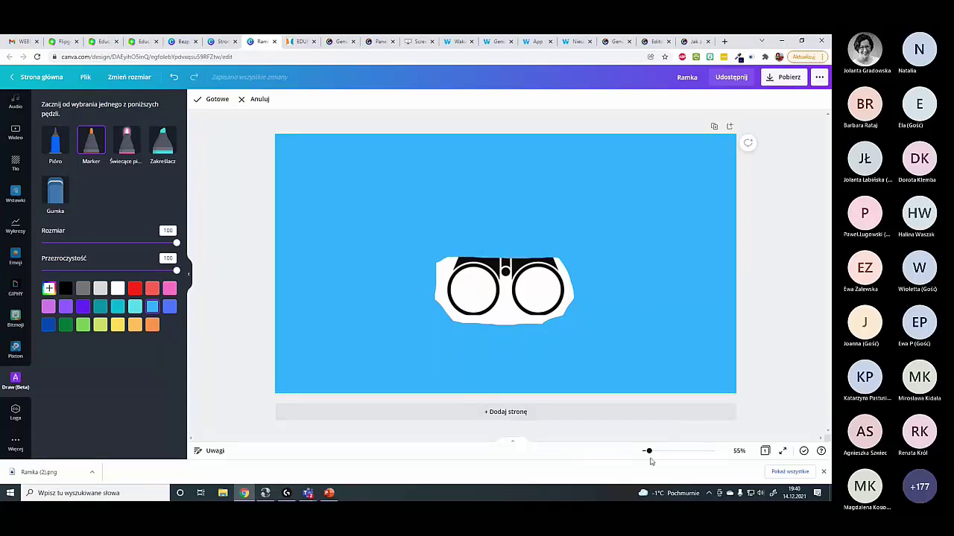
- Fill the remaining white area around both lenses with the light blue Marker at size 57, keep the lens interiors unpainted, and finish drawing
mouse_move(648, 452)
left_mouse_down()
mouse_move(666, 452)
mouse_move(657, 451)
left_mouse_up()
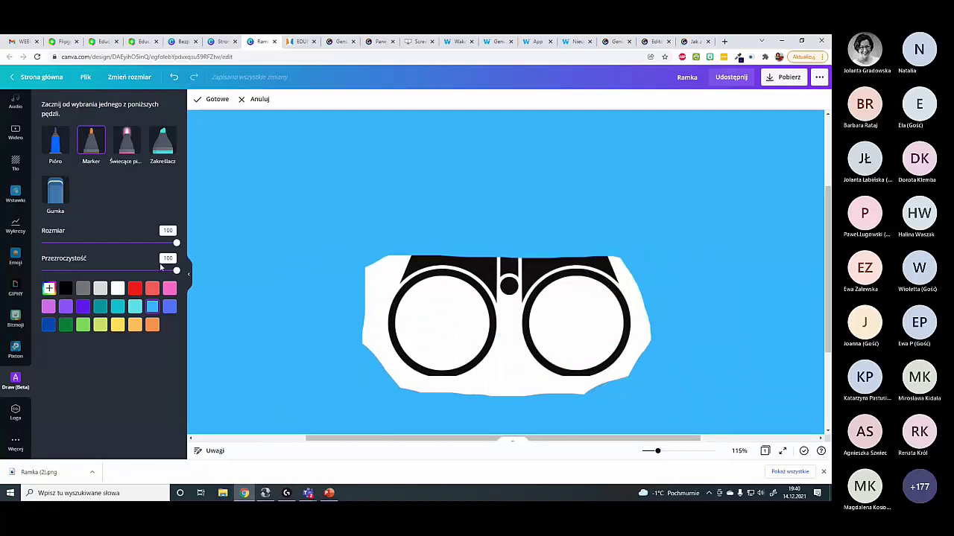
left_click_drag(178, 244, 117, 242)
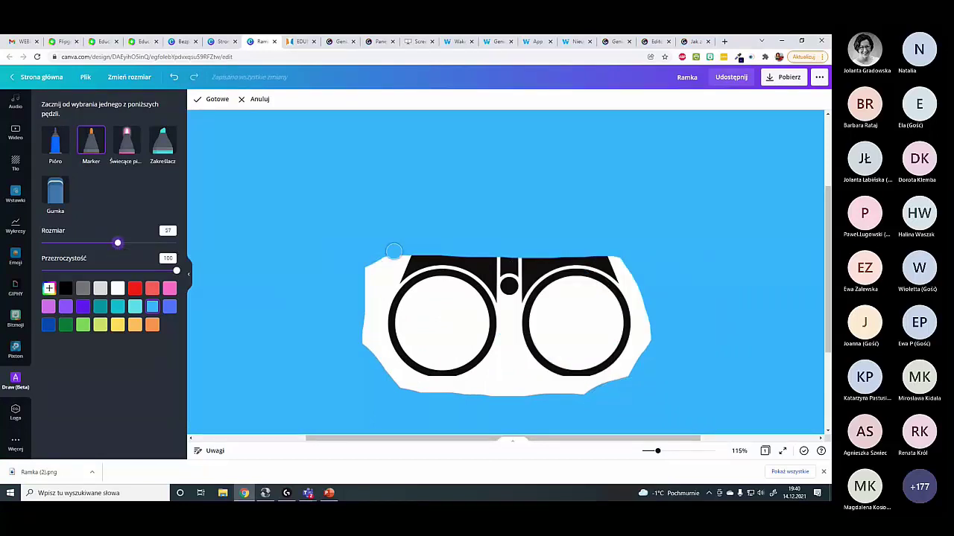
mouse_move(389, 259)
left_mouse_down()
mouse_move(412, 256)
mouse_move(361, 277)
mouse_move(400, 261)
mouse_move(363, 305)
mouse_move(384, 279)
mouse_move(396, 279)
mouse_move(361, 341)
mouse_move(393, 288)
mouse_move(372, 364)
mouse_move(383, 311)
mouse_move(394, 363)
mouse_move(381, 364)
mouse_move(398, 378)
mouse_move(397, 364)
mouse_move(439, 384)
mouse_move(400, 390)
mouse_move(493, 373)
mouse_move(437, 395)
mouse_move(548, 401)
mouse_move(620, 387)
mouse_move(552, 391)
mouse_move(627, 356)
mouse_move(648, 325)
mouse_move(630, 348)
mouse_move(642, 305)
mouse_move(647, 321)
mouse_move(614, 257)
mouse_move(632, 301)
mouse_move(616, 276)
mouse_move(558, 264)
mouse_move(514, 312)
mouse_move(498, 261)
mouse_move(518, 286)
mouse_move(524, 346)
mouse_move(543, 376)
mouse_move(508, 359)
mouse_move(506, 305)
mouse_move(504, 346)
mouse_move(482, 365)
mouse_move(502, 324)
mouse_move(495, 290)
mouse_move(485, 275)
mouse_move(493, 295)
mouse_move(458, 261)
mouse_move(431, 267)
left_mouse_up()
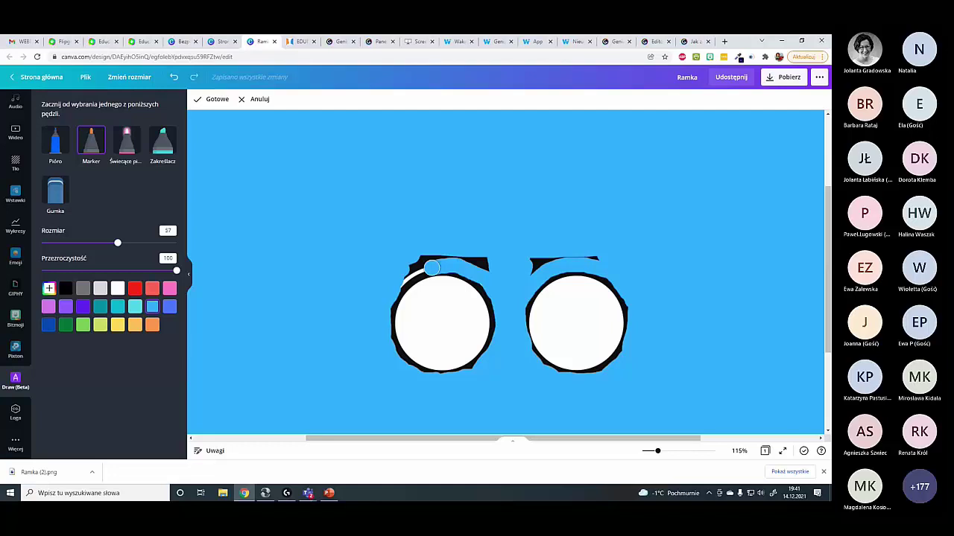
key("Escape")
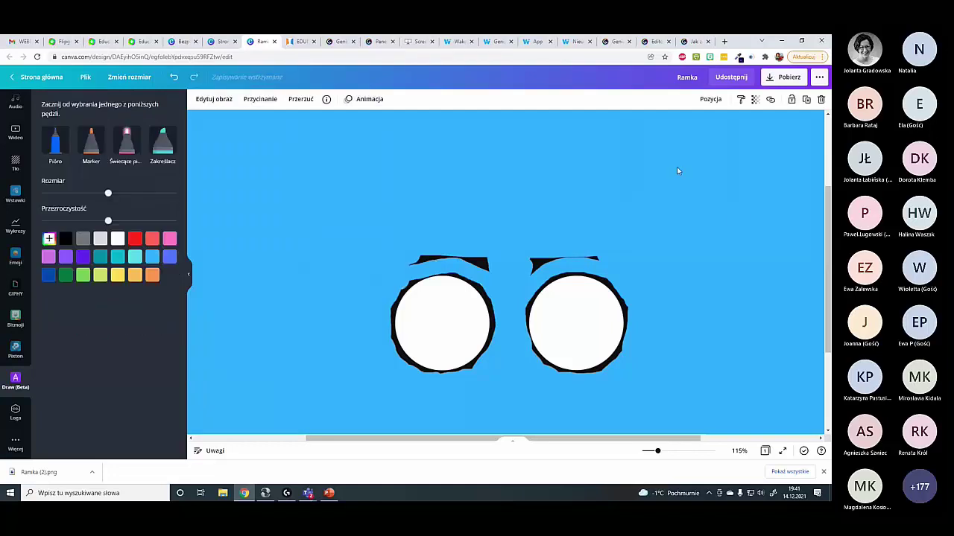
- Send the light blue drawing behind the binoculars graphic
left_click_drag(661, 456, 649, 451)
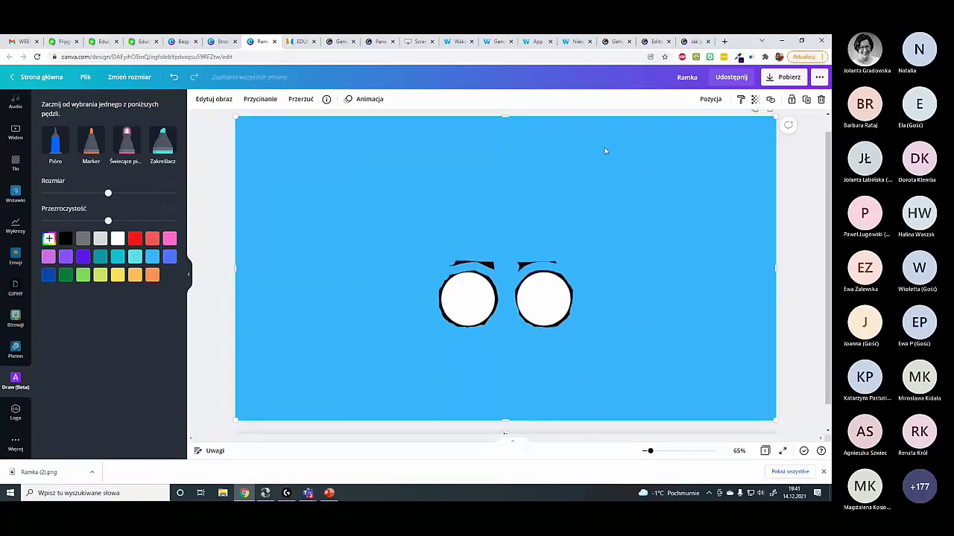
left_click(710, 99)
left_click(668, 127)
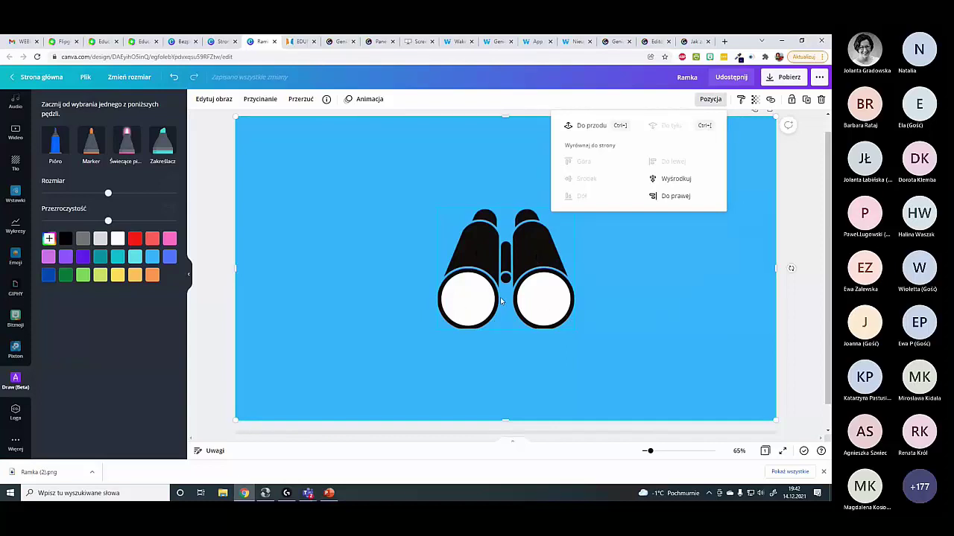
- Download the design as a PNG with a transparent background
left_click(811, 166)
left_click(784, 79)
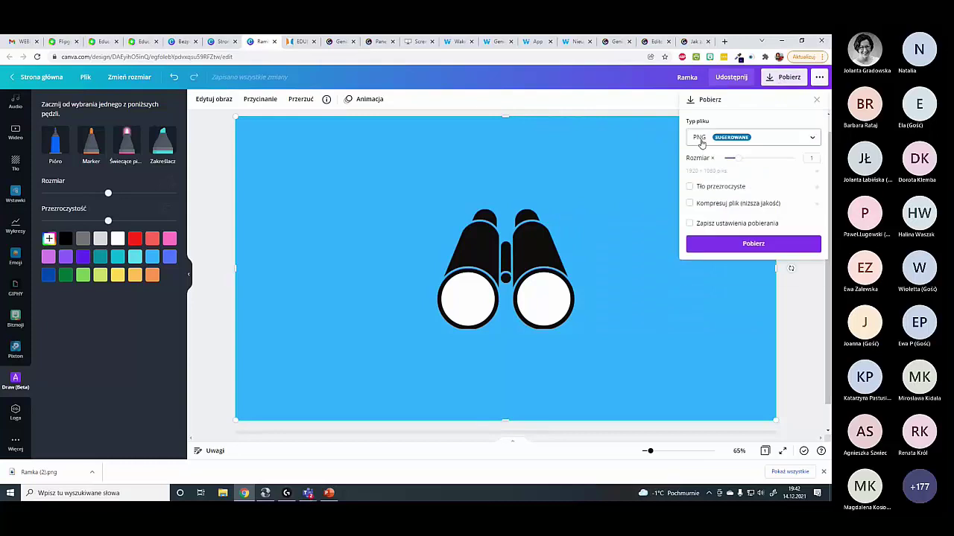
left_click(767, 245)
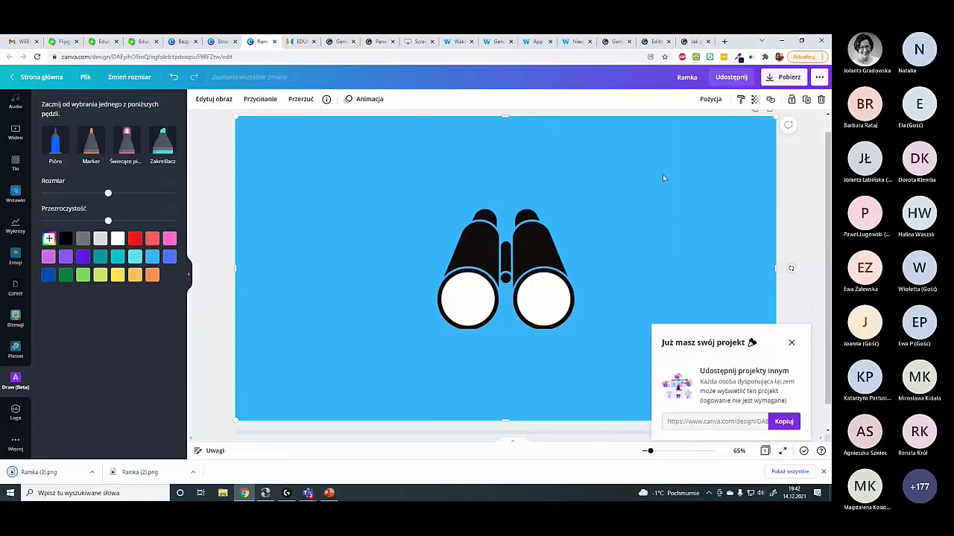
- Switch to the Genially editor, upload the downloaded Ramka (3).png and insert the binoculars overlay on the page
left_click(615, 41)
left_click(654, 41)
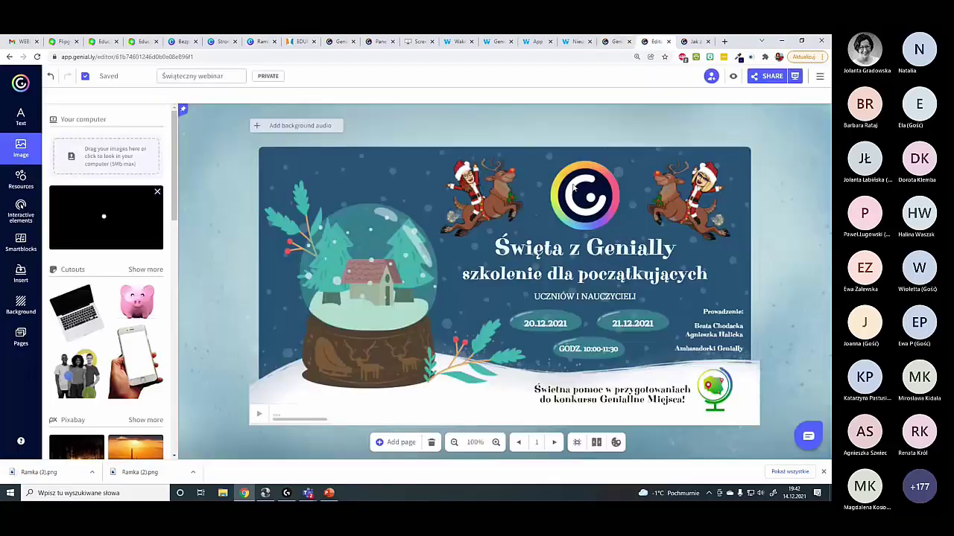
left_click(113, 158)
double_click(127, 153)
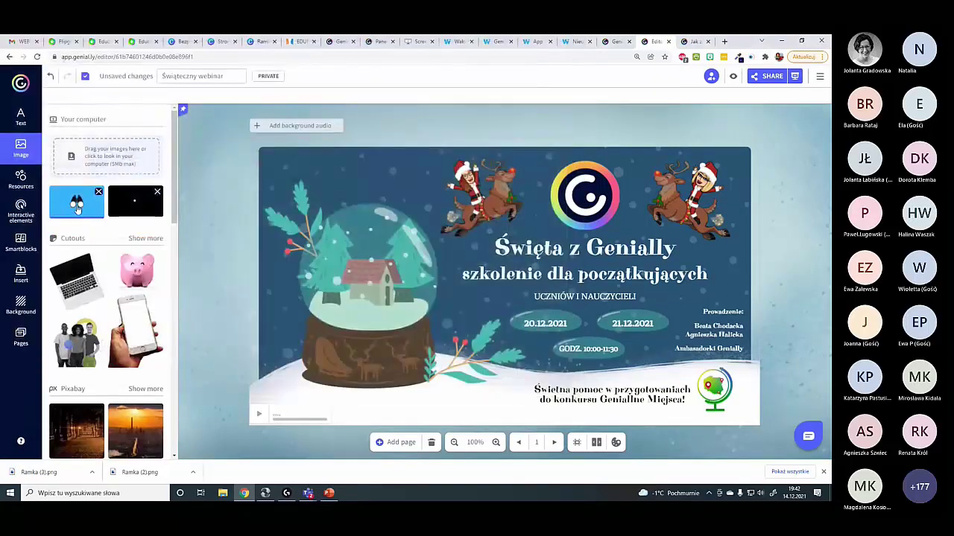
left_click(78, 208)
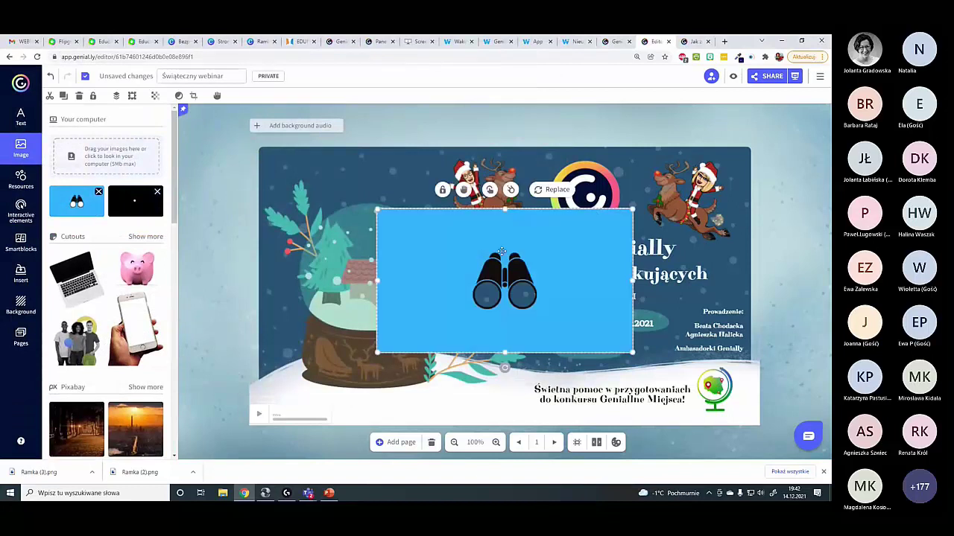
- Enlarge the binoculars overlay from opposite corners until it extends well beyond the page on all sides
left_click_drag(377, 210, 197, 108)
left_click(348, 216)
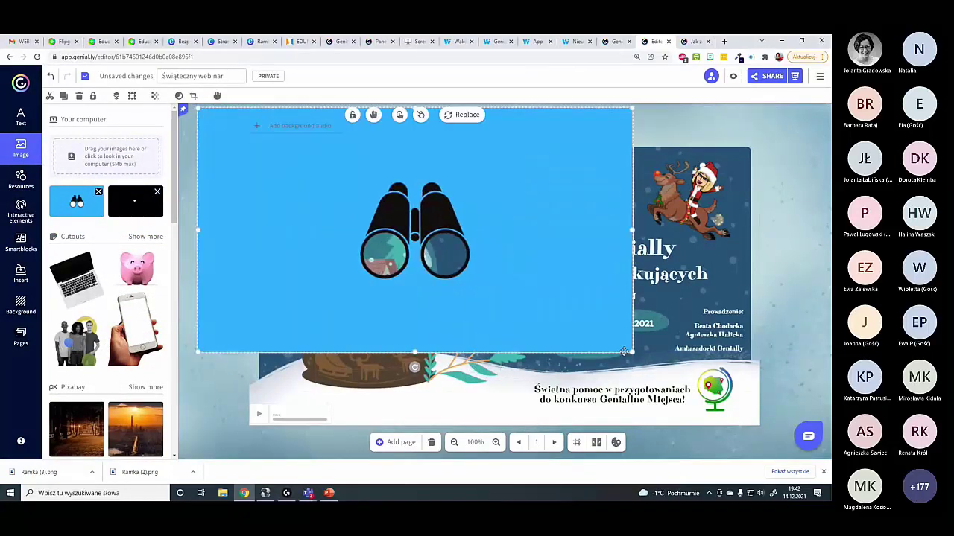
left_click_drag(624, 352, 395, 473)
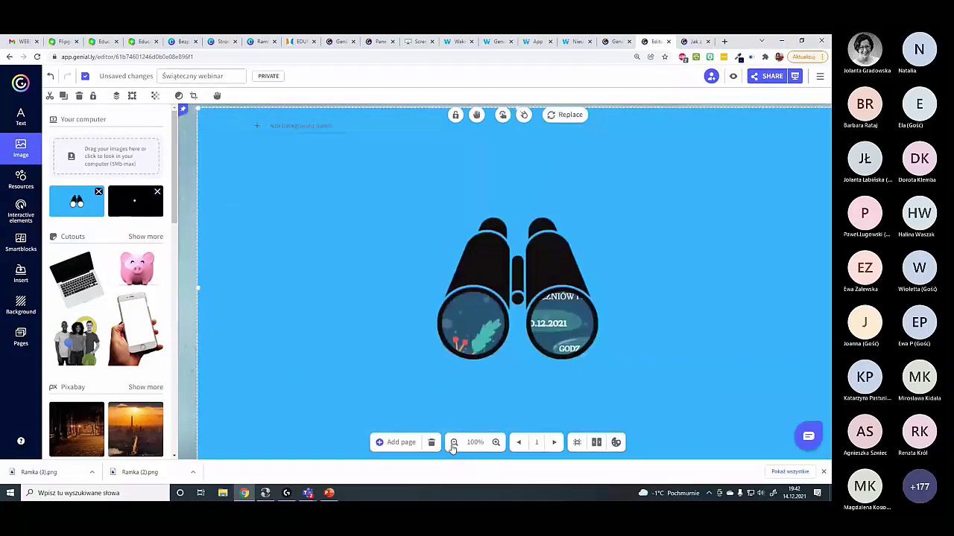
left_click(453, 443)
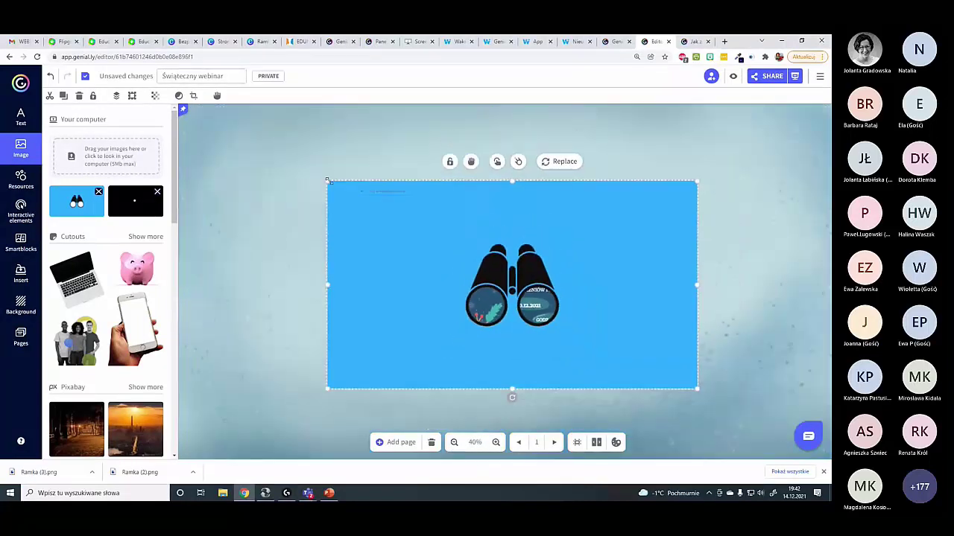
left_click_drag(326, 180, 187, 94)
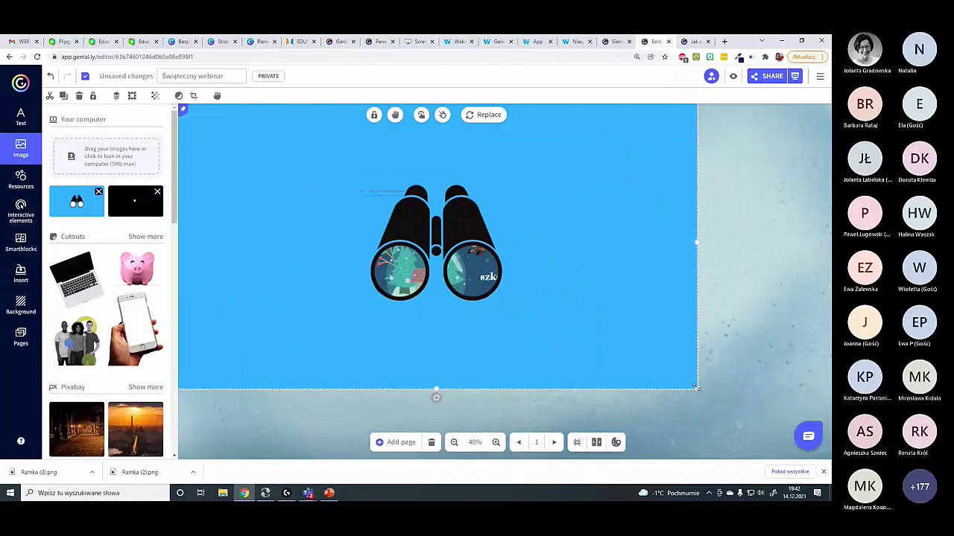
left_click_drag(695, 387, 835, 465)
- Make the binoculars overlay draggable in view mode, preview the genially and move the overlay over the page
left_click(467, 114)
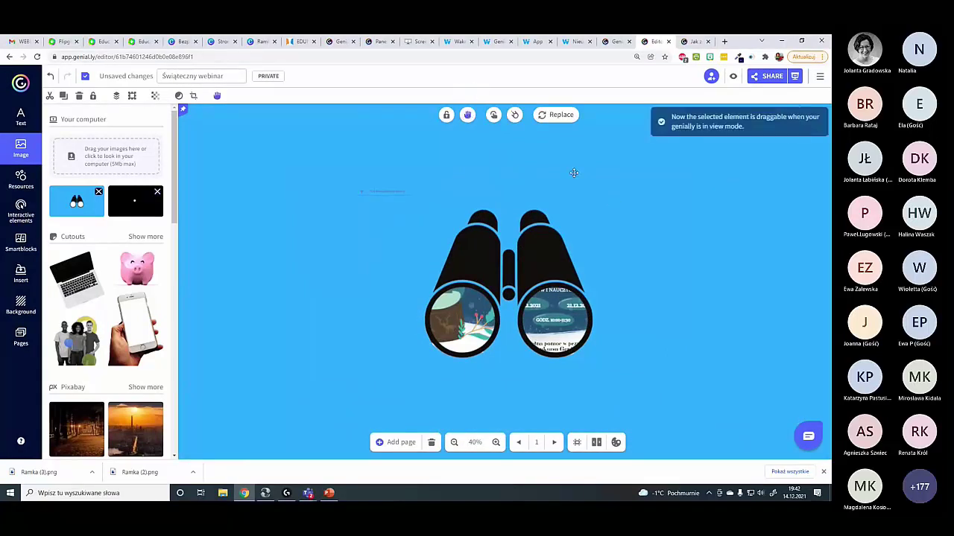
left_click(734, 78)
left_click_drag(588, 266, 720, 188)
left_click(720, 188)
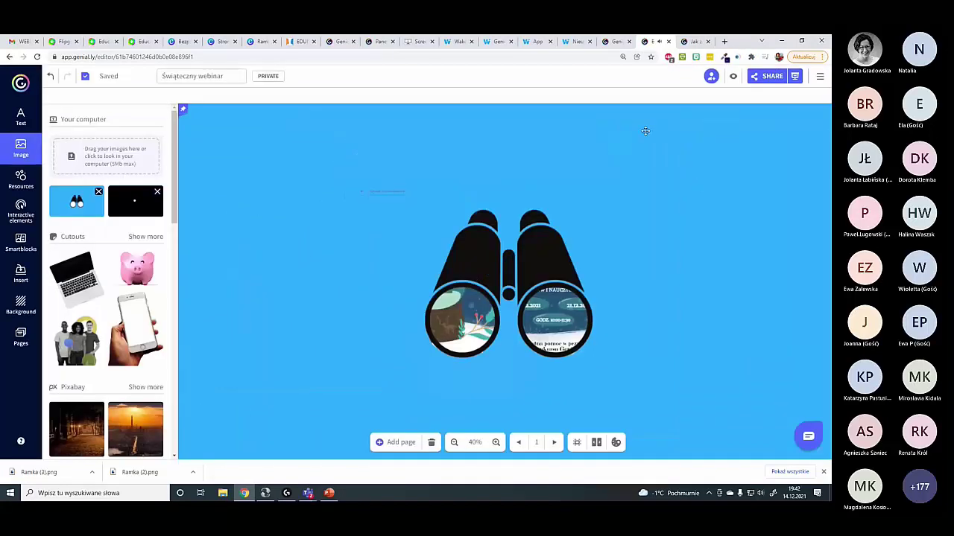
- Delete the binoculars overlay from the Genially page and restore the canvas zoom to 100%
left_click(646, 214)
key("Delete")
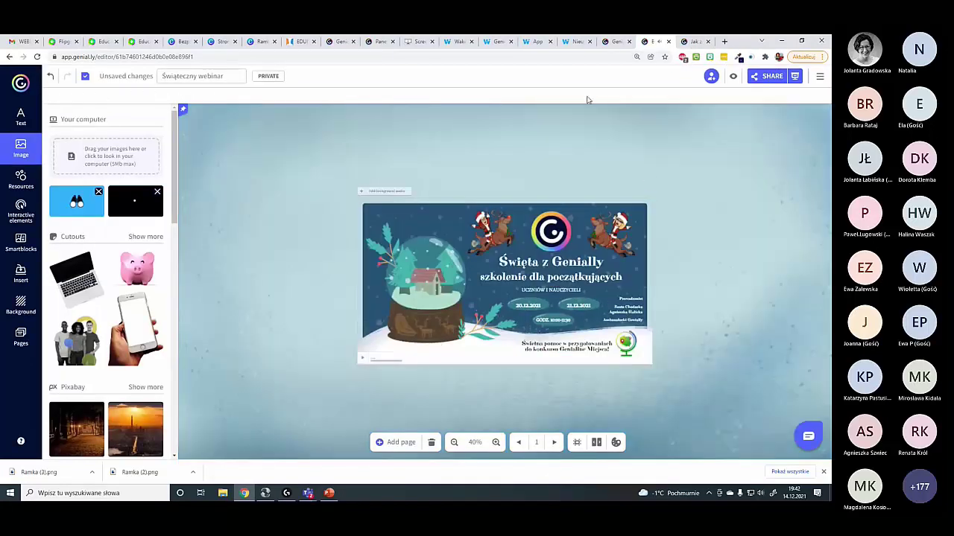
left_click(496, 443)
left_click(495, 443)
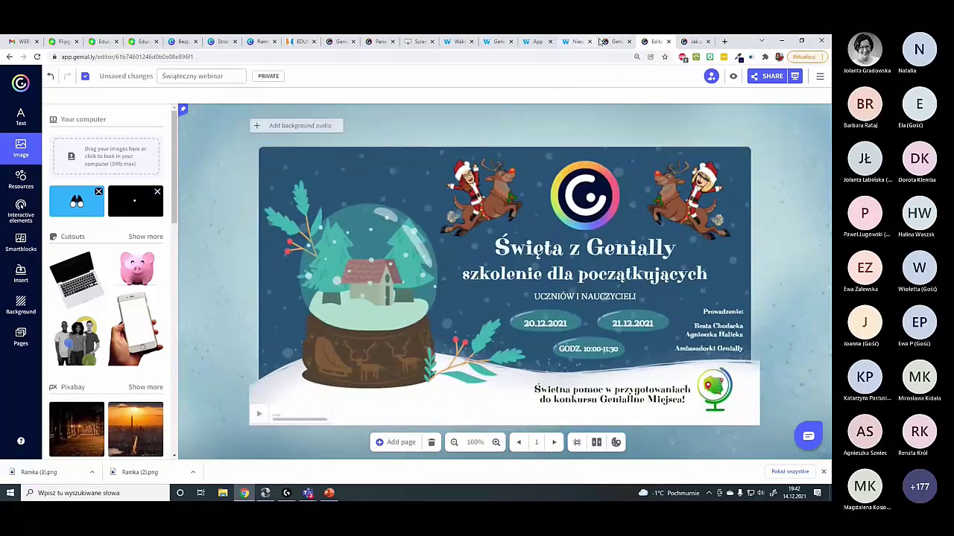
- Start a new Short in Flipgrid and add Ramka (3).png to the camera view as a photo effect
left_click(140, 42)
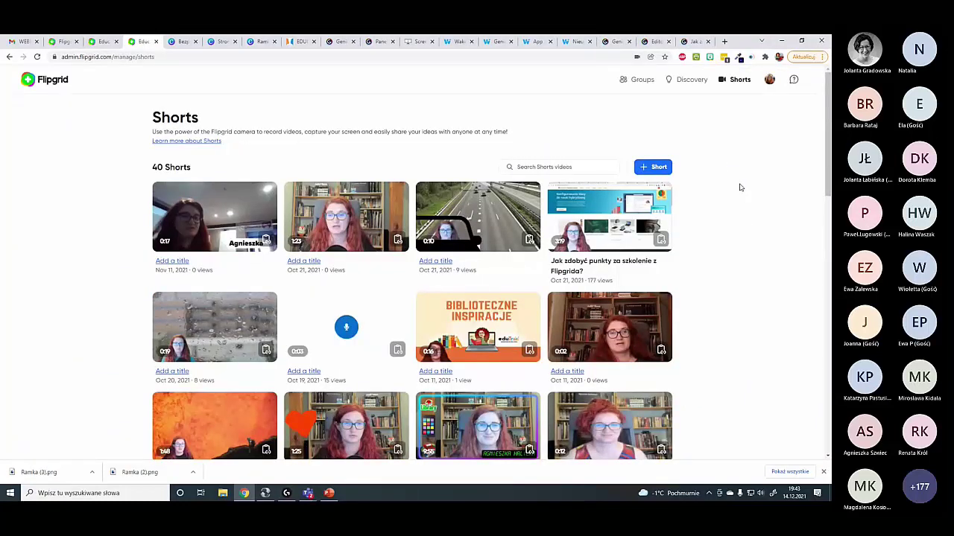
left_click(655, 169)
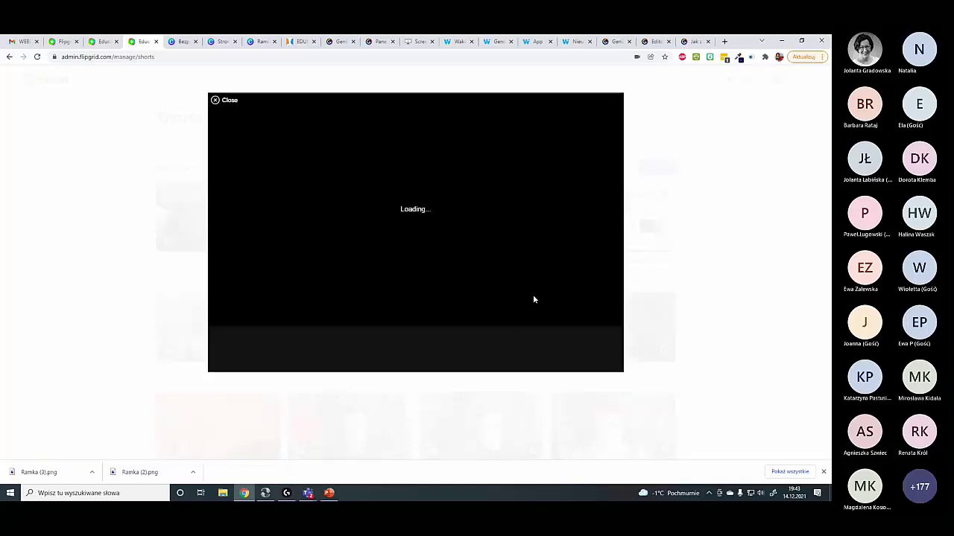
left_click(451, 349)
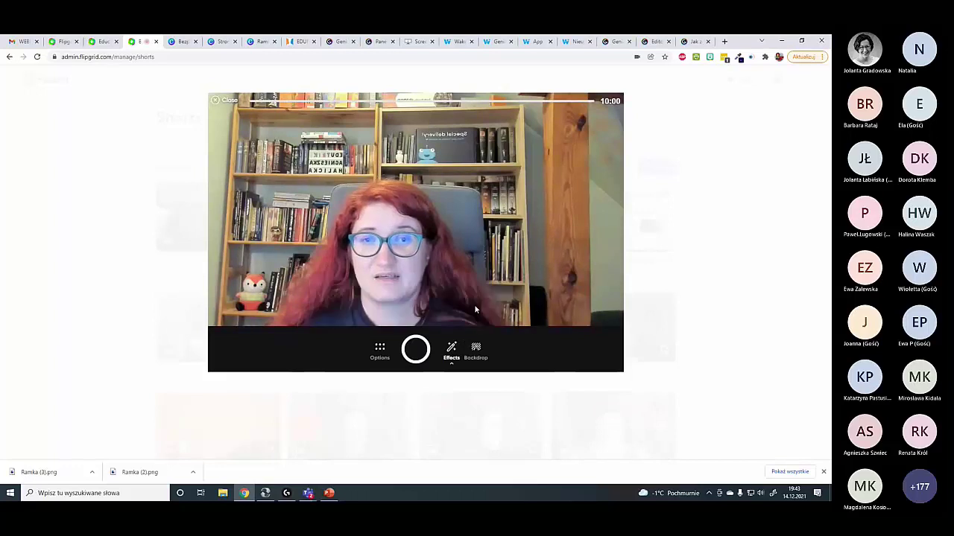
left_click(476, 309)
left_click(469, 298)
scroll(556, 291, "up", 10)
double_click(127, 149)
- Reposition and enlarge the binoculars overlay until it covers the whole camera view
left_click_drag(348, 240, 146, 365)
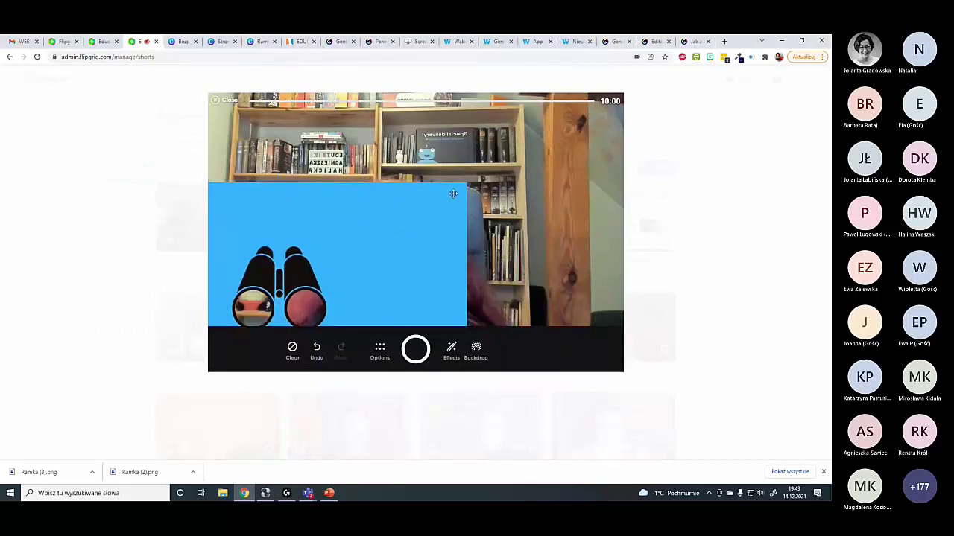
left_click_drag(467, 184, 623, 93)
left_click_drag(466, 282, 469, 287)
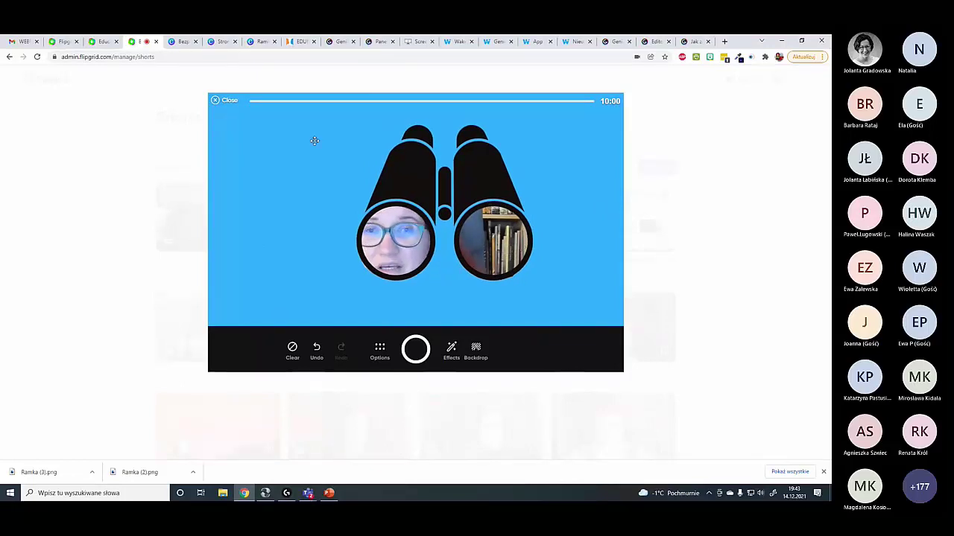
- Move the binoculars overlay around so the lenses travel across the camera view, and delete the overlay
left_click_drag(520, 151, 615, 183)
left_click_drag(527, 200, 502, 138)
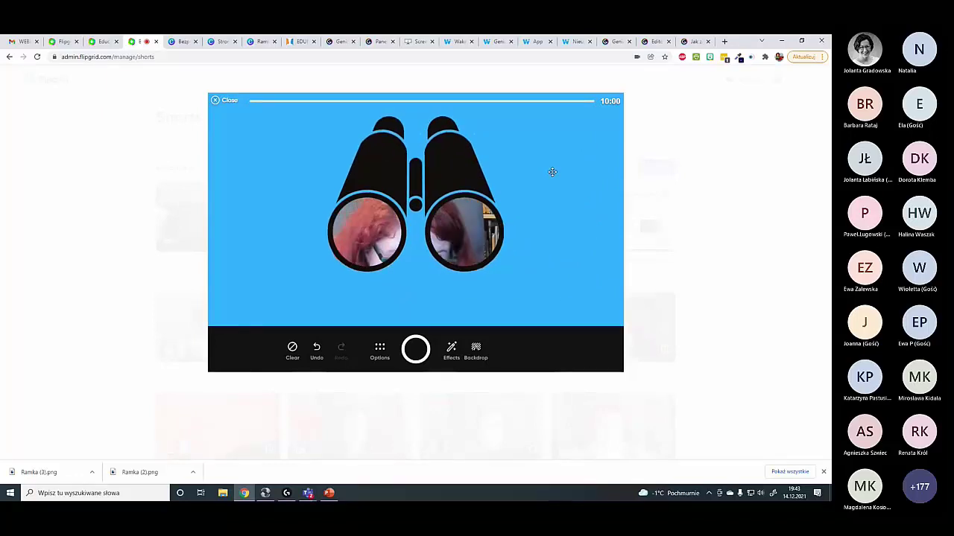
key("Delete")
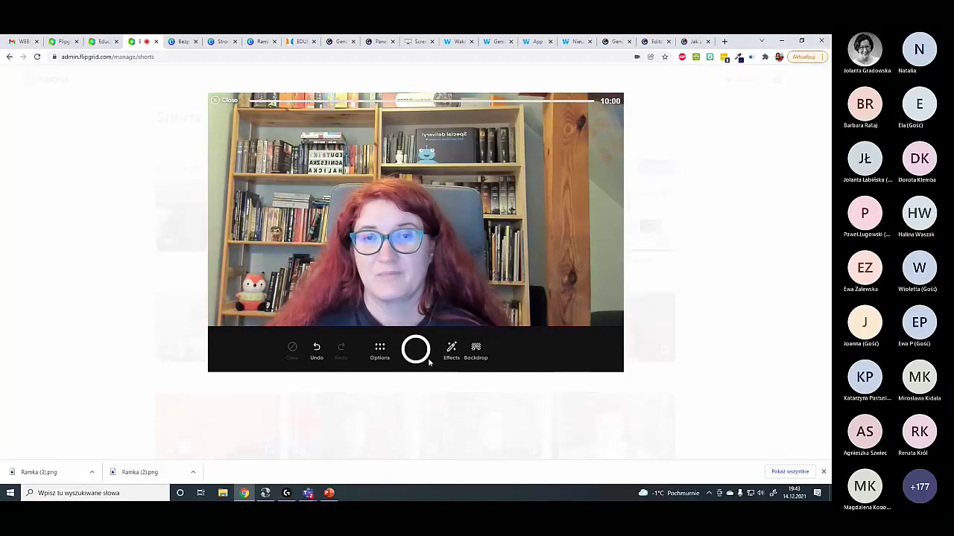
- Apply the white board with small coloured dots from the Board effects as a split screen beside the camera
left_click(451, 350)
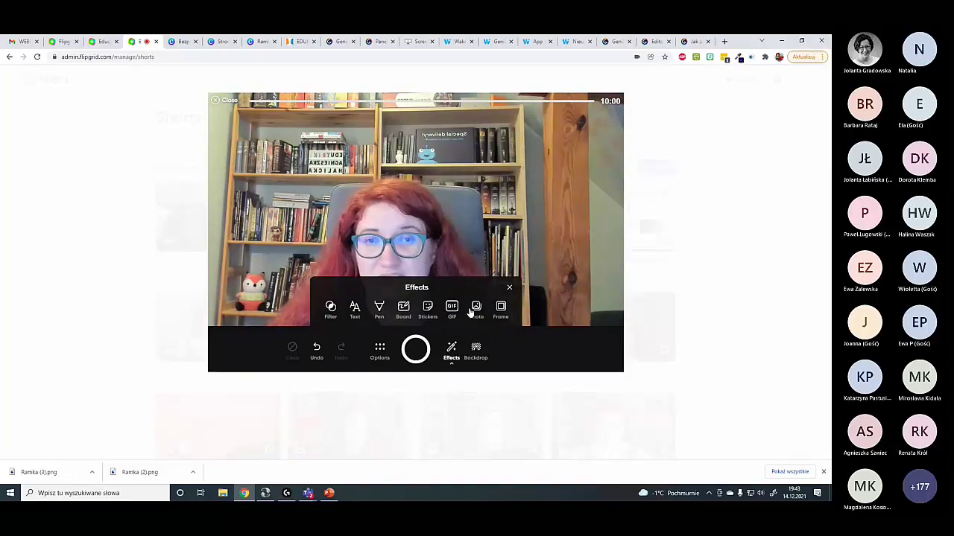
left_click(403, 309)
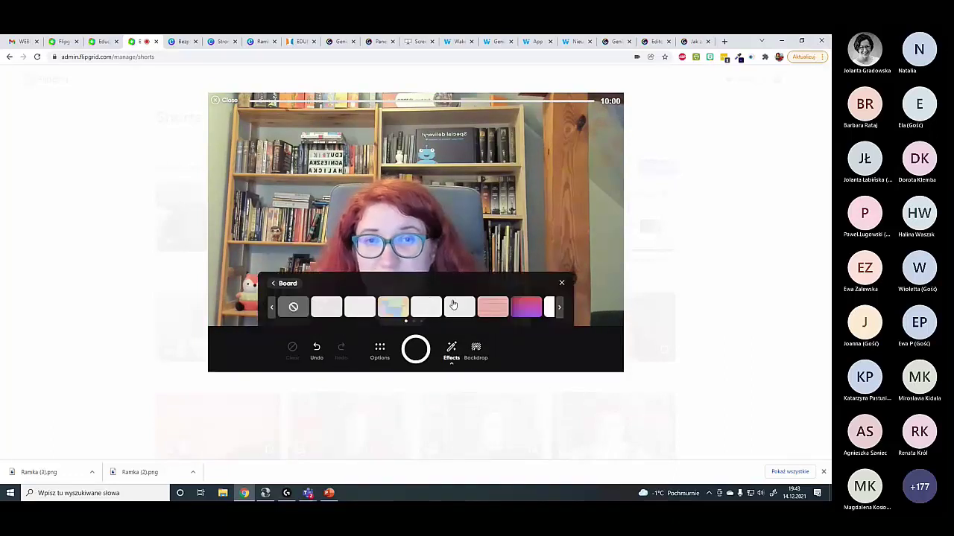
left_click(462, 310)
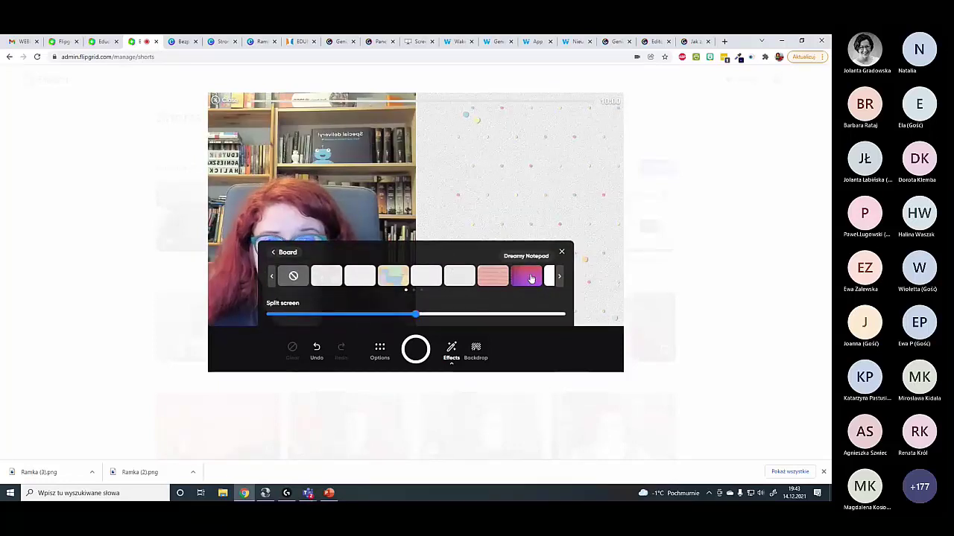
- Apply the Graph board and extend it over the whole camera view with the split screen setting
left_click(362, 276)
left_click(560, 278)
left_click(561, 278)
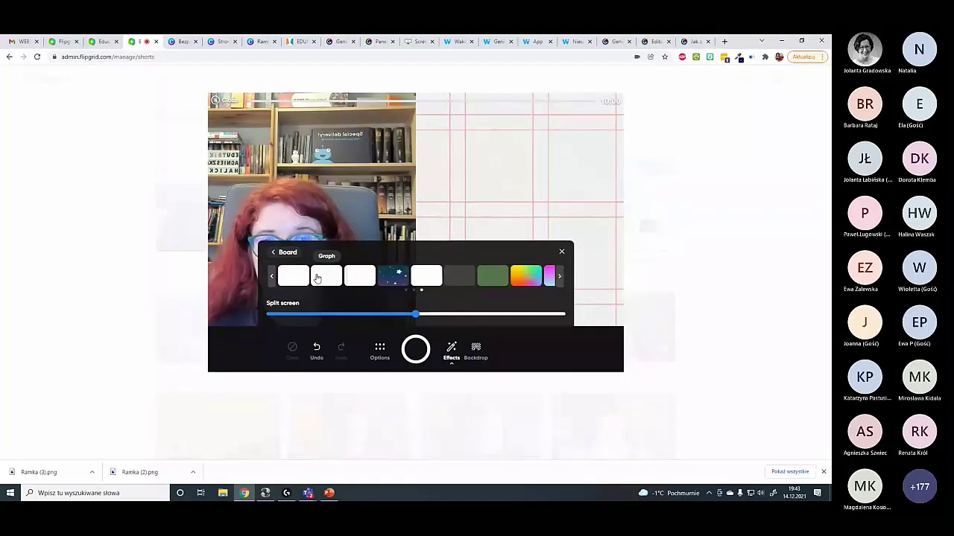
left_click(318, 278)
left_click_drag(415, 314, 230, 323)
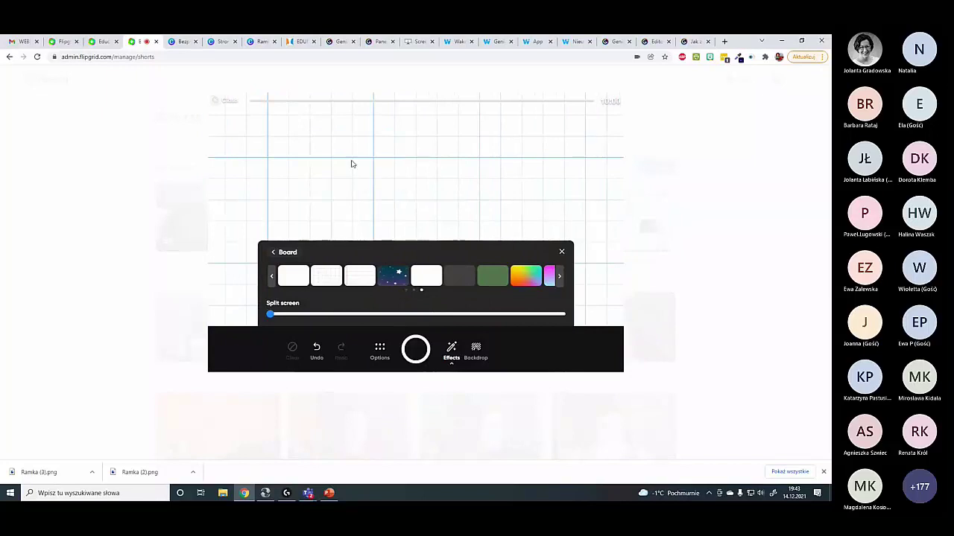
left_click(562, 252)
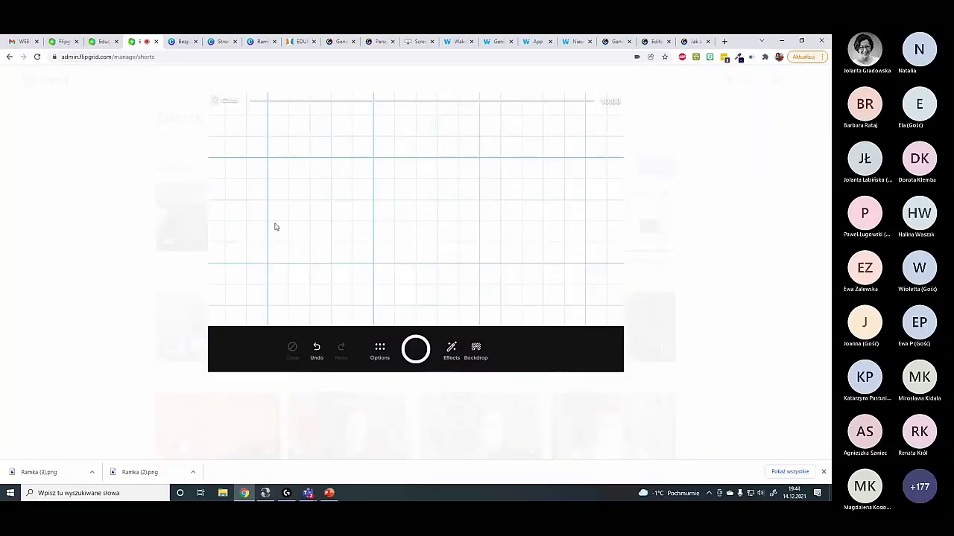
- Handwrite the equation 2+2=4 in turquoise across the graph board with the Pen effect
left_click(452, 354)
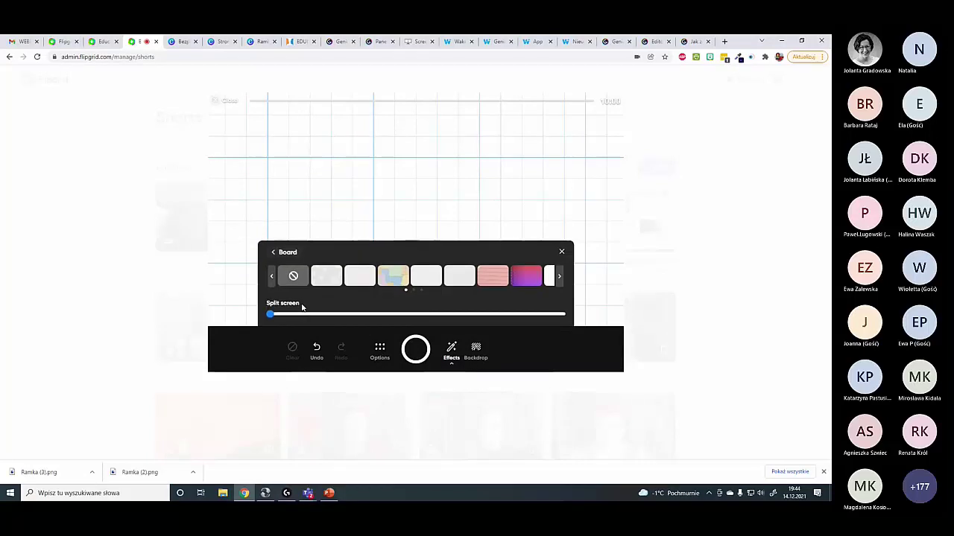
left_click(272, 253)
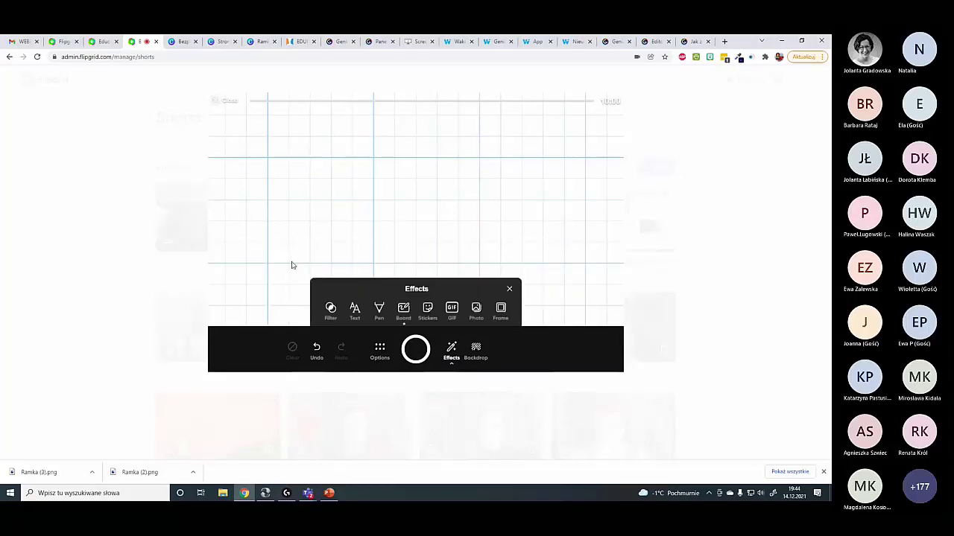
left_click(377, 311)
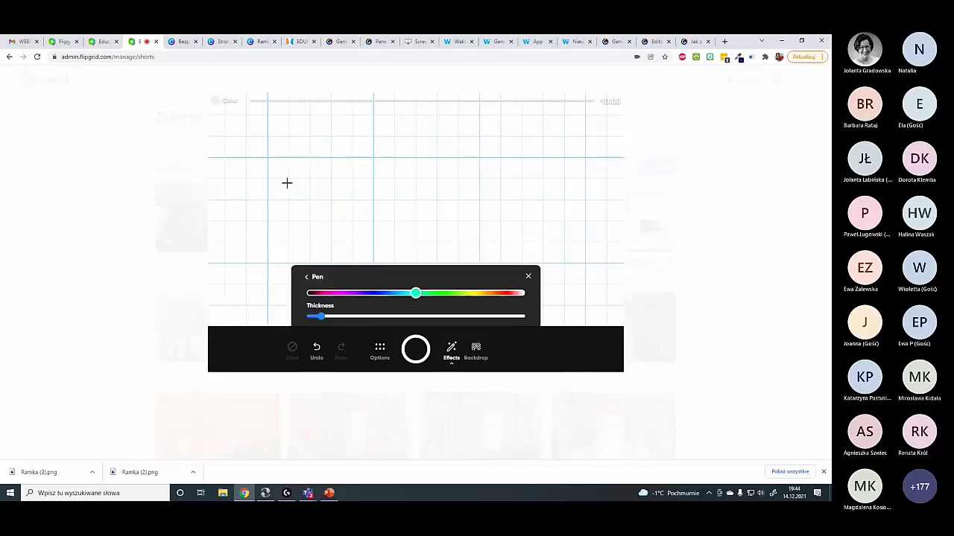
left_click(285, 141)
mouse_move(284, 146)
left_mouse_down()
mouse_move(311, 165)
mouse_move(308, 180)
mouse_move(369, 160)
left_mouse_up()
mouse_move(364, 152)
left_mouse_down()
mouse_move(362, 174)
mouse_move(380, 185)
mouse_move(416, 187)
mouse_move(481, 163)
mouse_move(481, 172)
left_mouse_up()
left_click_drag(512, 191, 539, 182)
left_click_drag(536, 168, 527, 213)
- Add Ramka (3).png as a photo over the graph board, enlarge and move it across the equation, and delete the overlay
left_click(452, 350)
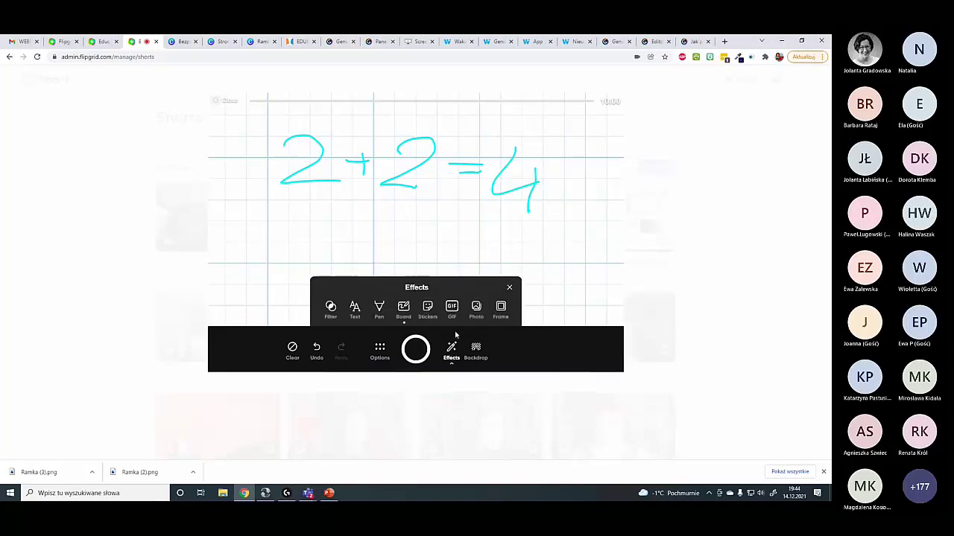
left_click(477, 307)
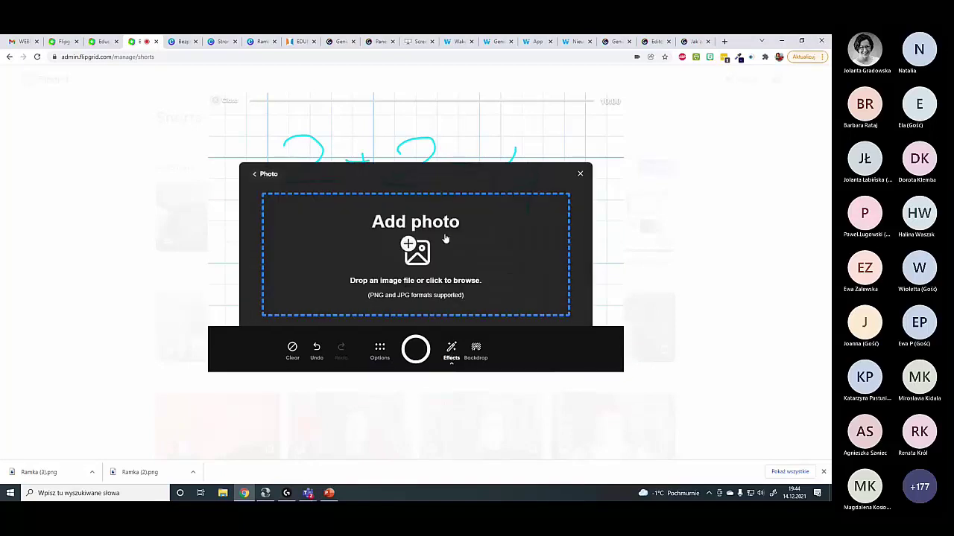
left_click(447, 237)
double_click(126, 158)
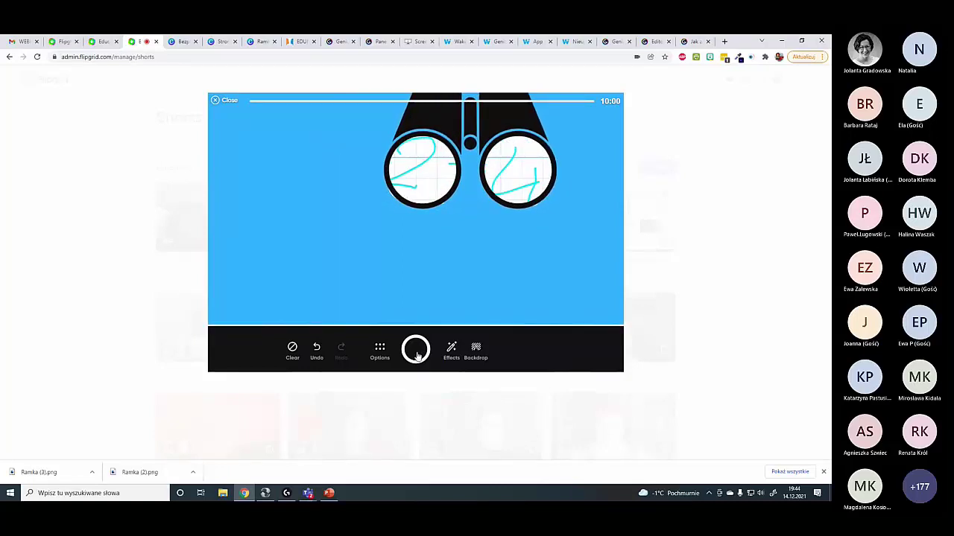
left_click_drag(571, 198, 420, 213)
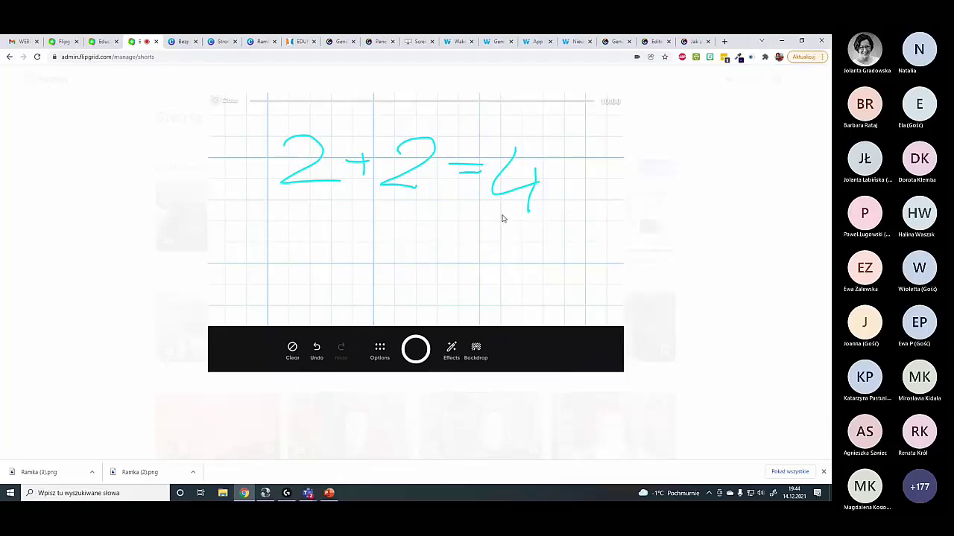
left_click(452, 347)
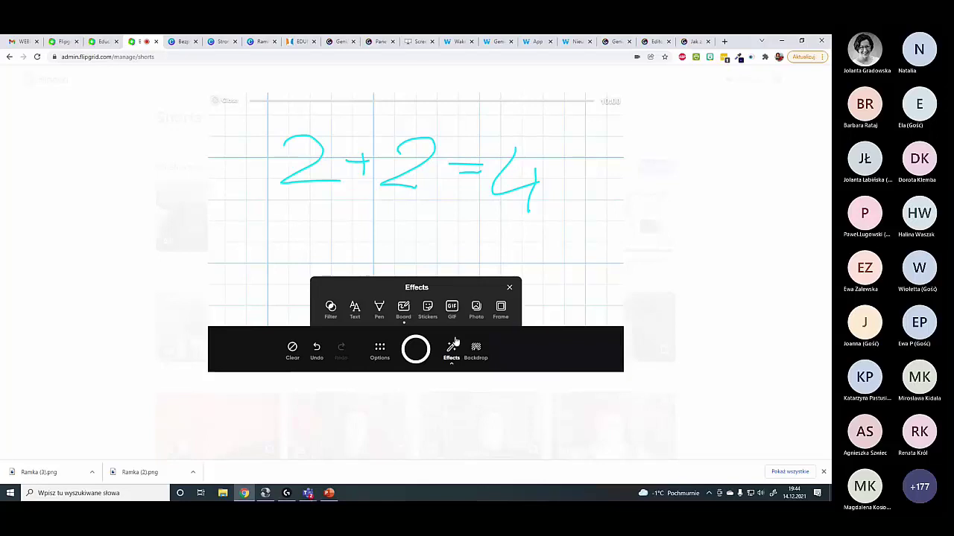
left_click(476, 308)
left_click(426, 255)
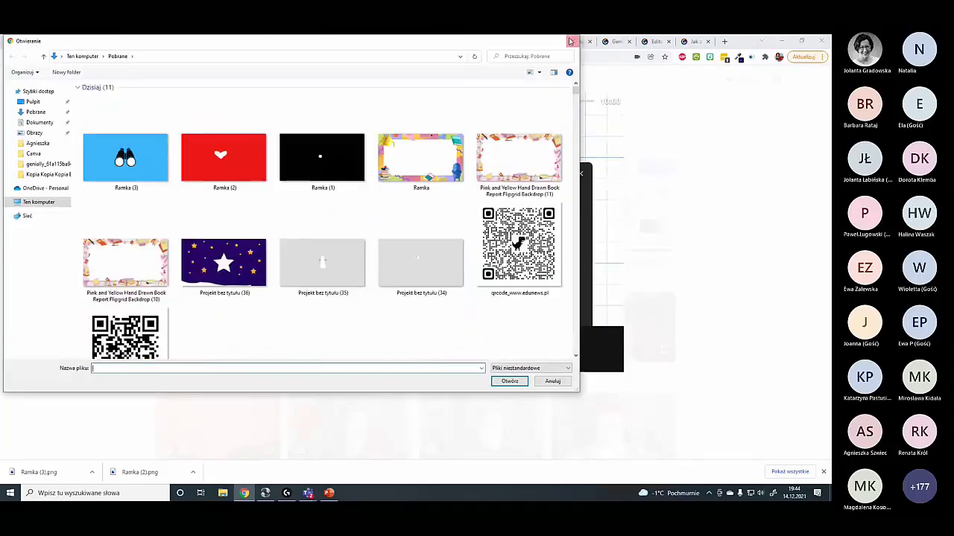
left_click(570, 40)
left_click(580, 176)
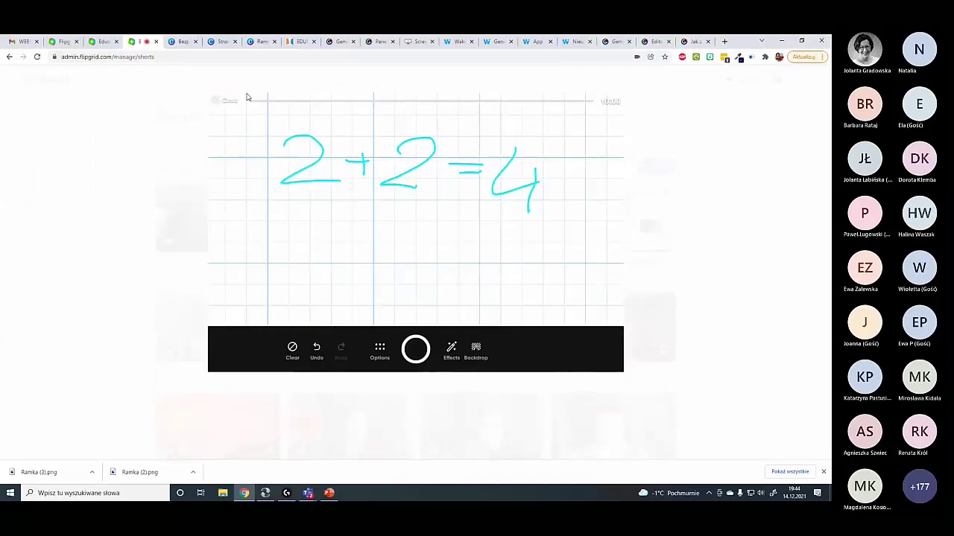
- Close the Flipgrid camera, switch to the Ramka design in Canva and add a blank page
left_click(215, 102)
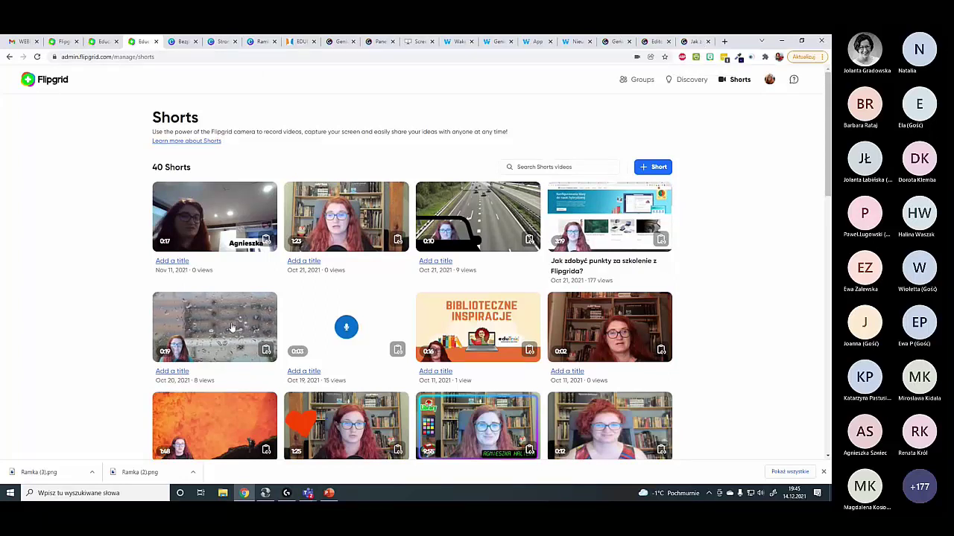
left_click(243, 41)
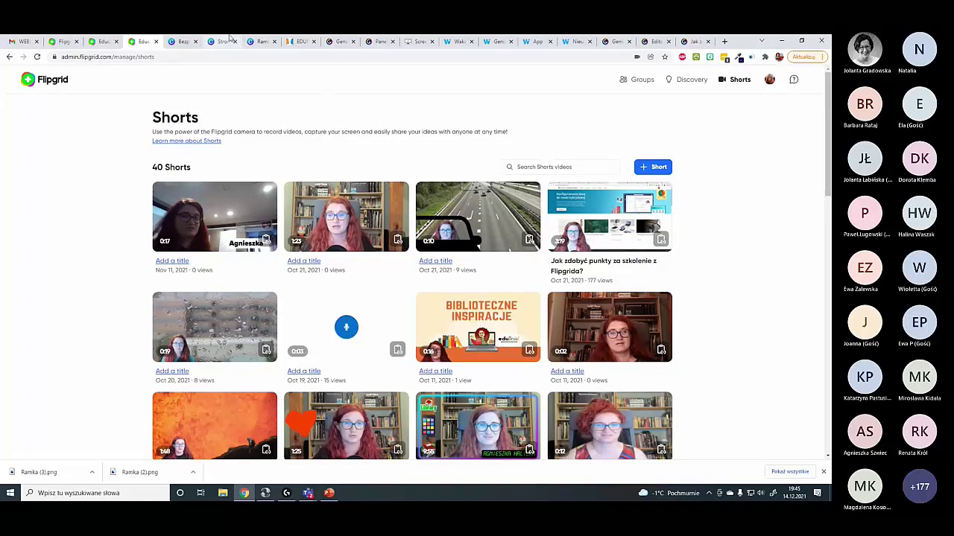
left_click(263, 41)
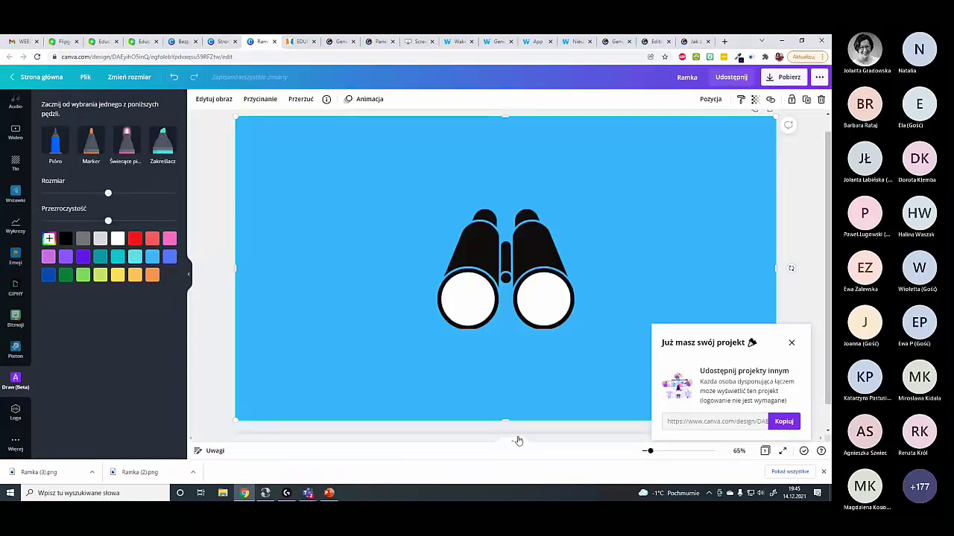
left_click(518, 411)
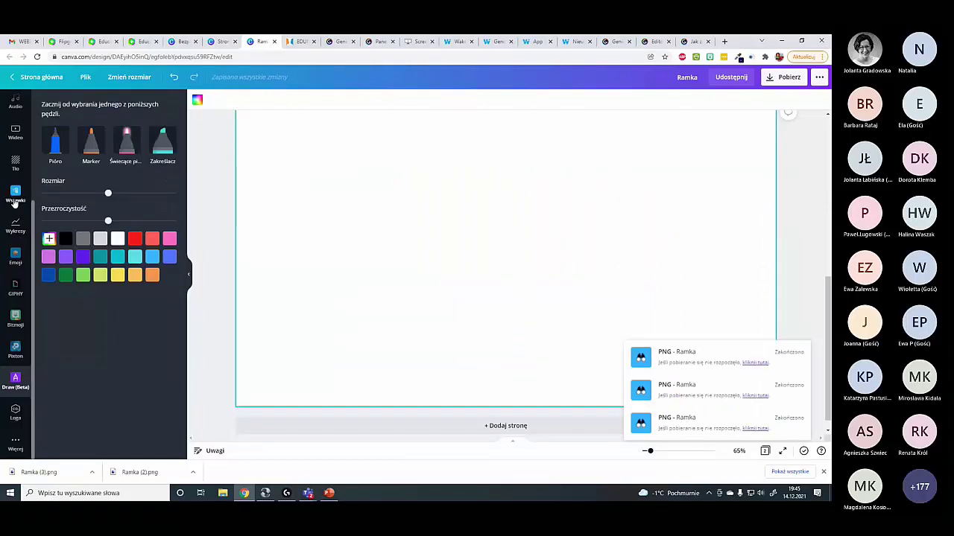
- Insert the recently used rainy window video on the blank page, enlarge it to fill the page, and delete it
left_click(15, 132)
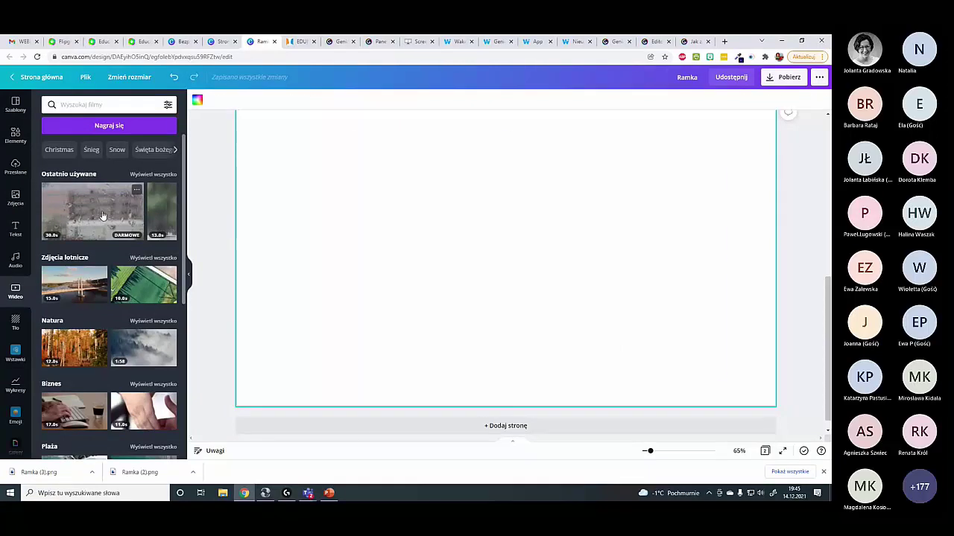
left_click(103, 216)
left_click_drag(642, 300, 585, 275)
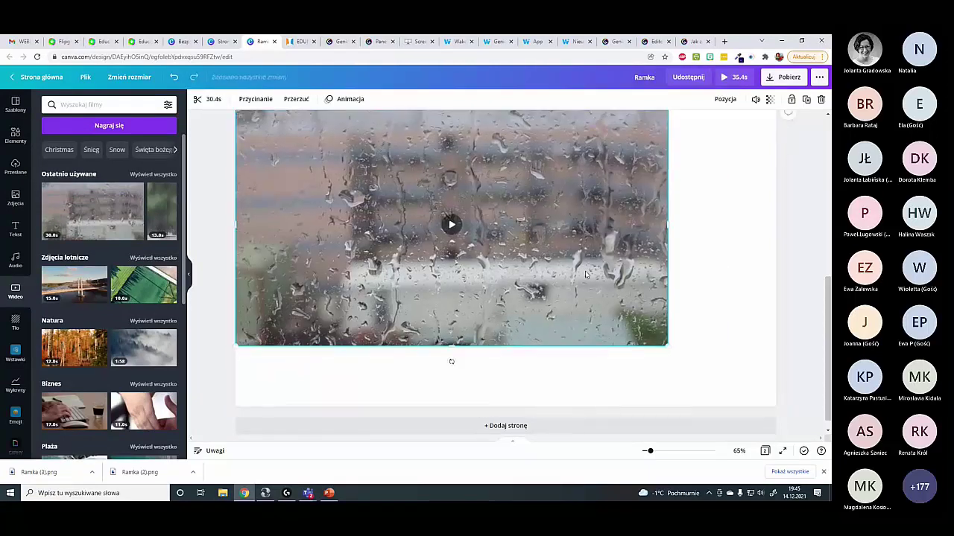
left_click_drag(662, 344, 777, 408)
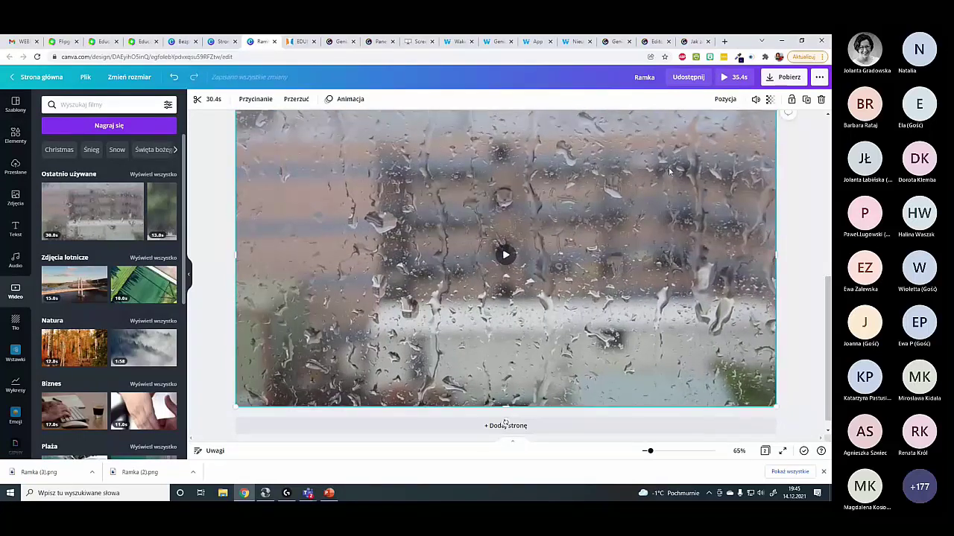
key("Delete")
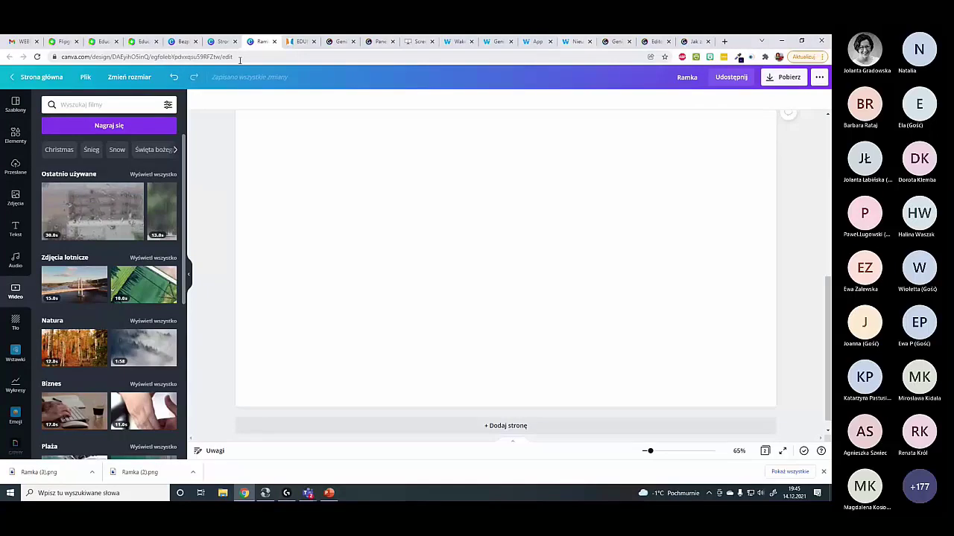
- Switch to Flipgrid and play part of the Short with the rainy window background, pausing it
left_click(138, 41)
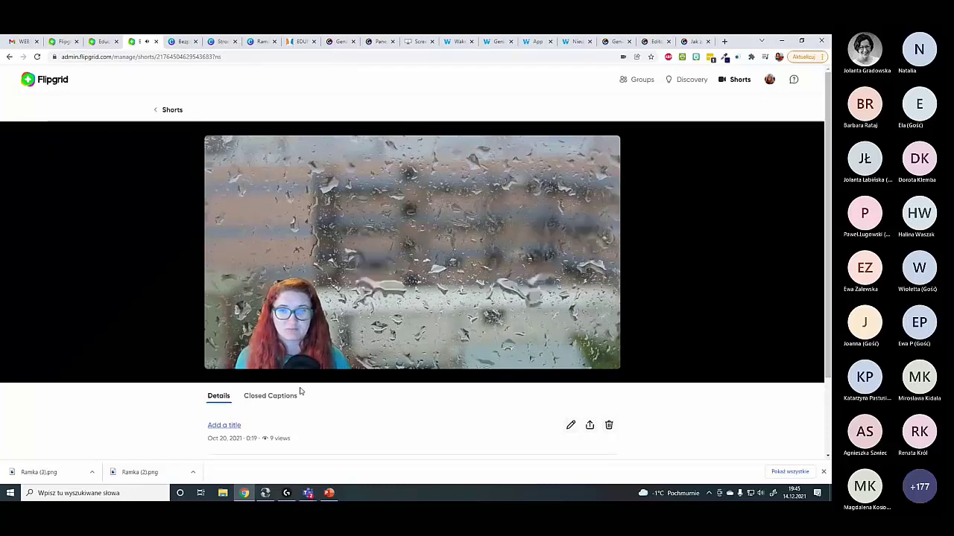
mouse_move(216, 366)
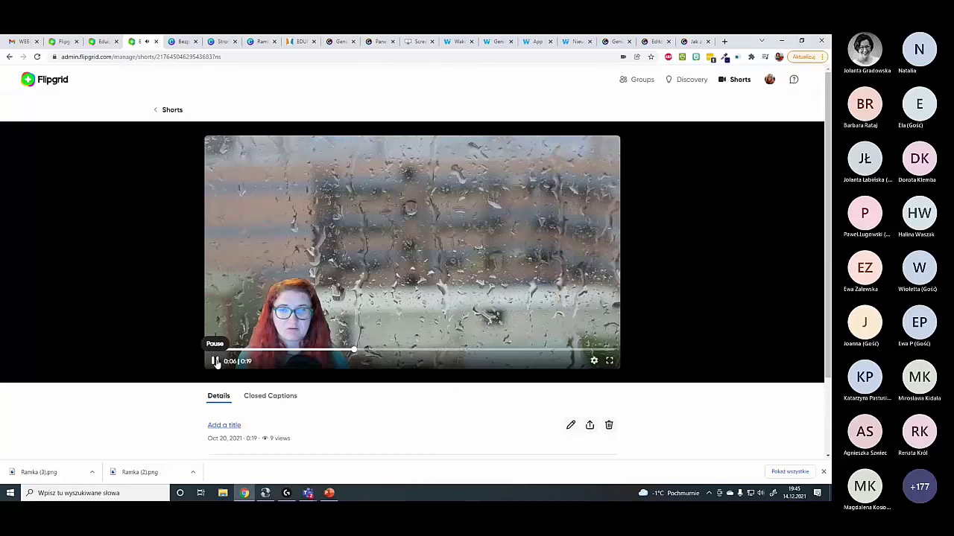
left_click(215, 362)
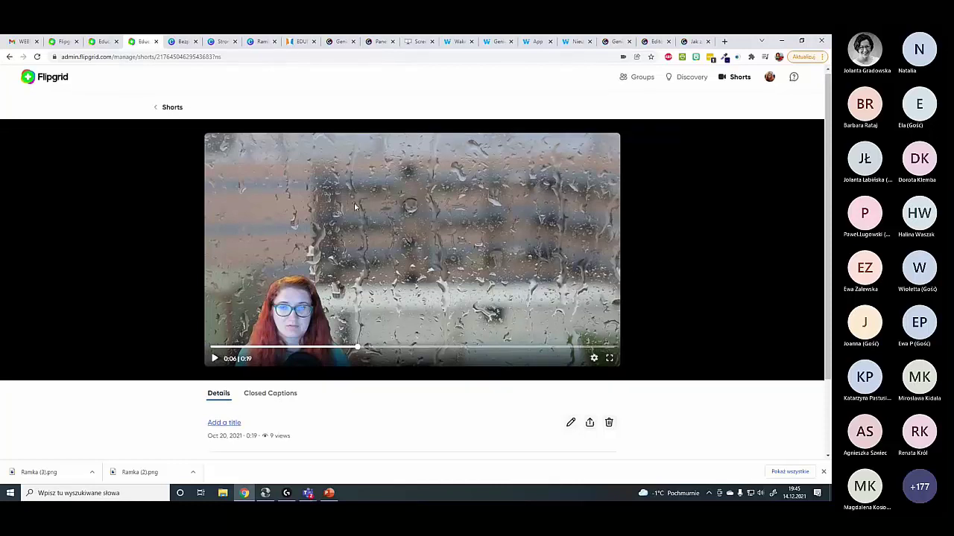
scroll(417, 233, "down", 3)
scroll(395, 229, "up", 3)
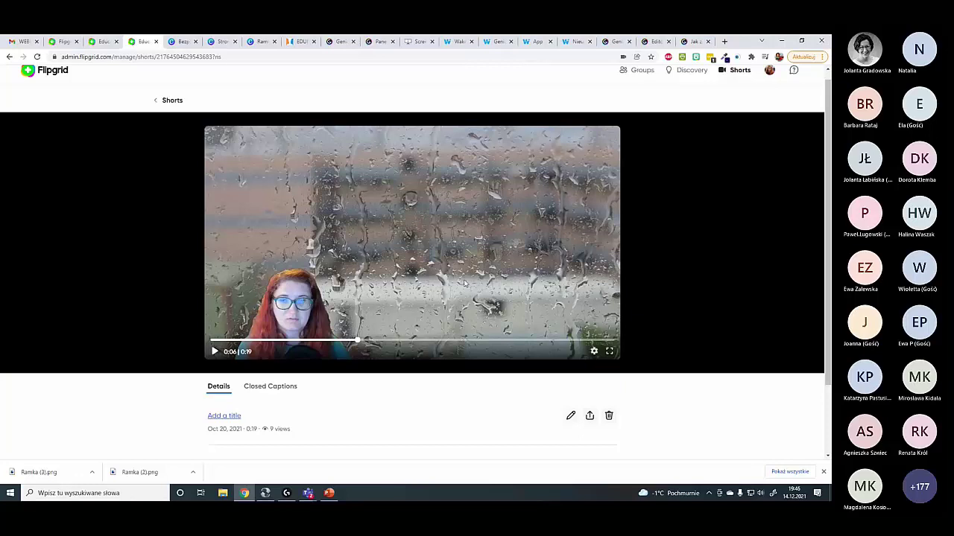
- Download the rainy window Short as a video file from its sharing options and close the sharing dialog
left_click(590, 418)
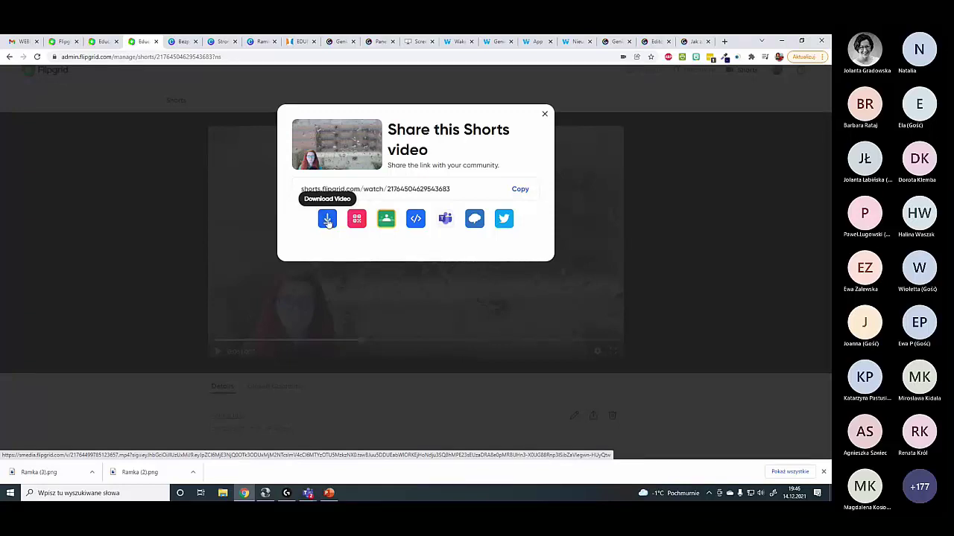
left_click(327, 220)
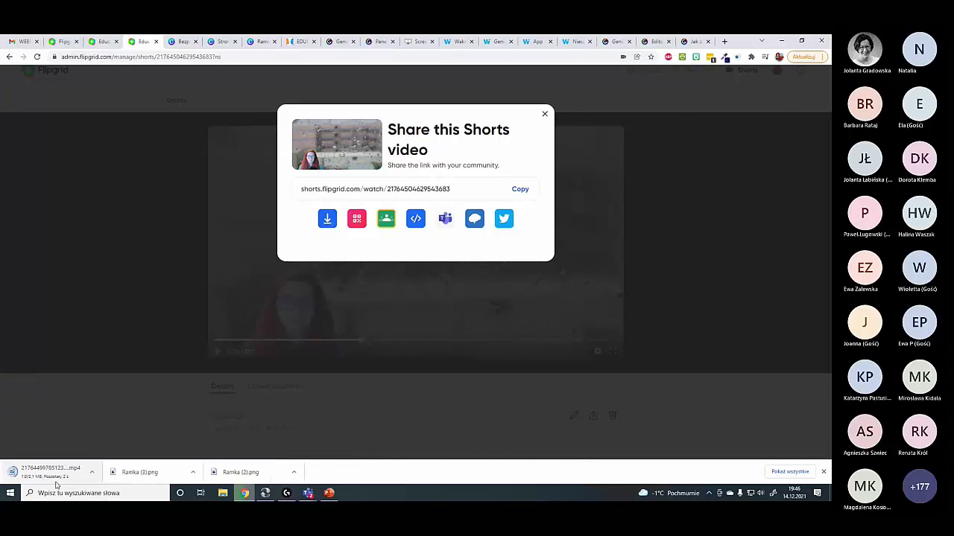
left_click(543, 116)
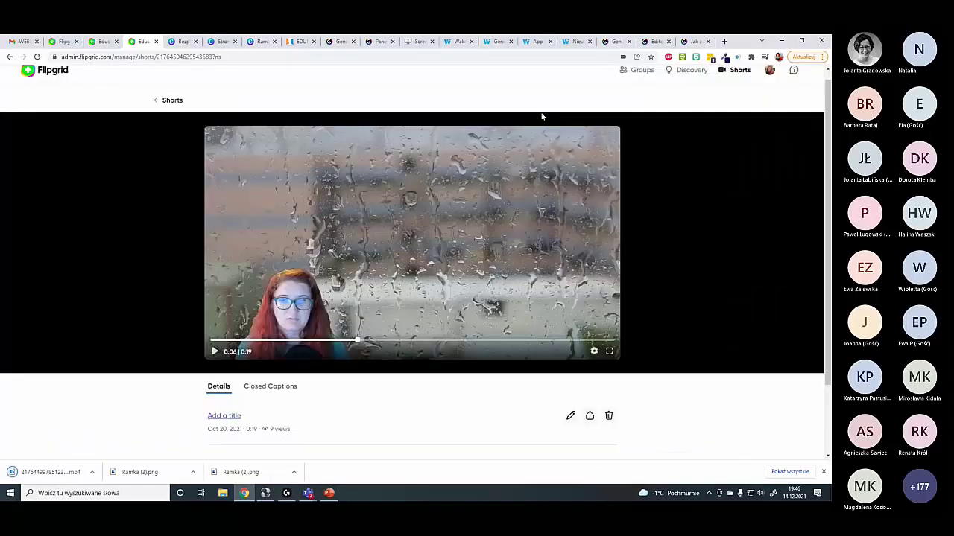
- Switch to the Ramka design in Canva and show all frames (Ramki) in the elements library
left_click(261, 41)
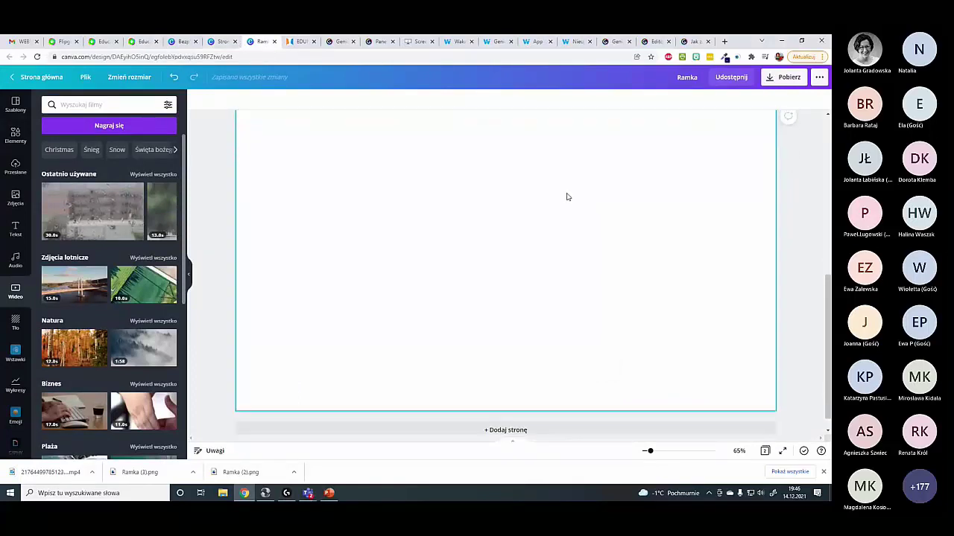
scroll(588, 197, "down", 1)
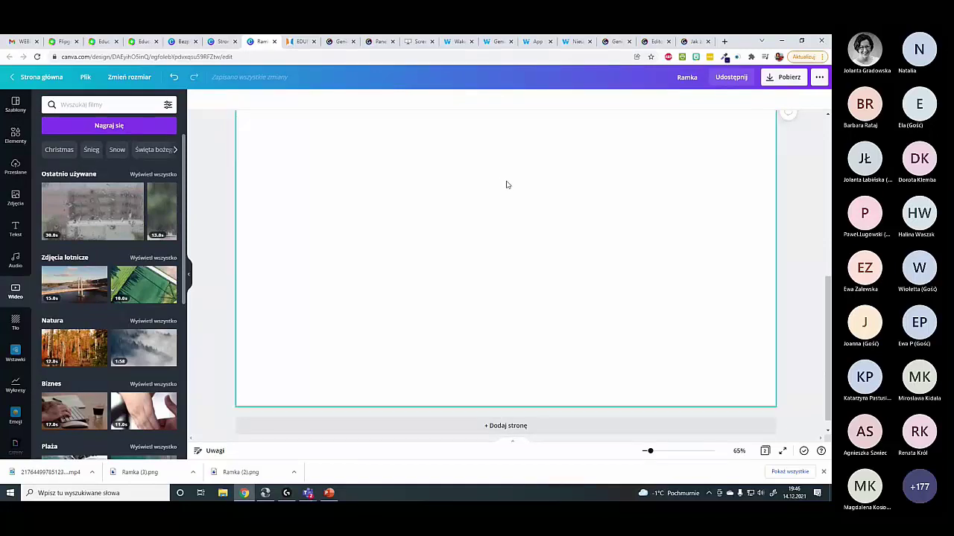
left_click(15, 135)
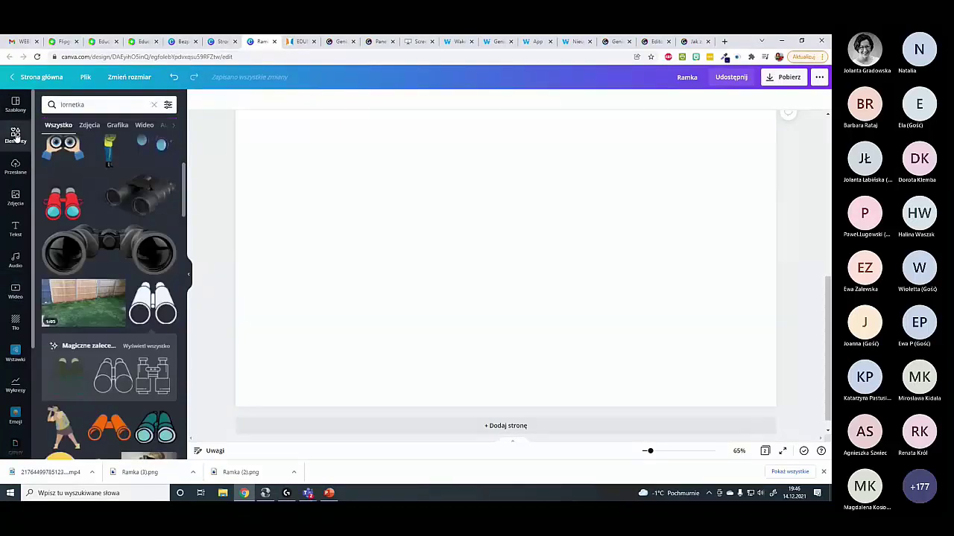
left_click(15, 134)
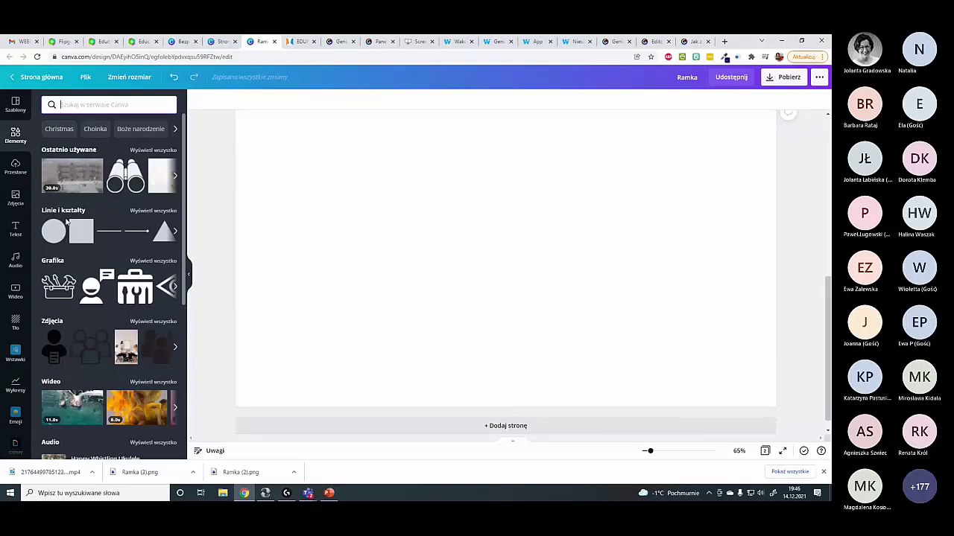
scroll(153, 235, "down", 5)
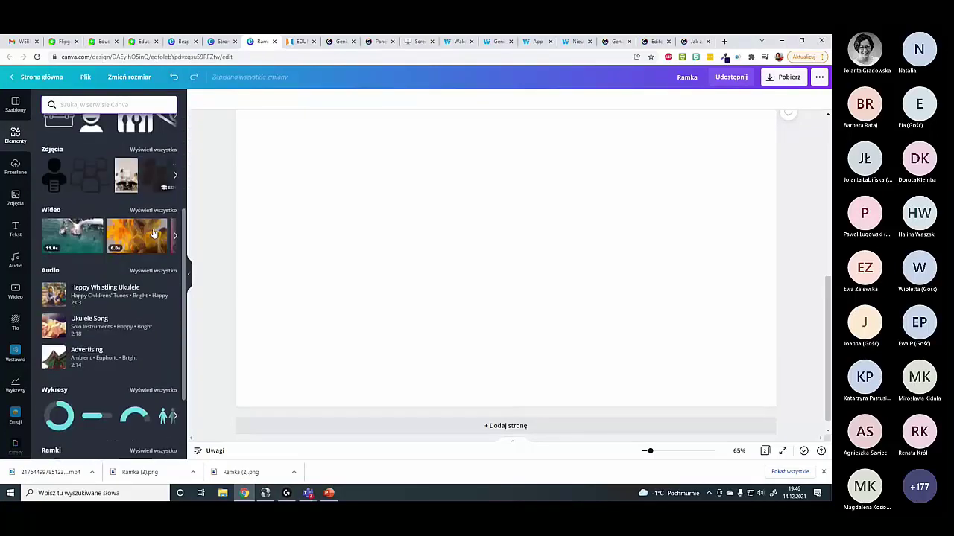
scroll(153, 234, "down", 3)
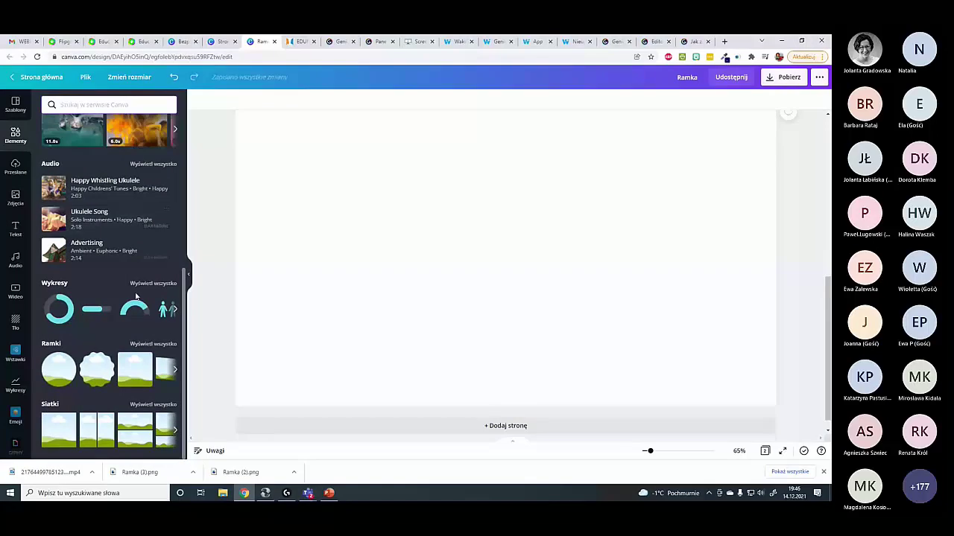
left_click(153, 344)
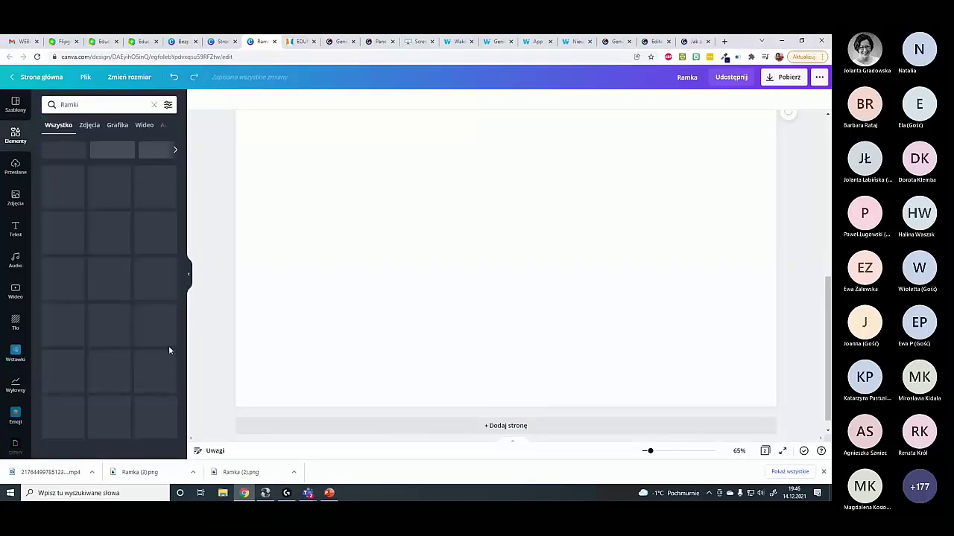
- Add the desktop computer monitor frame to the blank page, move it to the page centre and enlarge it slightly
scroll(141, 247, "down", 8)
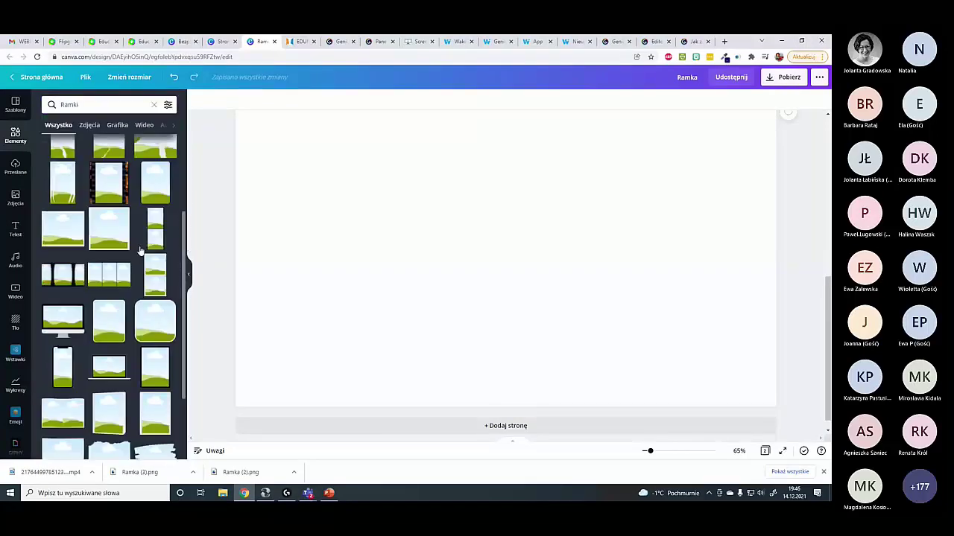
scroll(157, 252, "up", 5)
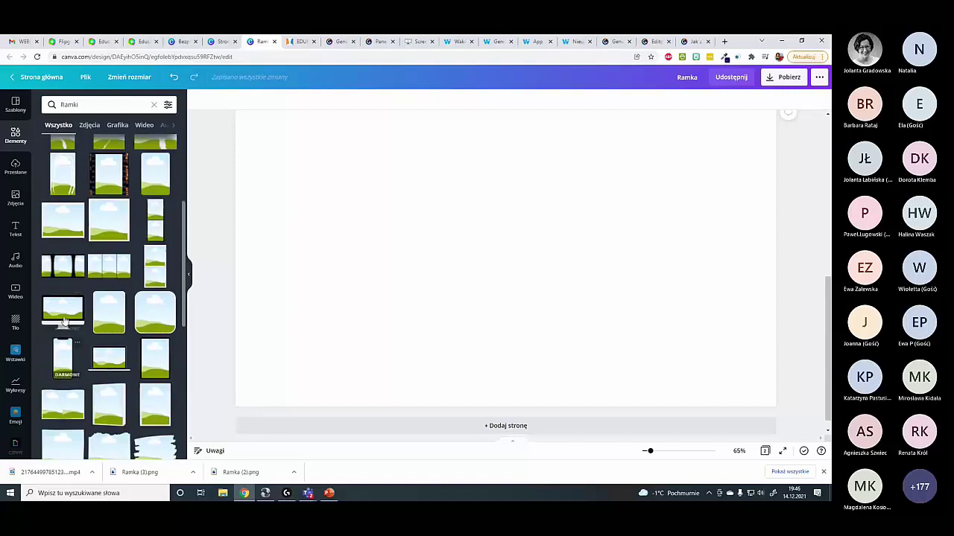
left_click_drag(56, 313, 426, 240)
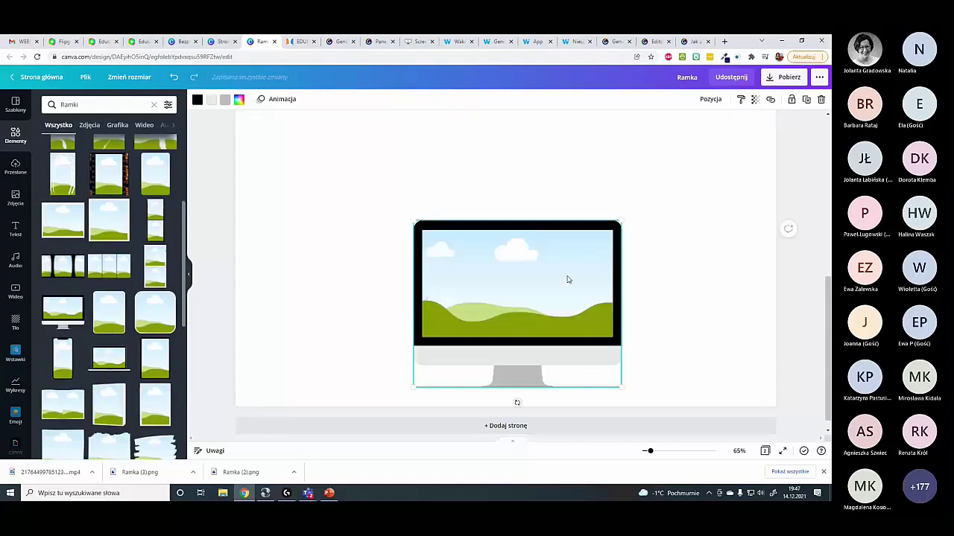
left_click_drag(567, 276, 550, 236)
left_click_drag(601, 180, 654, 193)
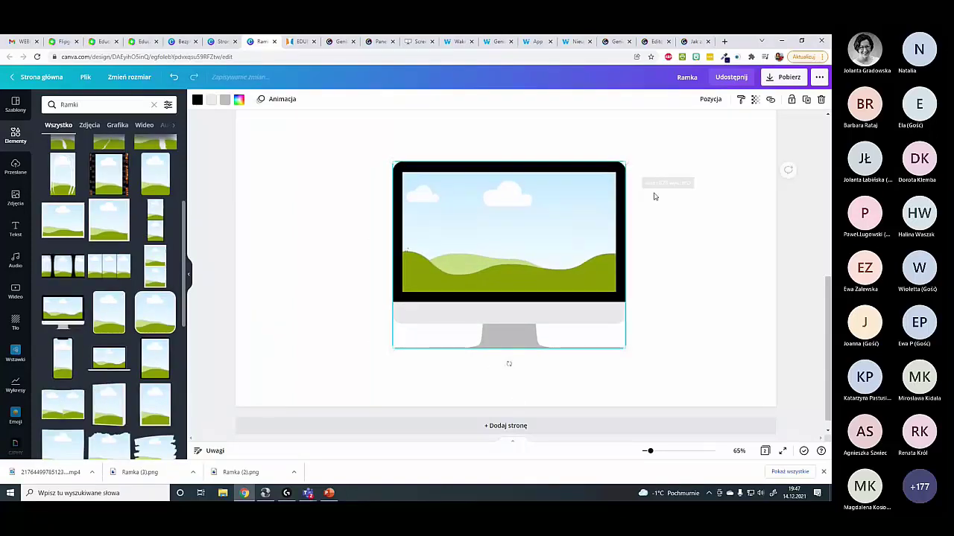
left_click(654, 194)
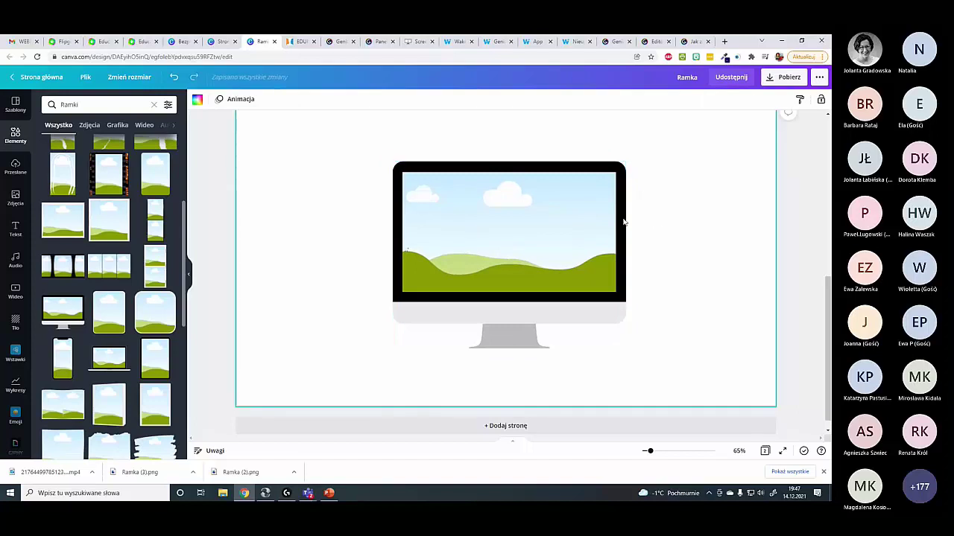
- Upload the newly downloaded Flipgrid video from the Pobrane folder and place it in the monitor frame
left_click(15, 166)
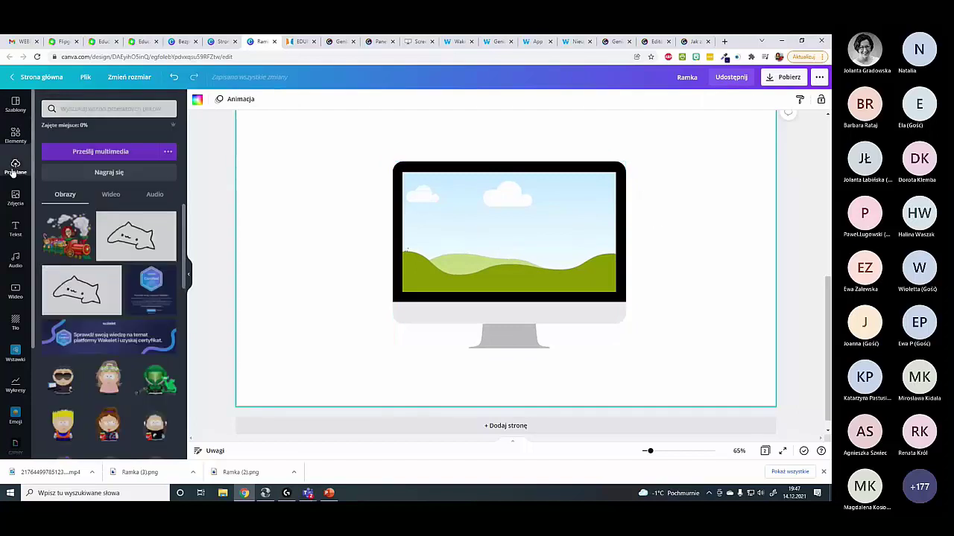
left_click(111, 148)
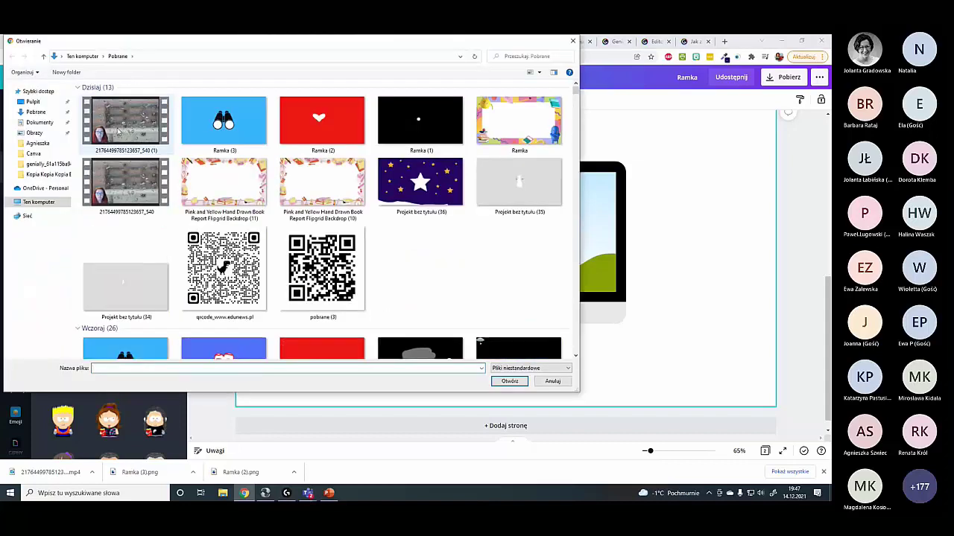
double_click(123, 129)
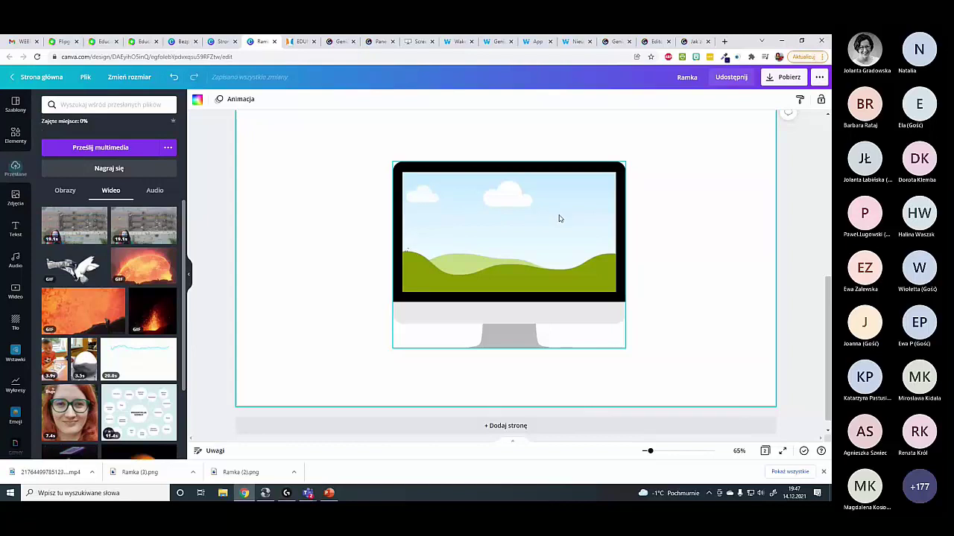
left_click_drag(73, 231, 439, 187)
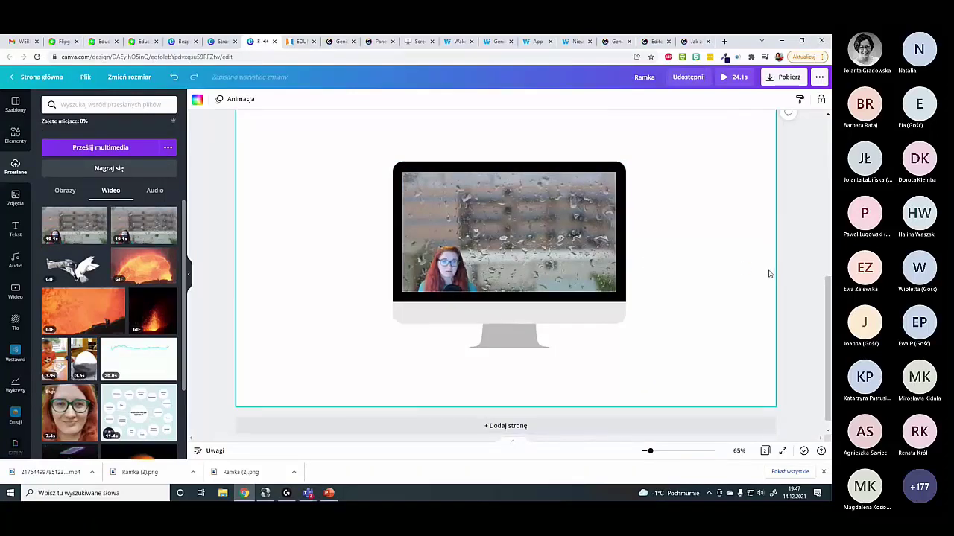
- Enlarge the video inside the monitor frame so the speaker fills more of the screen, and play part of it
left_click(553, 242)
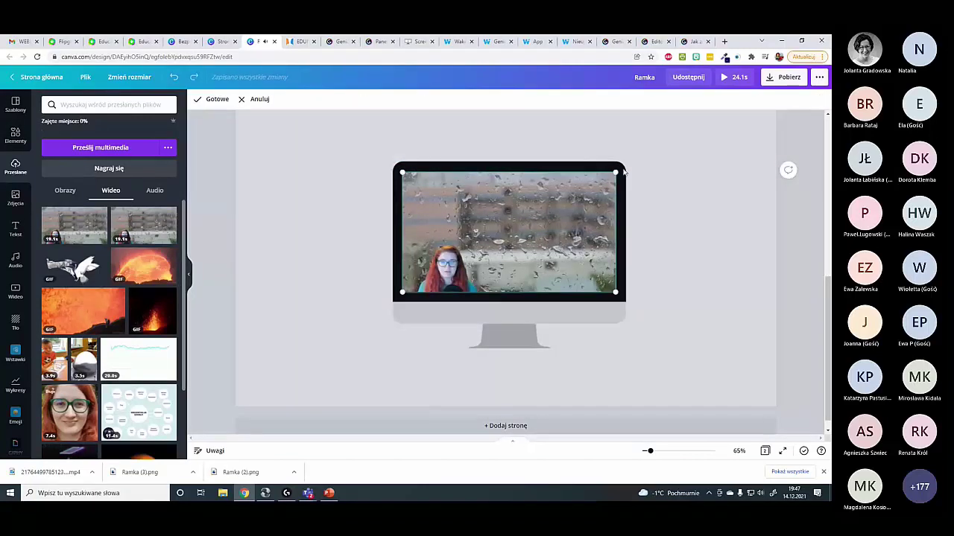
left_click_drag(614, 172, 807, 39)
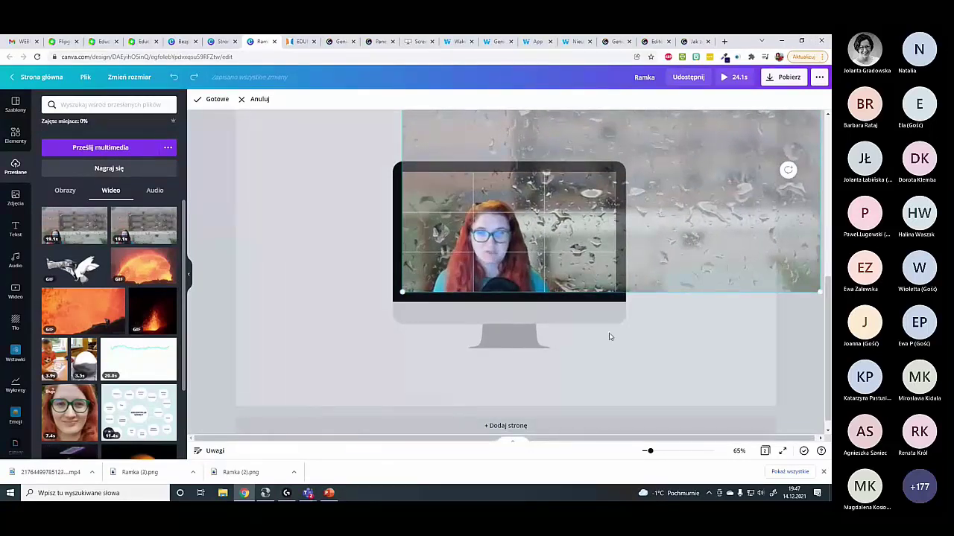
left_click(215, 99)
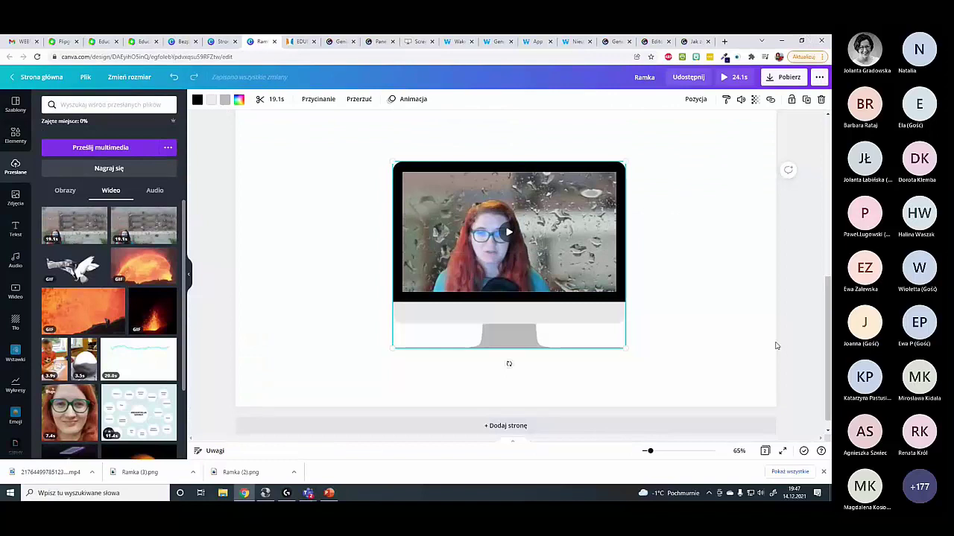
left_click(508, 231)
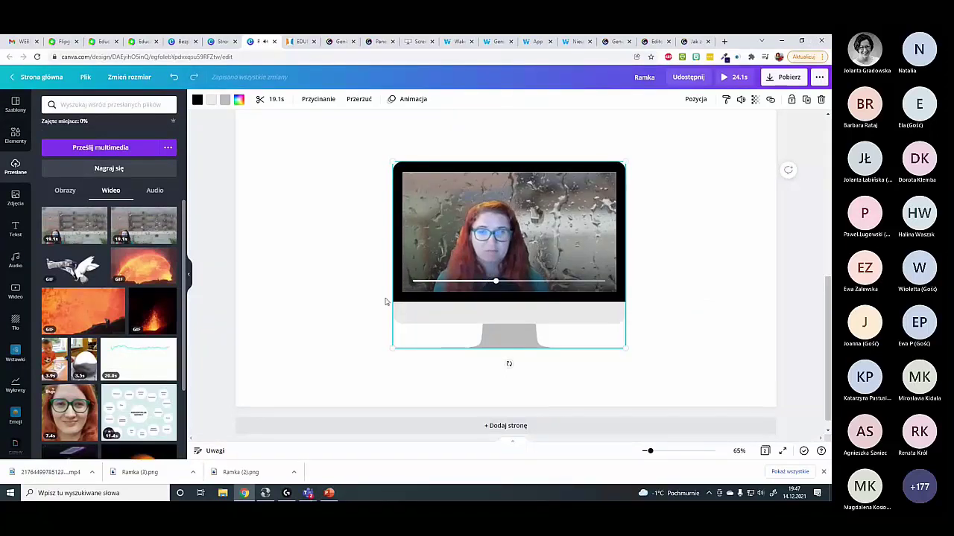
left_click(544, 214)
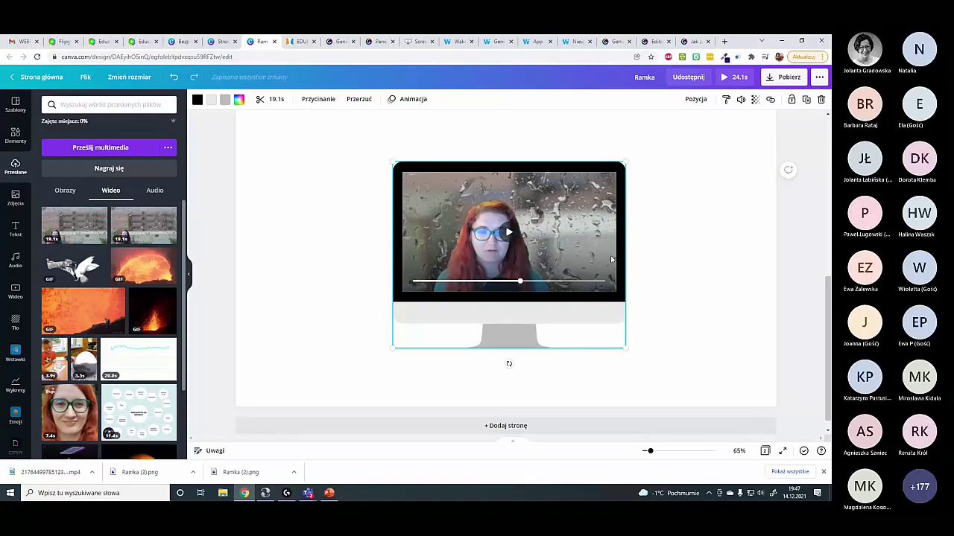
- Move the monitor toward the left of the page and add the pink-outlined heart frame beside it
left_click_drag(591, 201, 498, 184)
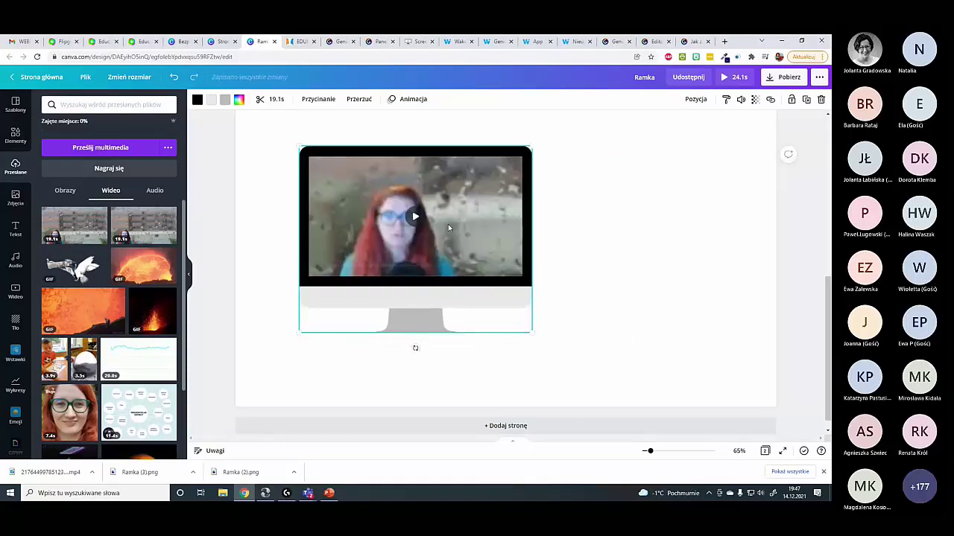
left_click(588, 222)
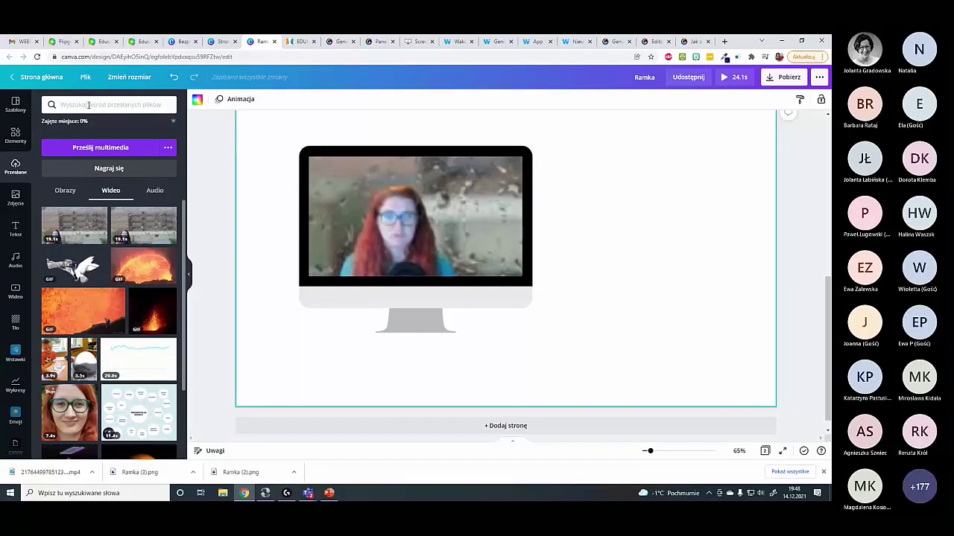
left_click(15, 136)
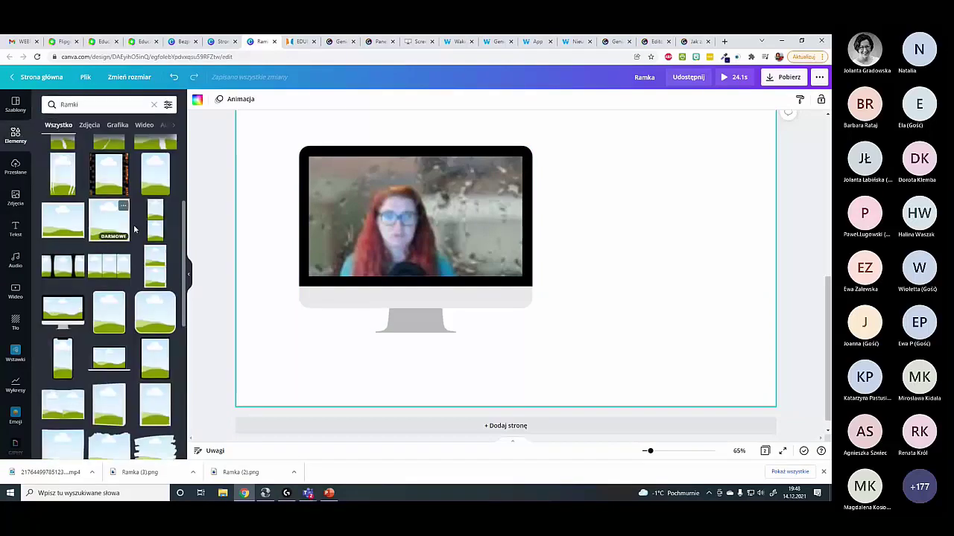
scroll(134, 225, "down", 3)
scroll(136, 227, "down", 10)
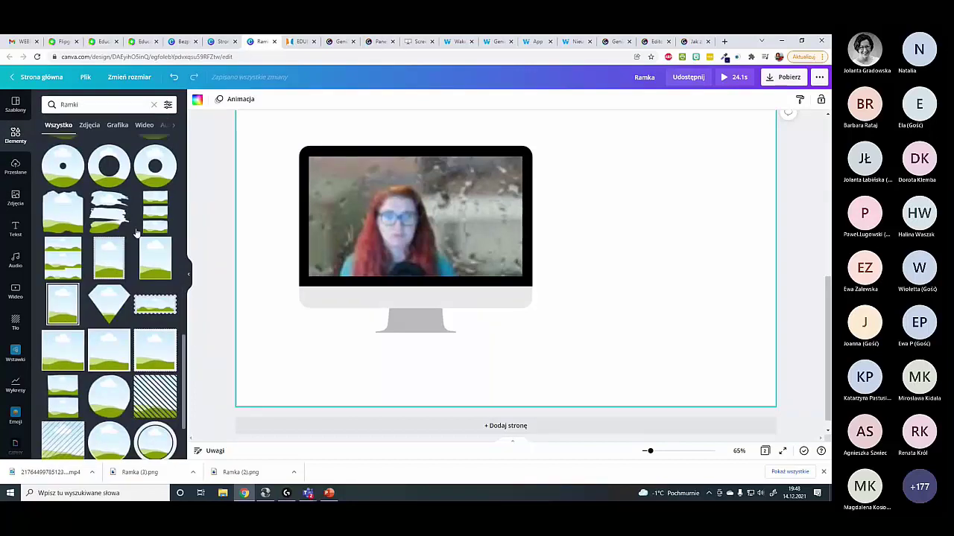
scroll(136, 233, "down", 15)
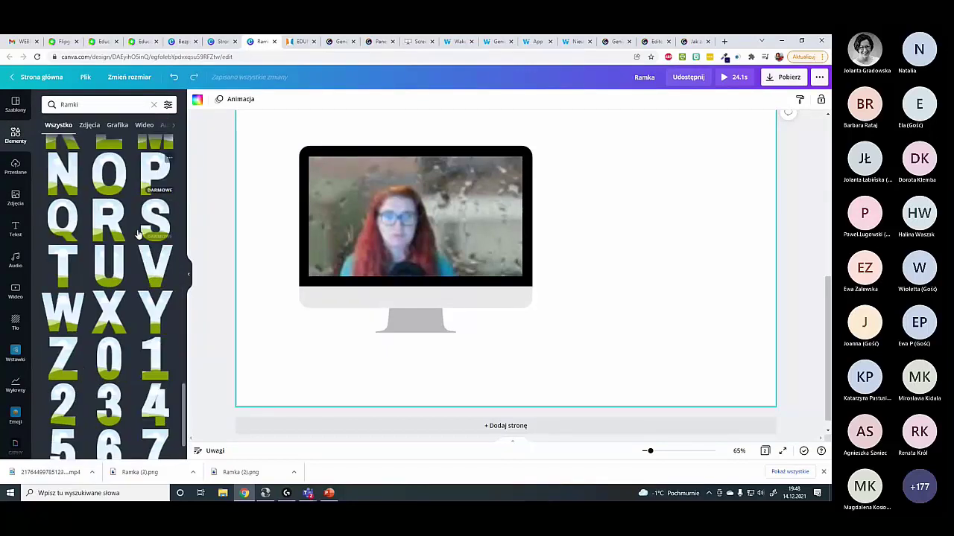
left_click_drag(164, 198, 609, 176)
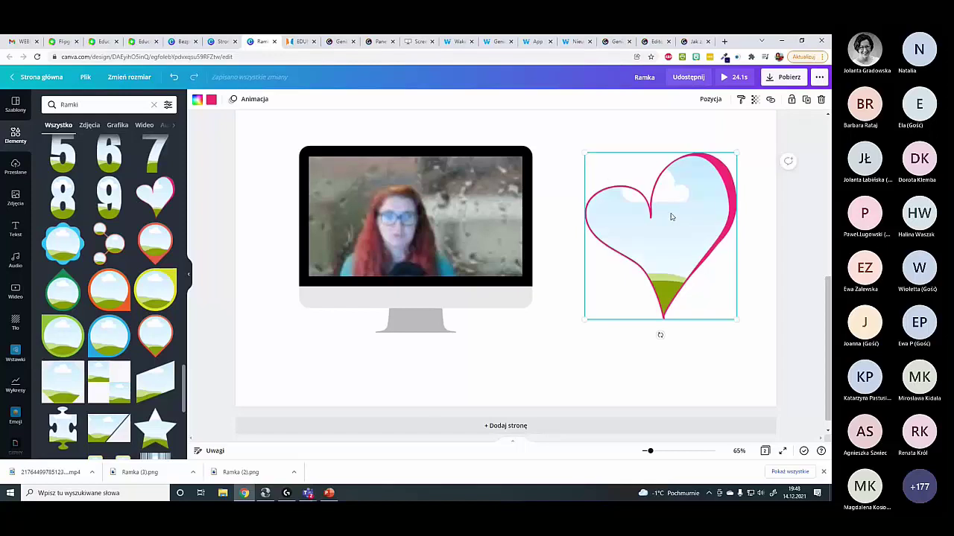
- Move the video from the monitor into the heart frame, enlarge it around the speaker's face and play part of it
left_click_drag(415, 216, 775, 173)
double_click(686, 206)
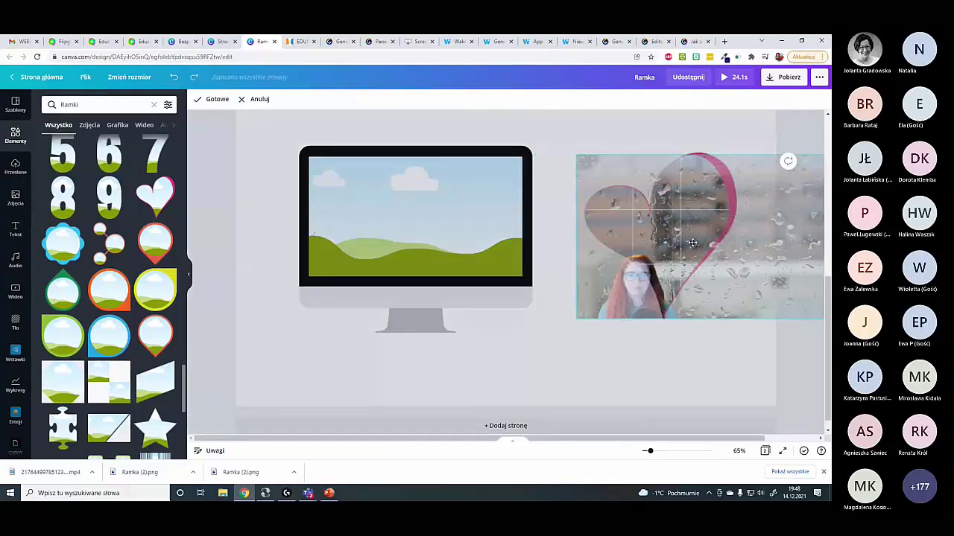
left_click_drag(586, 156, 584, 111)
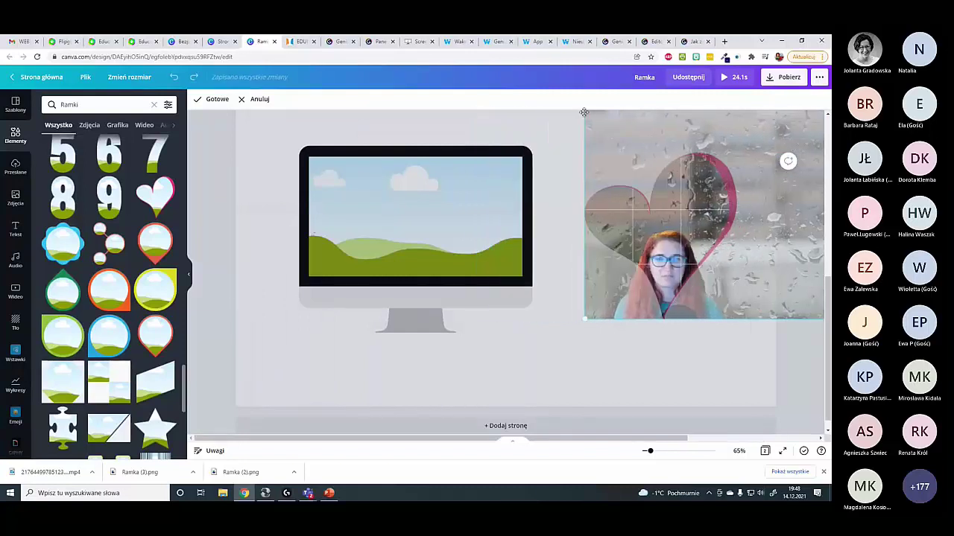
left_click_drag(581, 322, 525, 389)
left_click_drag(648, 246, 726, 142)
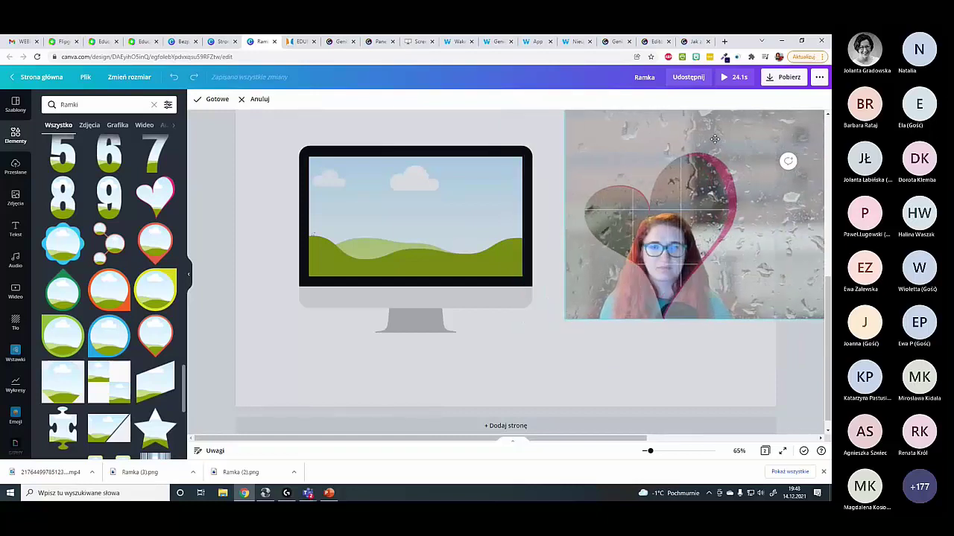
left_click(548, 368)
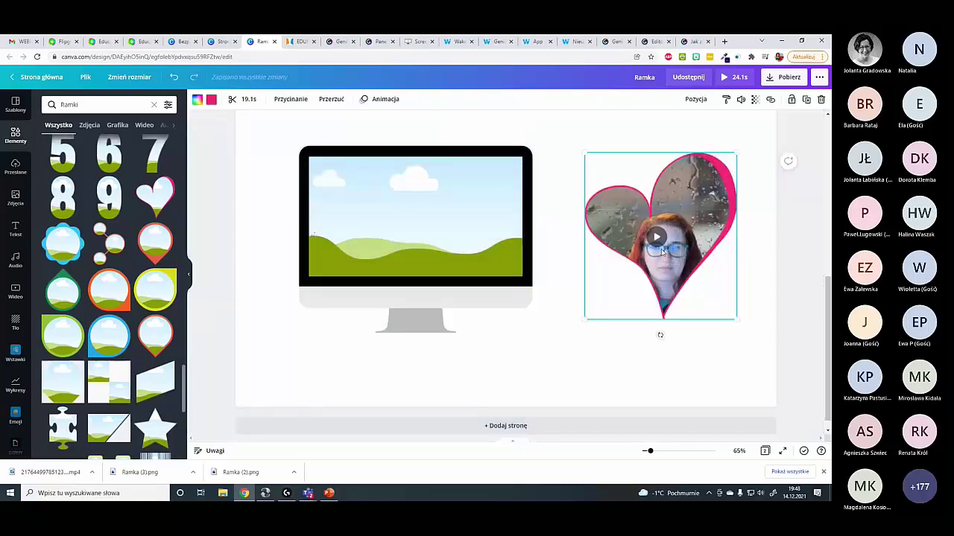
left_click(655, 237)
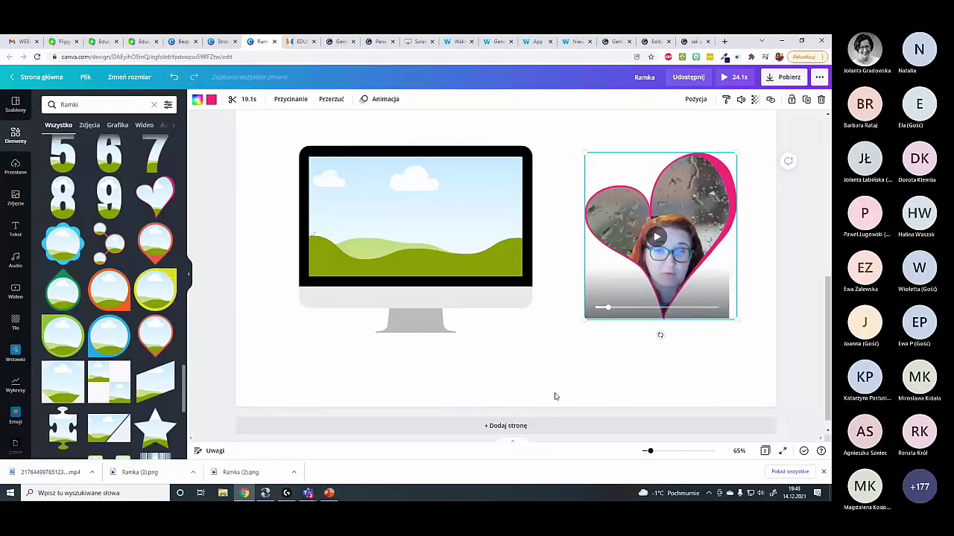
left_click(773, 226)
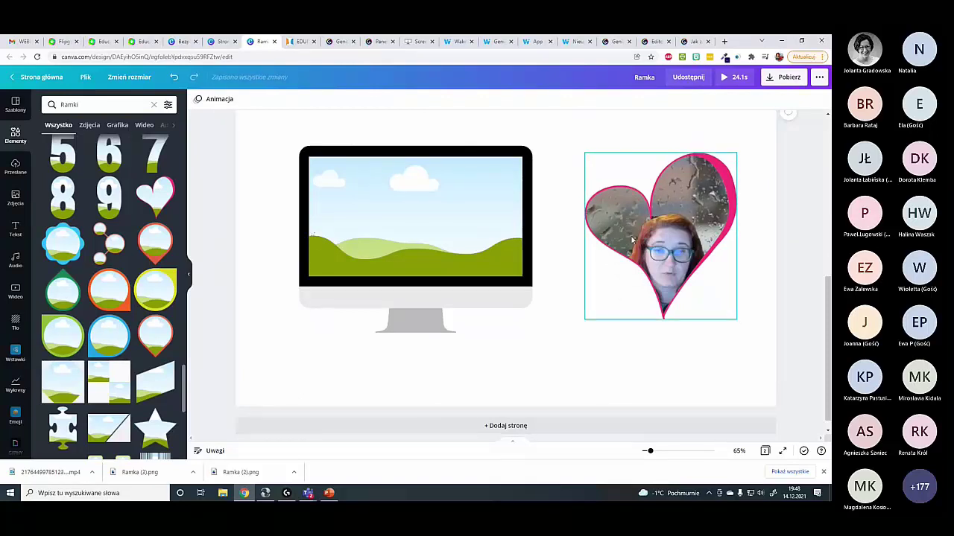
- Switch to the Świąteczny webinar project in the Genially editor
left_click(616, 41)
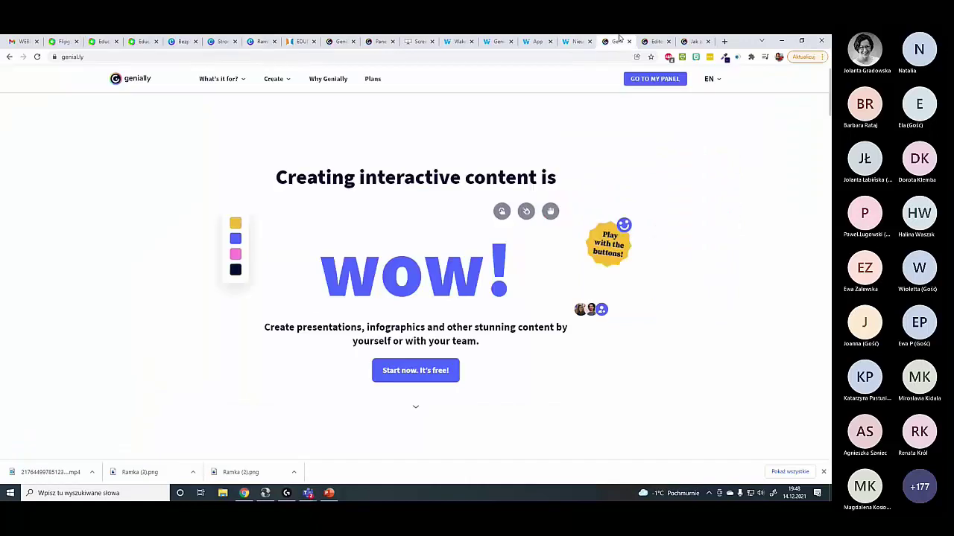
left_click(654, 41)
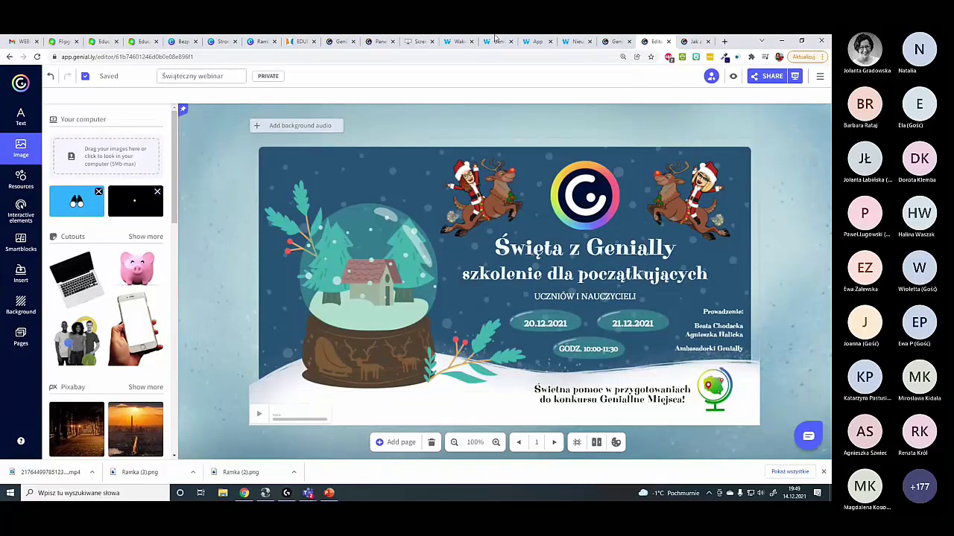
- Switch to the Flipgrid Shorts video with the rainy-window background and copy its embed code from the sharing options
left_click(142, 42)
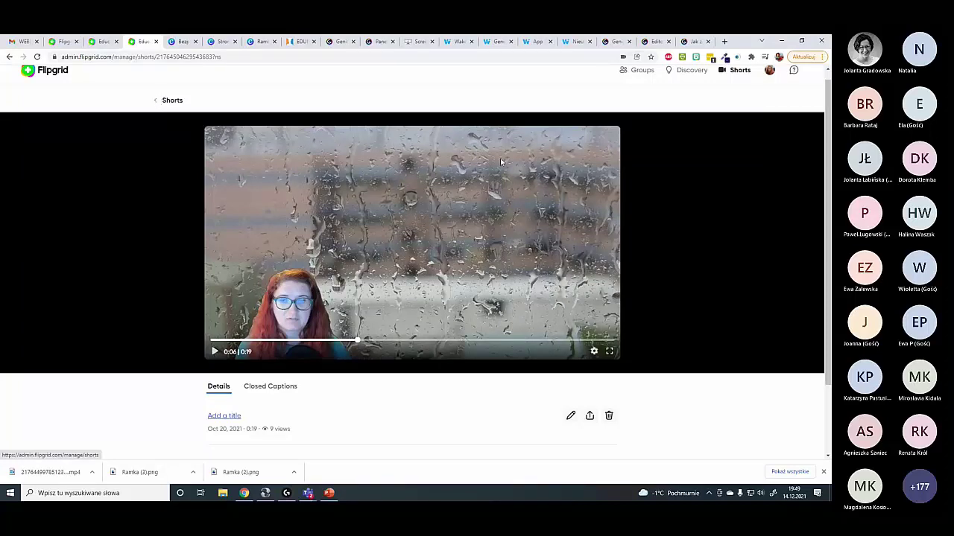
scroll(501, 162, "up", 1)
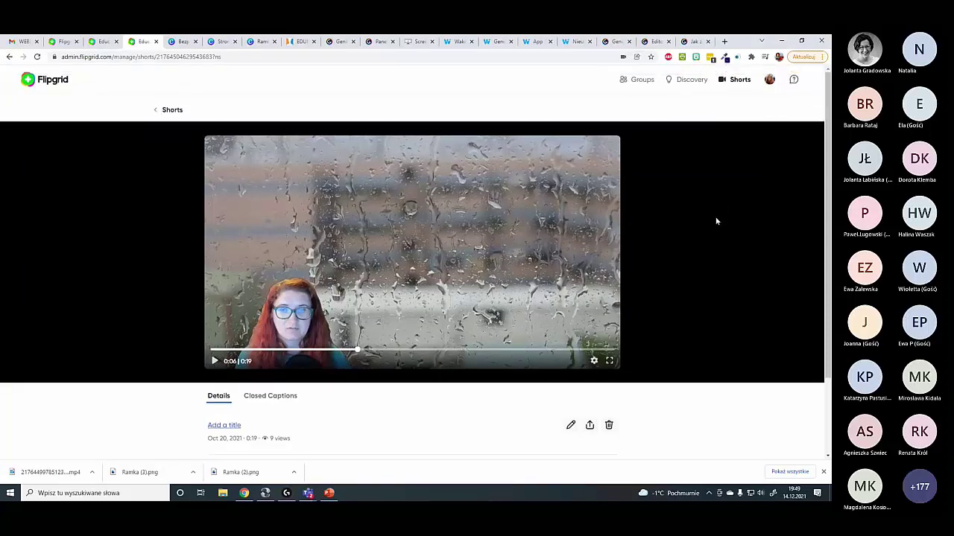
scroll(709, 214, "down", 2)
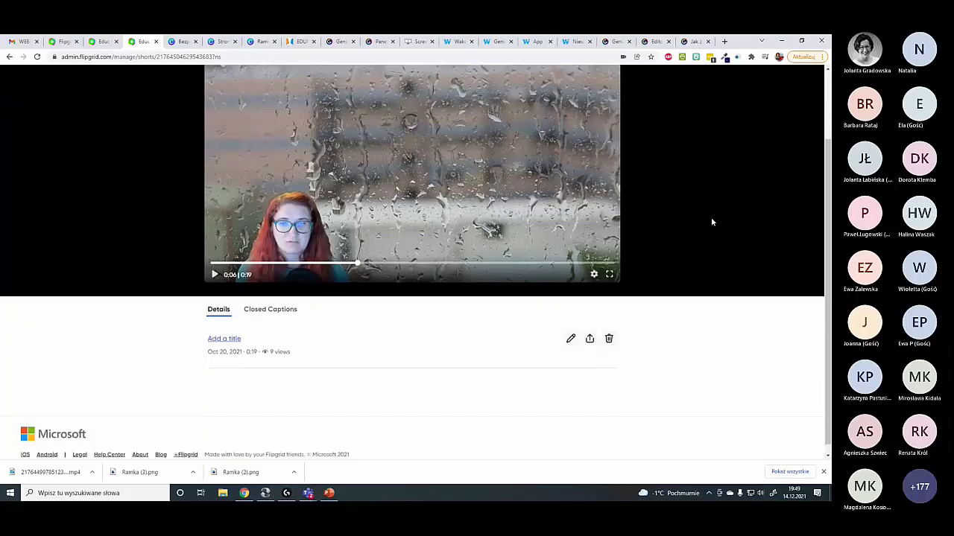
scroll(633, 360, "up", 2)
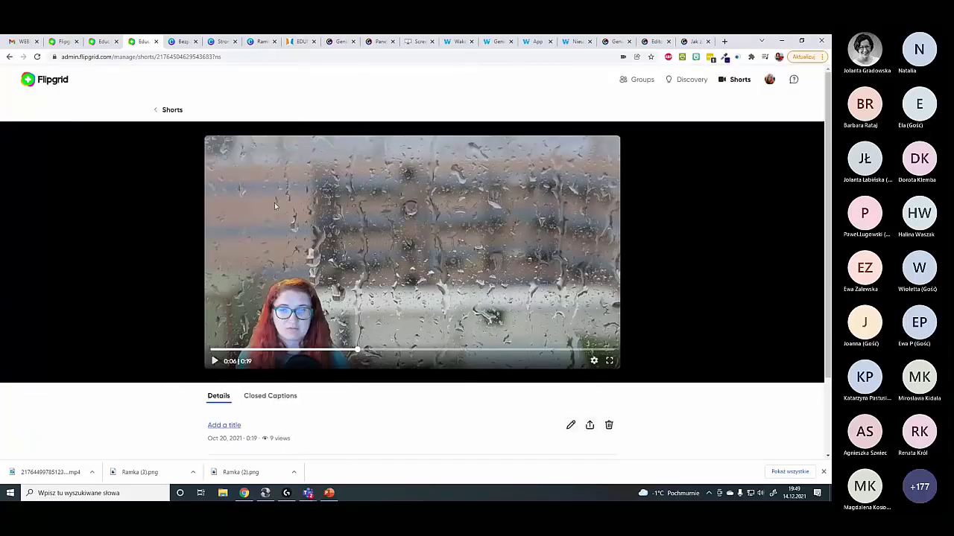
left_click(589, 426)
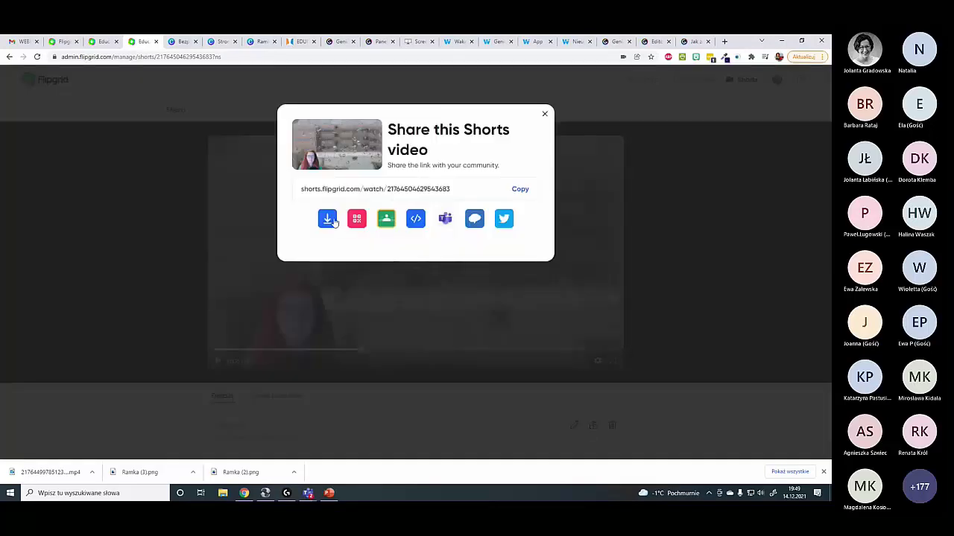
left_click(415, 220)
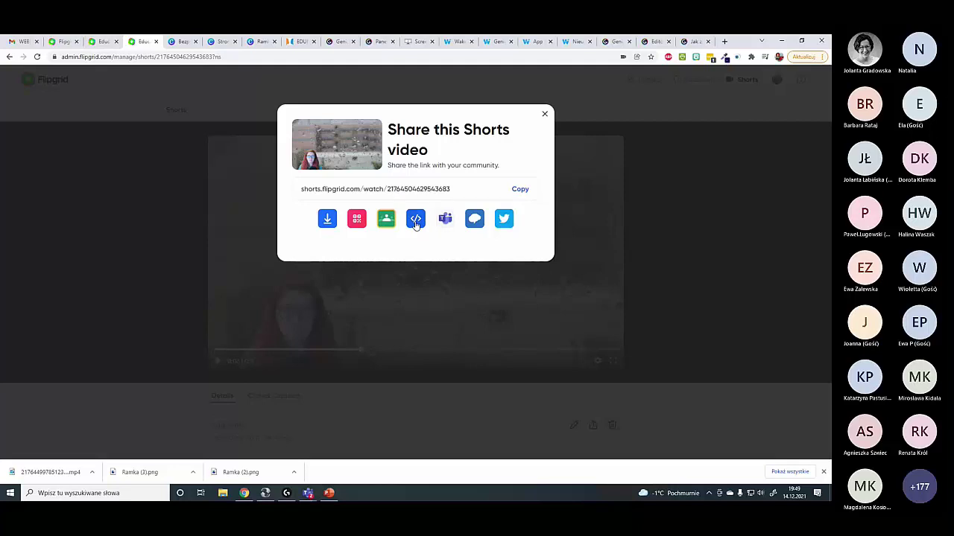
- Embed the Flipgrid video in the Świąteczny webinar Genially project as external content using the copied code, and move it to the slide's upper-left area
left_click(693, 40)
left_click(660, 40)
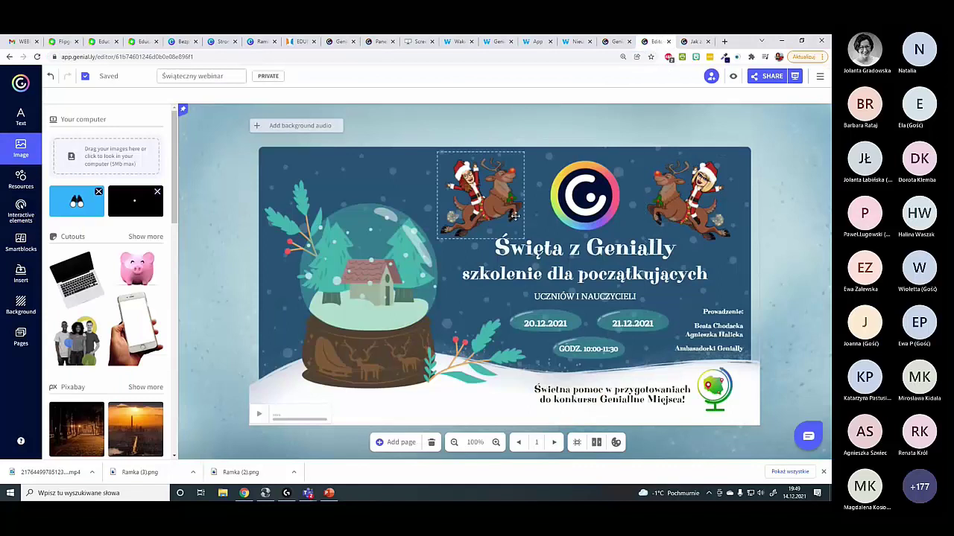
left_click(22, 275)
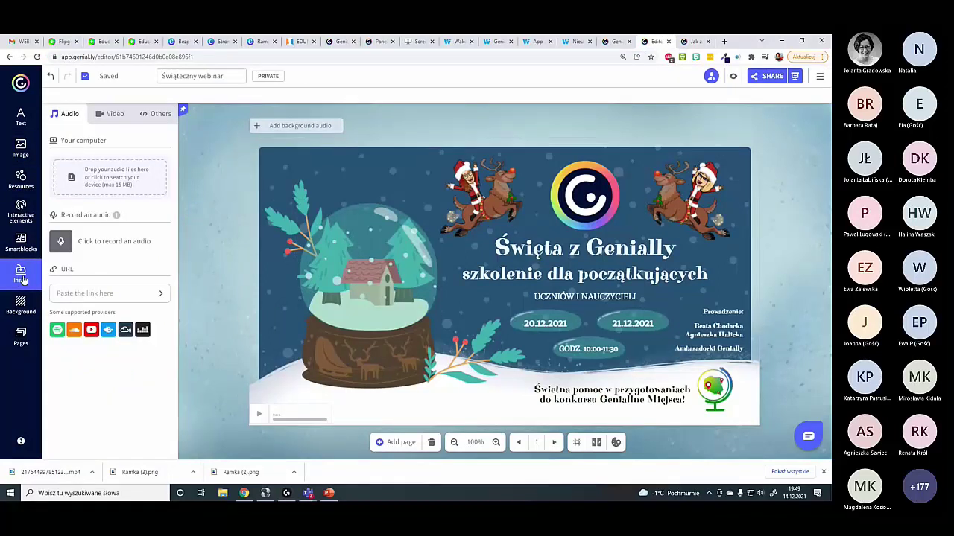
left_click(149, 115)
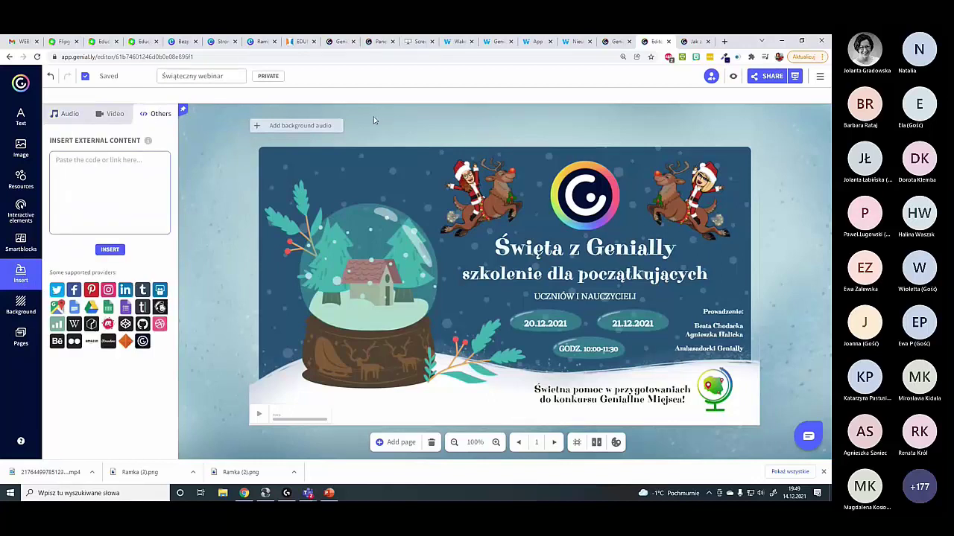
key("ctrl+v")
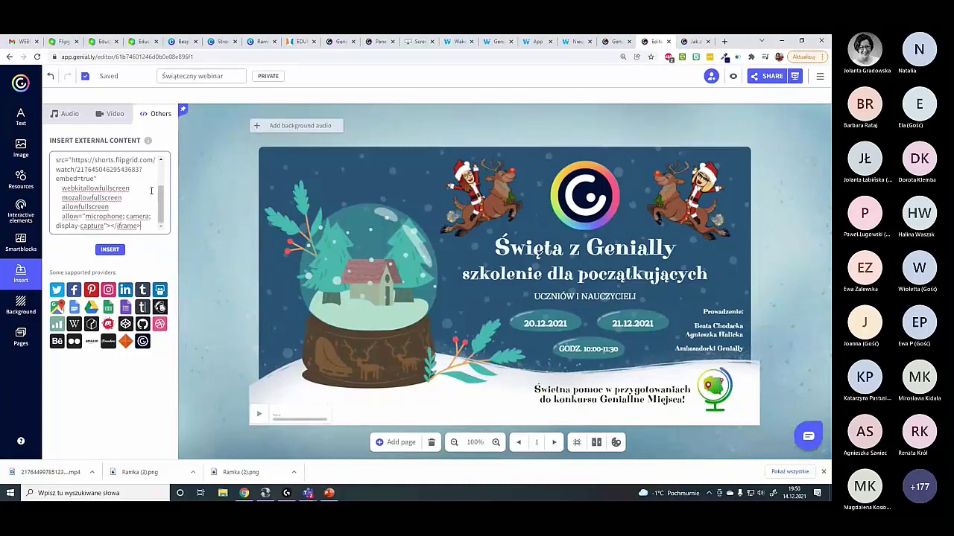
scroll(164, 197, "up", 1)
left_click_drag(164, 197, 174, 171)
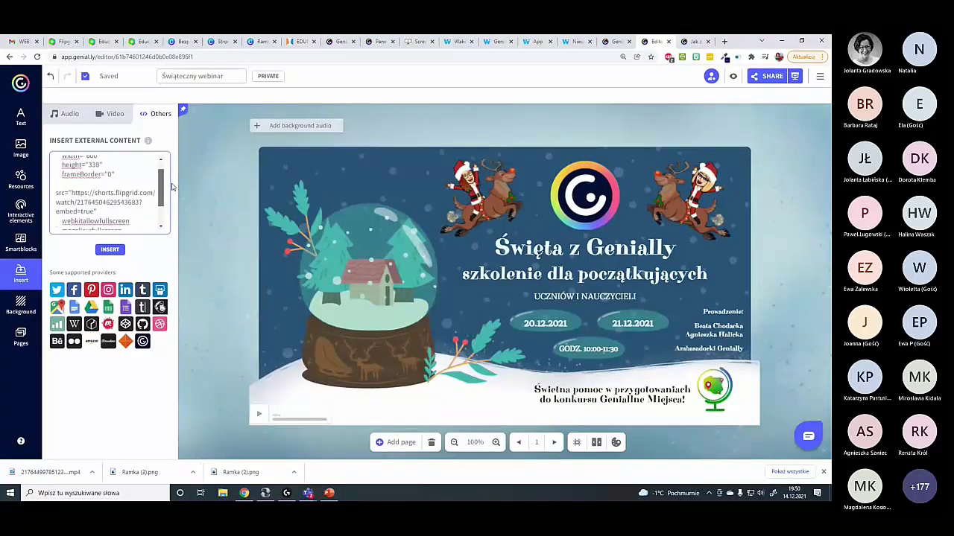
mouse_move(176, 173)
left_mouse_down()
mouse_move(177, 195)
mouse_move(180, 169)
left_mouse_up()
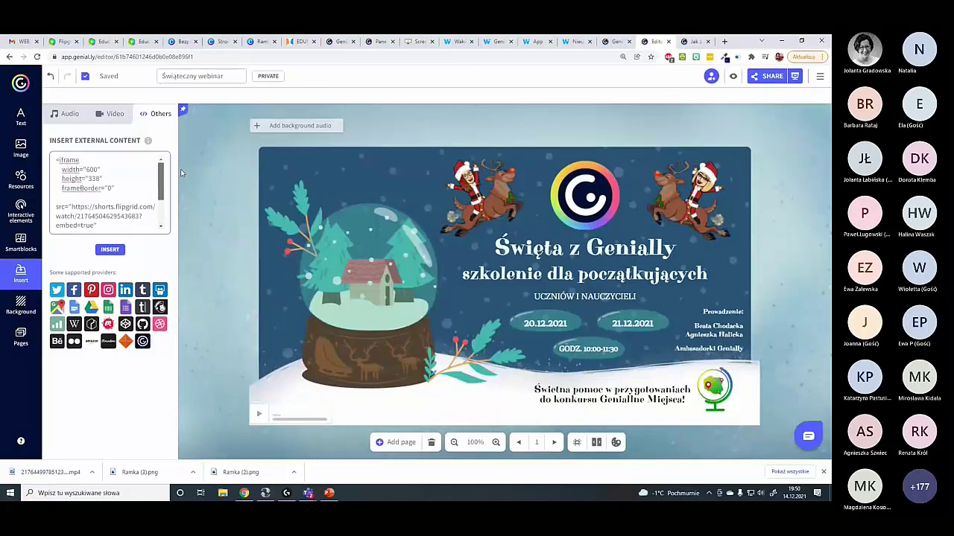
left_click(118, 251)
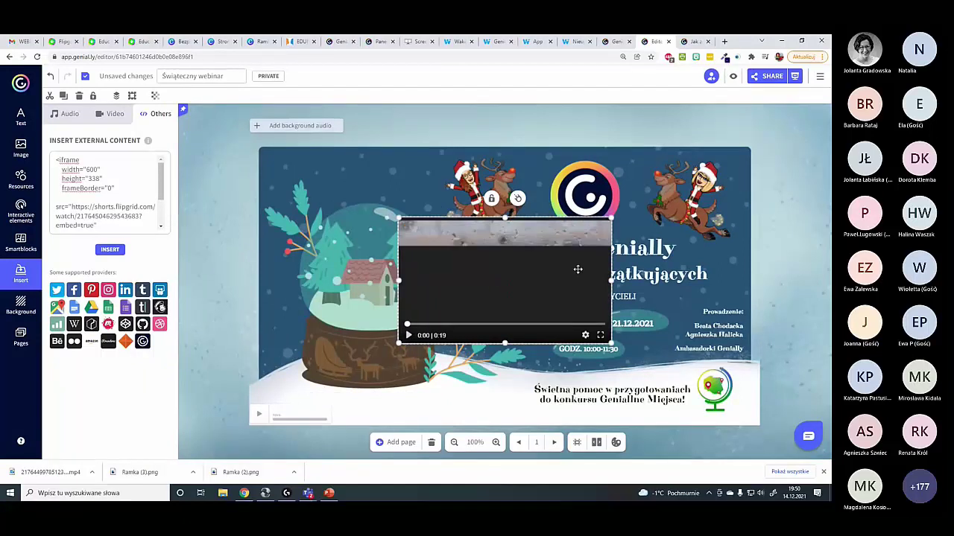
left_click_drag(582, 261, 451, 194)
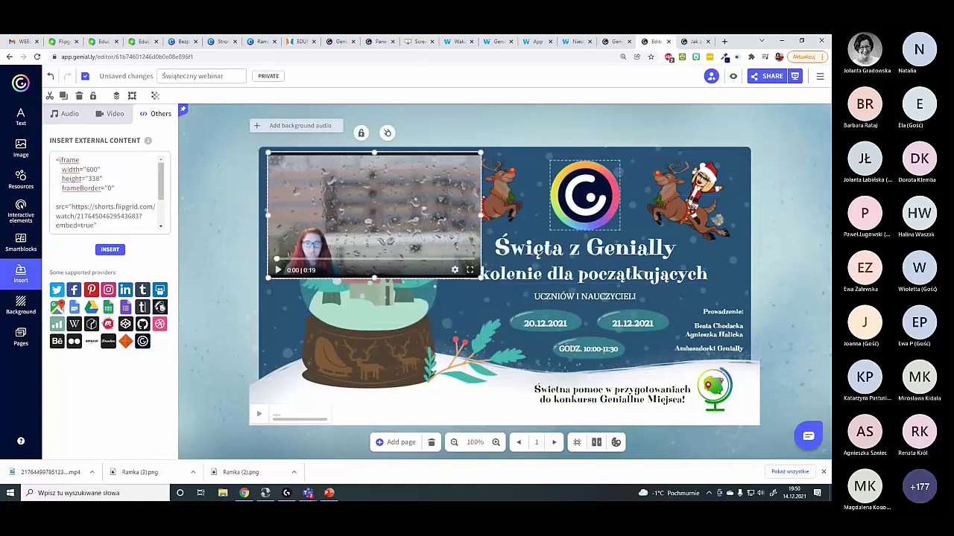
- Preview the Genially slide, play part of the embedded Flipgrid video and return to the editor
left_click(733, 76)
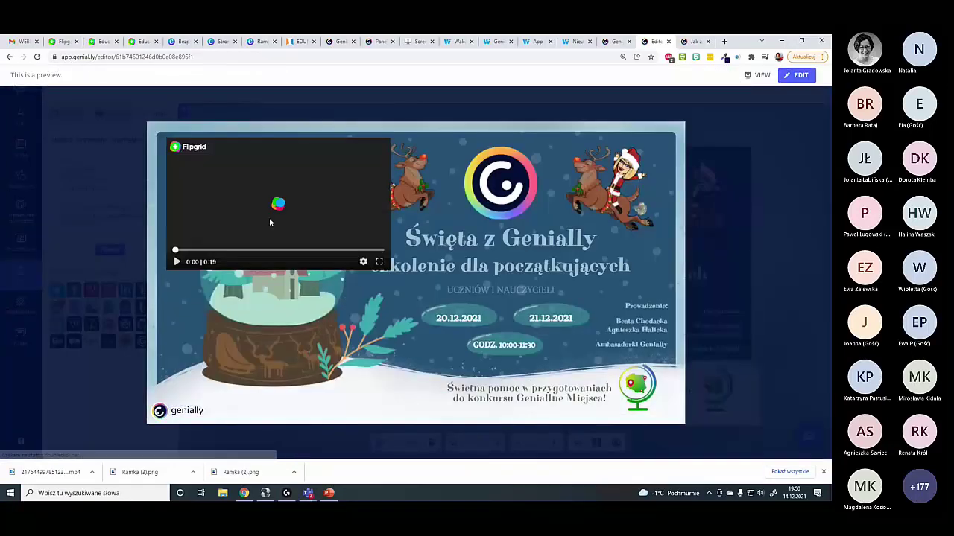
left_click(178, 262)
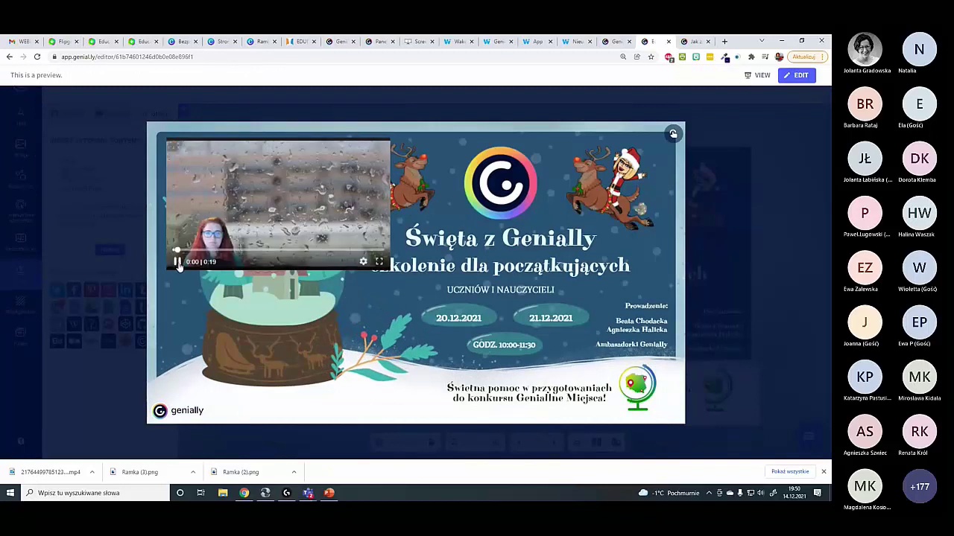
left_click(757, 197)
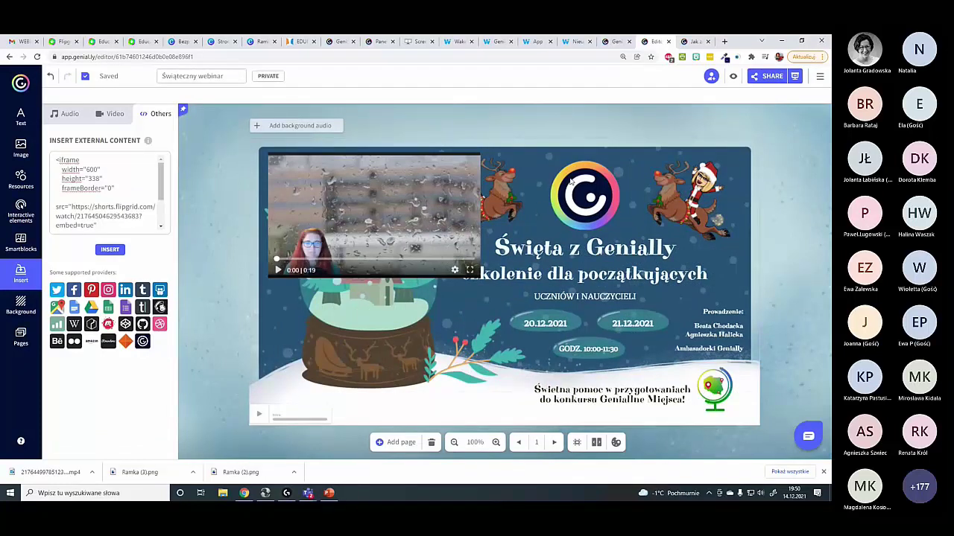
- Switch to the Ramka design in Canva and open its sharing and publishing options
left_click(257, 41)
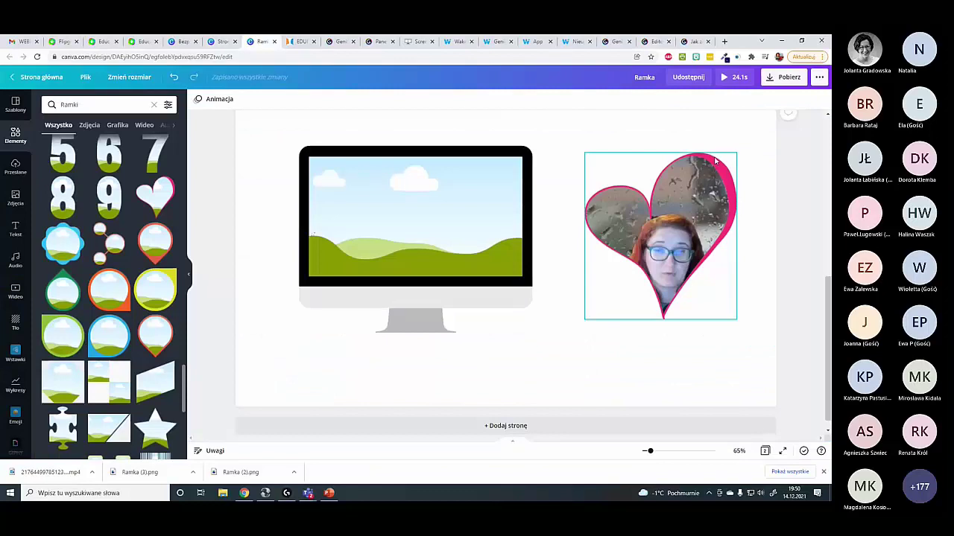
left_click(819, 77)
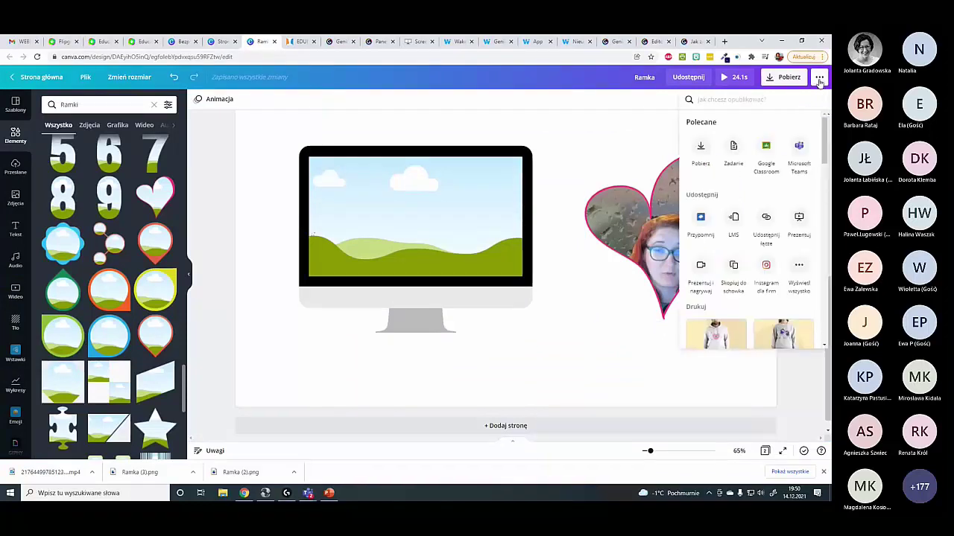